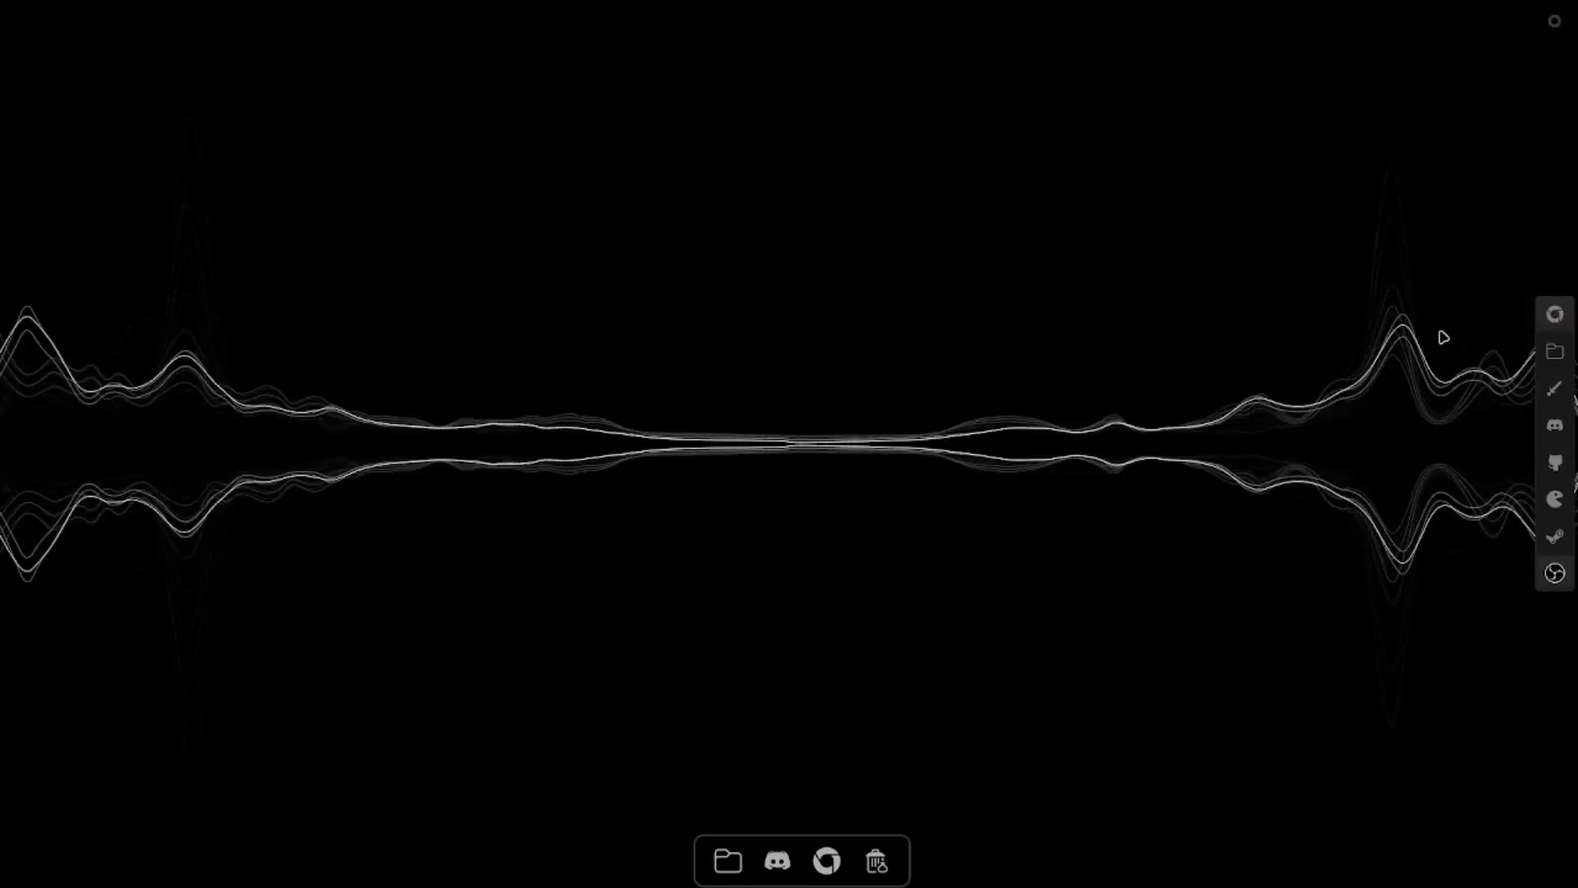
click(1241, 302)
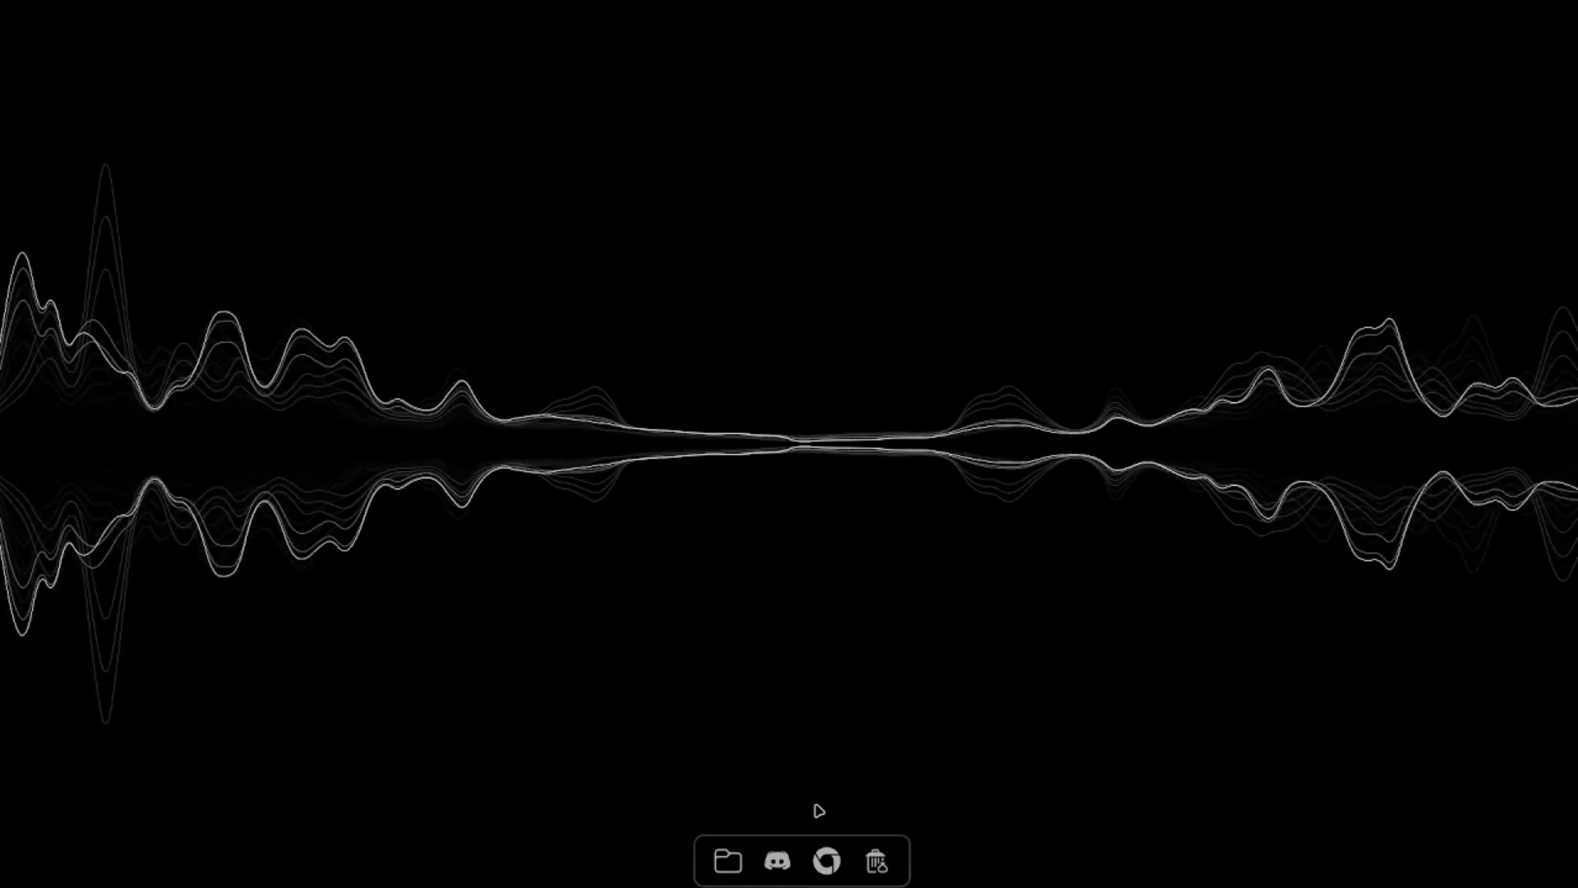
click(728, 859)
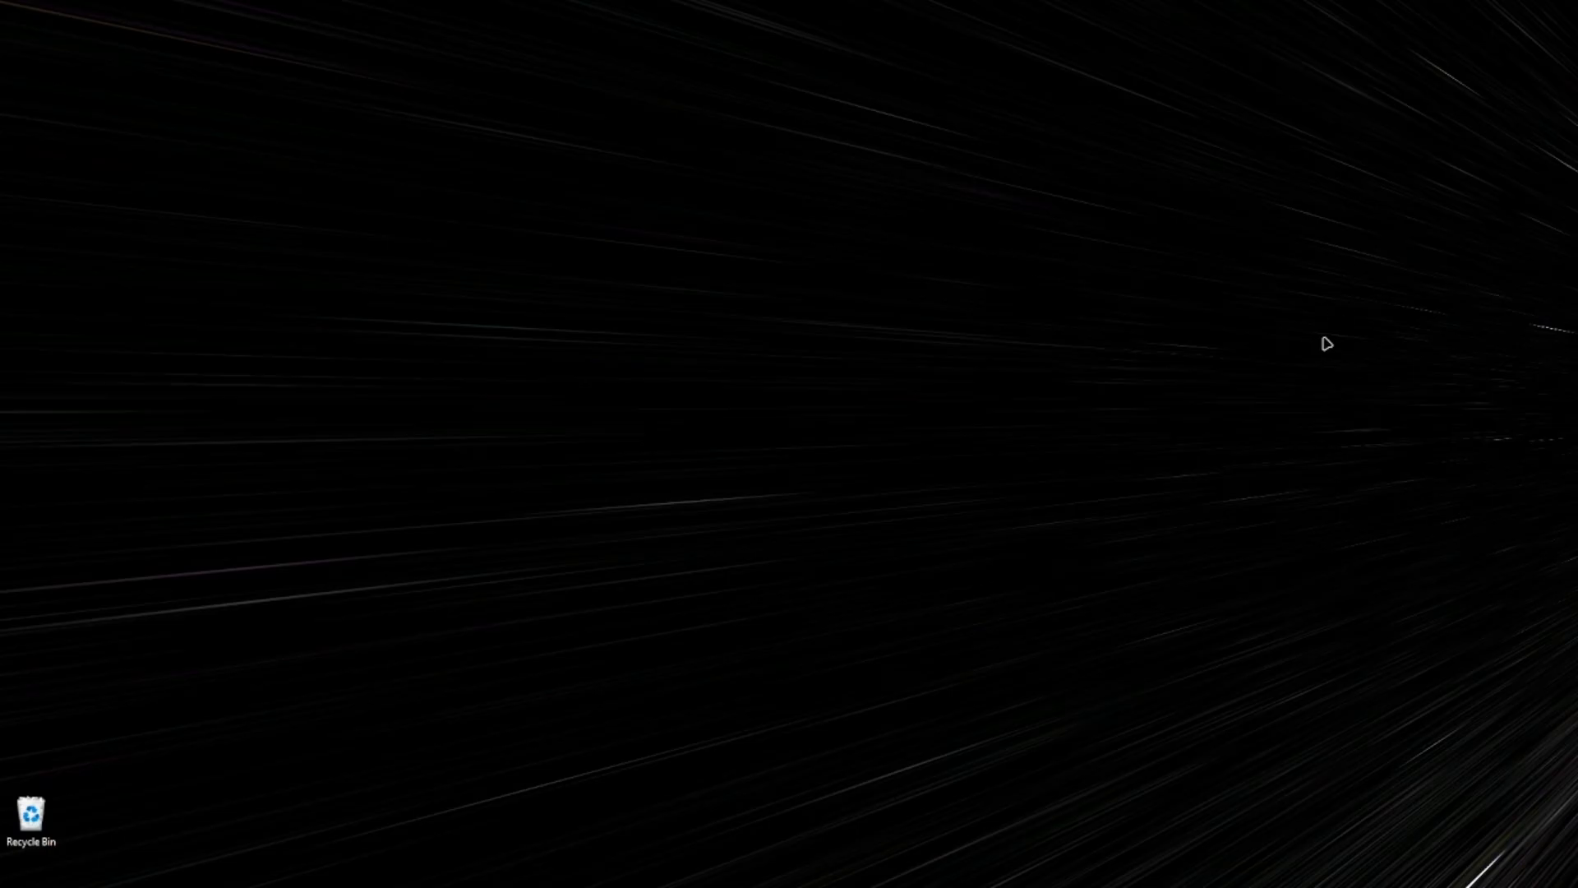
Search Windows for "resto", open Create a restore point, and place the System Properties window near the middle of the desktop.
key(super)
text(resto)
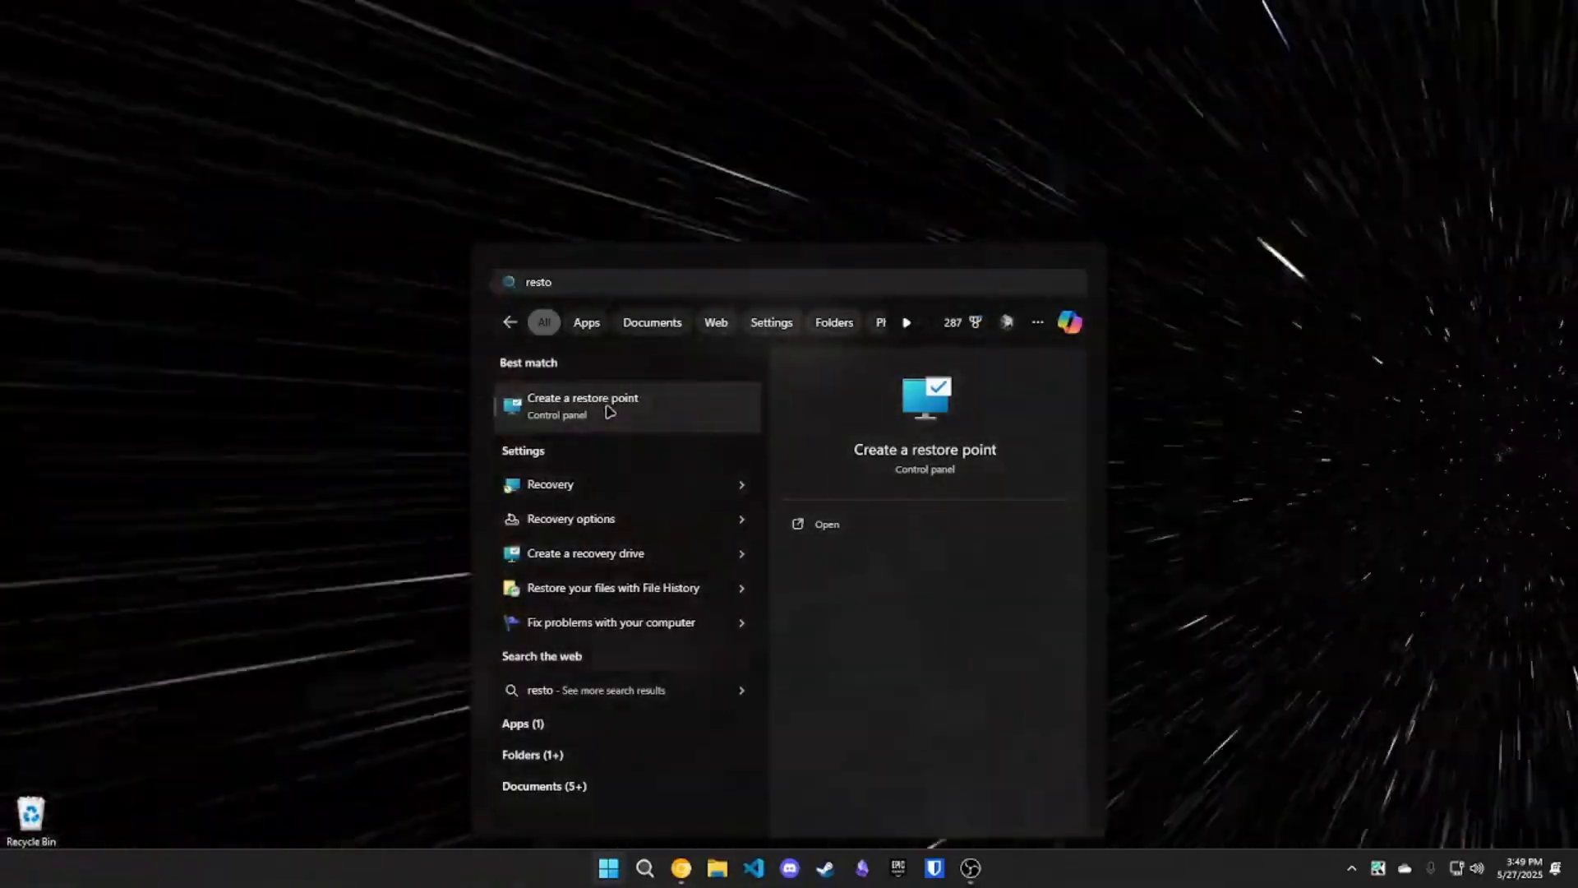
click(609, 411)
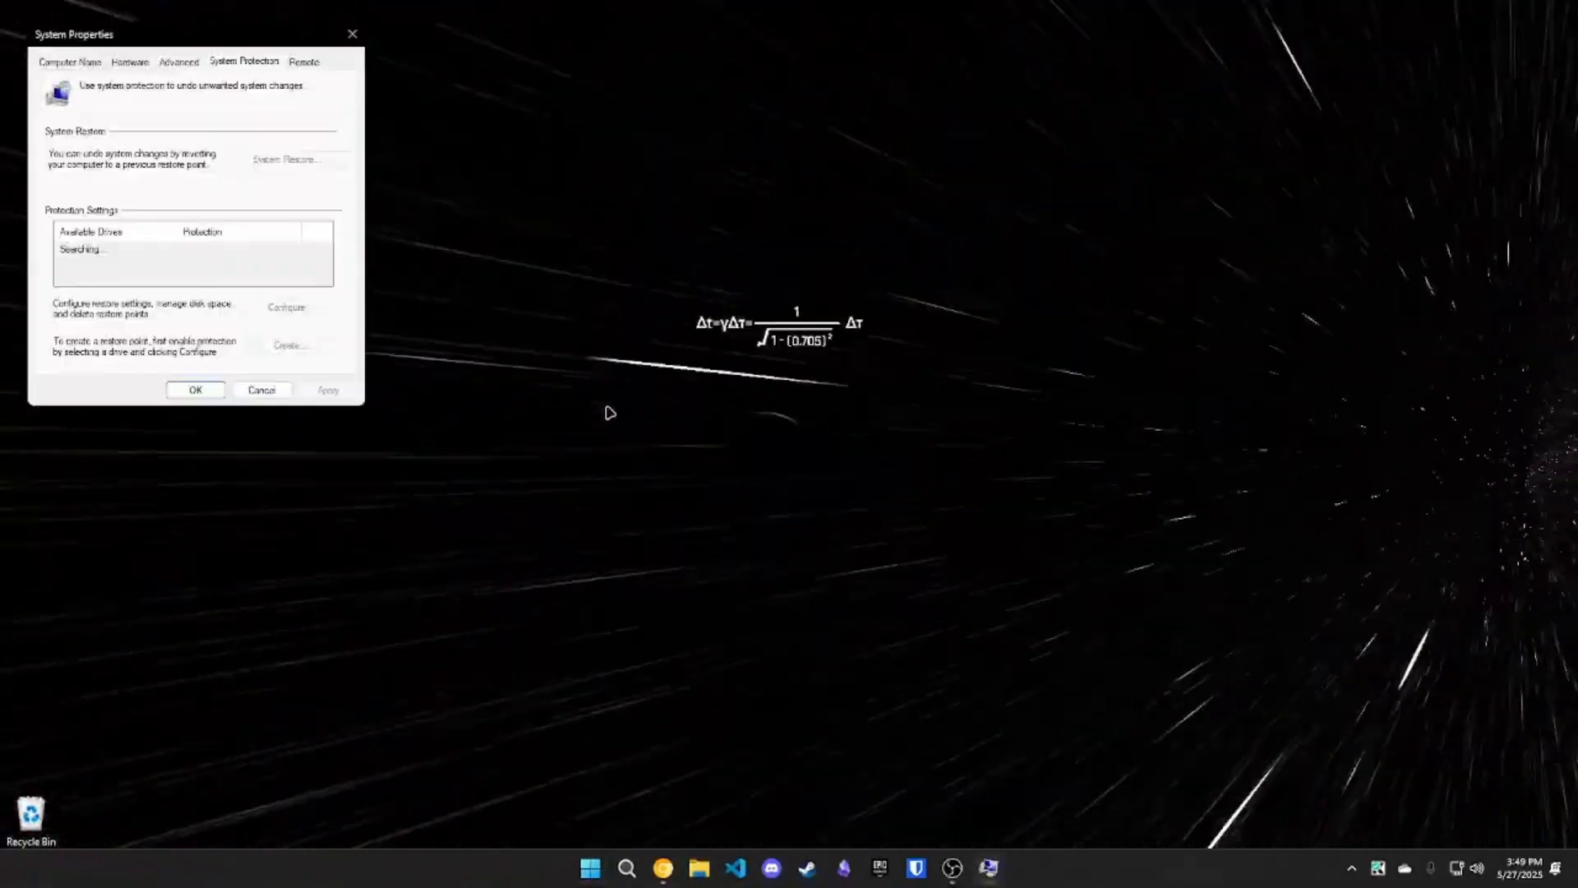
drag(233, 43, 714, 379)
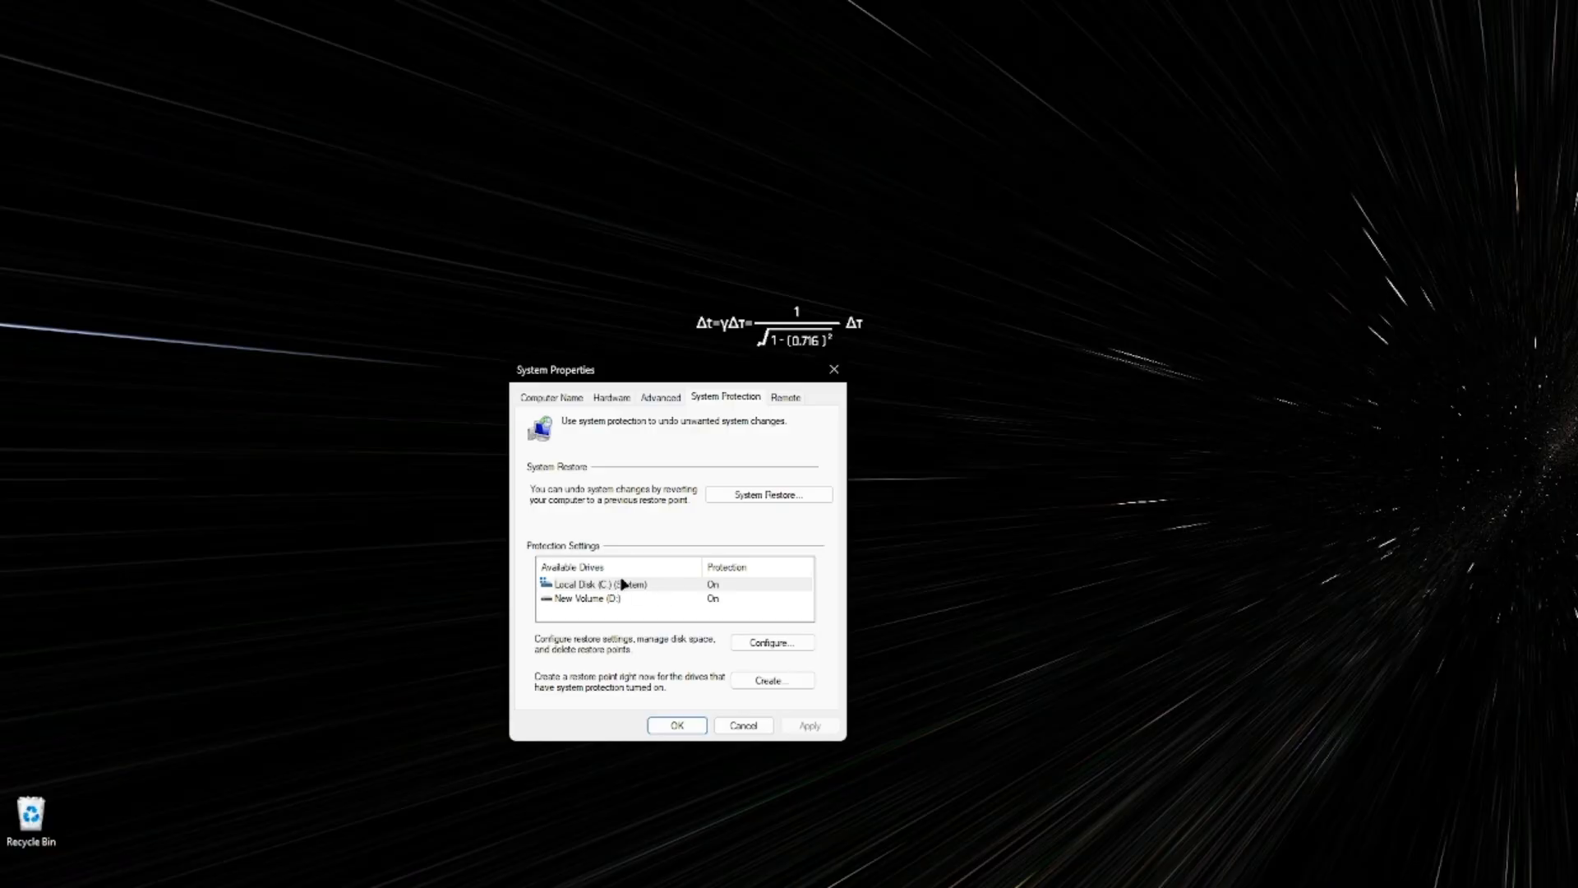
Review the protection settings of Local Disk (C:), accept them, and look at the restore point creation dialog without creating one.
click(716, 587)
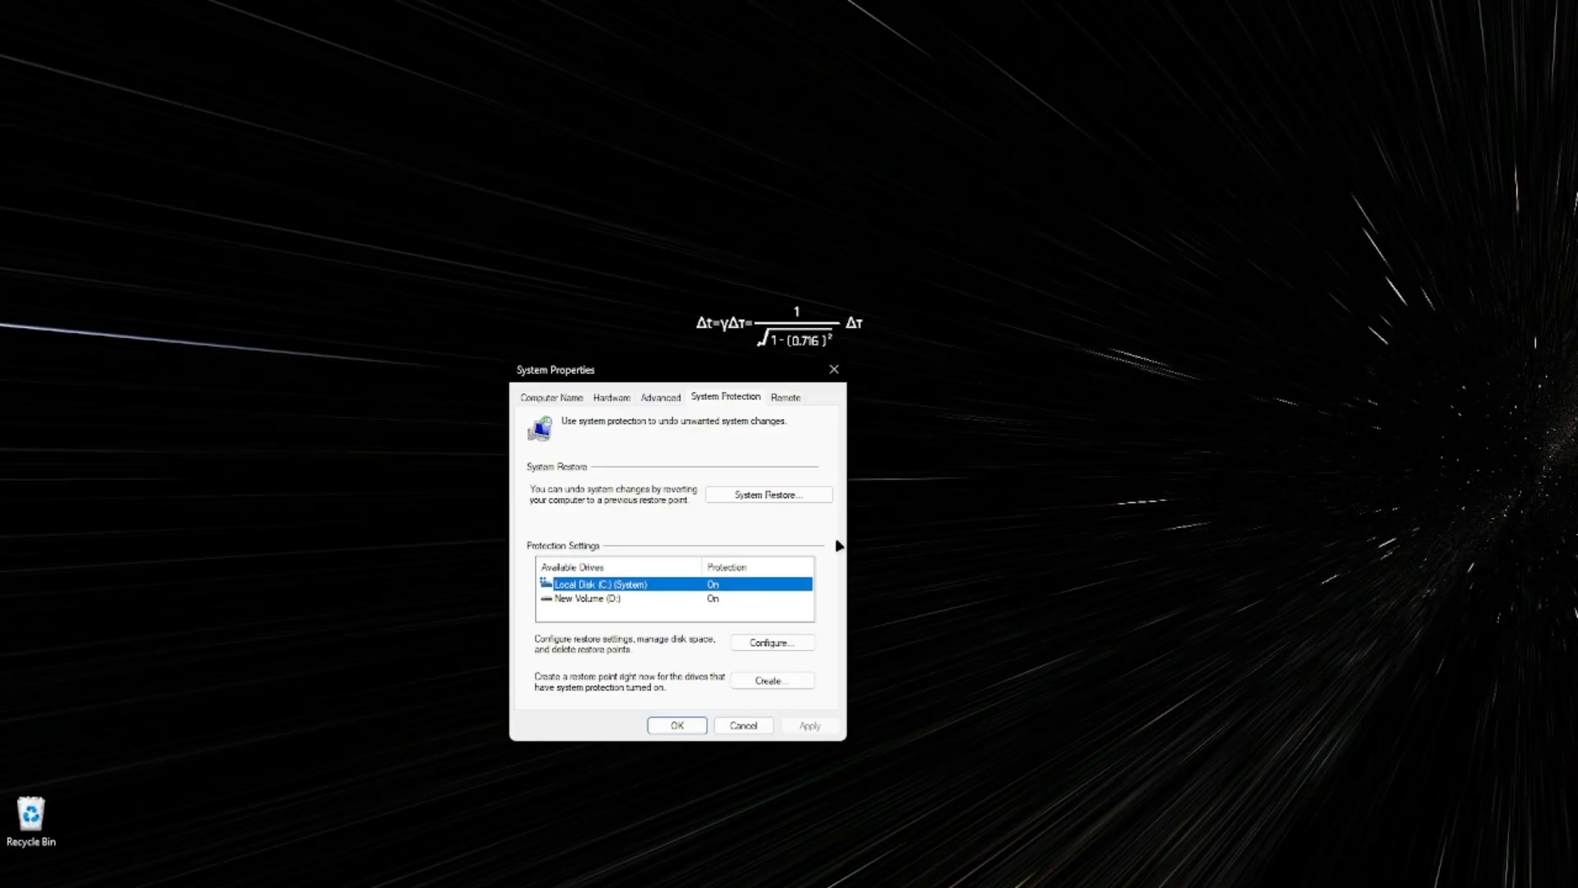
click(768, 644)
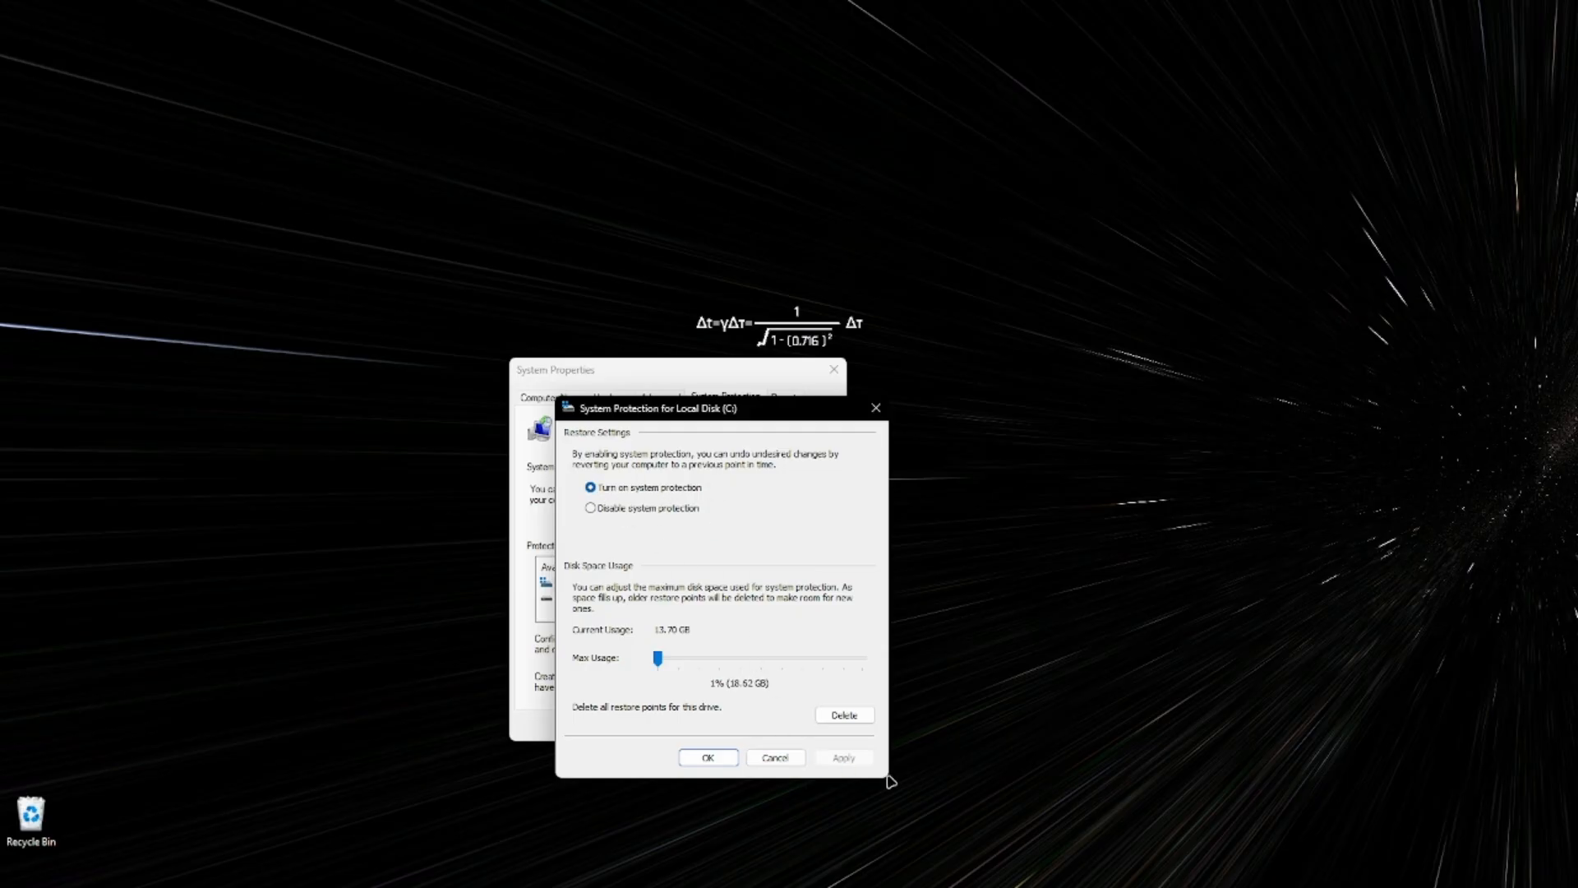
click(715, 755)
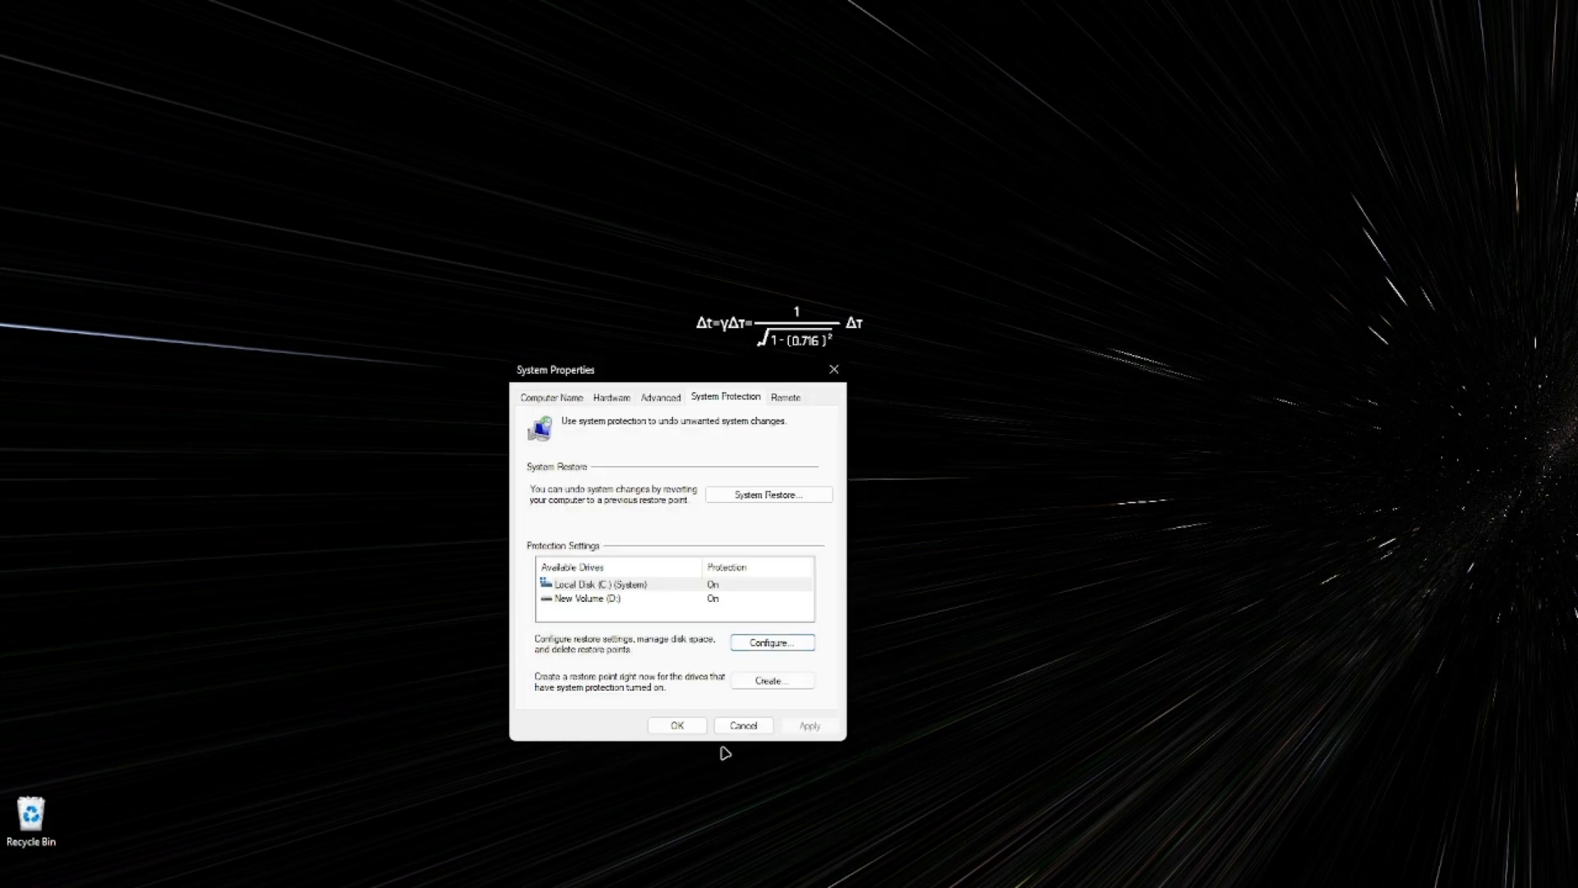
click(773, 680)
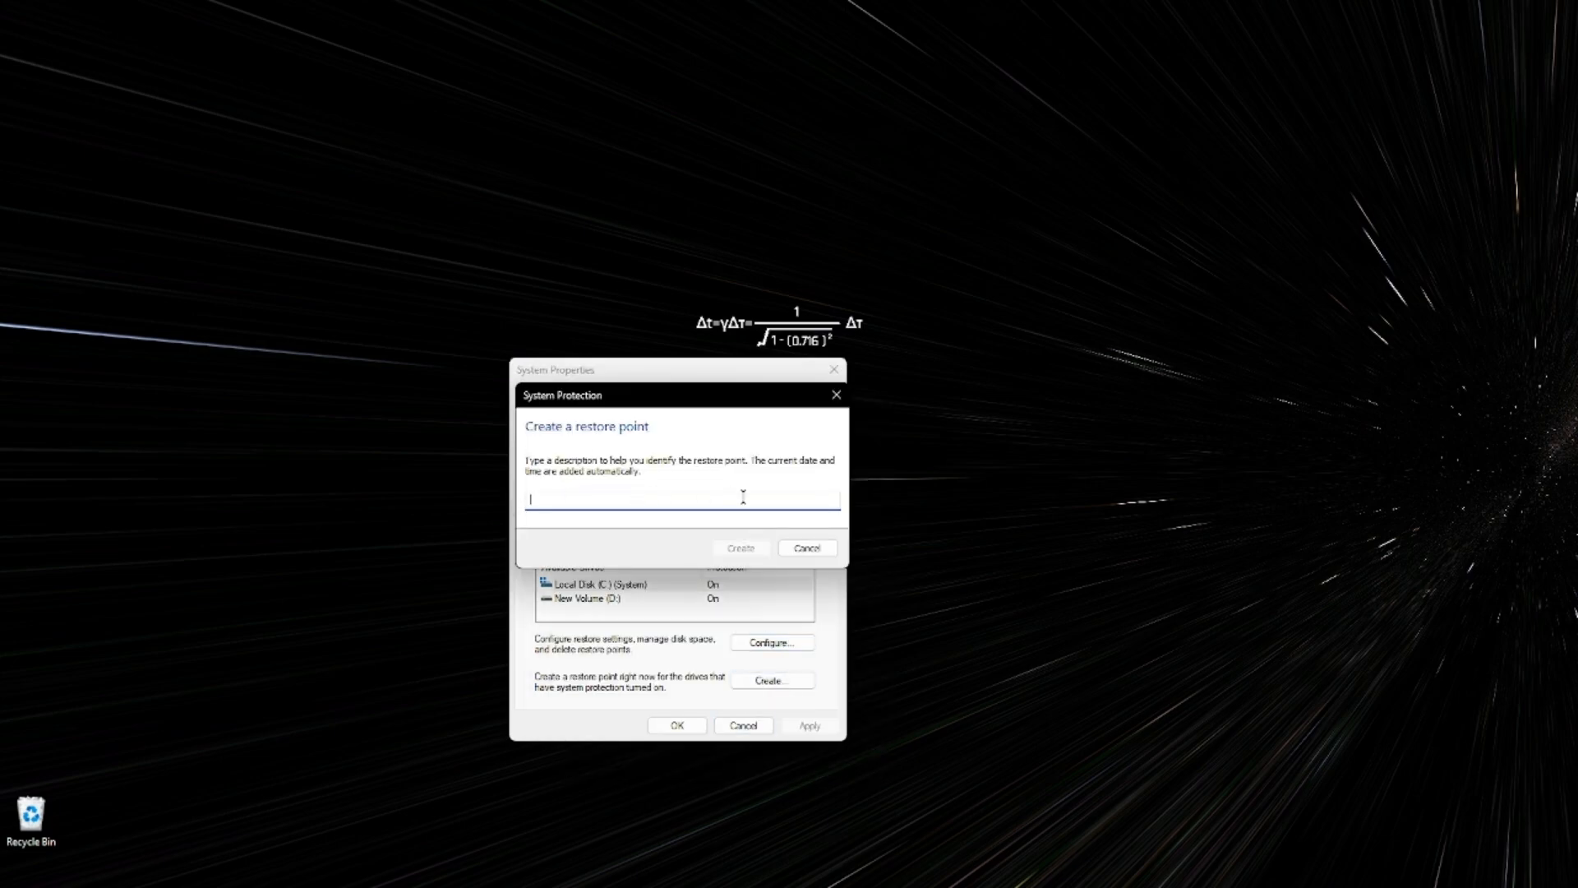
click(799, 549)
Open System Restore, choose a different restore point, and inspect the list at the manual restore point "before".
click(797, 498)
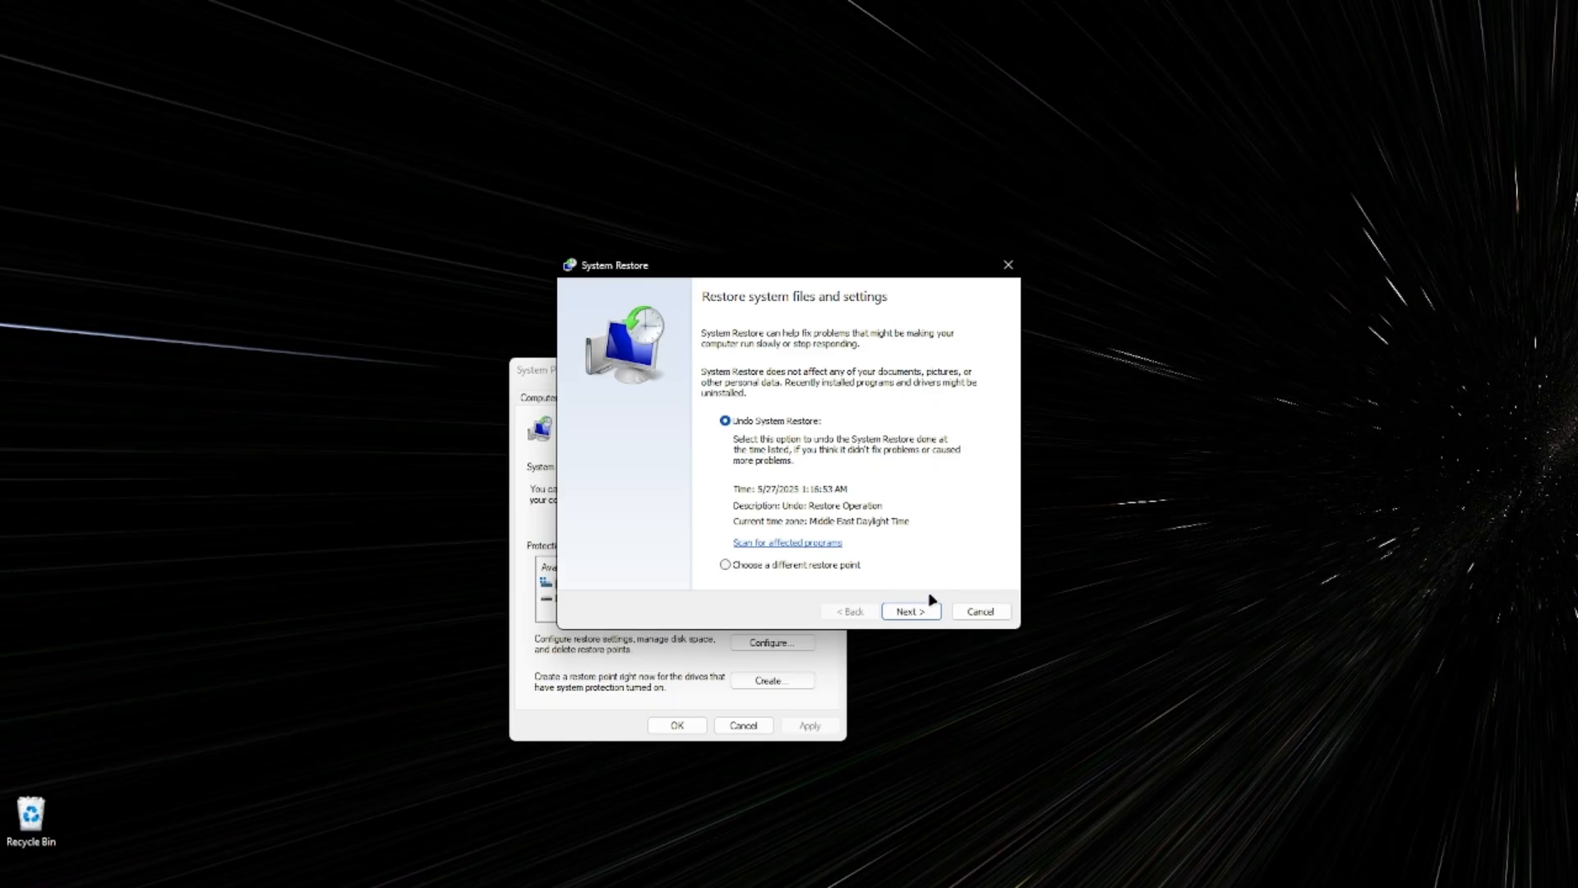
click(777, 566)
click(905, 610)
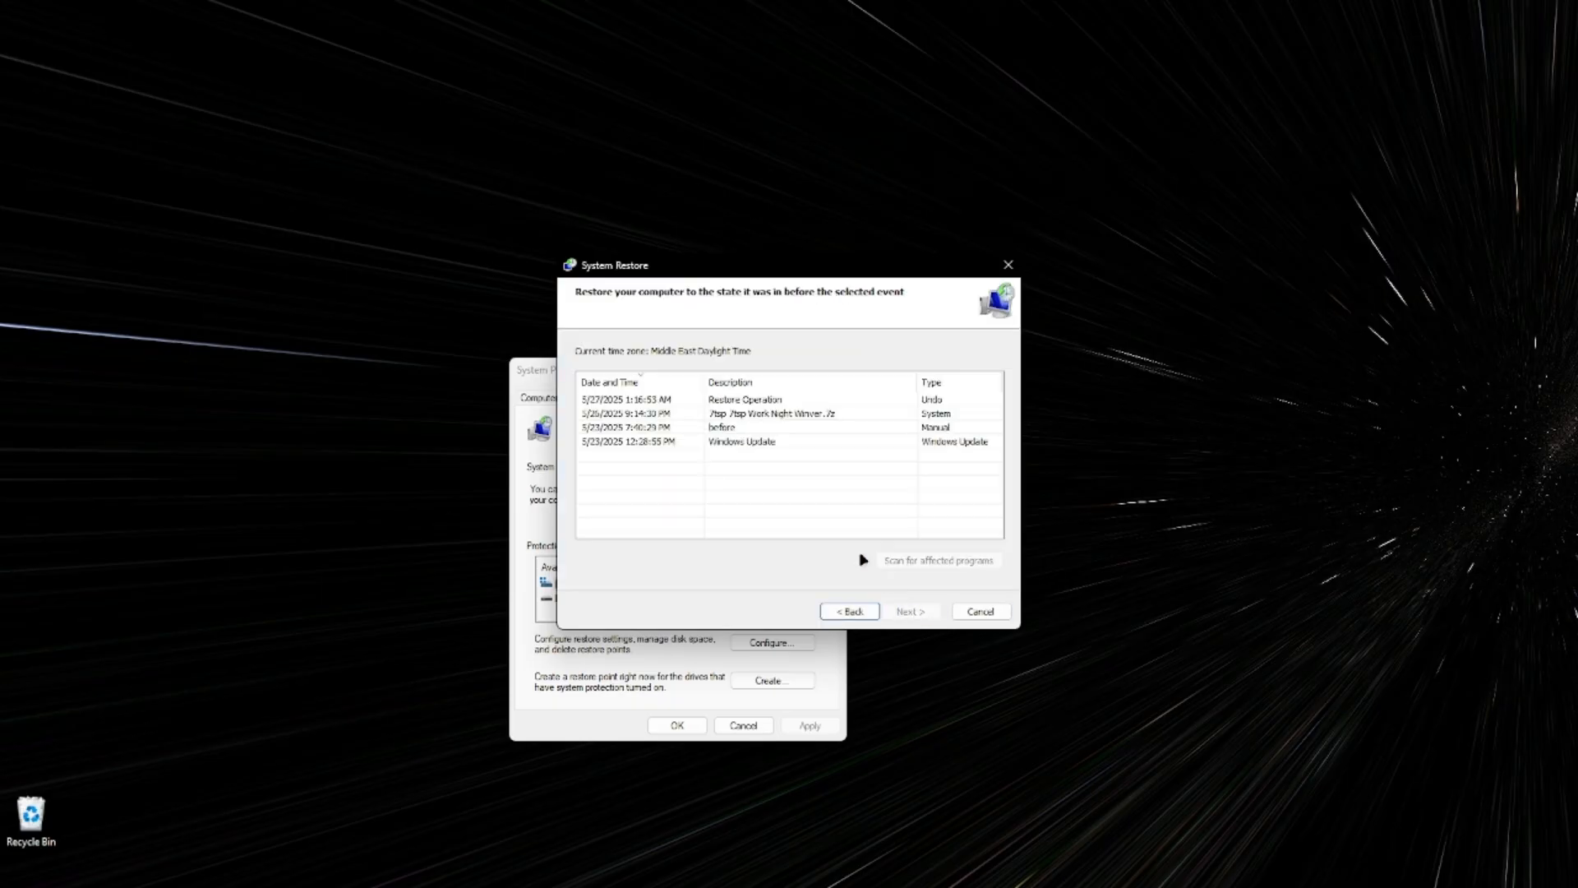
click(659, 428)
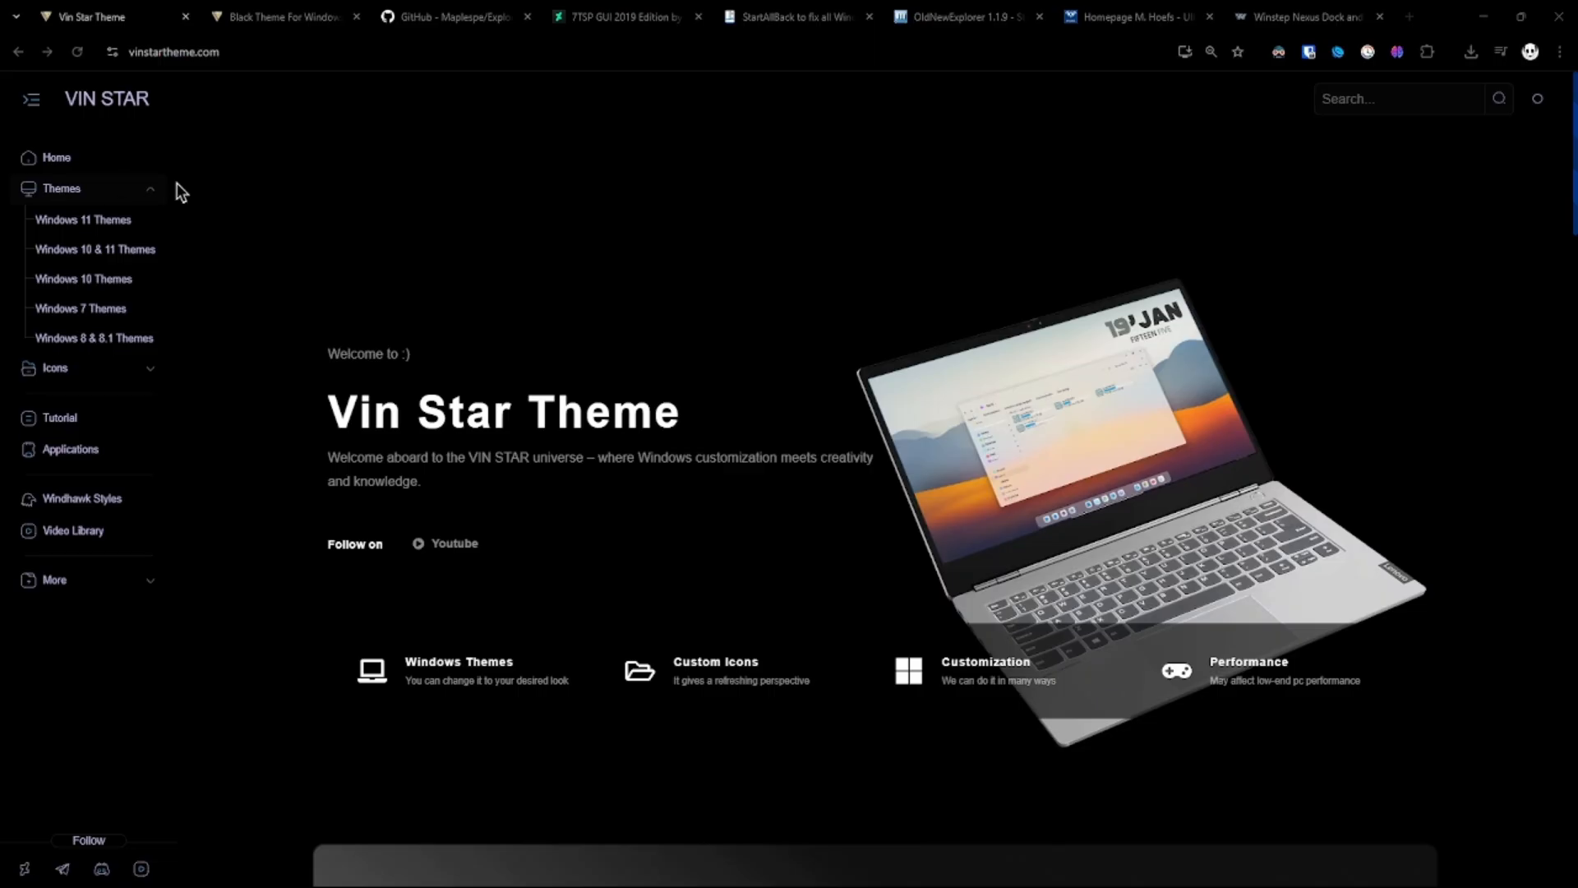
Browse the Windows 11 Themes category on the Vin Star site down to the end of its first page.
click(150, 190)
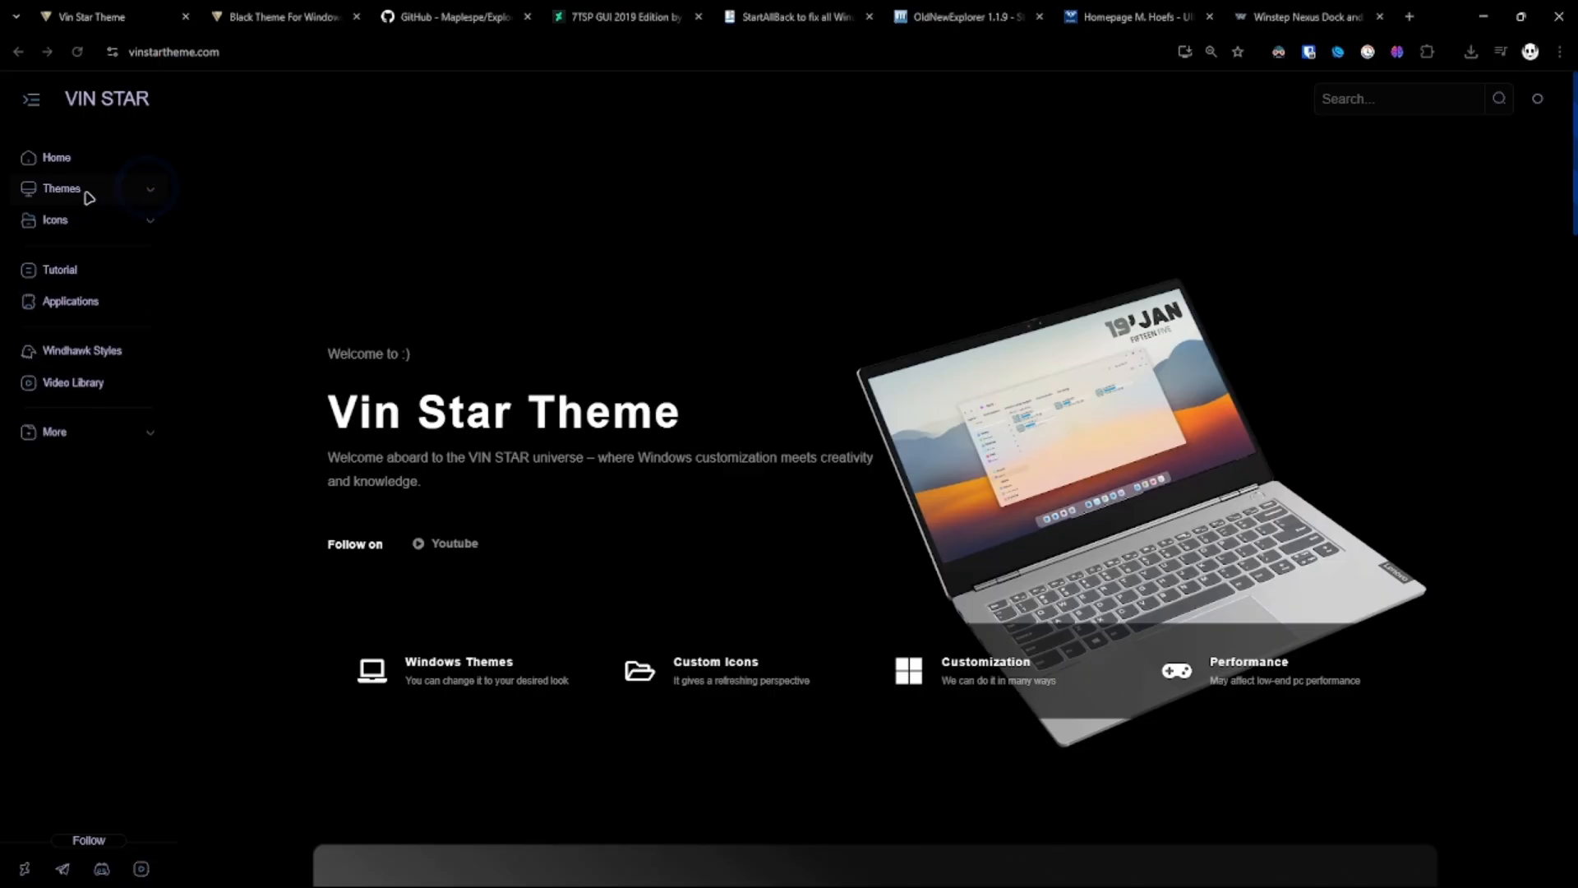
click(138, 186)
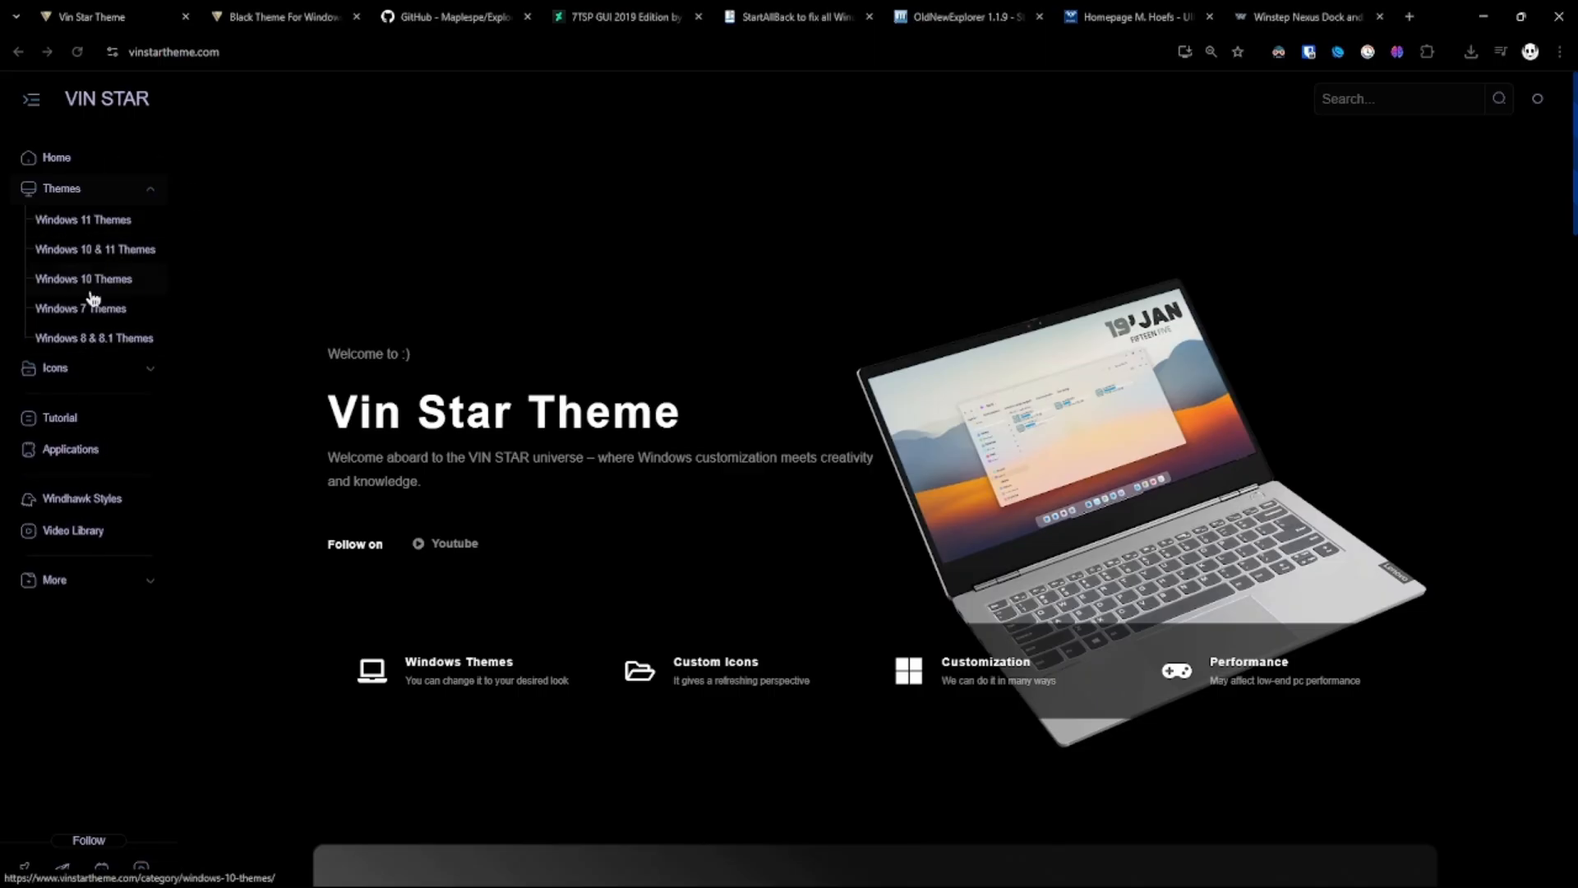
click(98, 220)
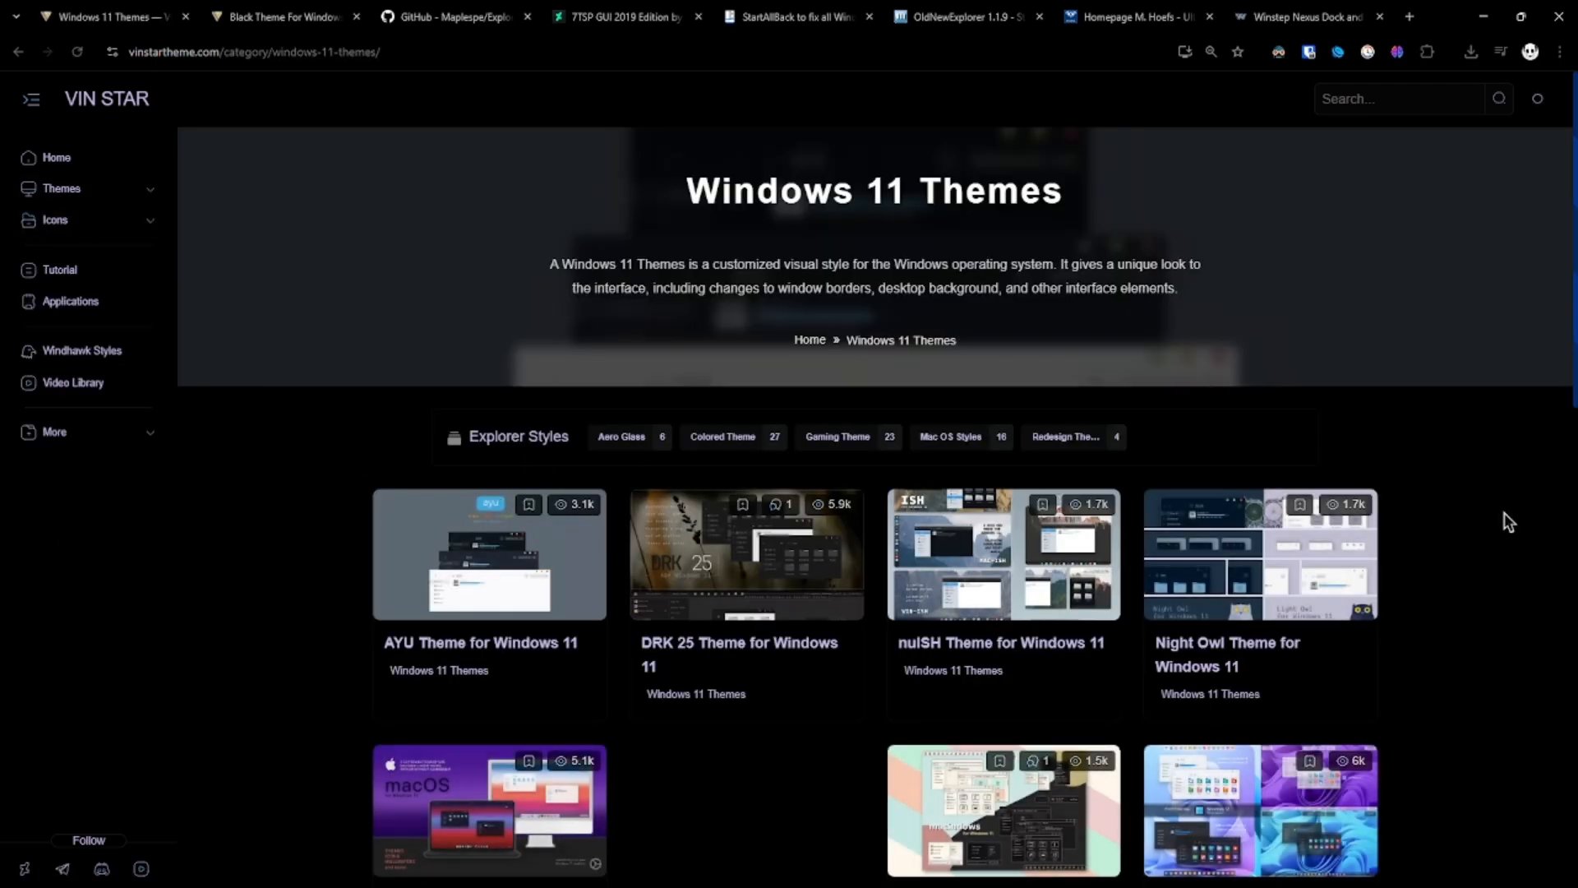
scroll(1509, 522, down, 10)
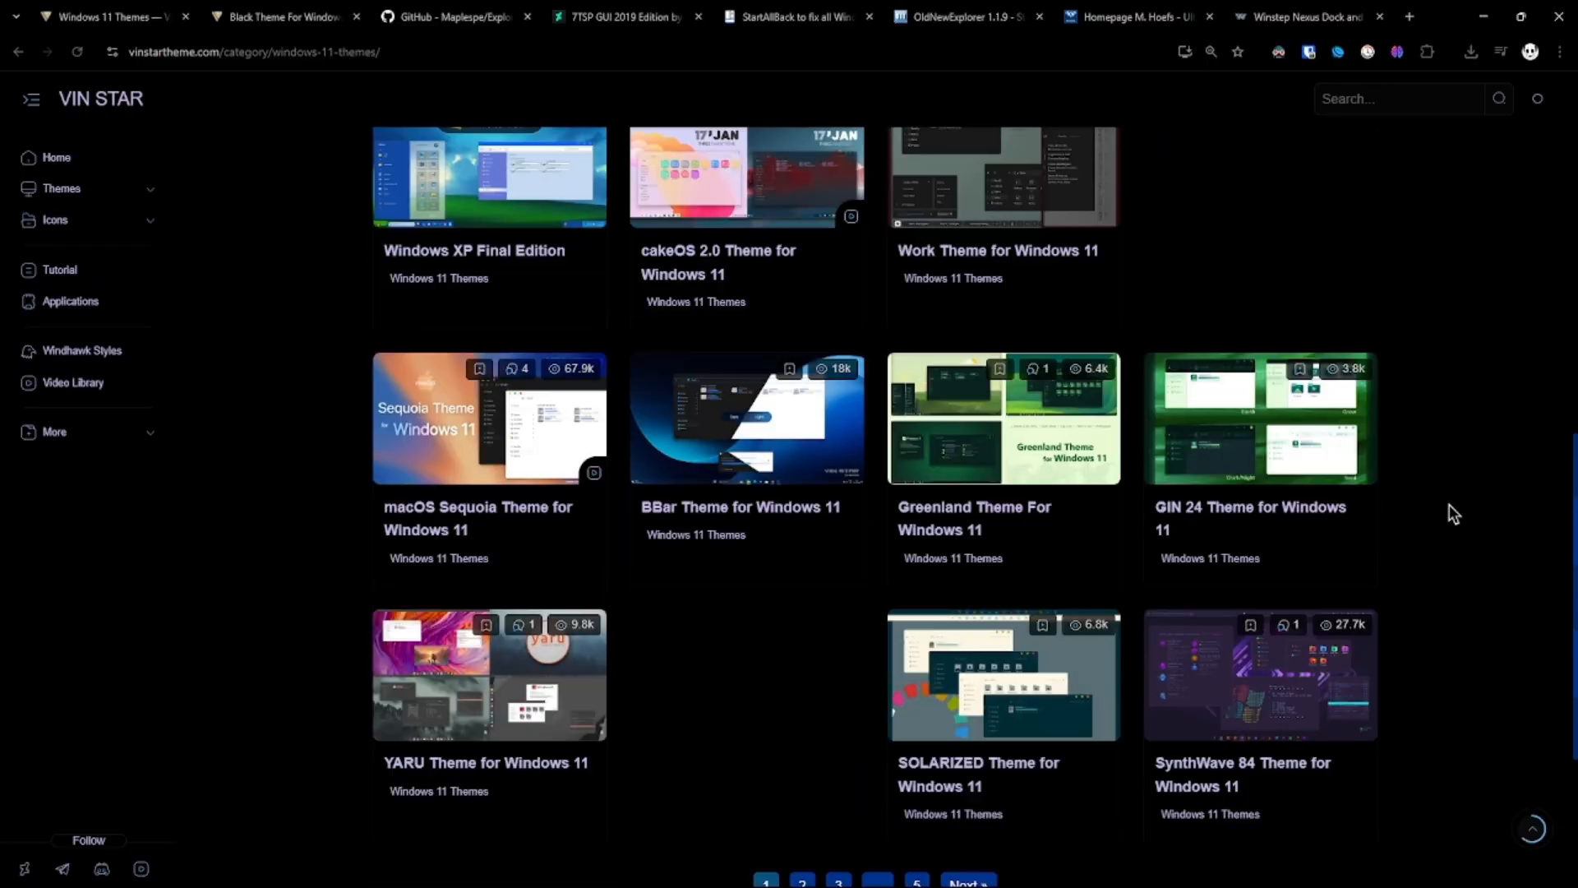
View the Black Theme For Windows 10 & 11 page with its preview magnifier, and return to the Windows 11 Themes list.
click(244, 18)
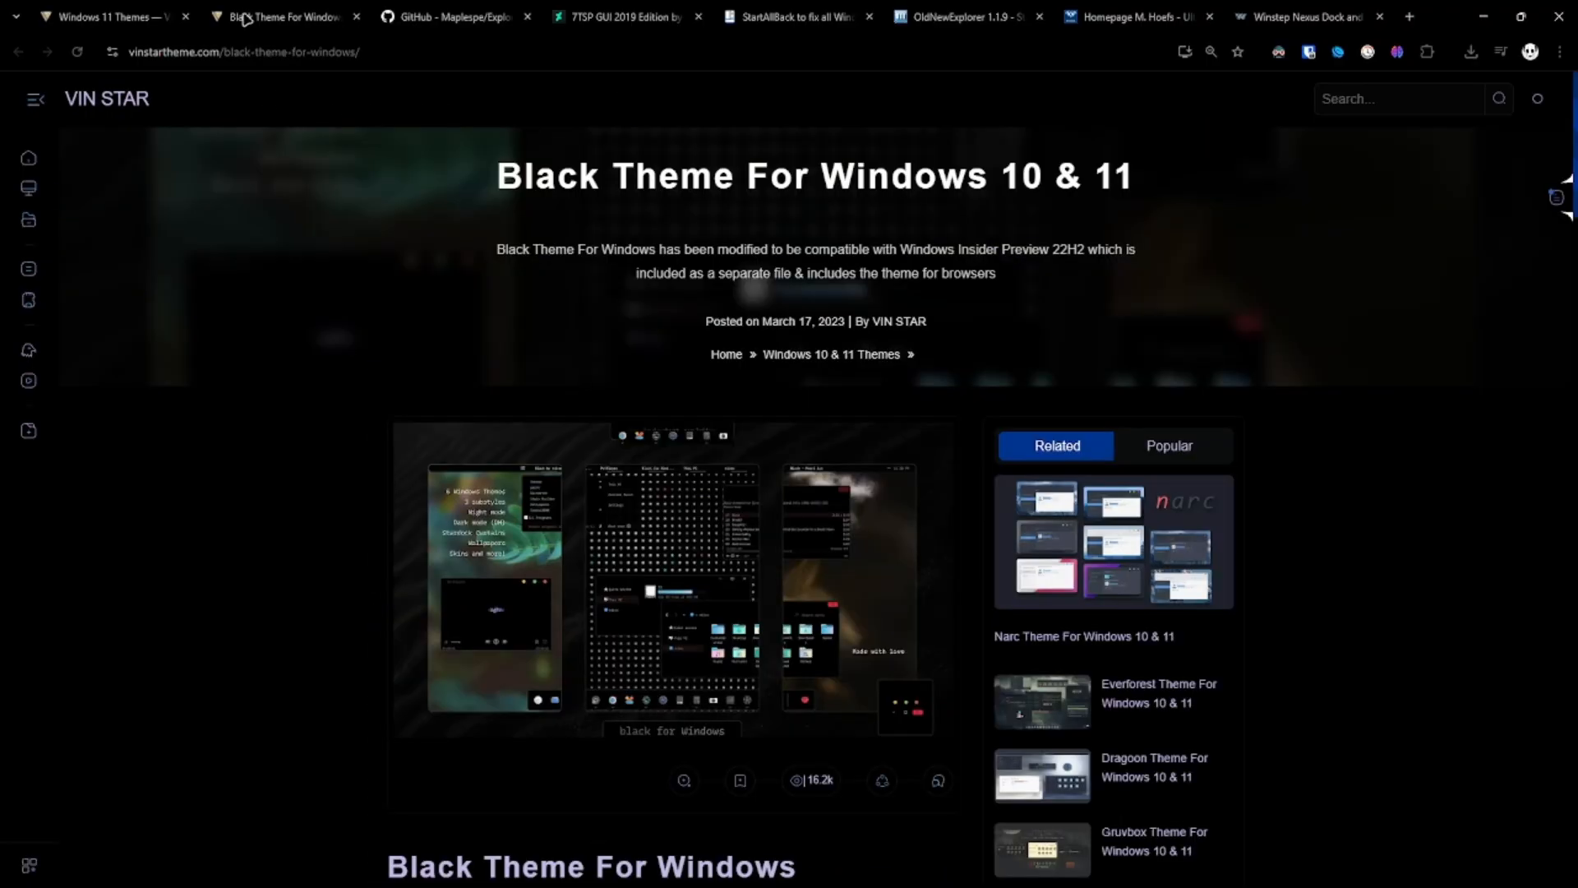
click(686, 781)
click(93, 22)
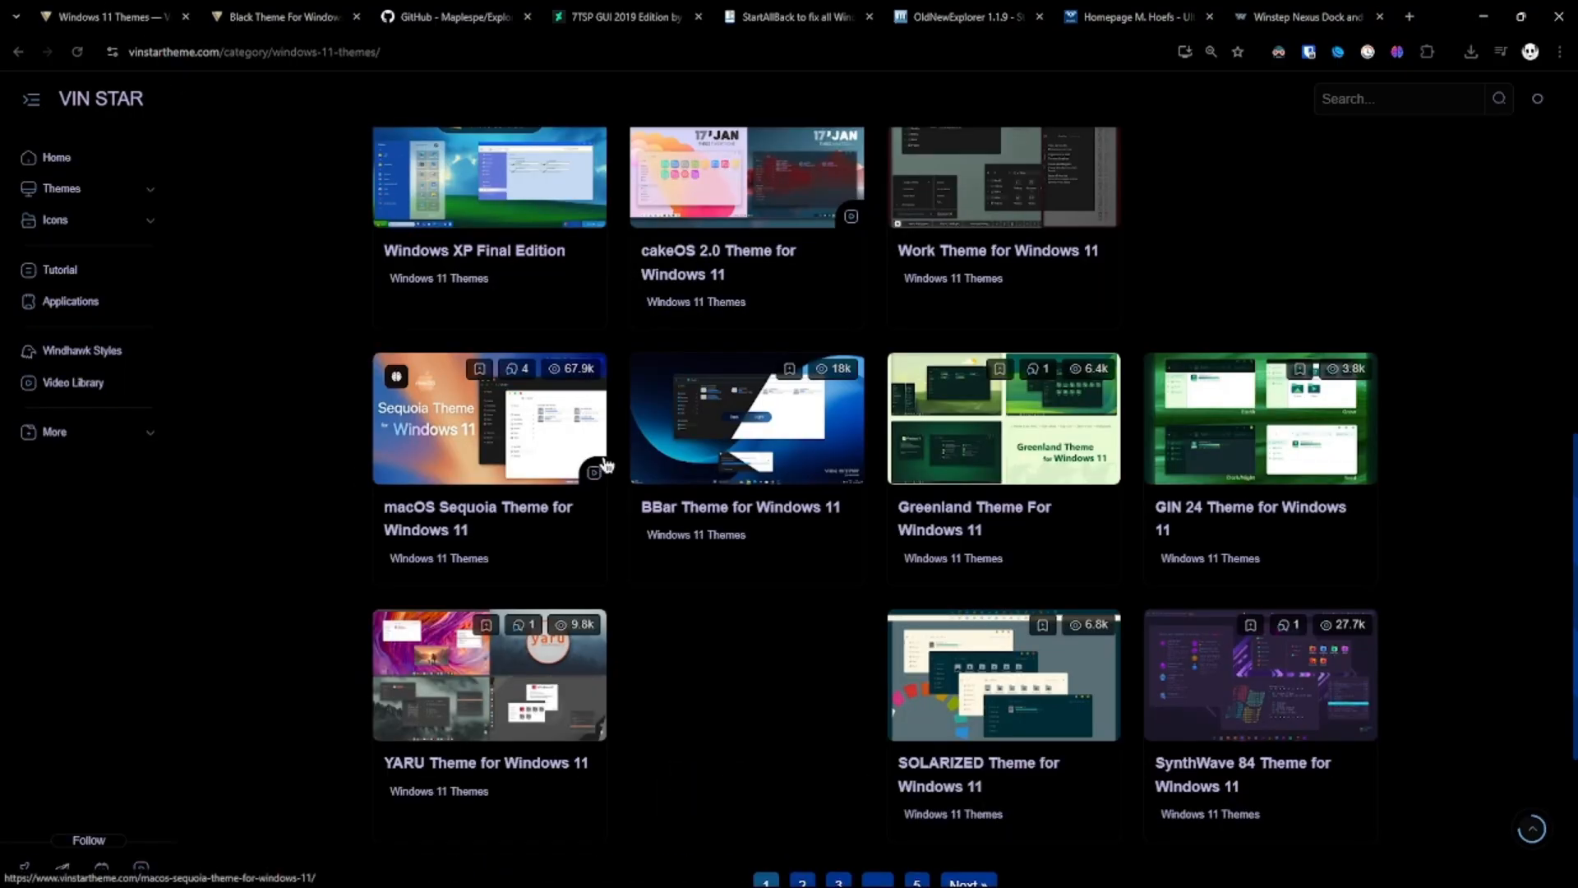
Browse the 7tsp Icons category down to the end of its first page.
click(75, 228)
click(63, 260)
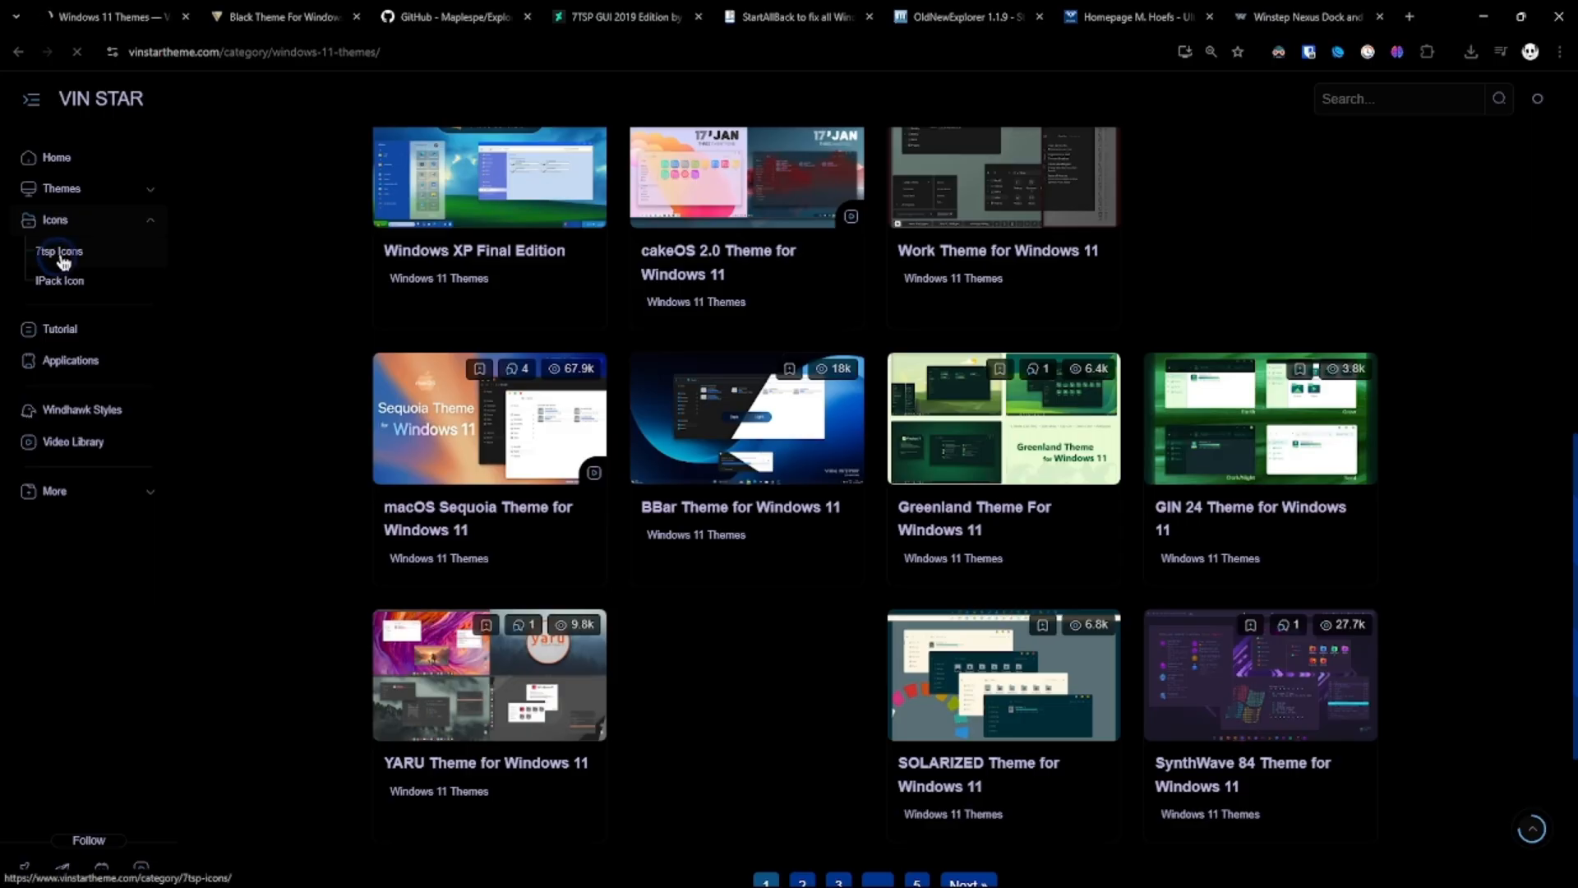
scroll(1315, 353, down, 2)
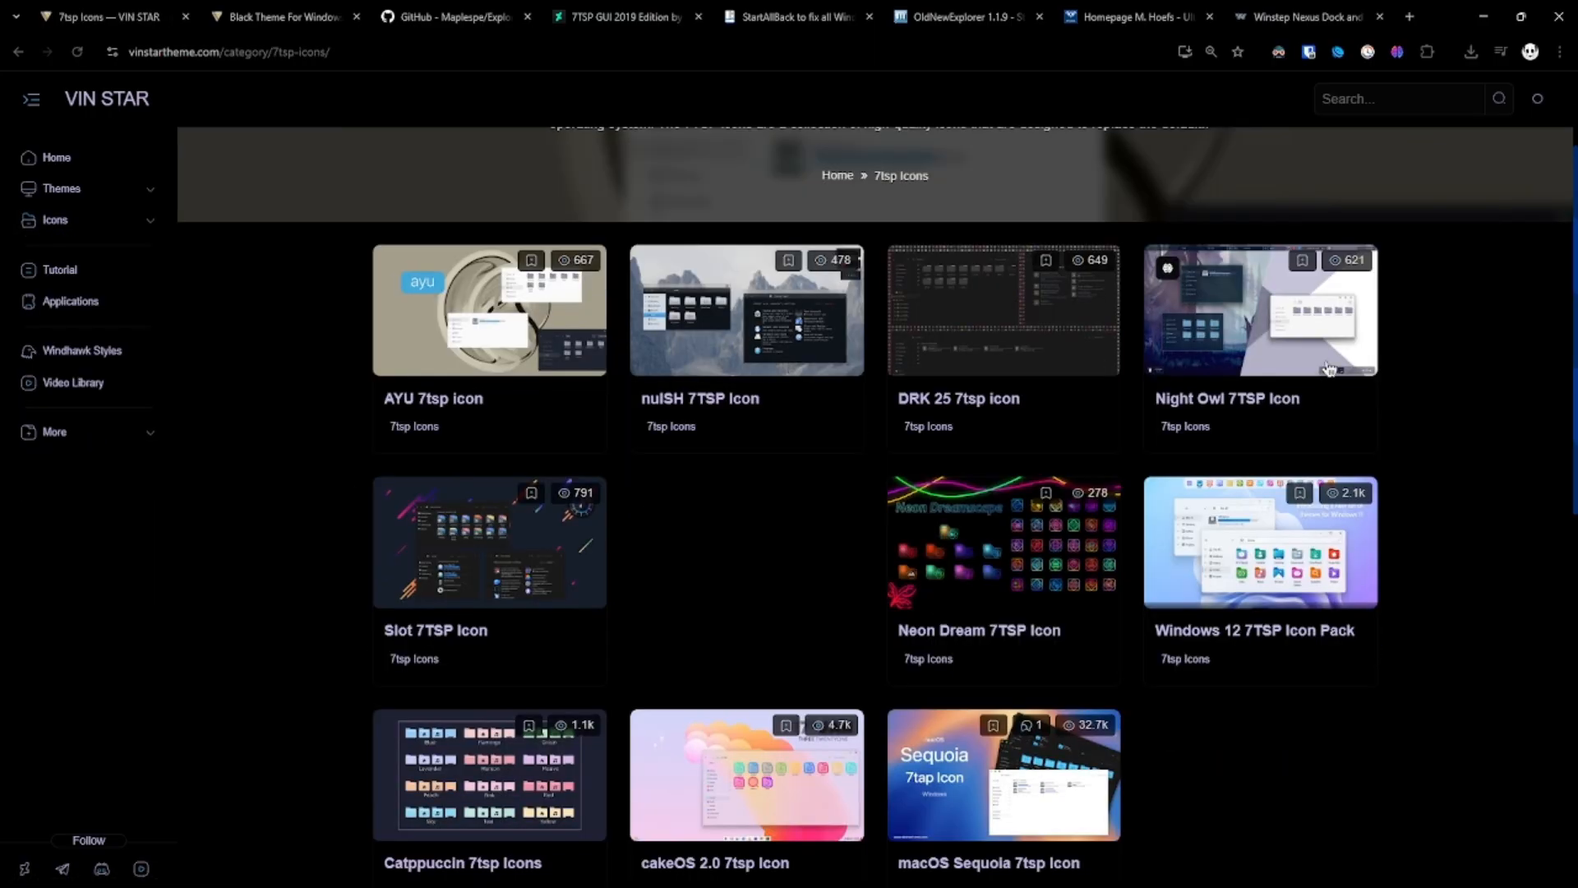
scroll(1325, 362, down, 10)
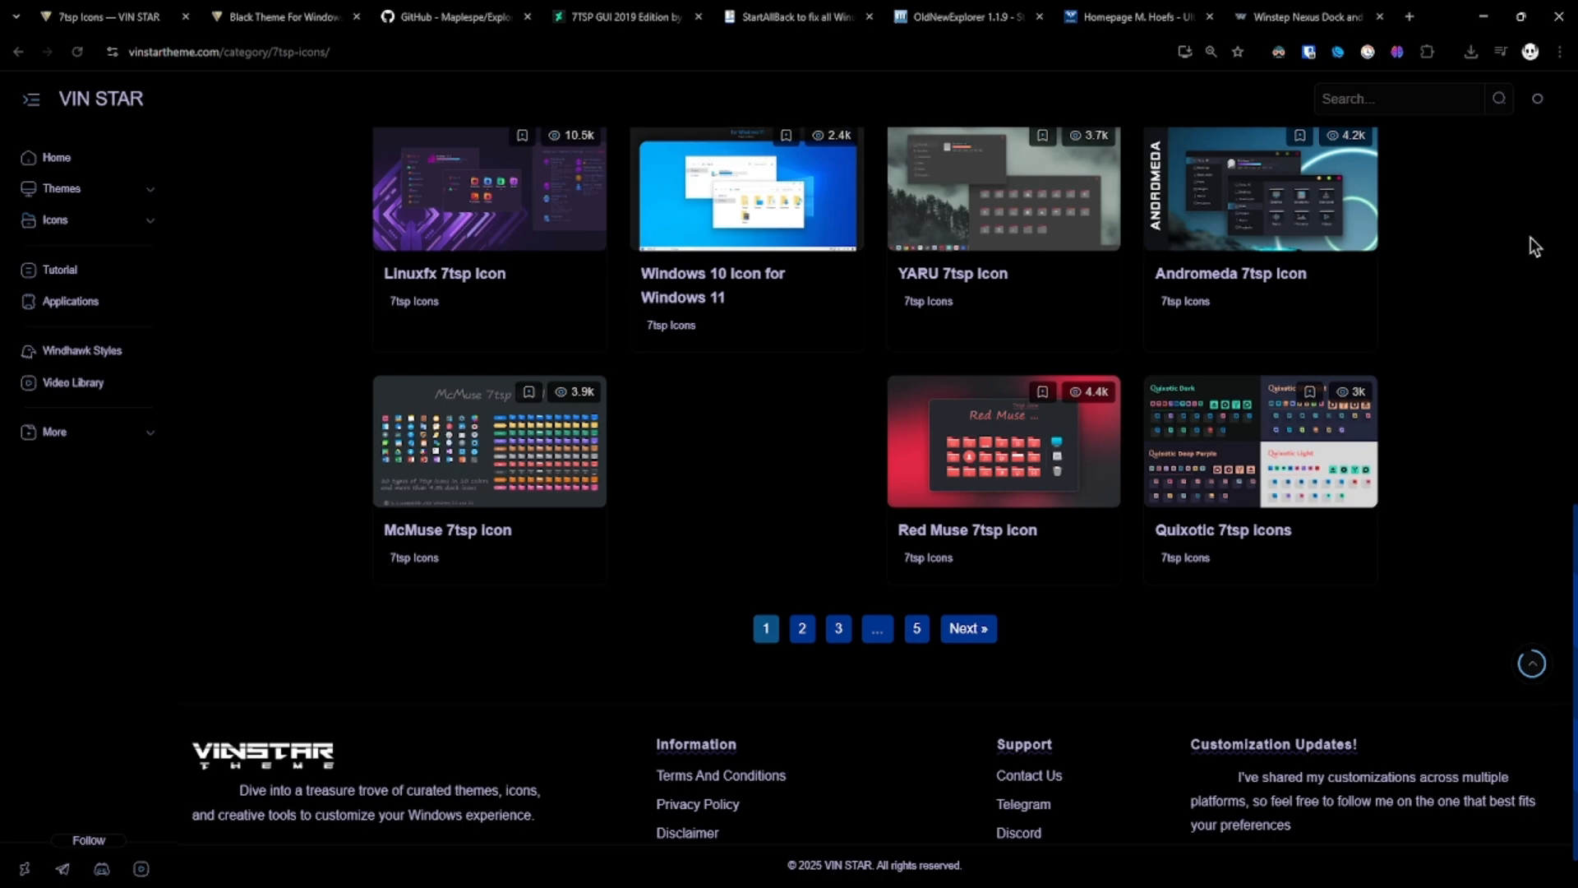
Open the McMuse 7tsp icon pack page and inspect its preview image with the magnifier, turning the magnifier off again.
click(545, 448)
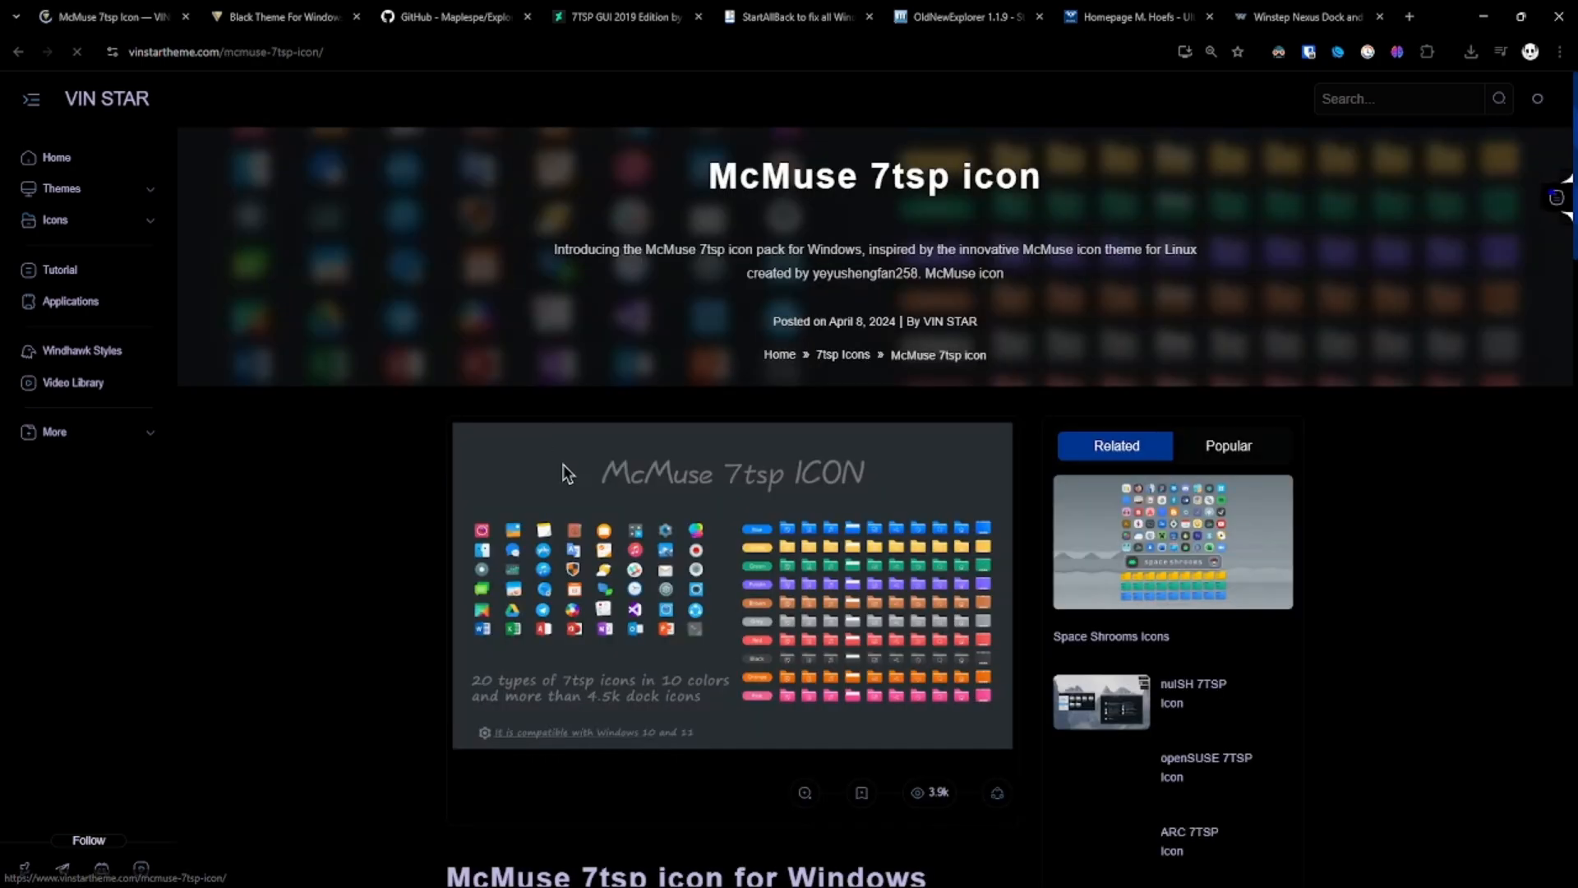
scroll(699, 617, down, 2)
click(805, 628)
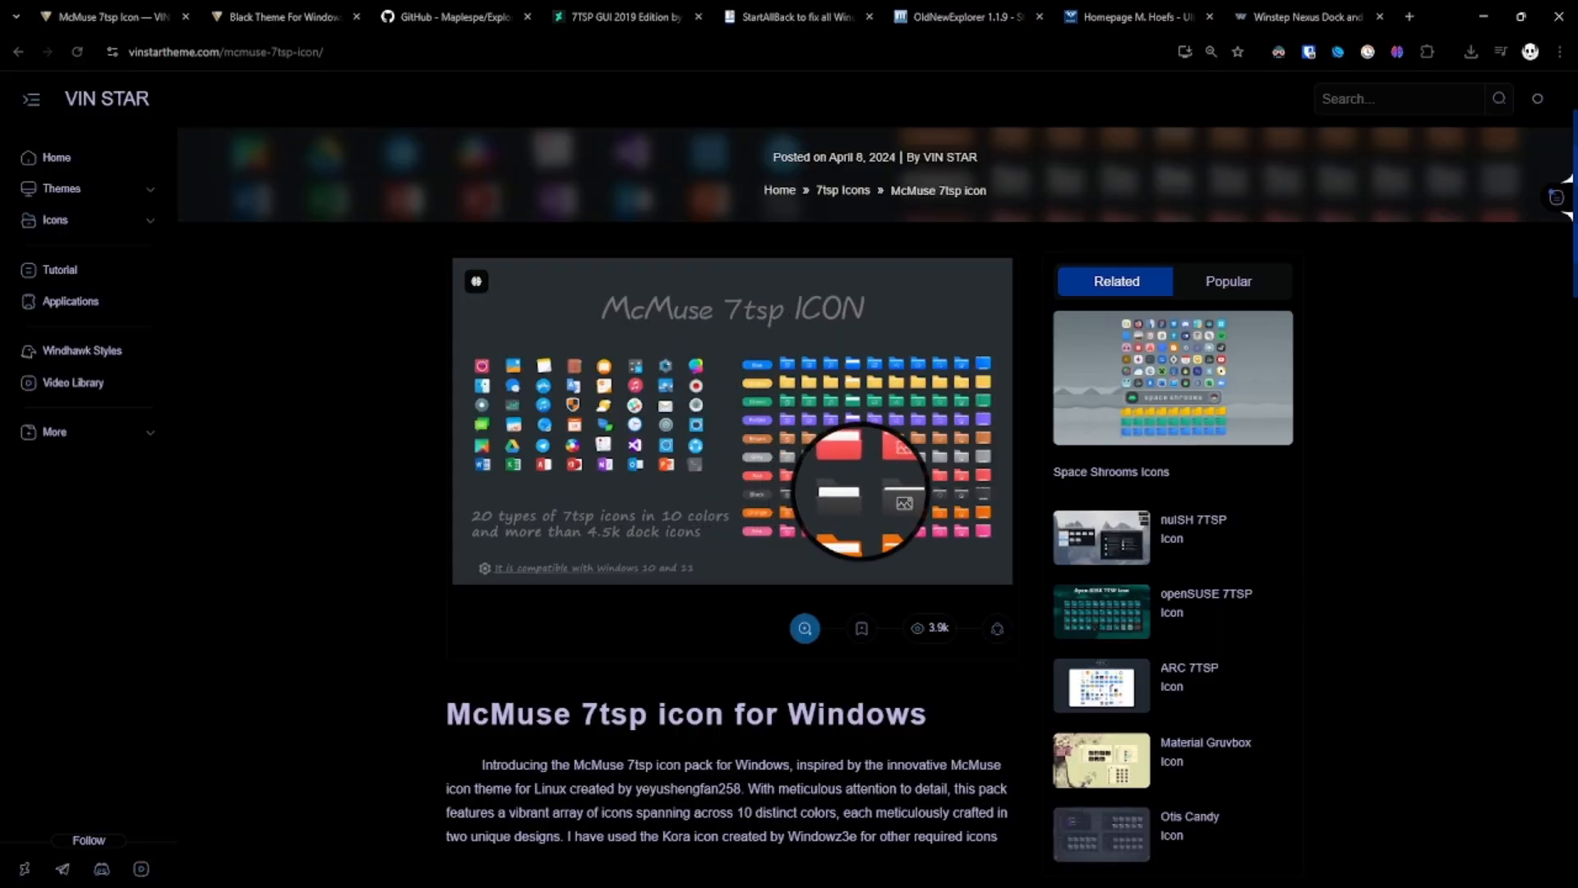
click(804, 628)
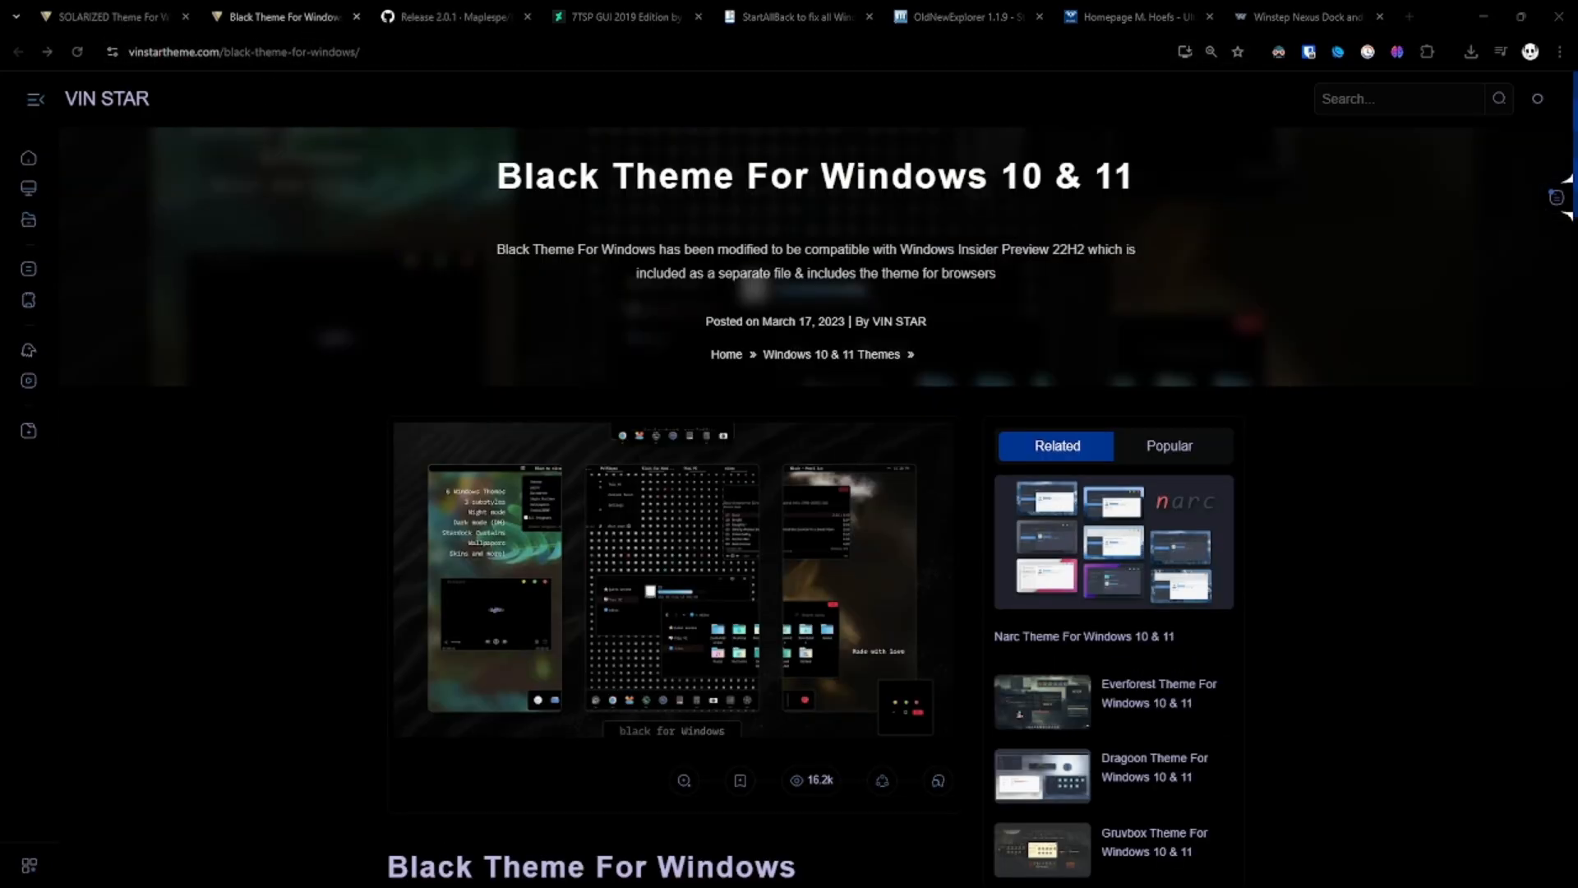
Download the Black For Windows zip from the Black Theme page through the site's safe download page.
scroll(275, 448, down, 16)
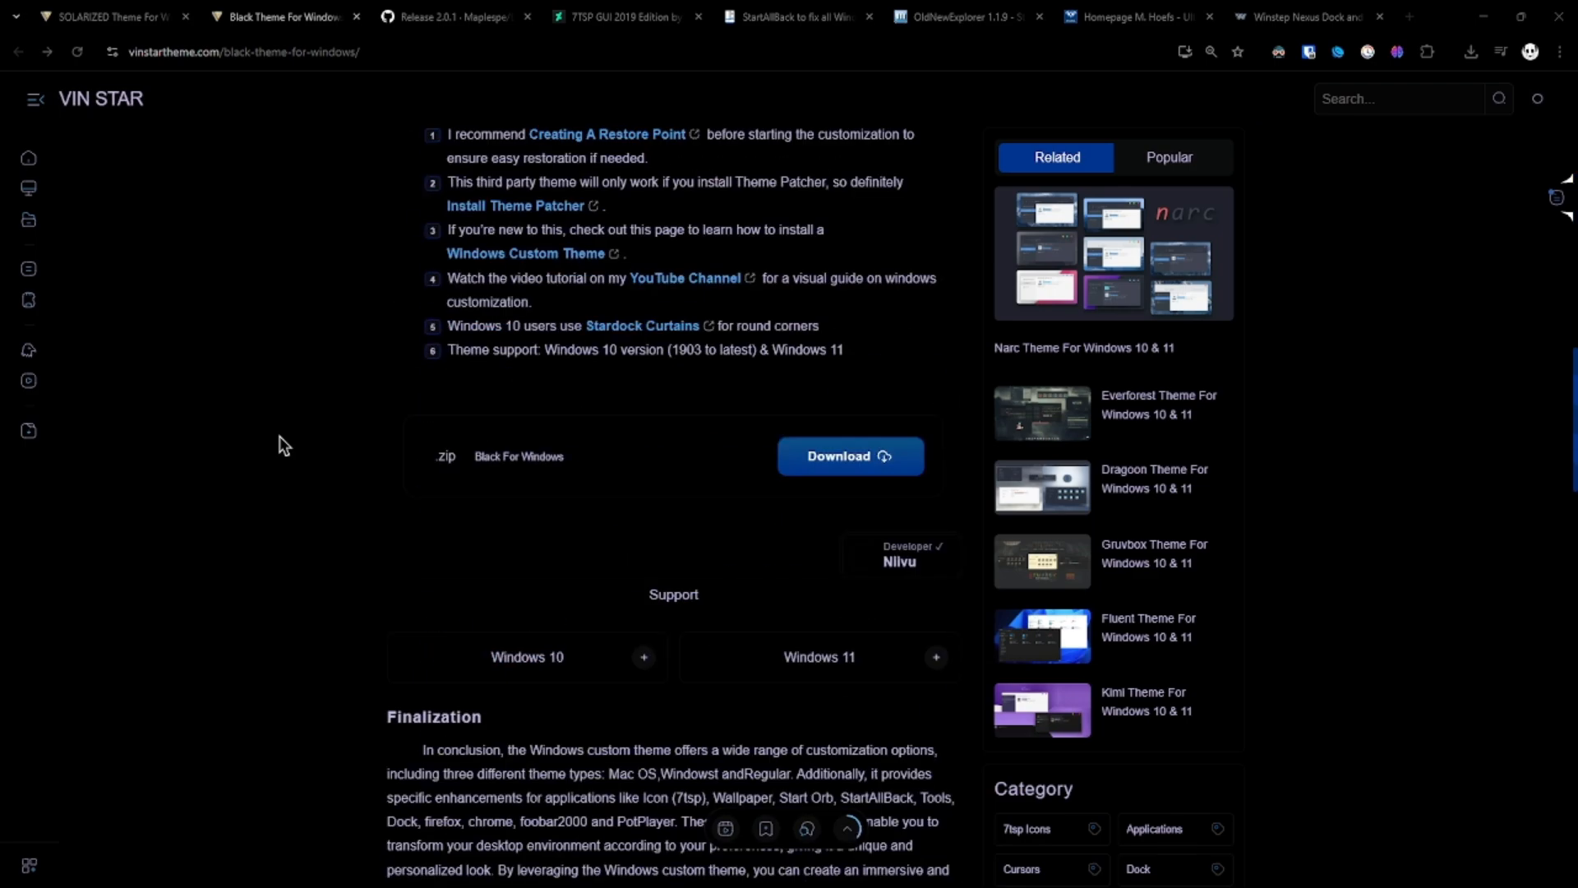
click(855, 463)
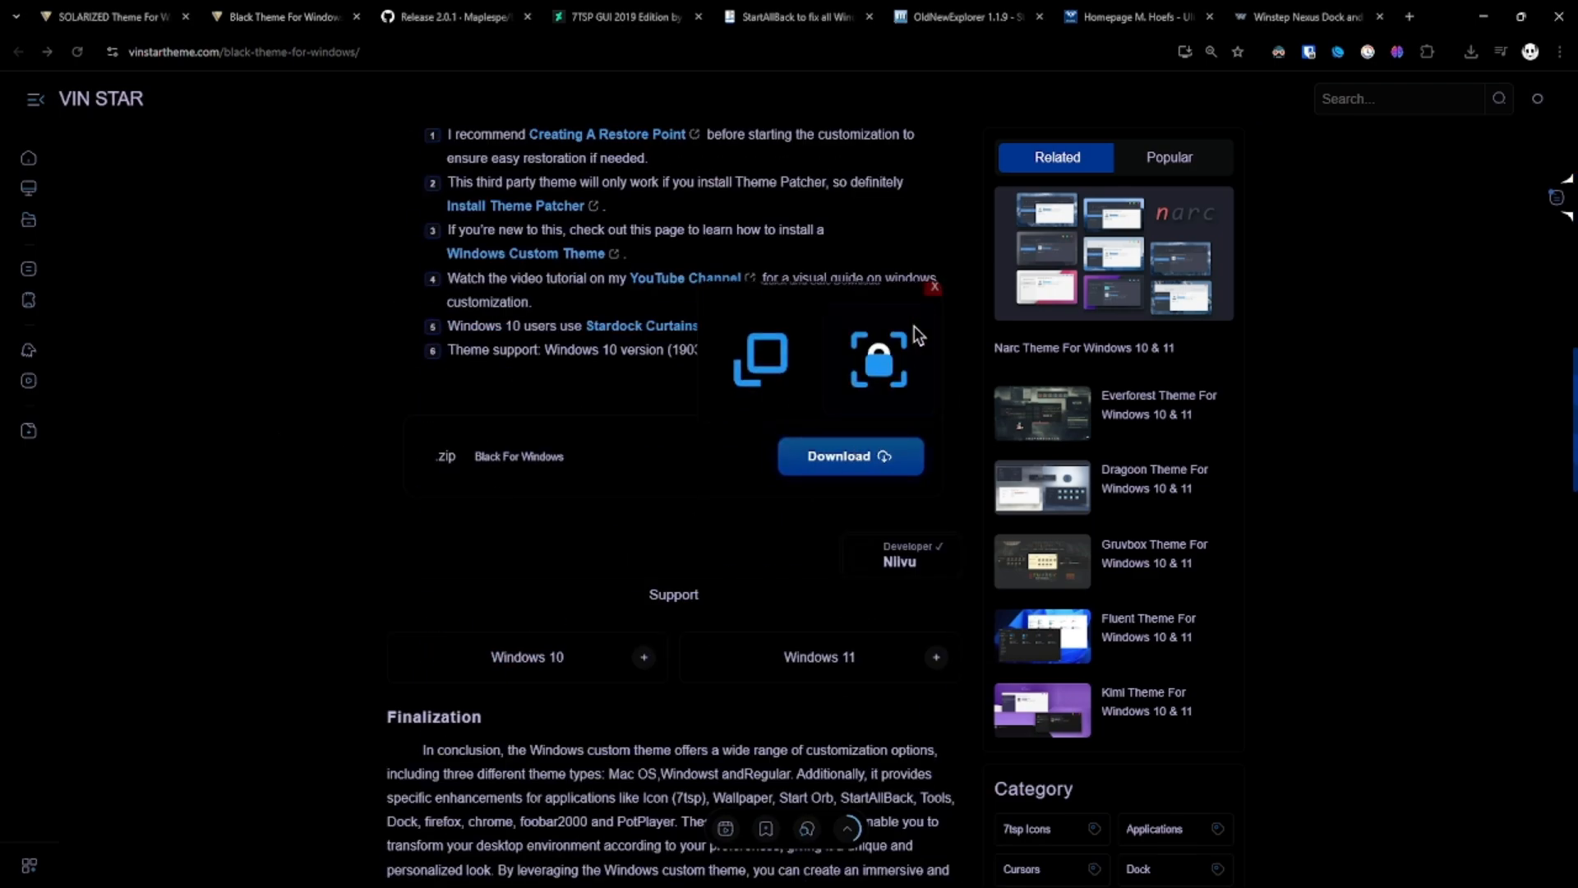
click(897, 343)
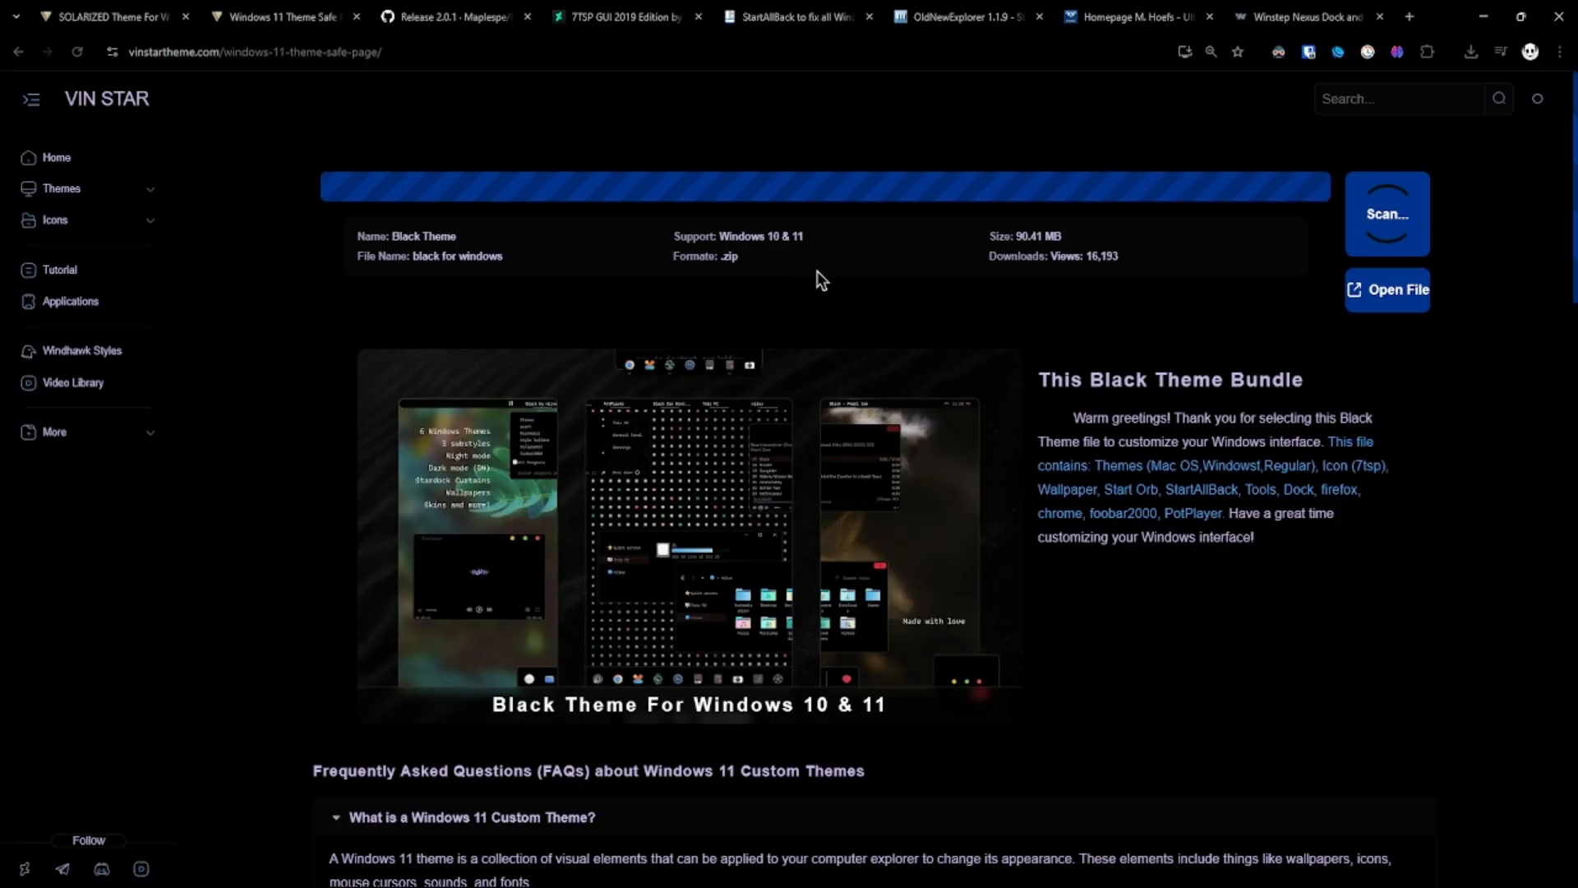
click(1386, 216)
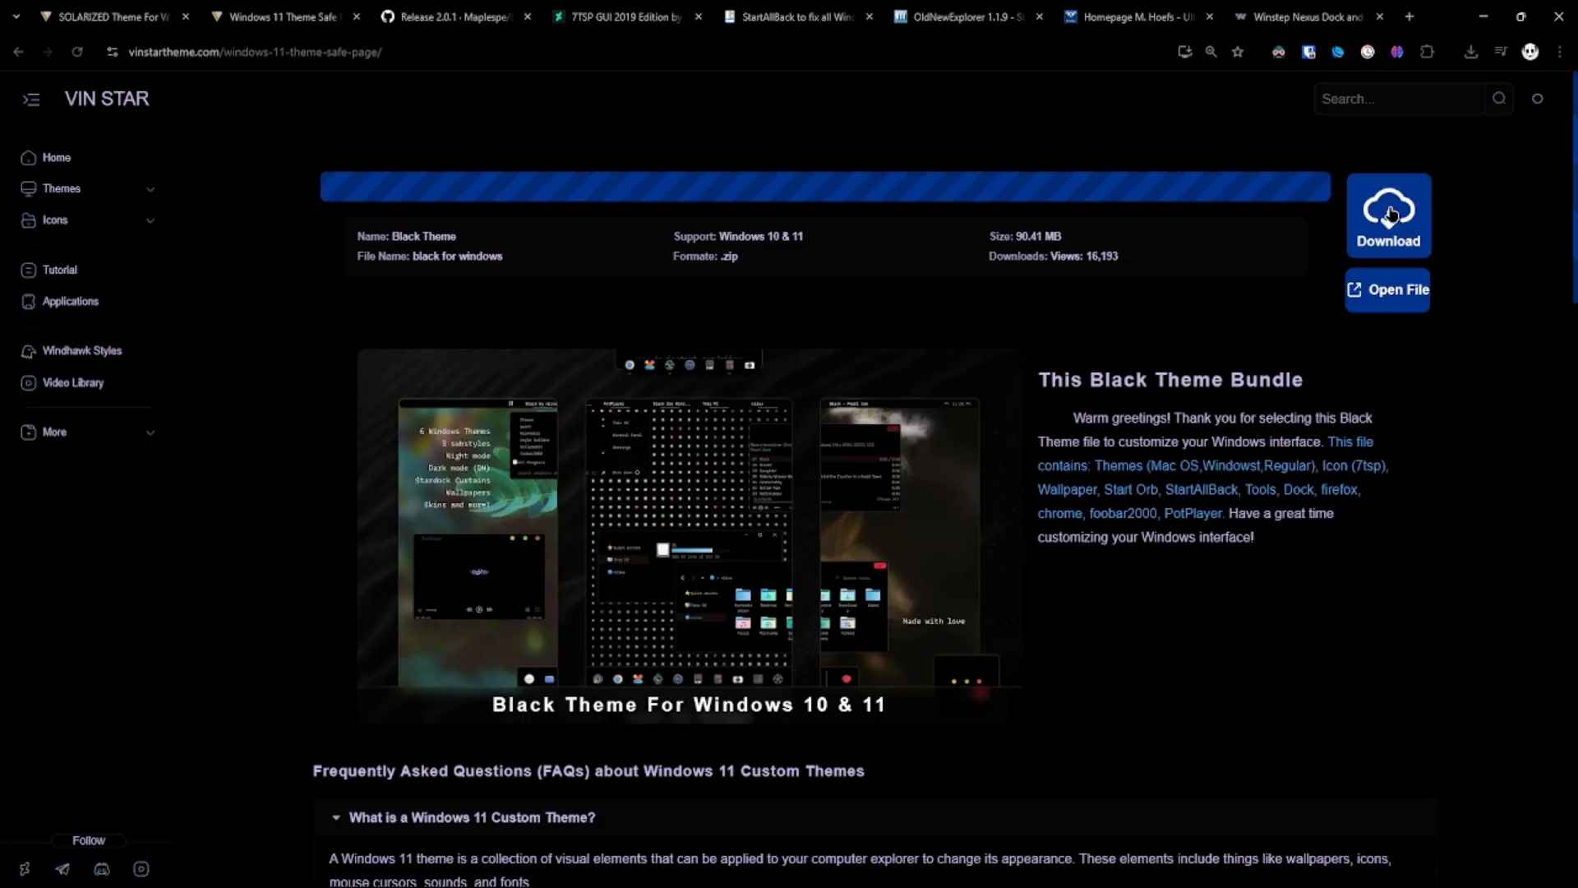
scroll(1433, 321, down, 15)
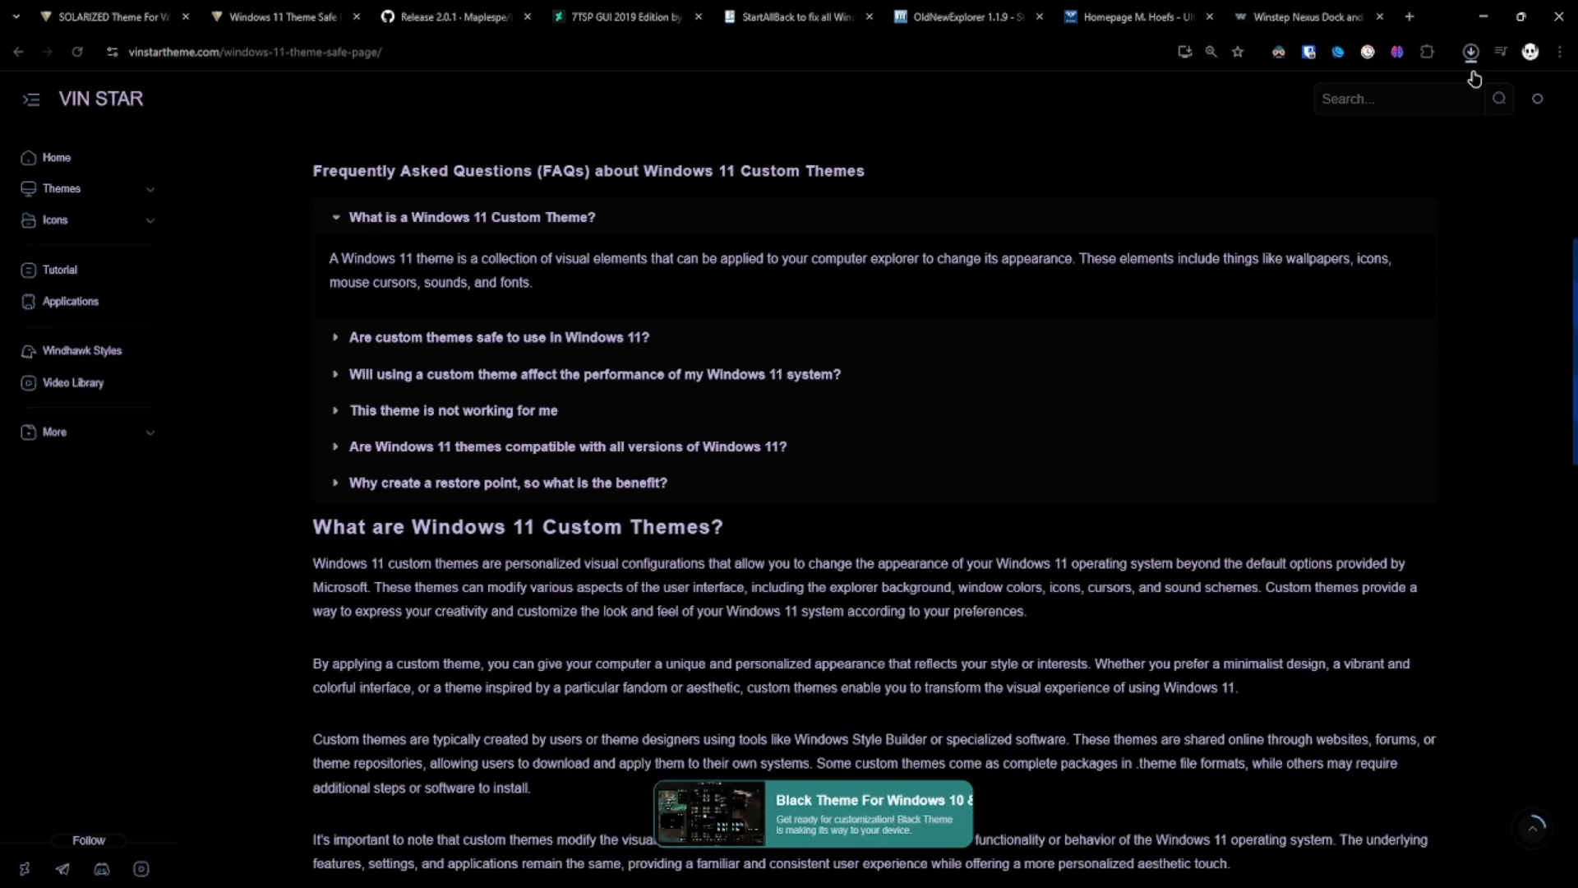
Cancel the running download of the Black theme zip and close the recent download history.
click(1470, 52)
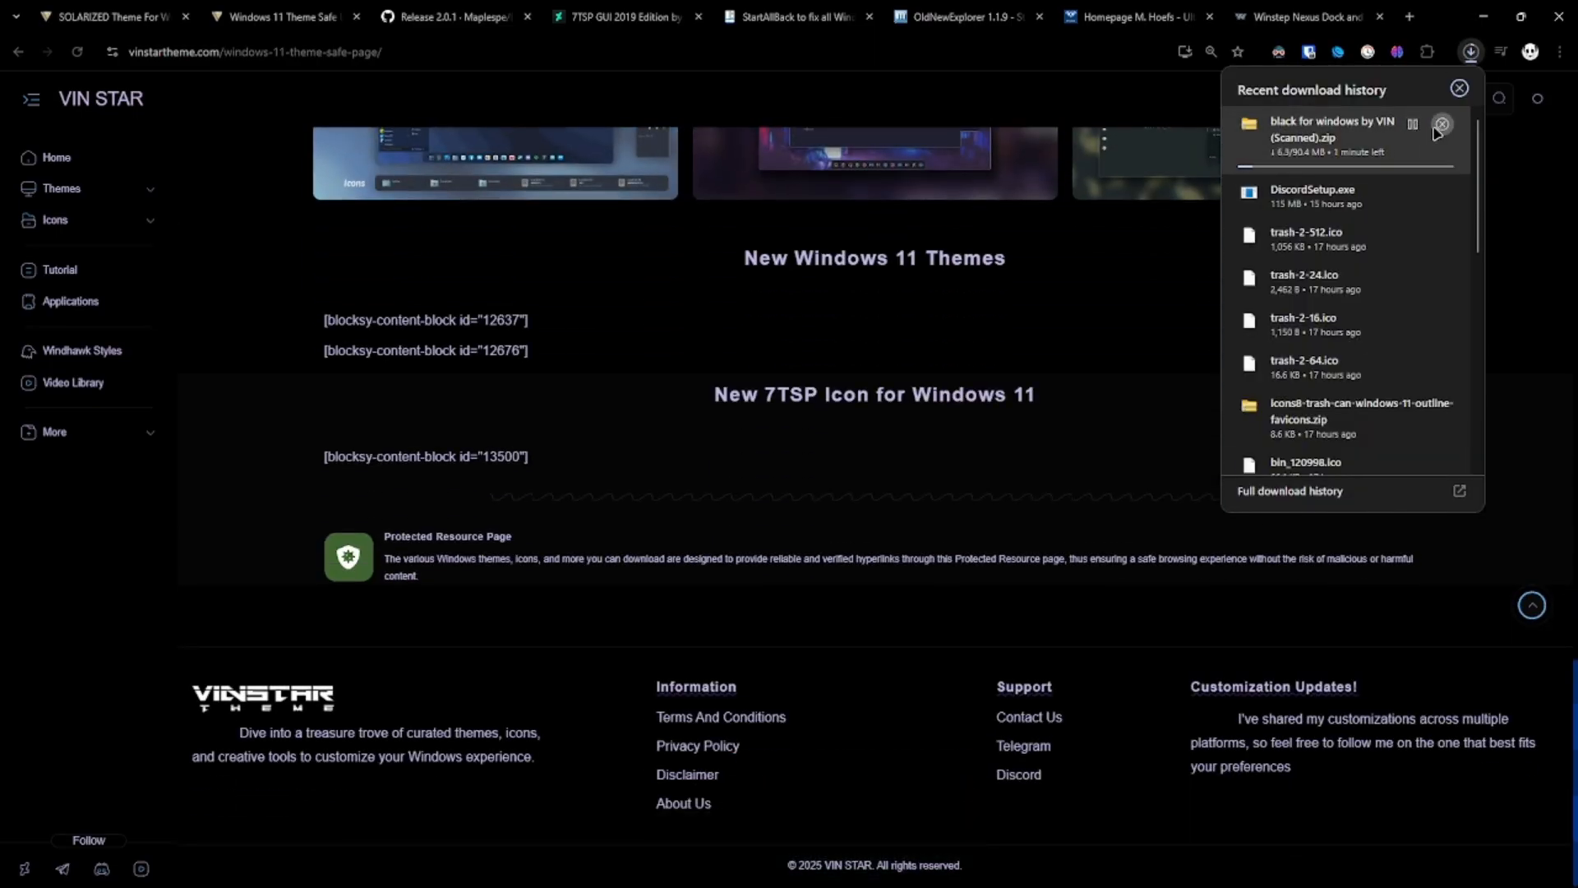
click(1443, 124)
click(1459, 88)
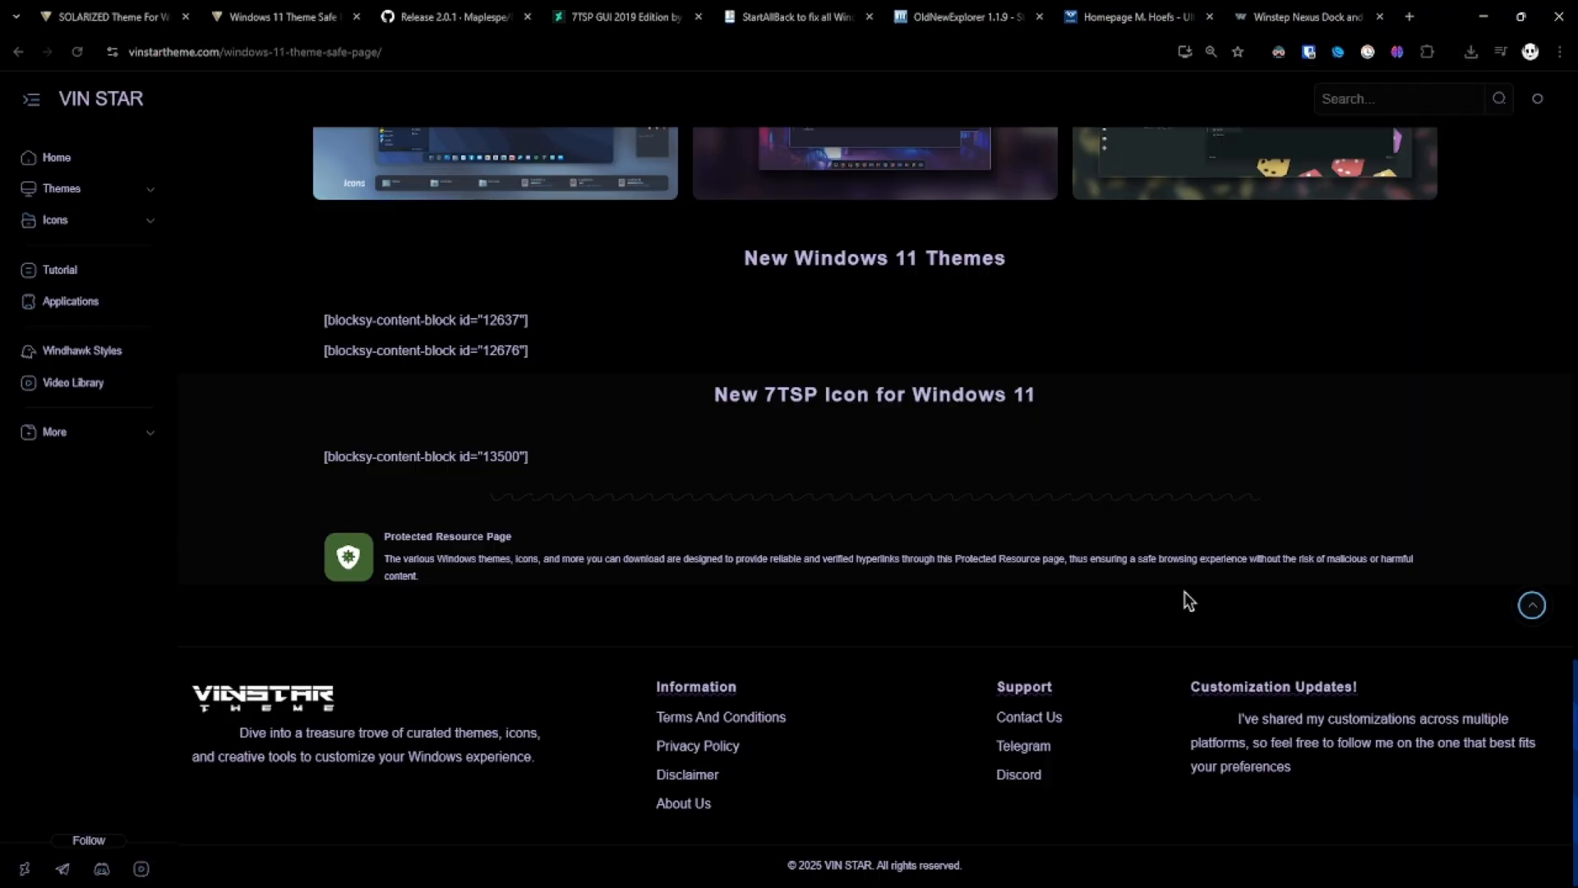
Go back to the Black Theme page, review what the bundle includes, and switch to the SOLARIZED theme page.
scroll(1190, 602, up, 1)
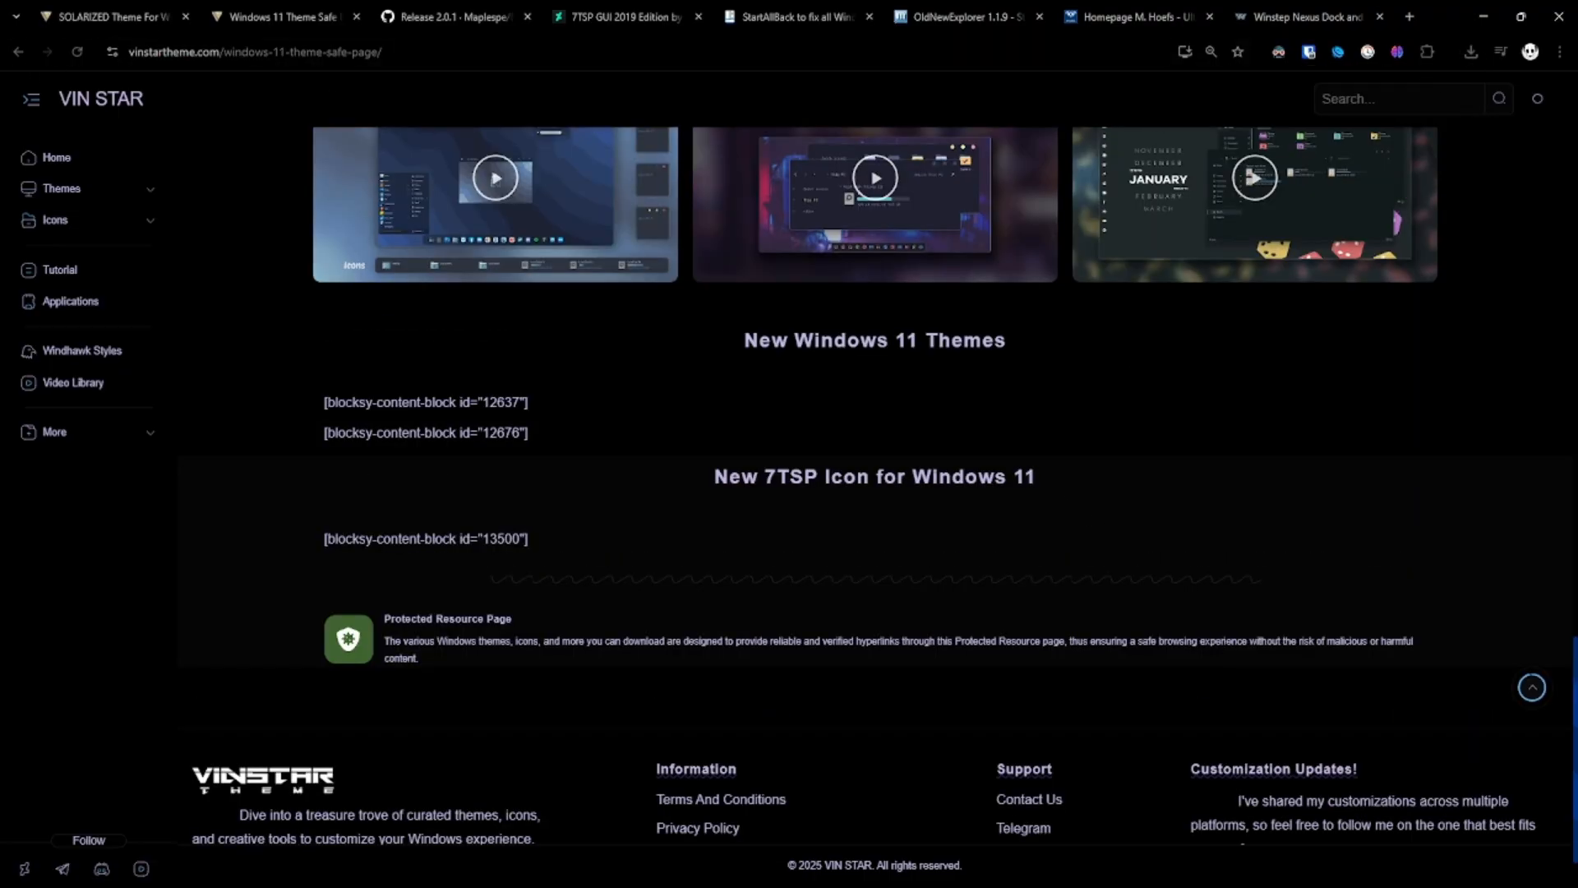
key(alt+Left)
scroll(616, 467, down, 5)
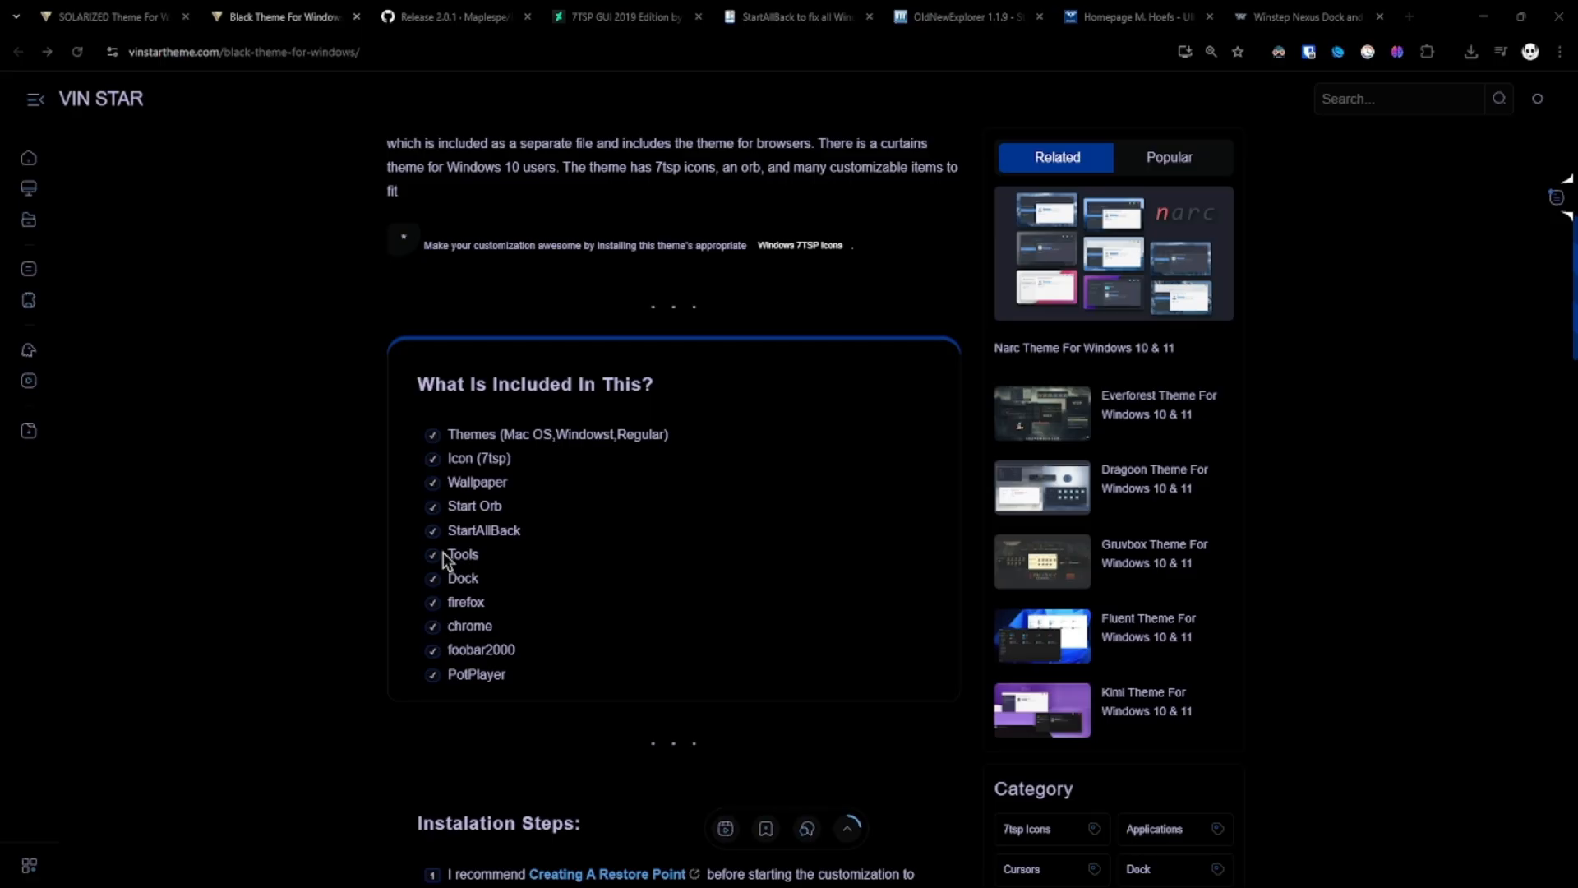
click(132, 17)
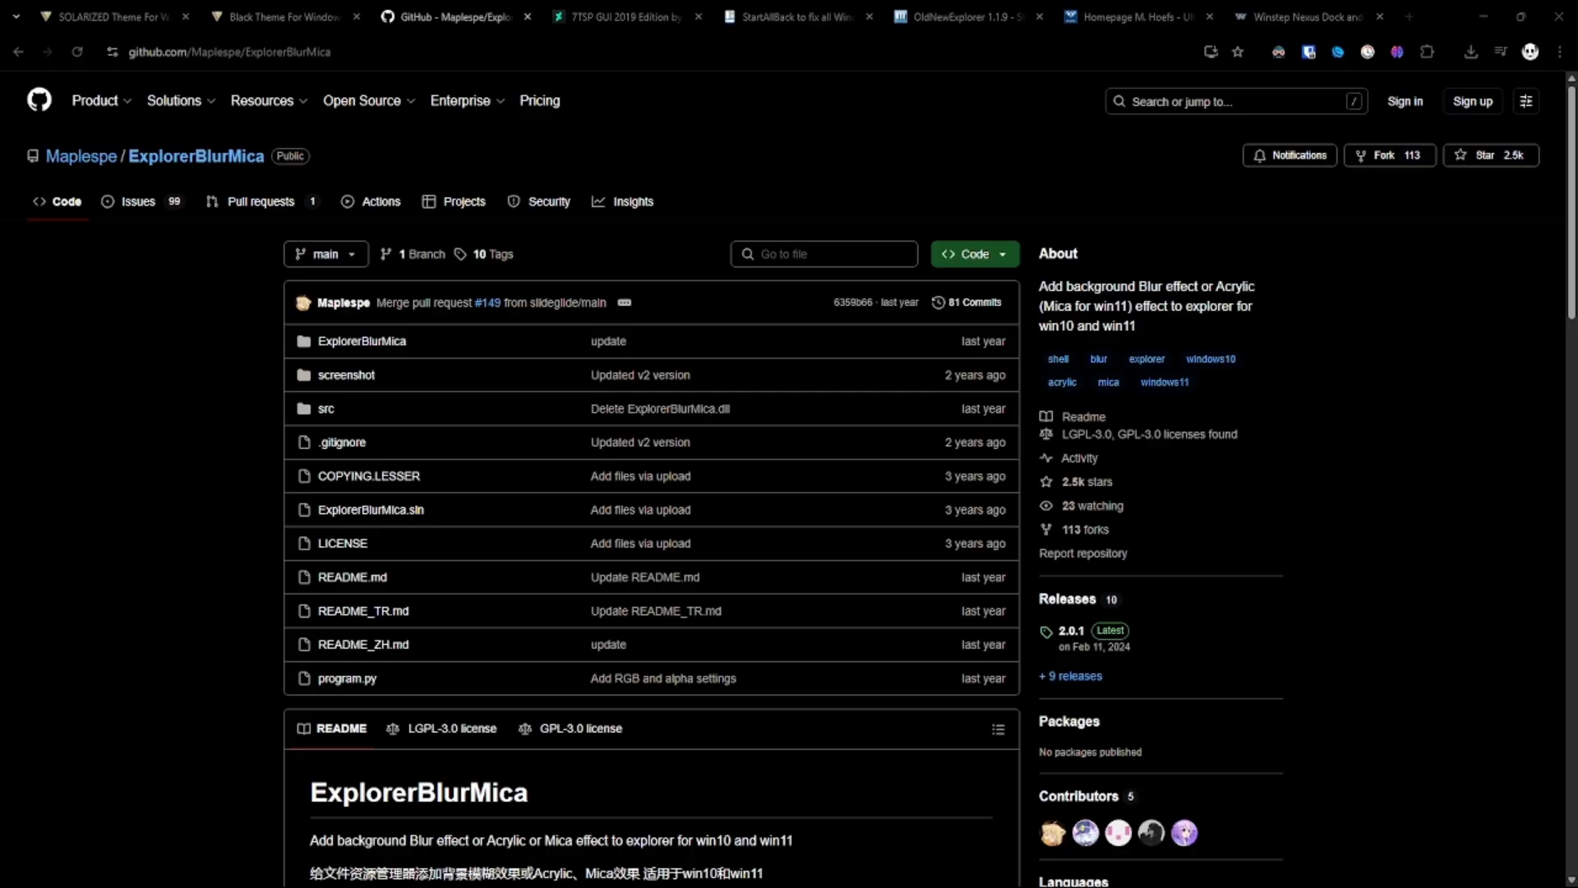
Move a File Explorer window over the ExplorerBlurMica GitHub page to view its blurred background effect.
drag(0, 127, 888, 245)
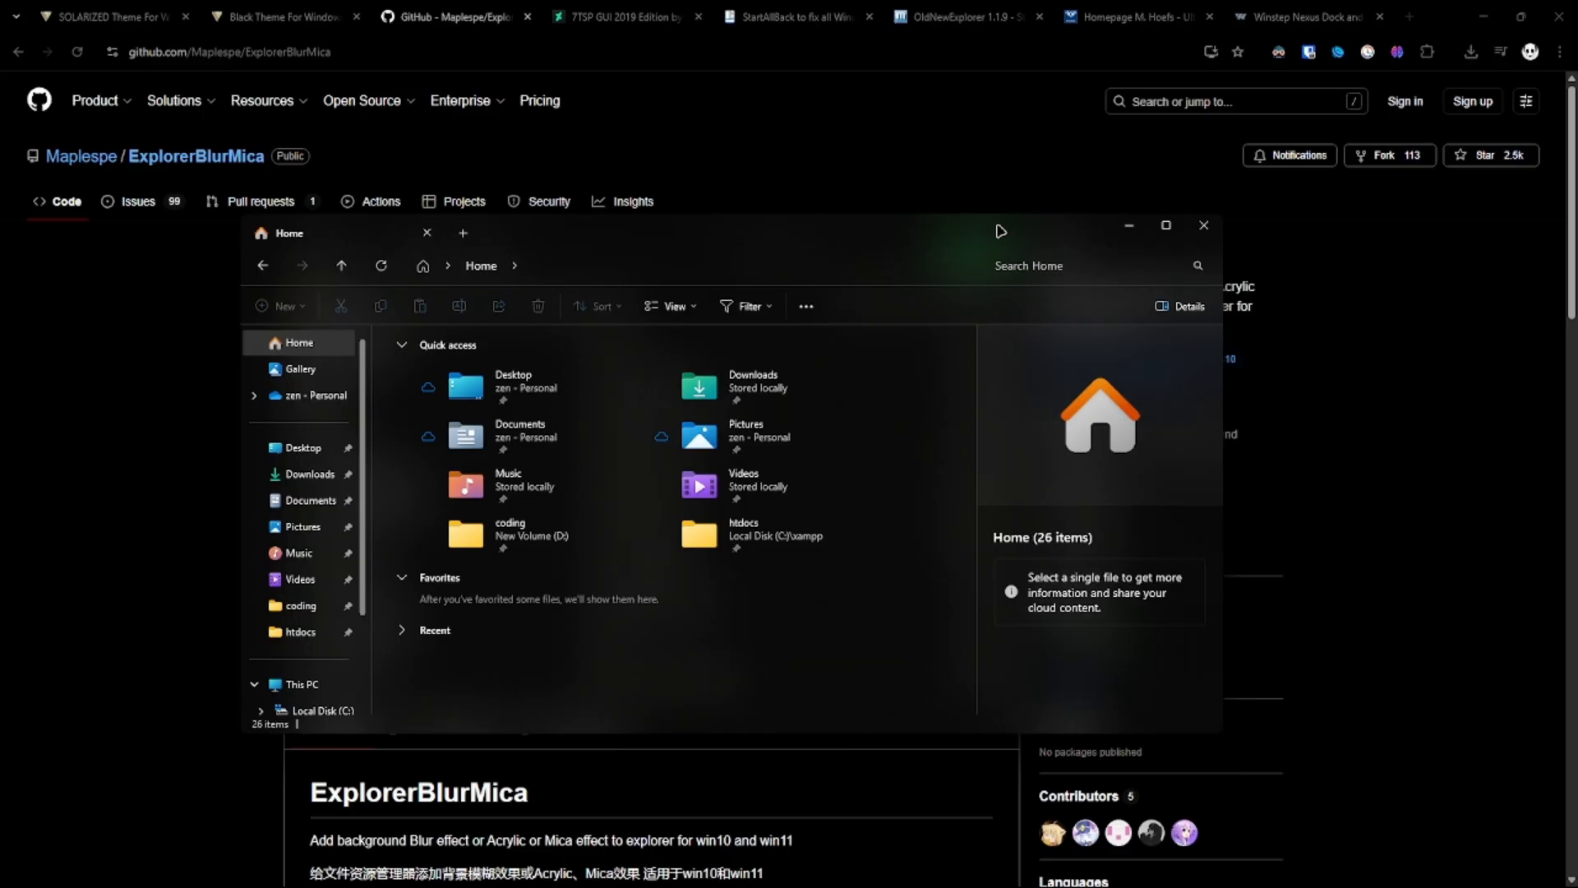
Move the File Explorer window out of the way and open the ExplorerBlurMica 2.0.1 release page to its download files.
drag(1000, 231, 0, 68)
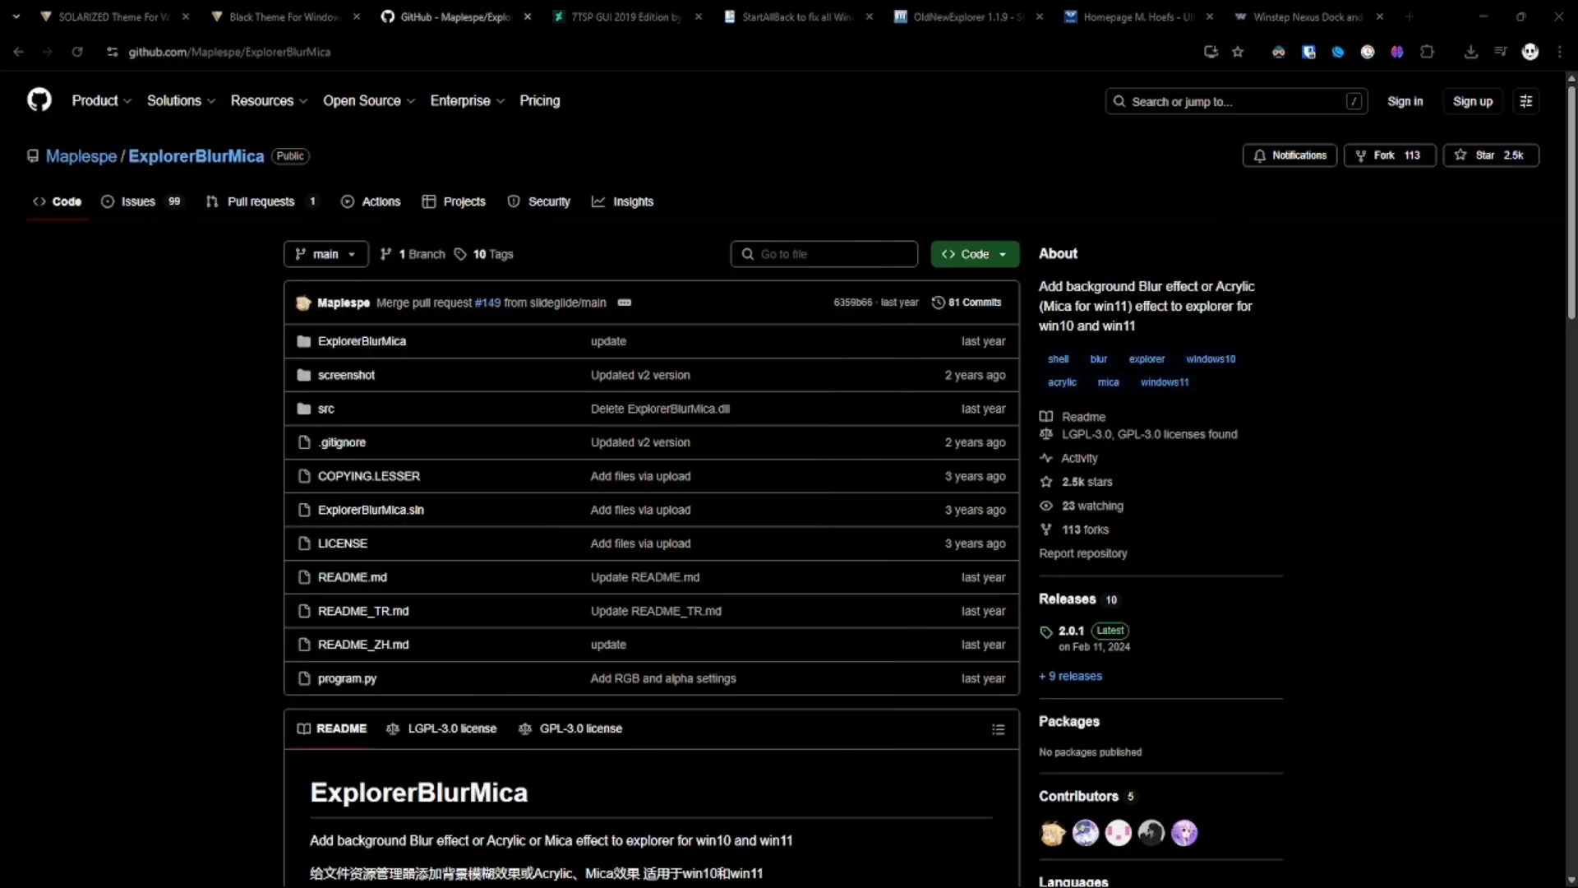
click(1067, 635)
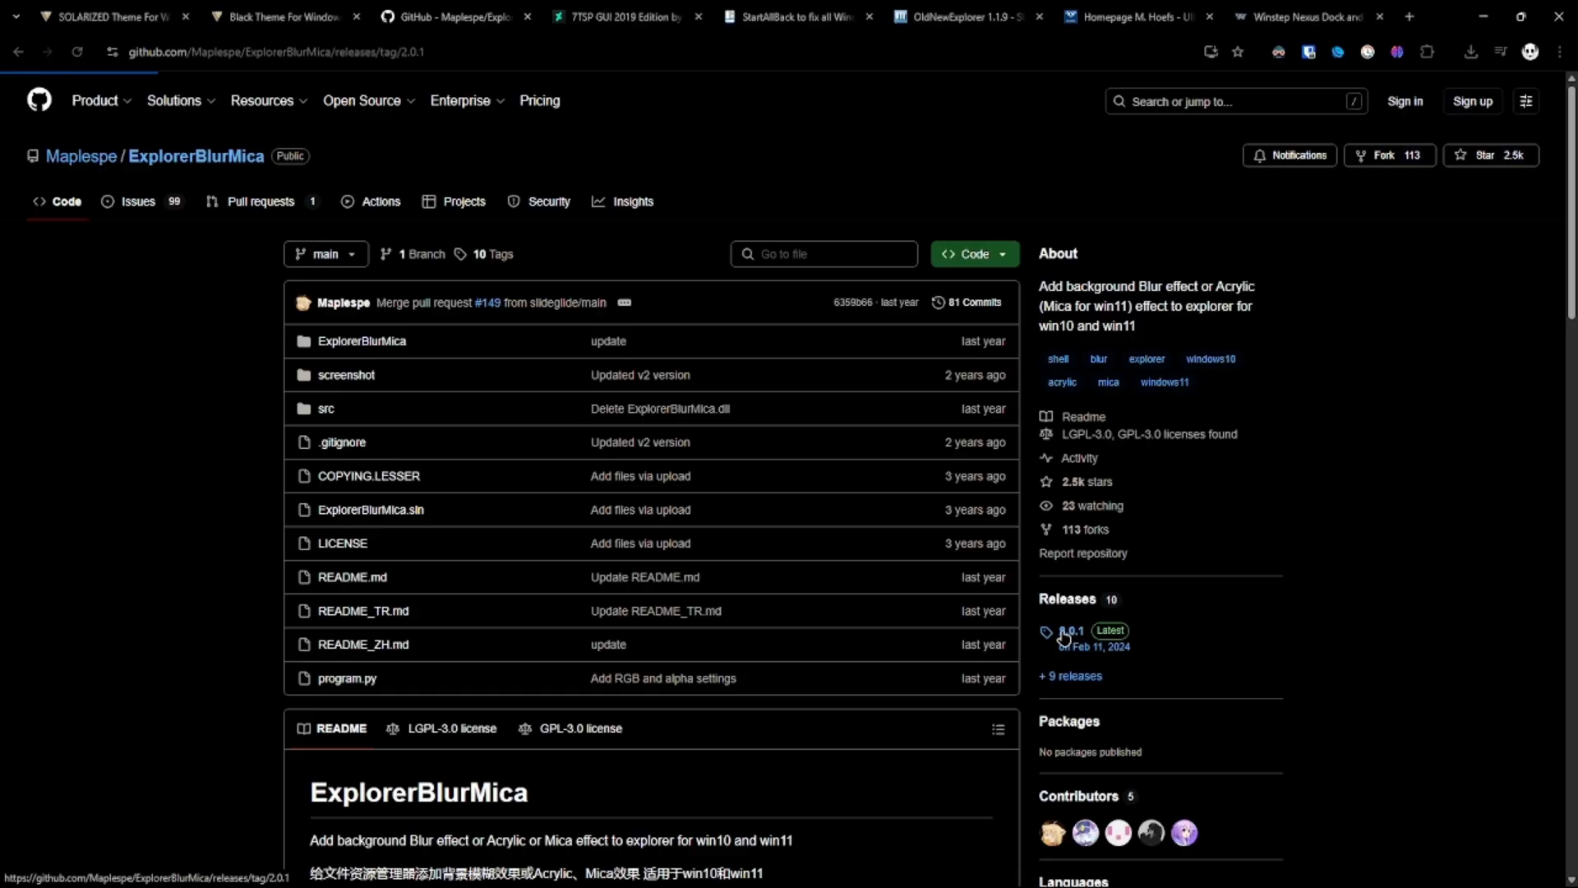
scroll(904, 666, down, 3)
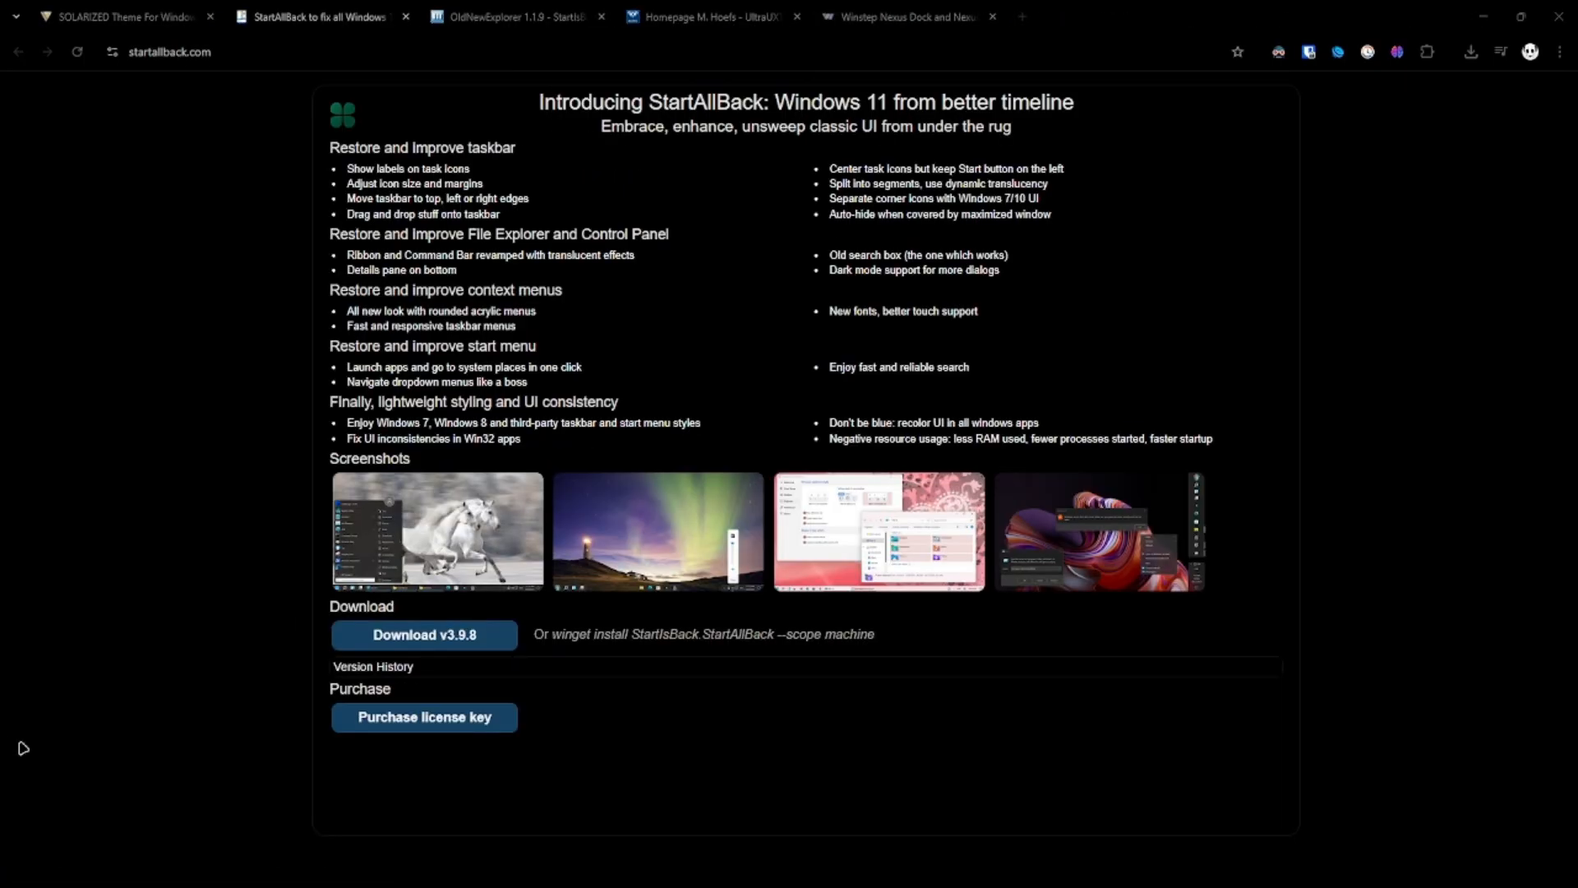
Download the StartAllBack v3.9.8 setup and reopen the closed 7TSP GUI 2019 Edition page.
click(470, 645)
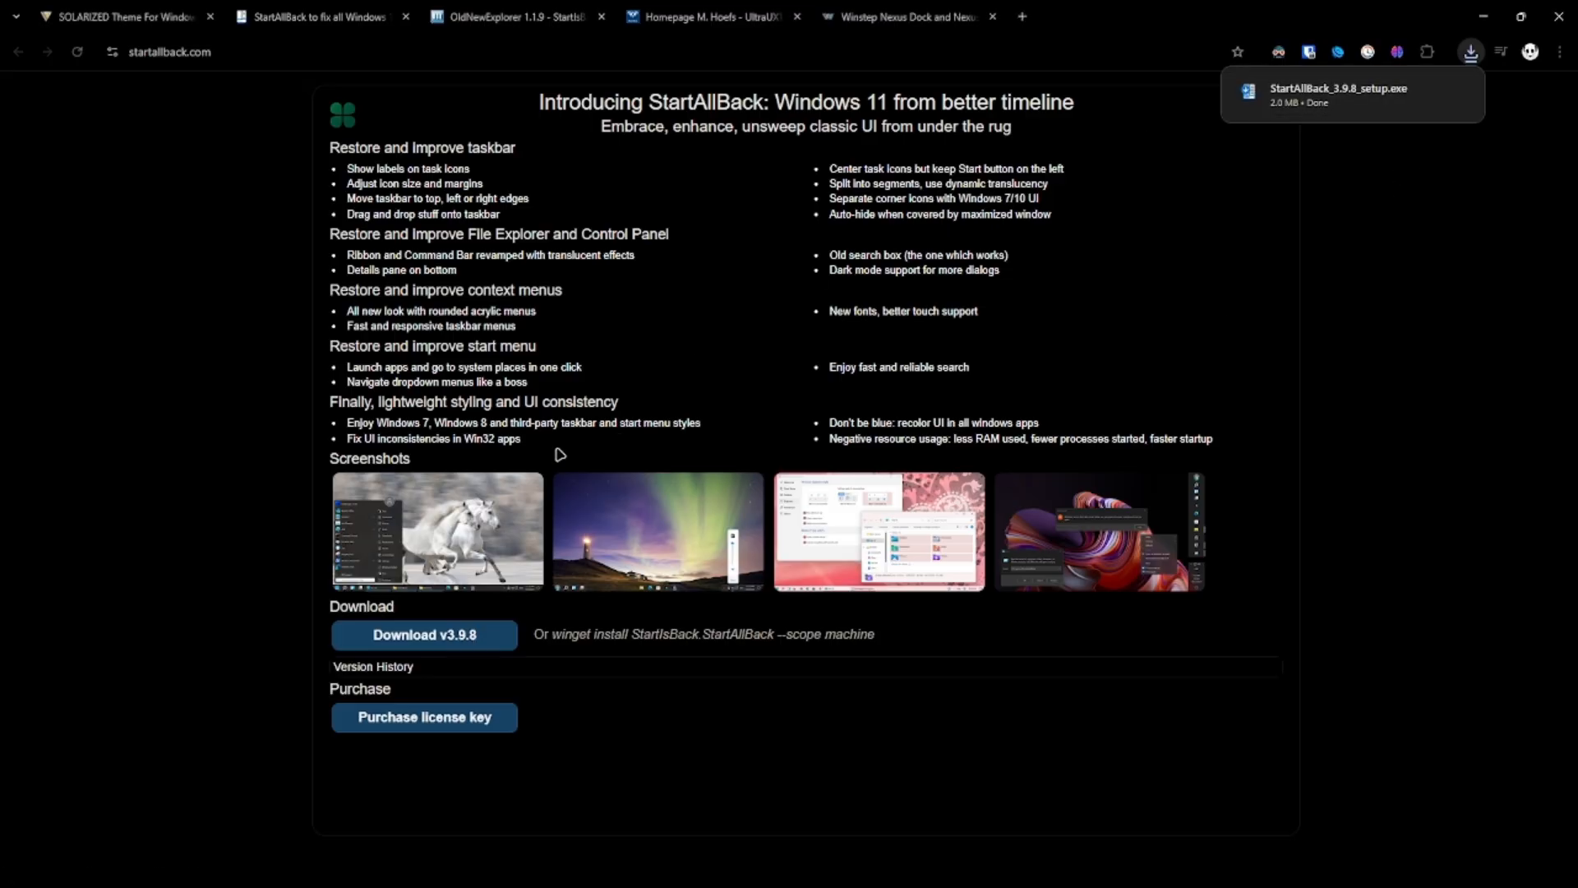
key(ctrl+shift+t)
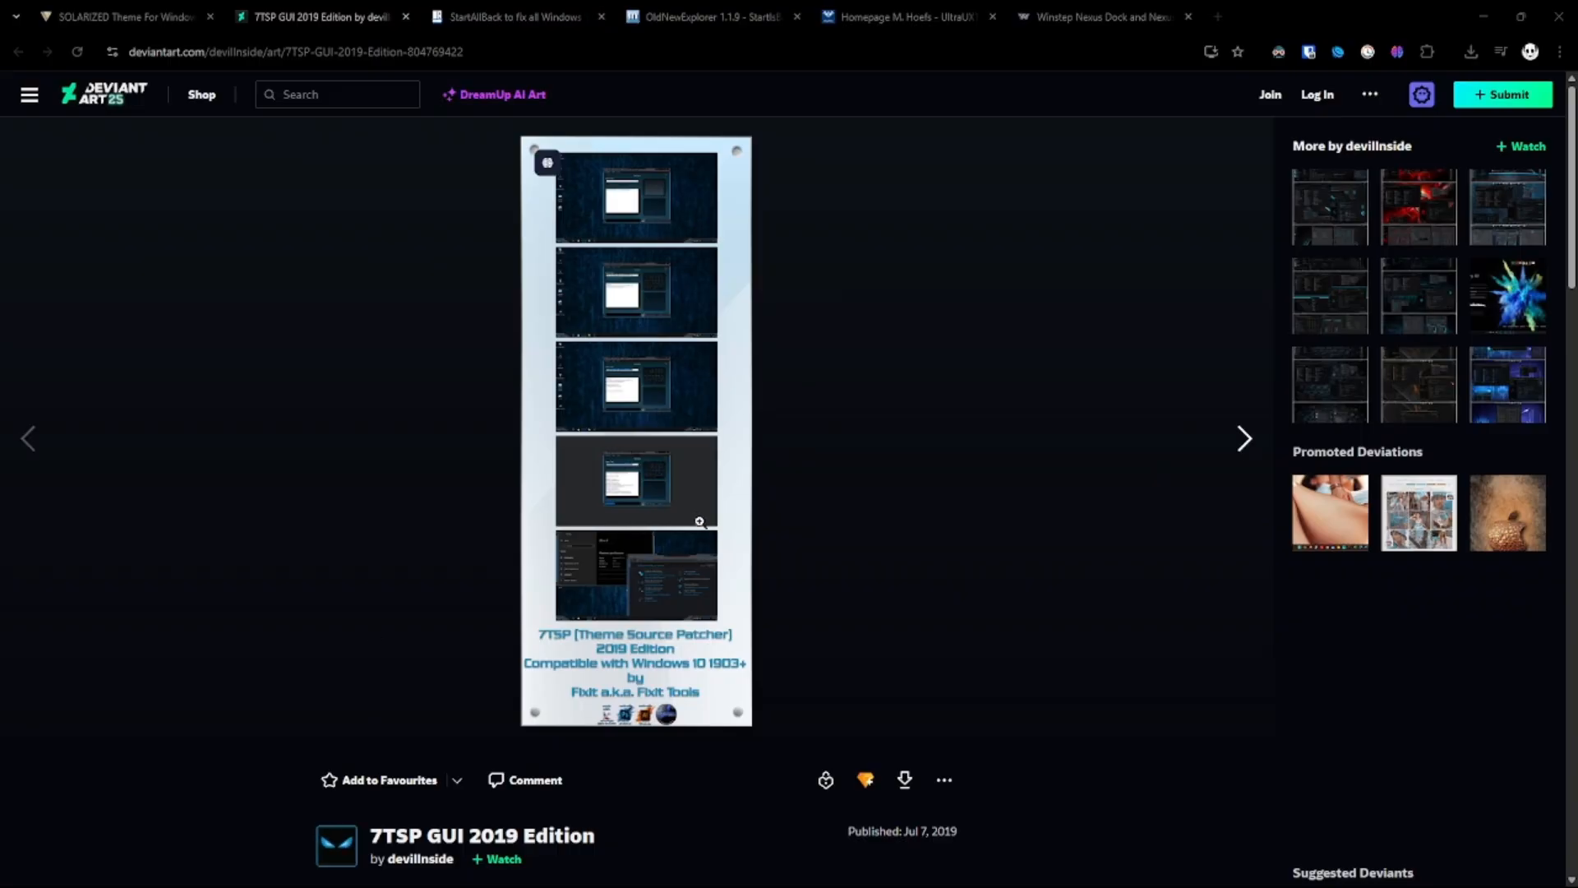
Examine the 7TSP GUI 2019 Edition preview image at full size, including the patcher window screenshots, and close the preview.
click(641, 206)
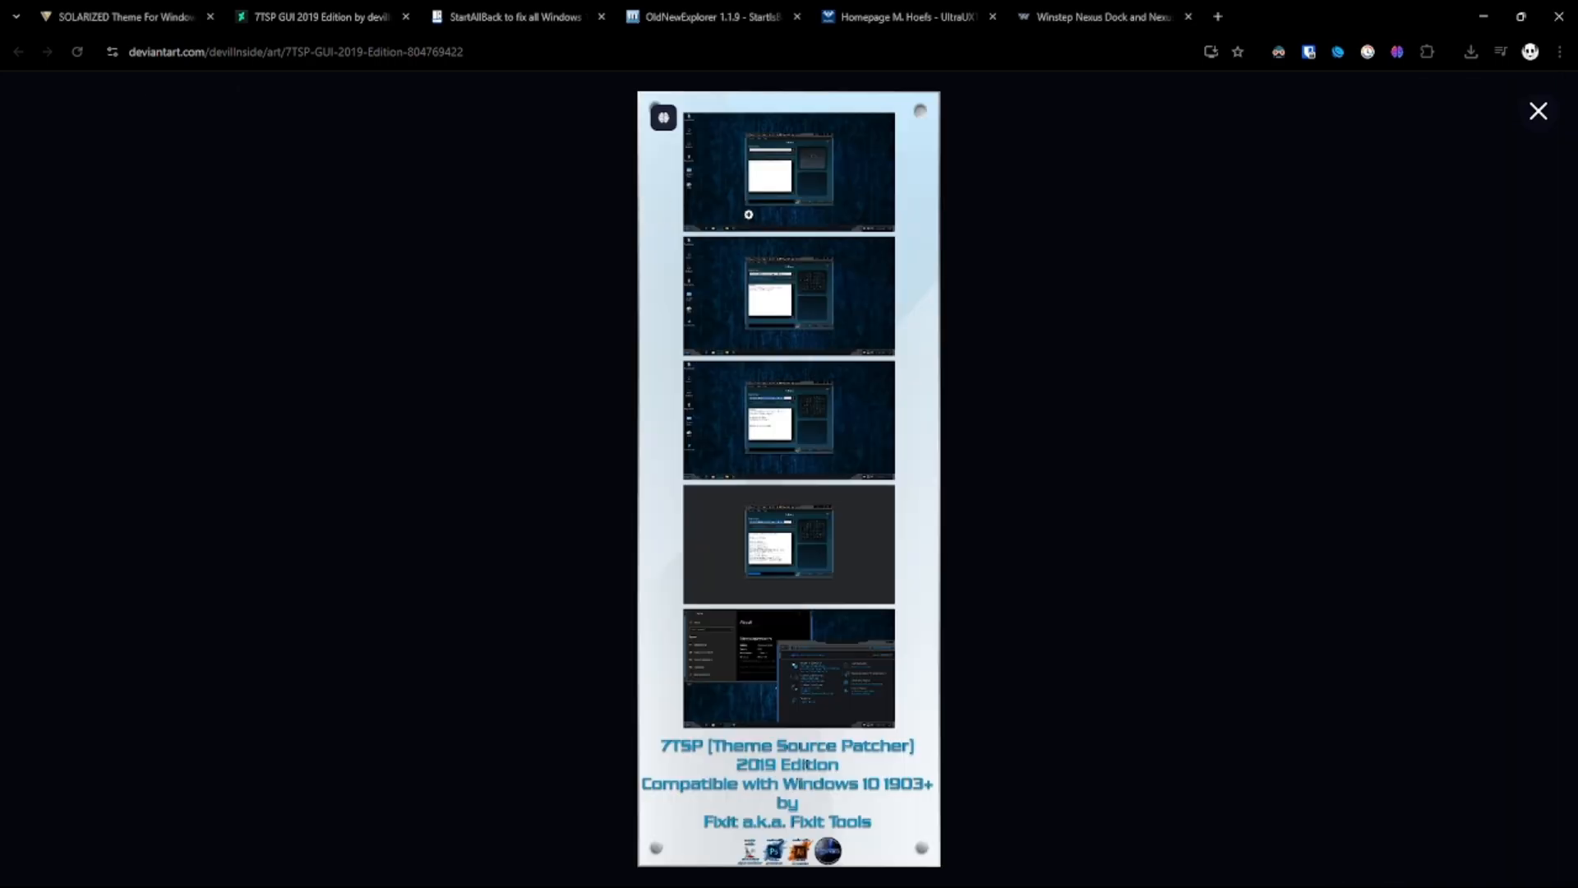
click(748, 215)
scroll(822, 345, down, 10)
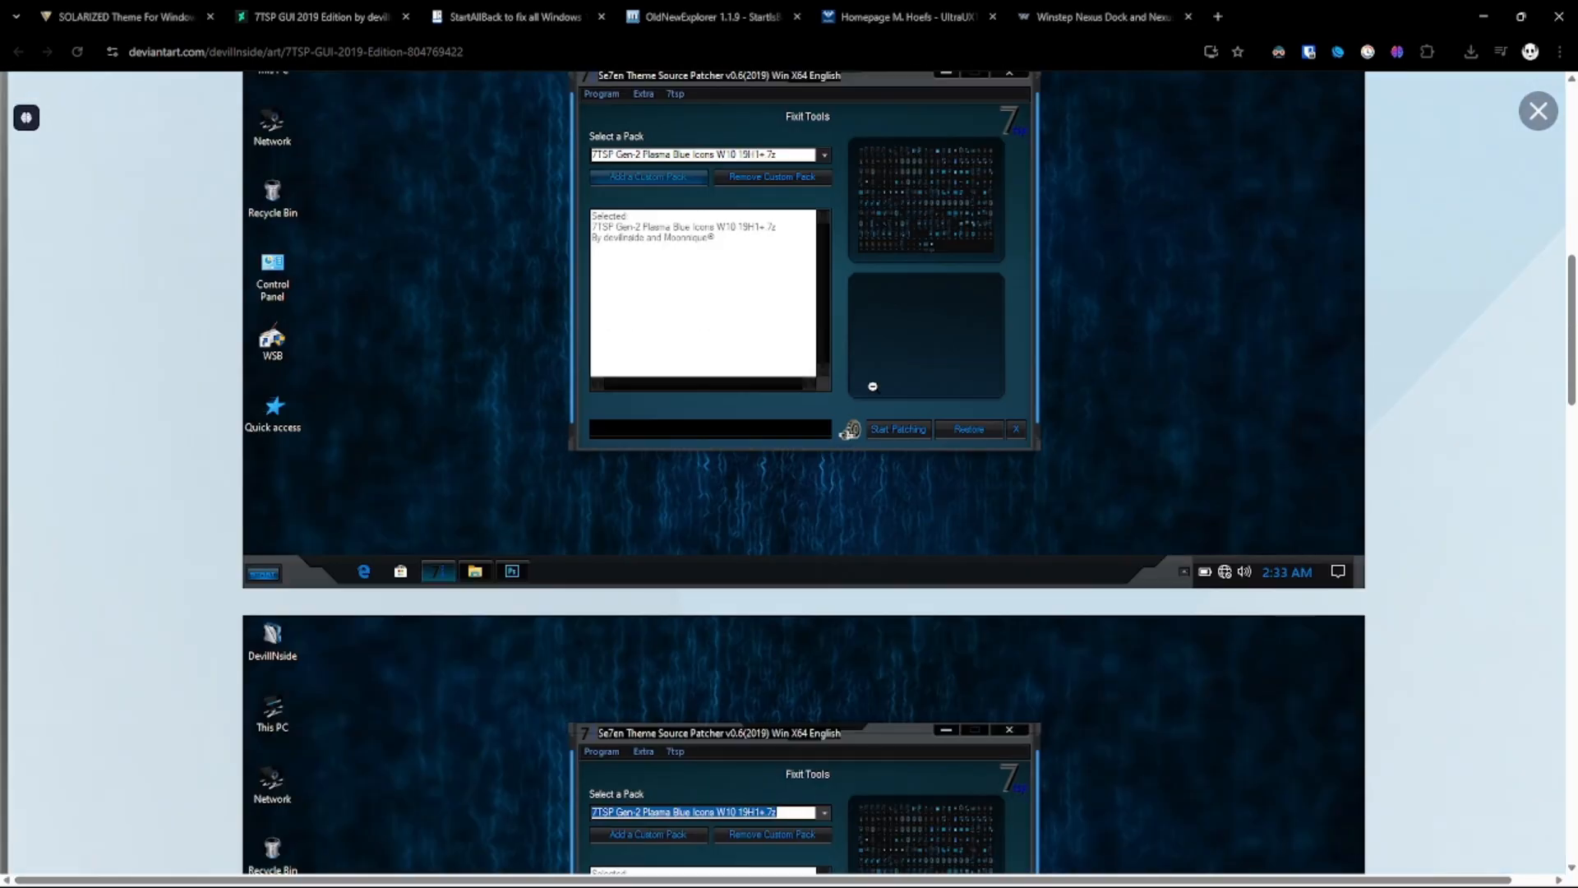
scroll(873, 386, down, 15)
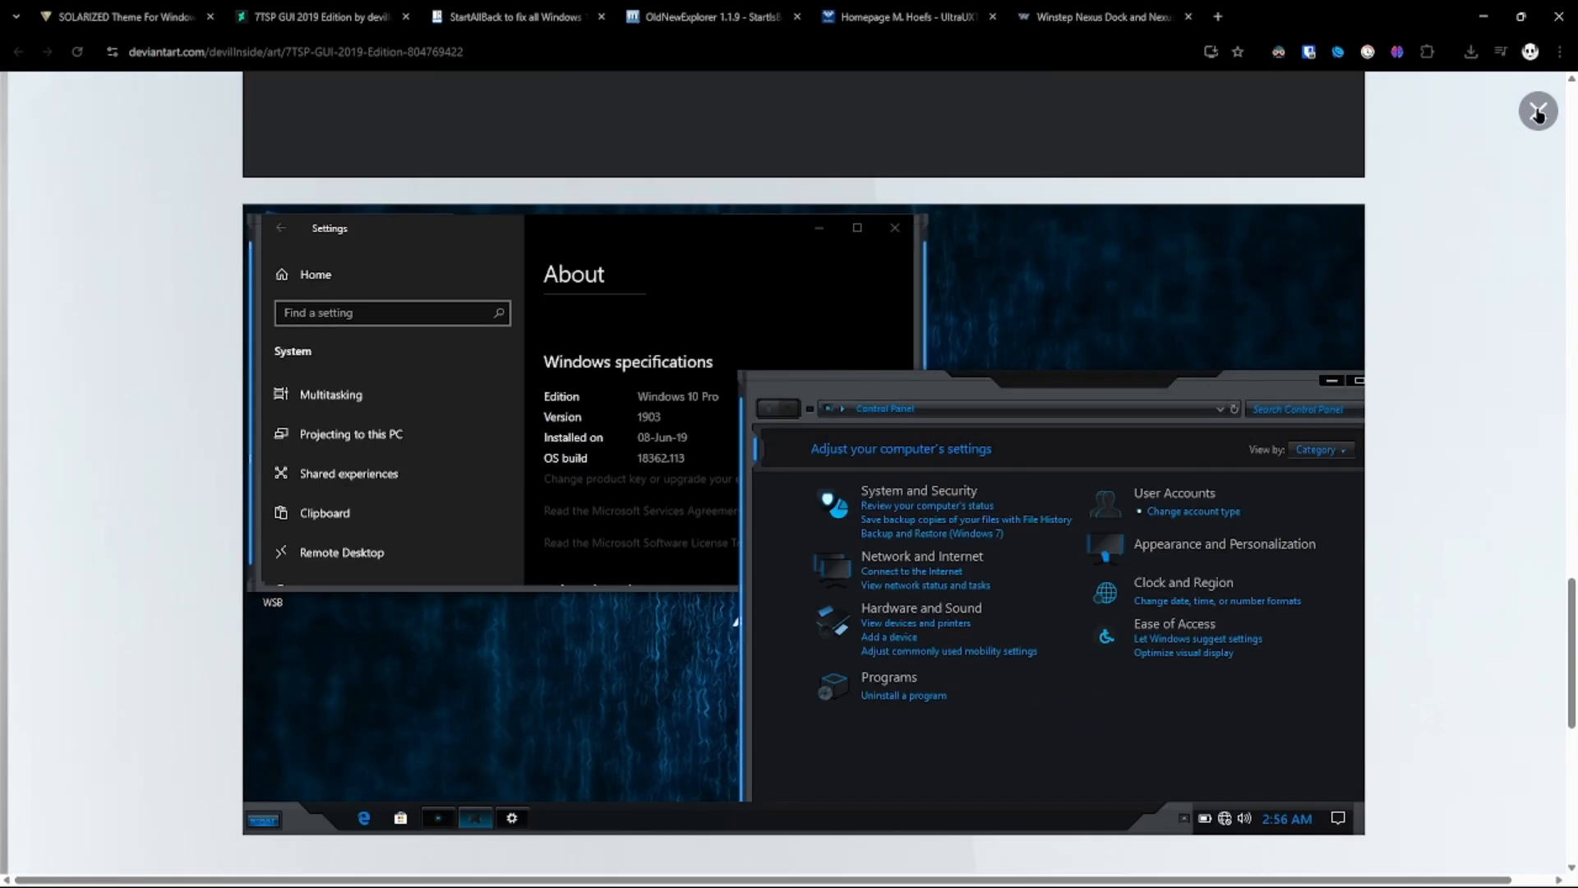
scroll(1537, 116, up, 3)
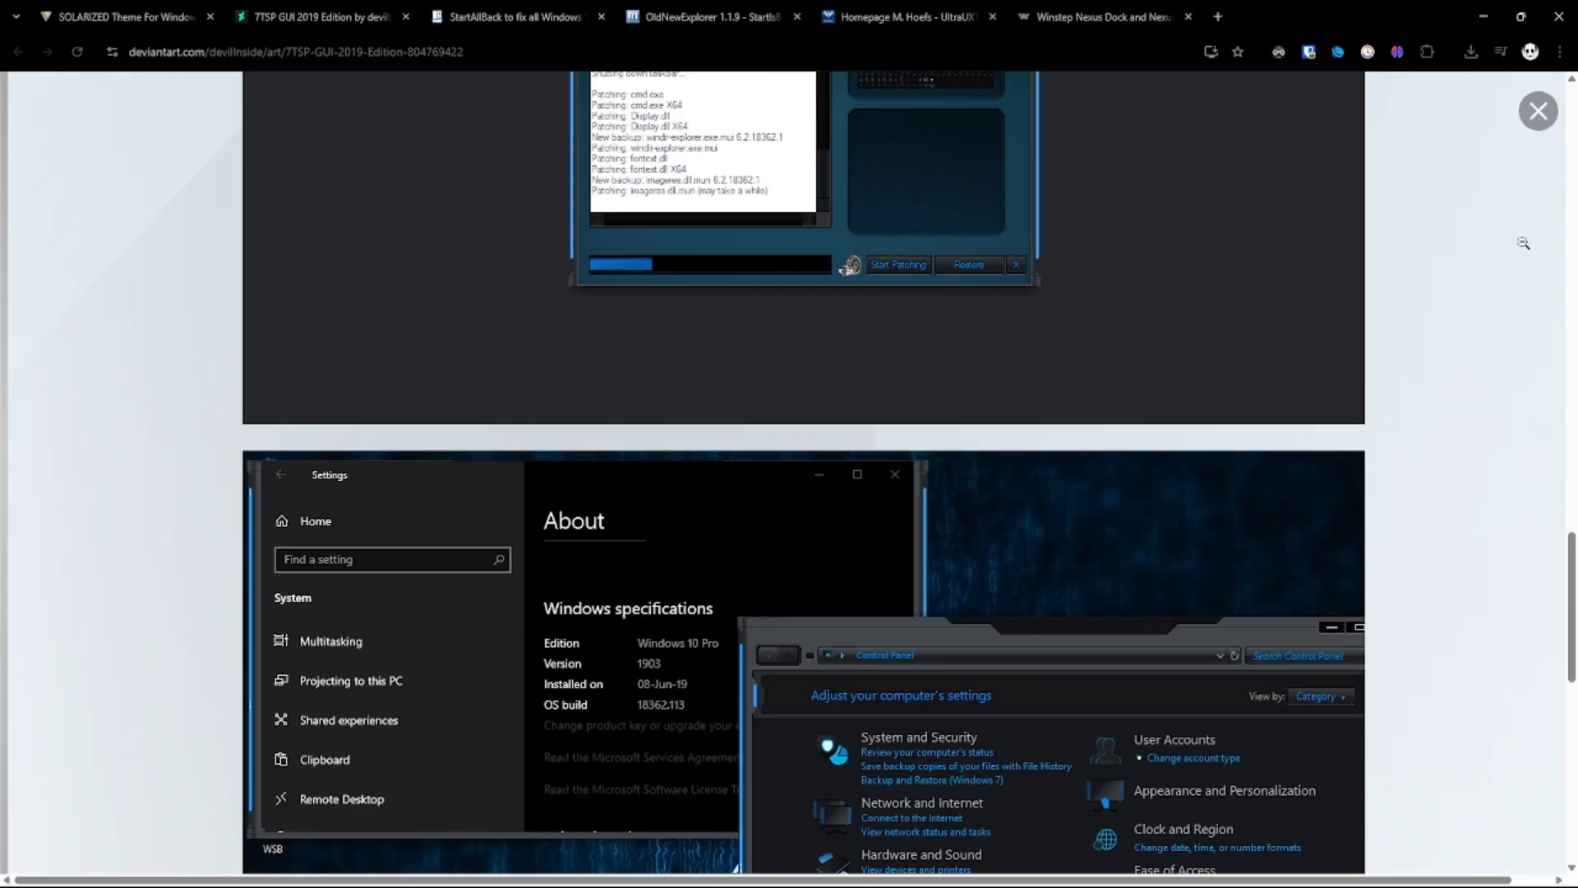
click(1554, 125)
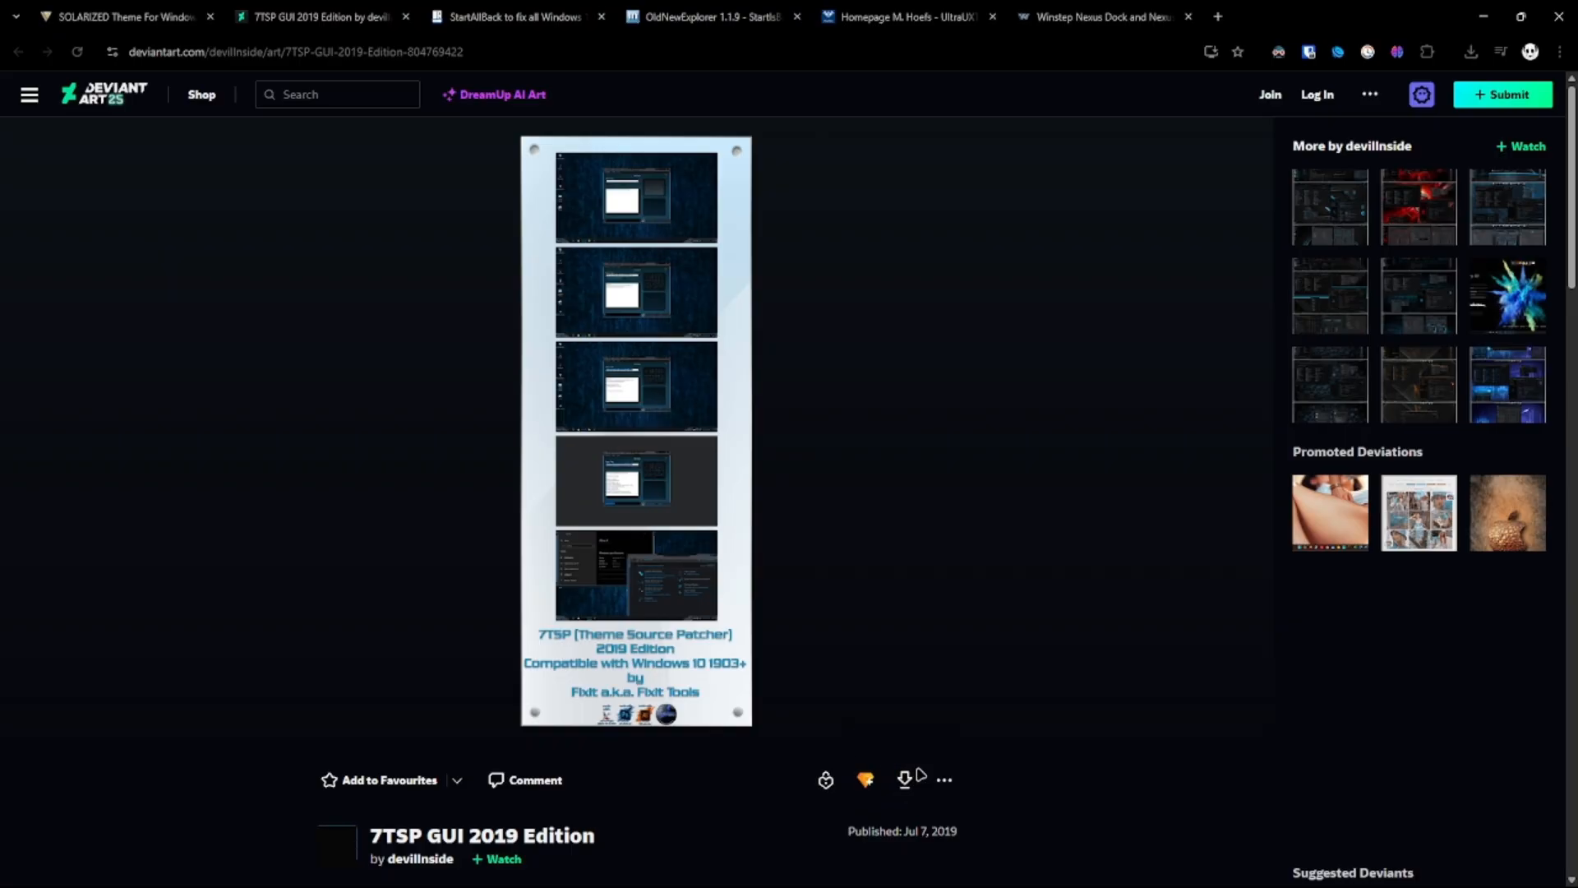
Close the 7TSP and StartAllBack pages, download OldNewExplorer.rar from its forum topic, and close that topic.
key(ctrl+w)
key(ctrl+w)
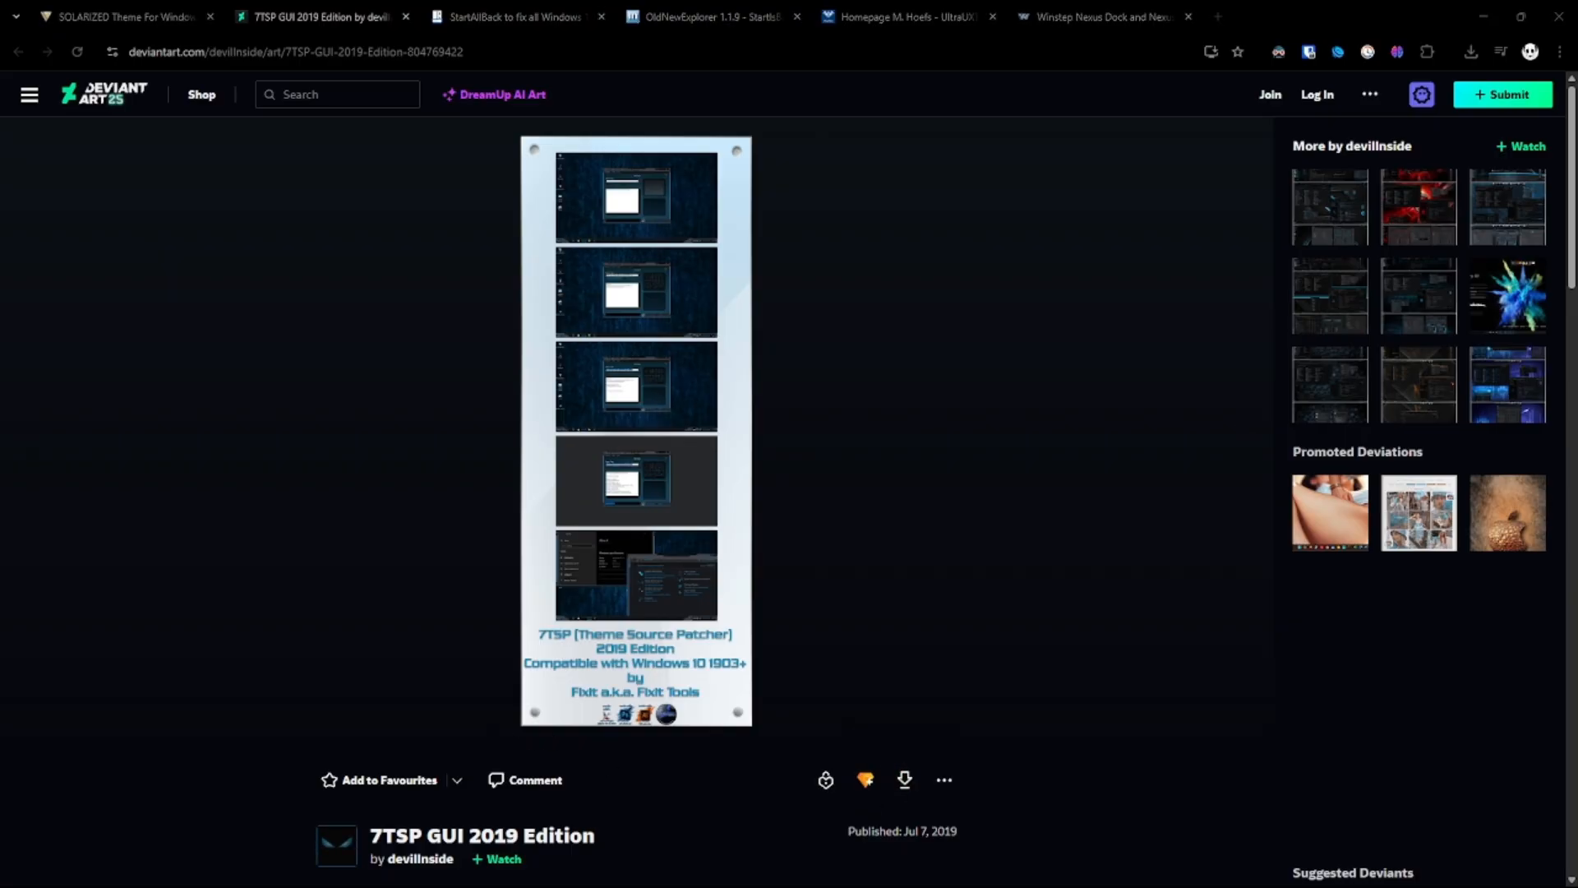
scroll(592, 551, down, 3)
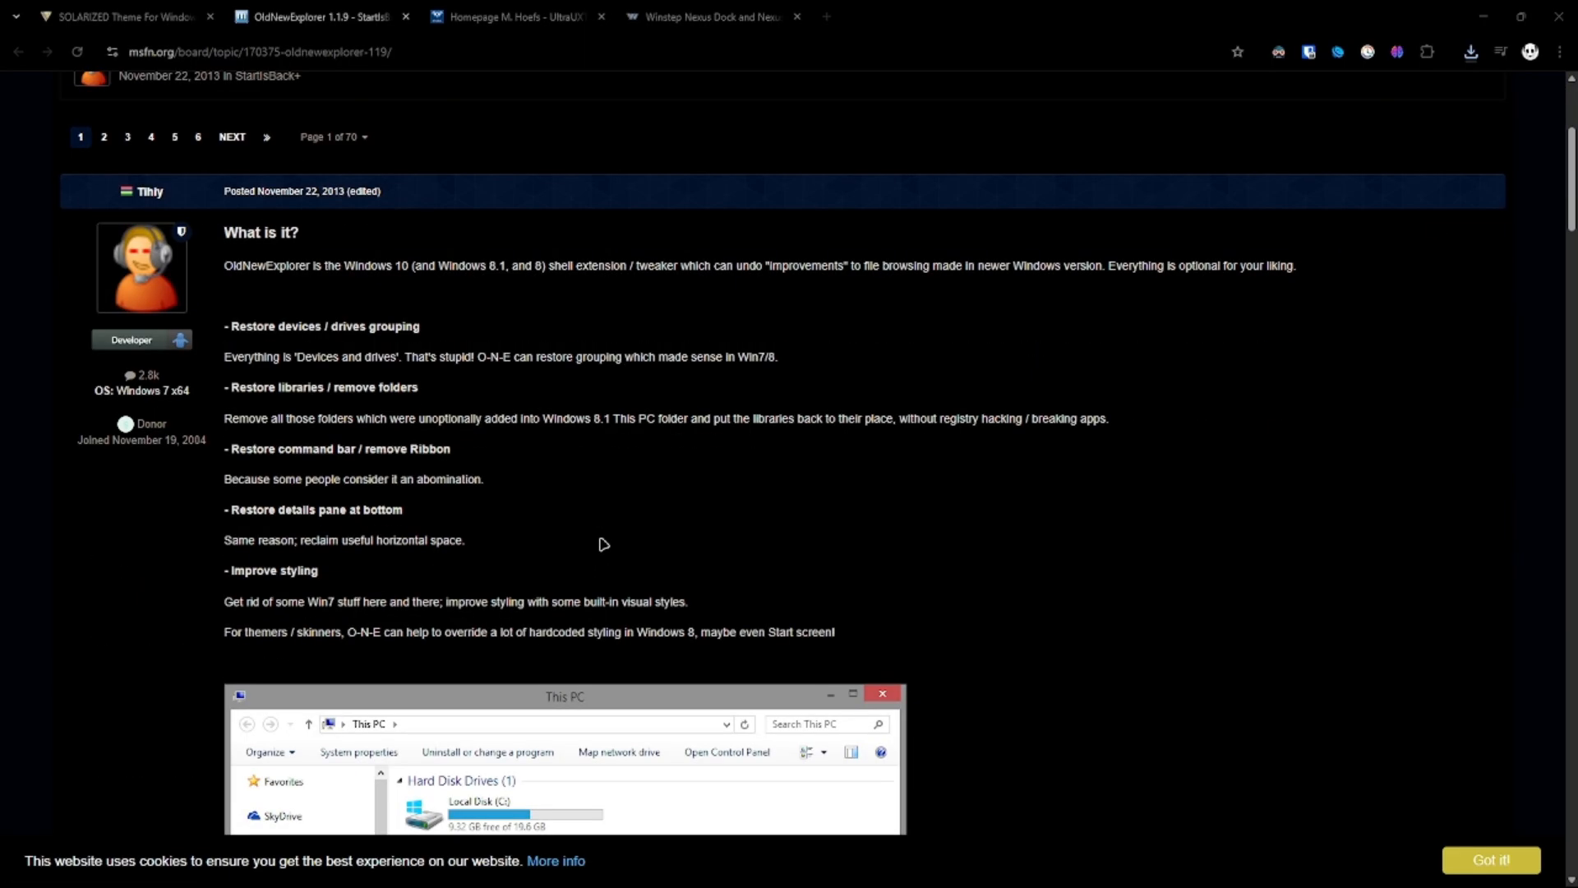
scroll(605, 545, down, 6)
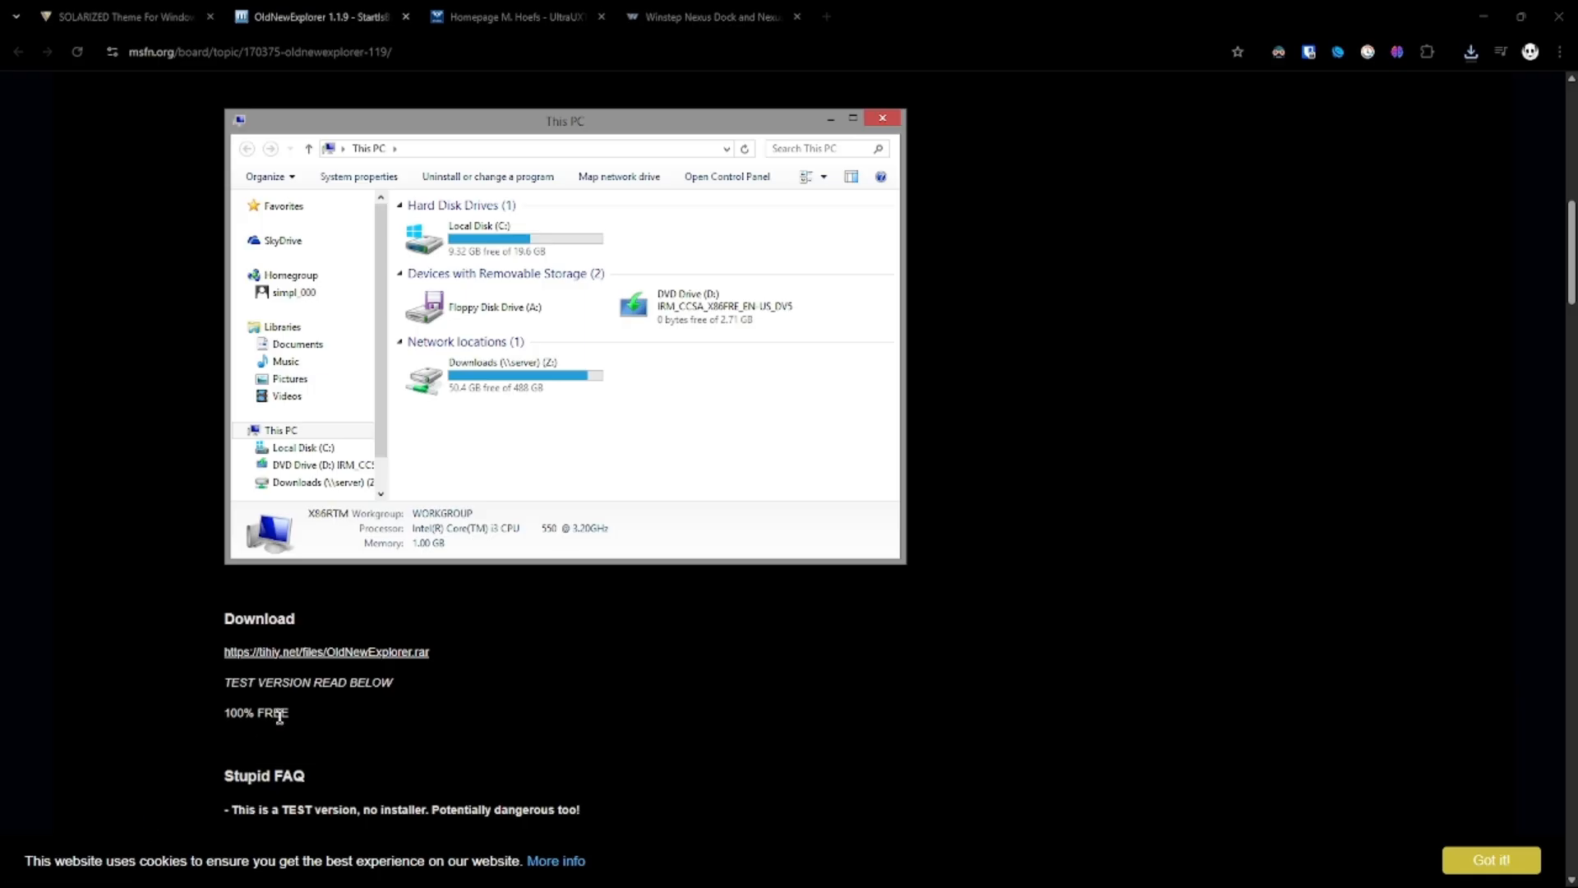
click(342, 652)
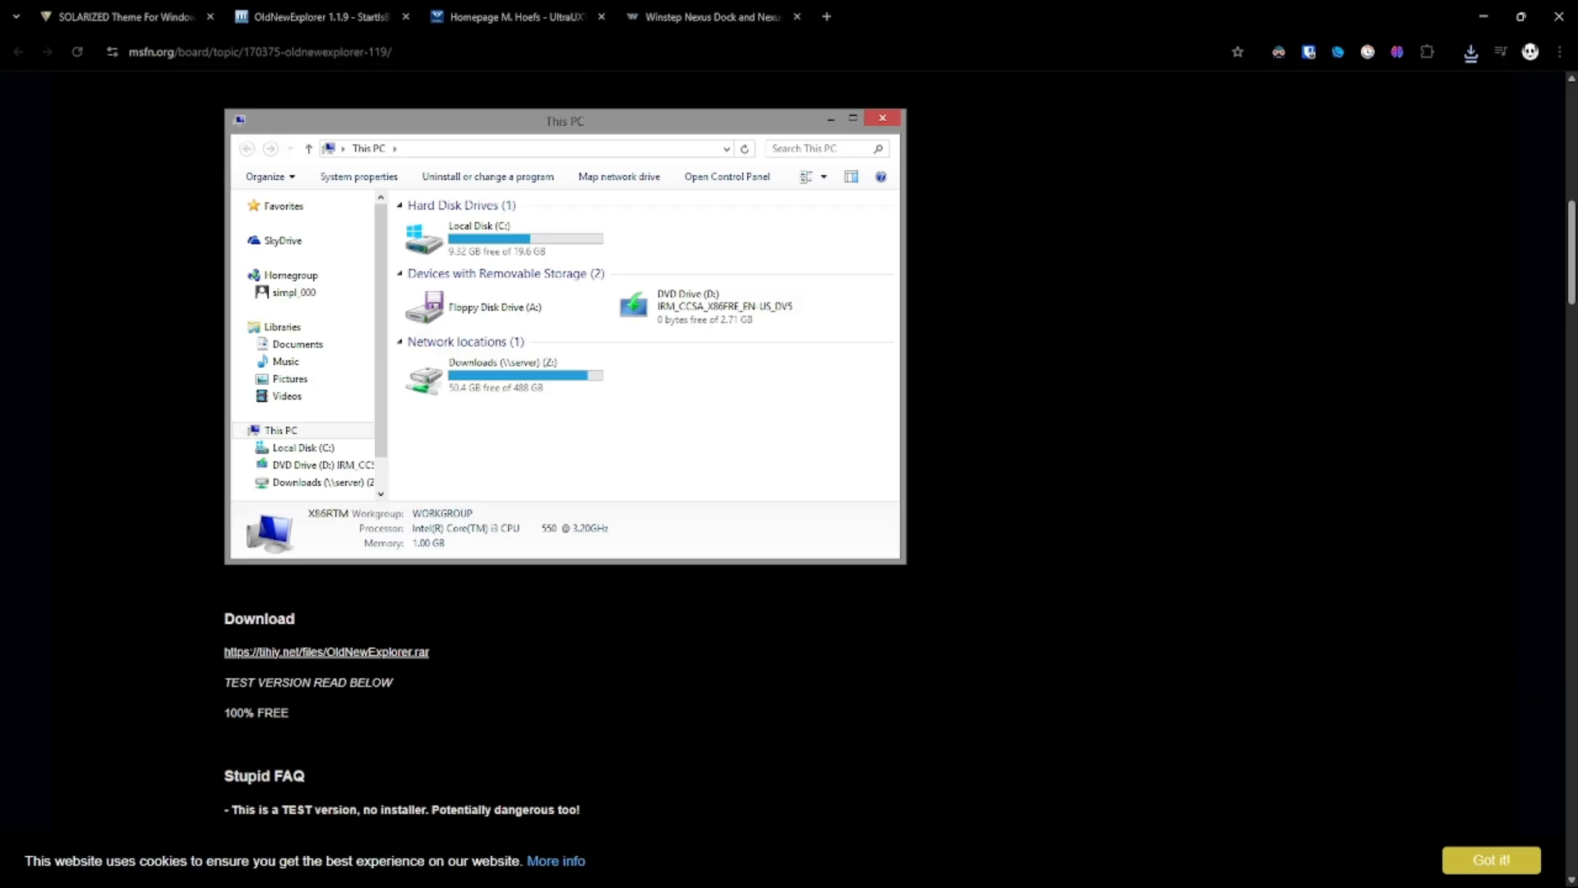
key(ctrl+w)
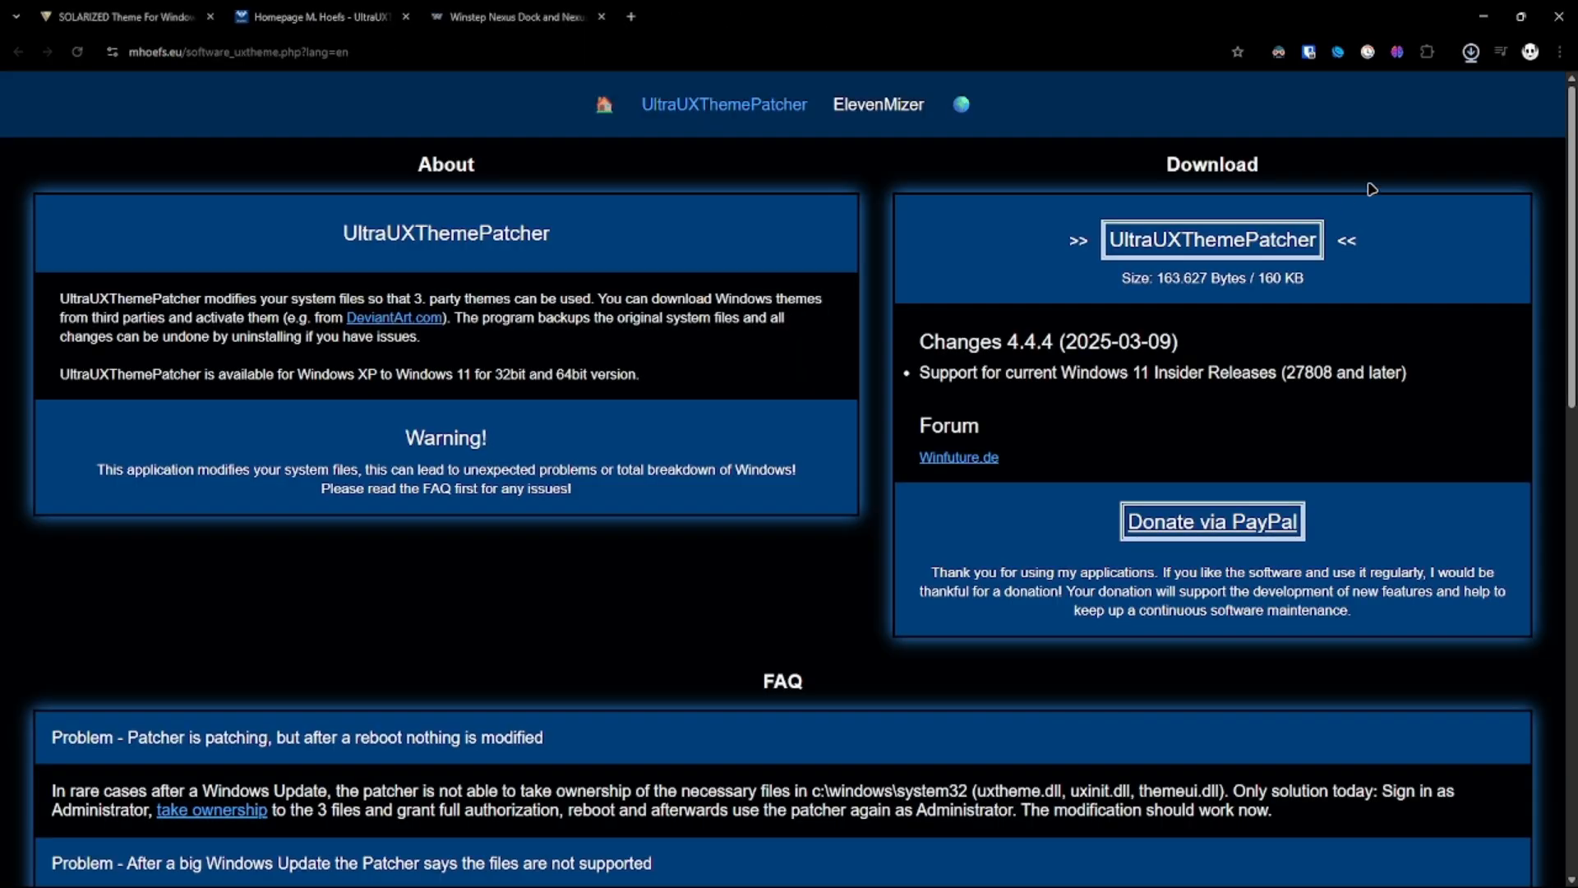
Review the Winstep Nexus page's edition comparison, feature descriptions and dock screenshots, returning to its download options.
click(511, 13)
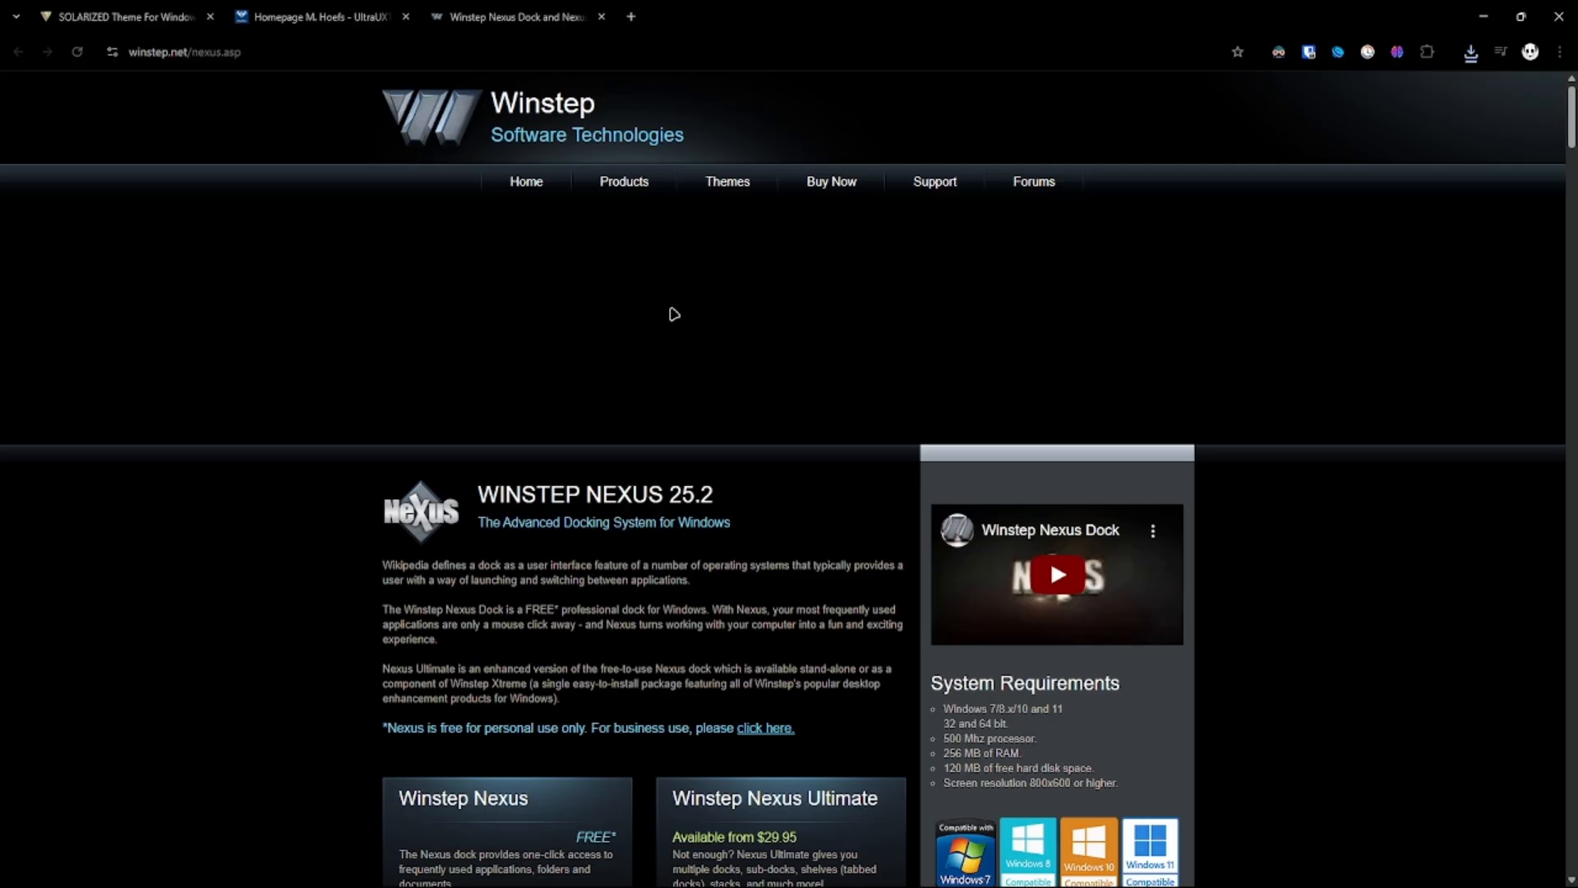
scroll(686, 428, down, 1)
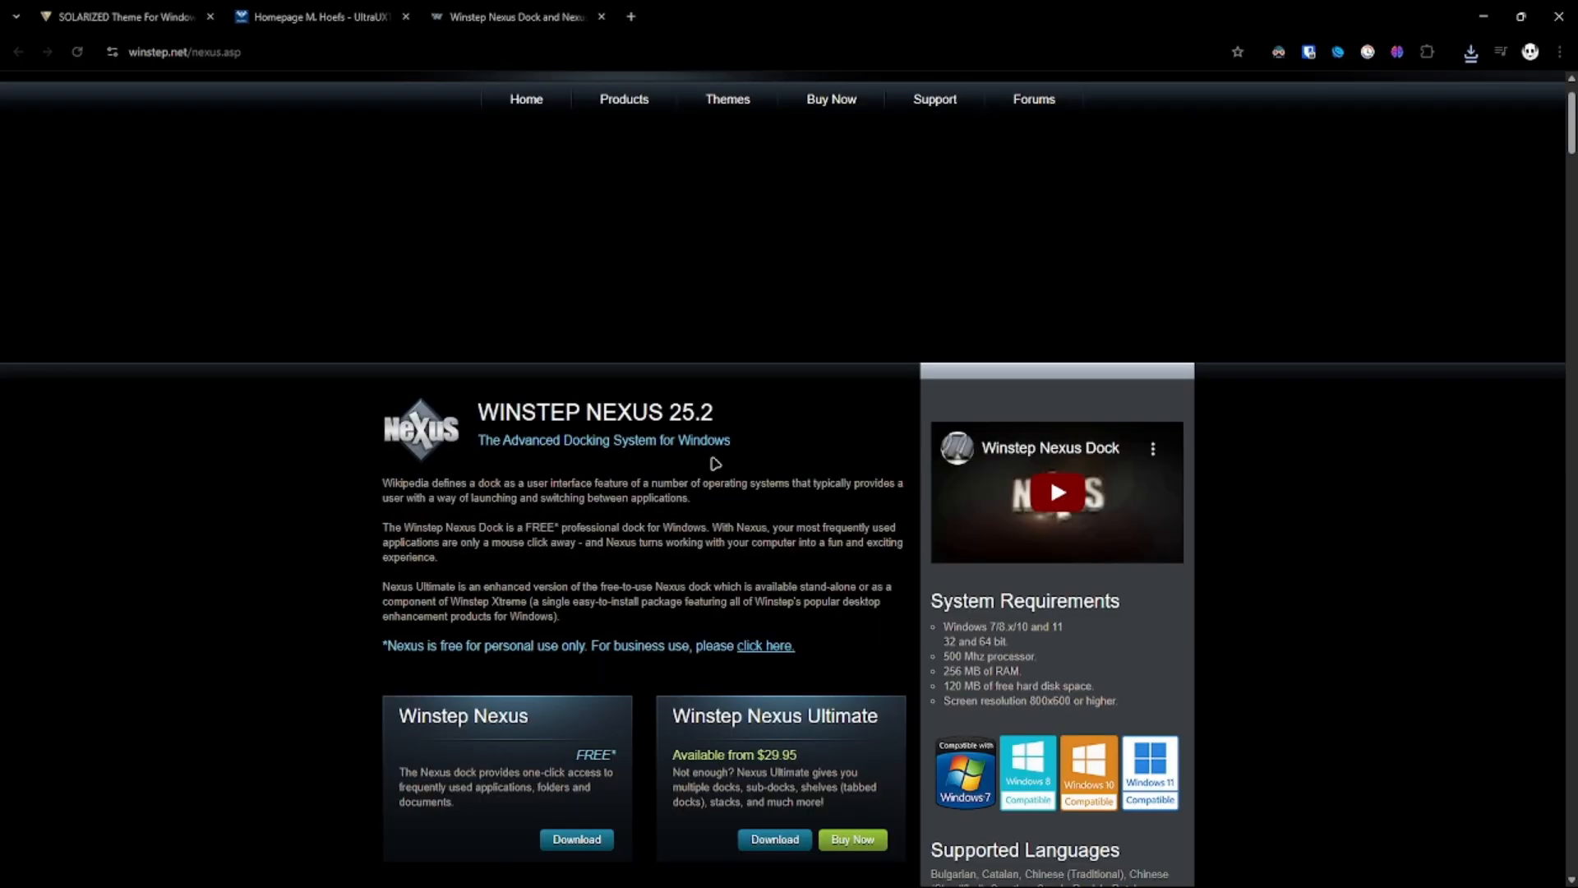
scroll(678, 614, down, 18)
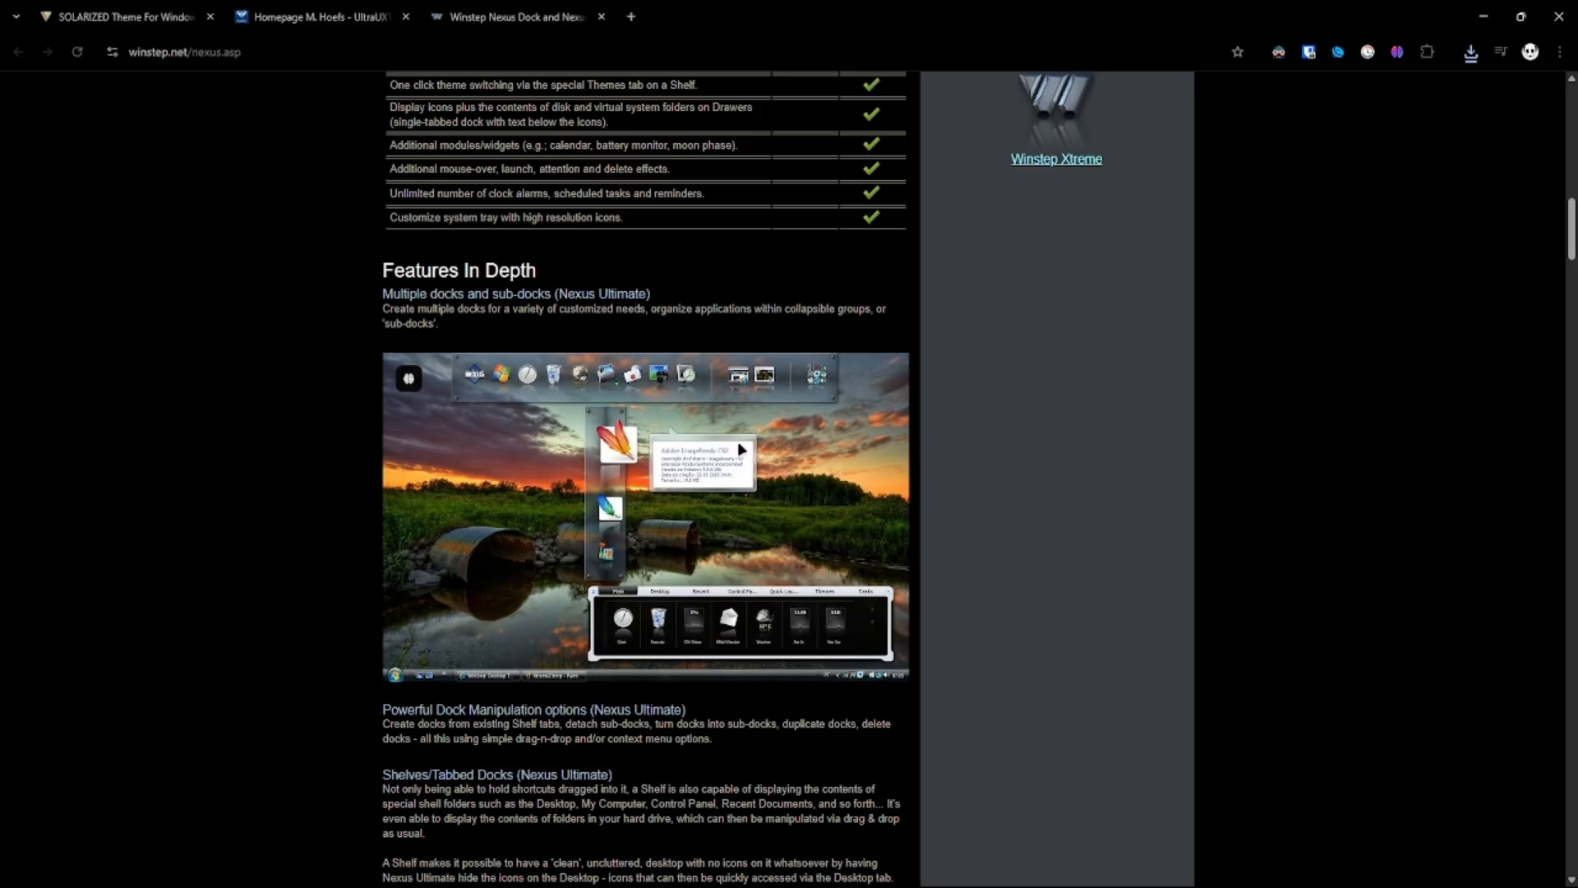
scroll(654, 623, down, 6)
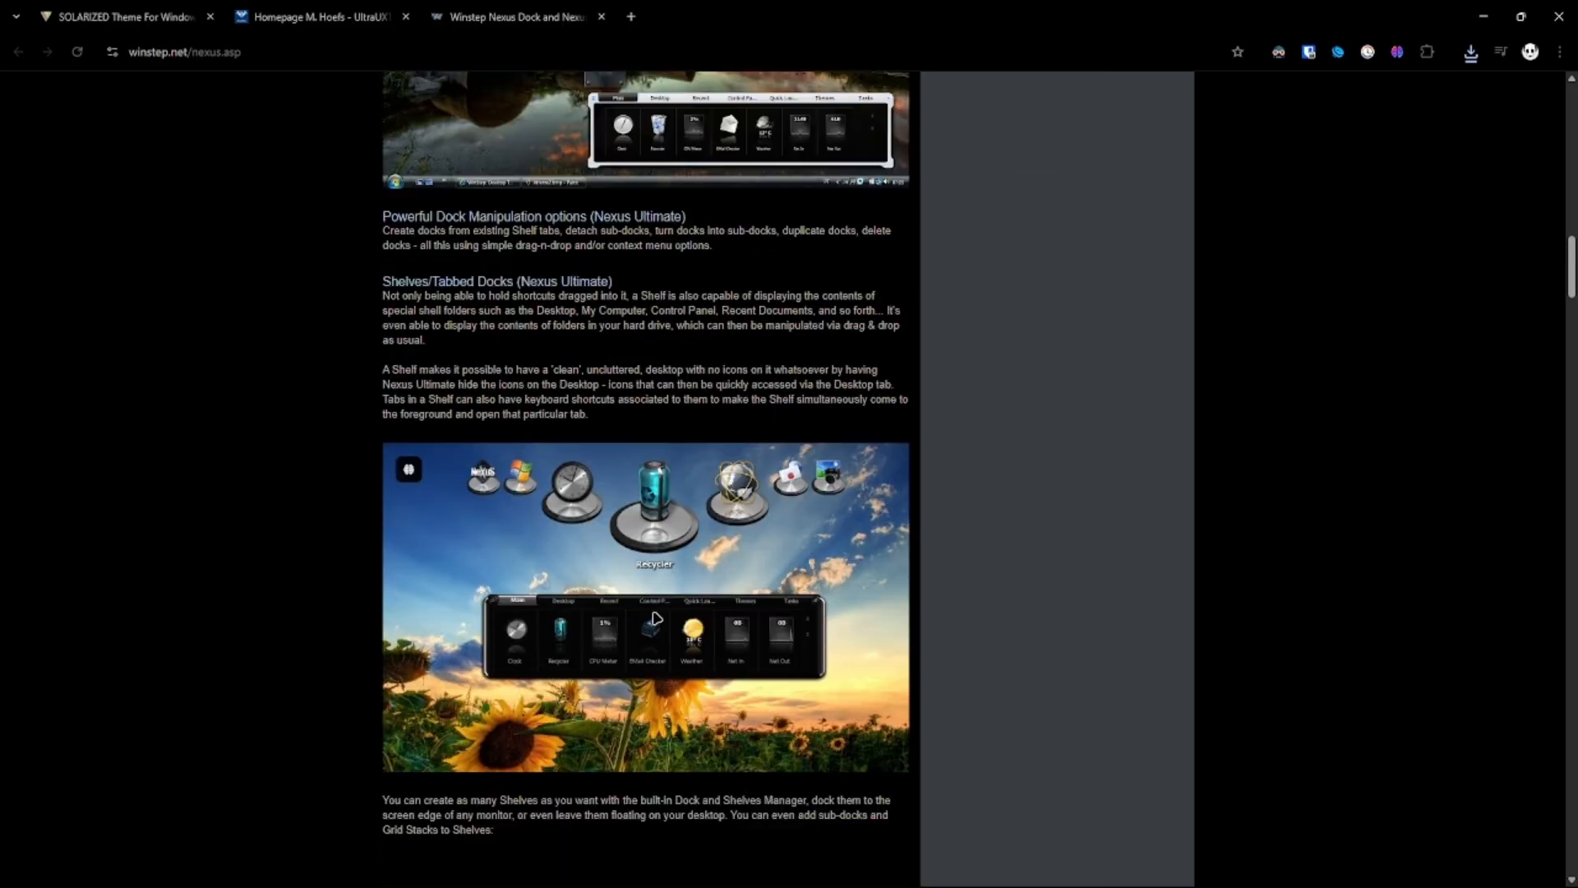
scroll(656, 616, up, 13)
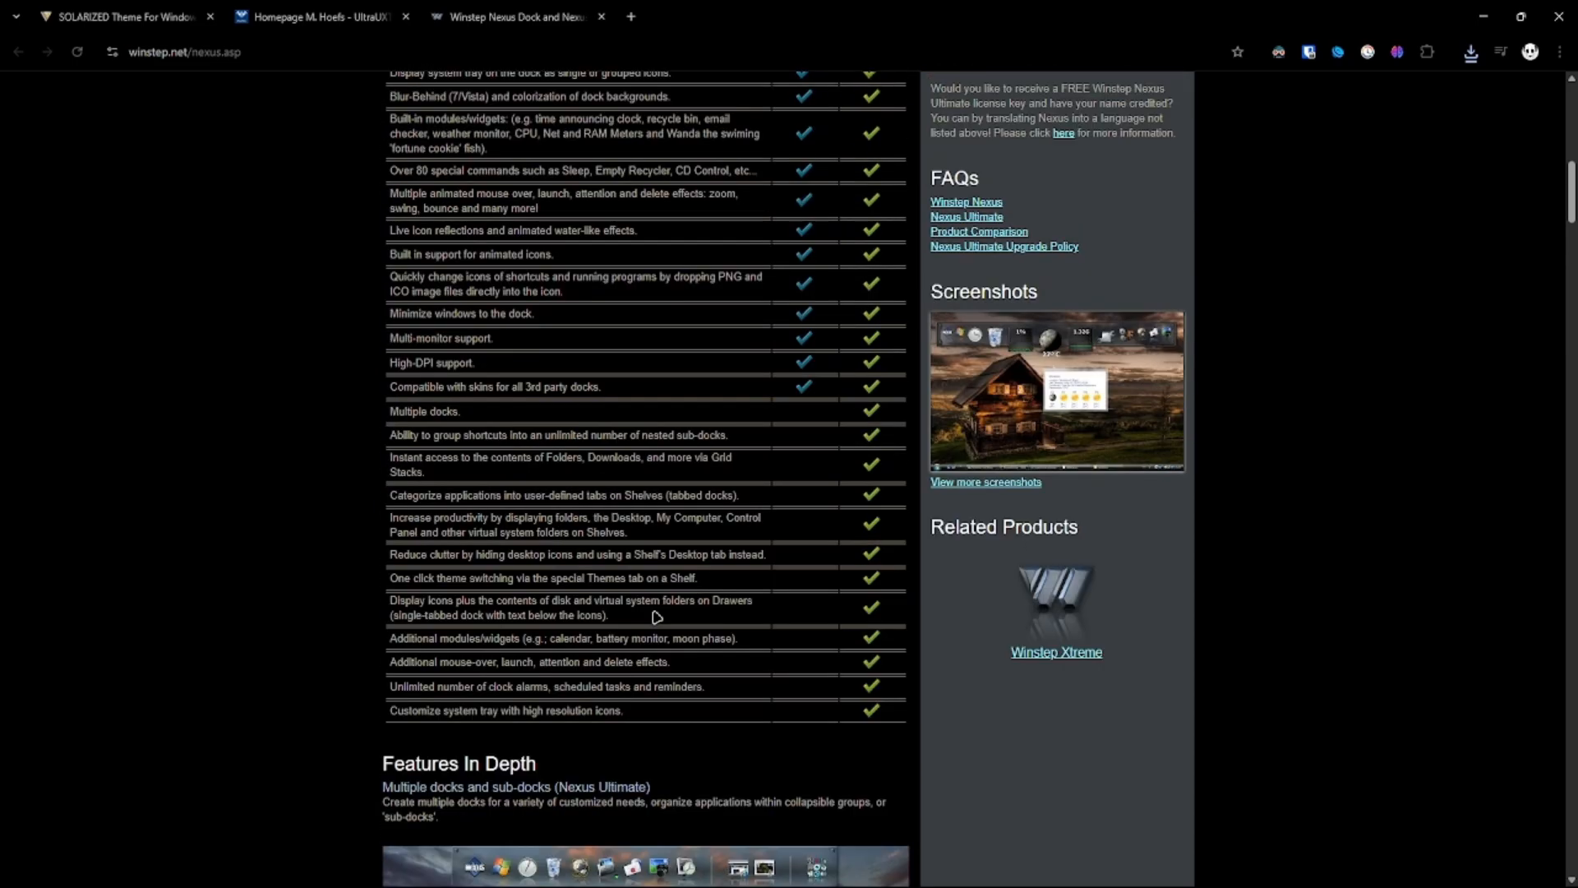
scroll(655, 612, up, 3)
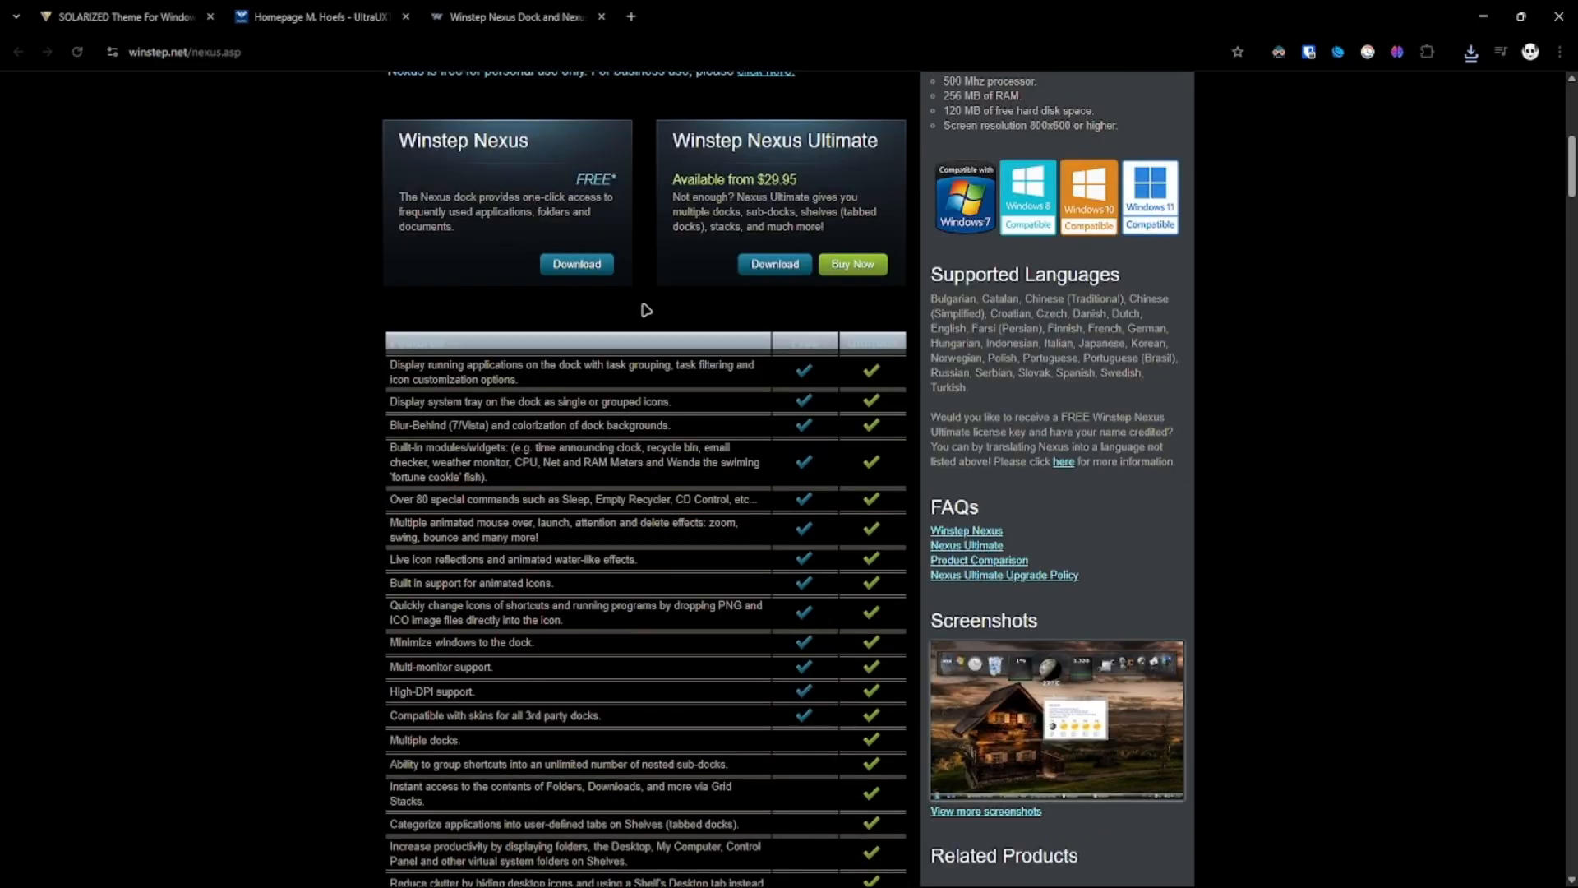
Start downloading the free Winstep Nexus edition and cancel the running nexus.zip download.
click(594, 269)
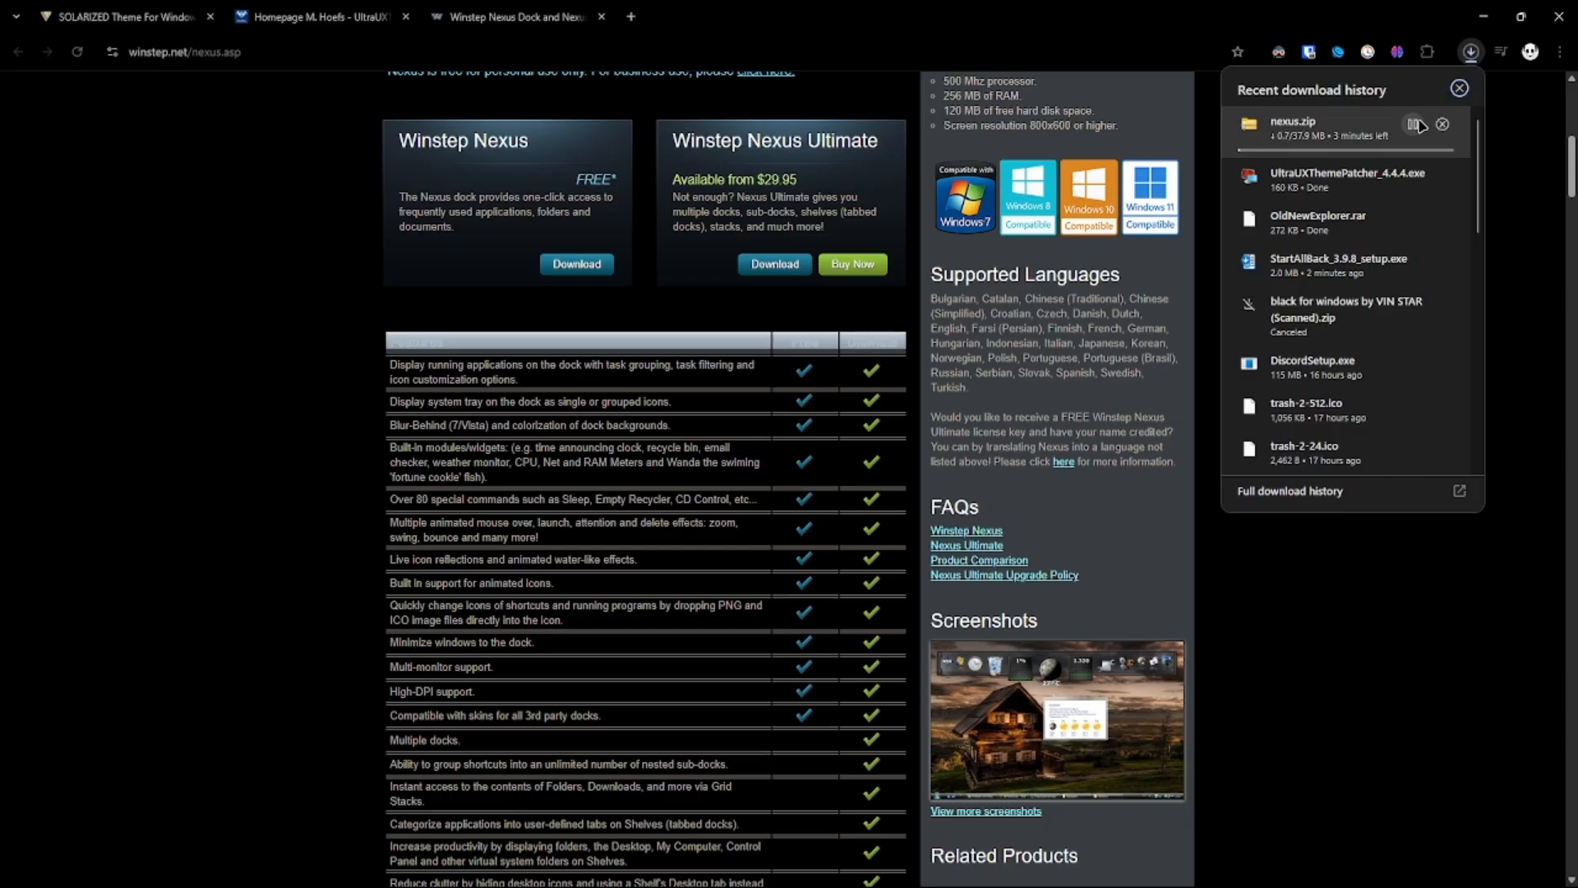
click(1444, 124)
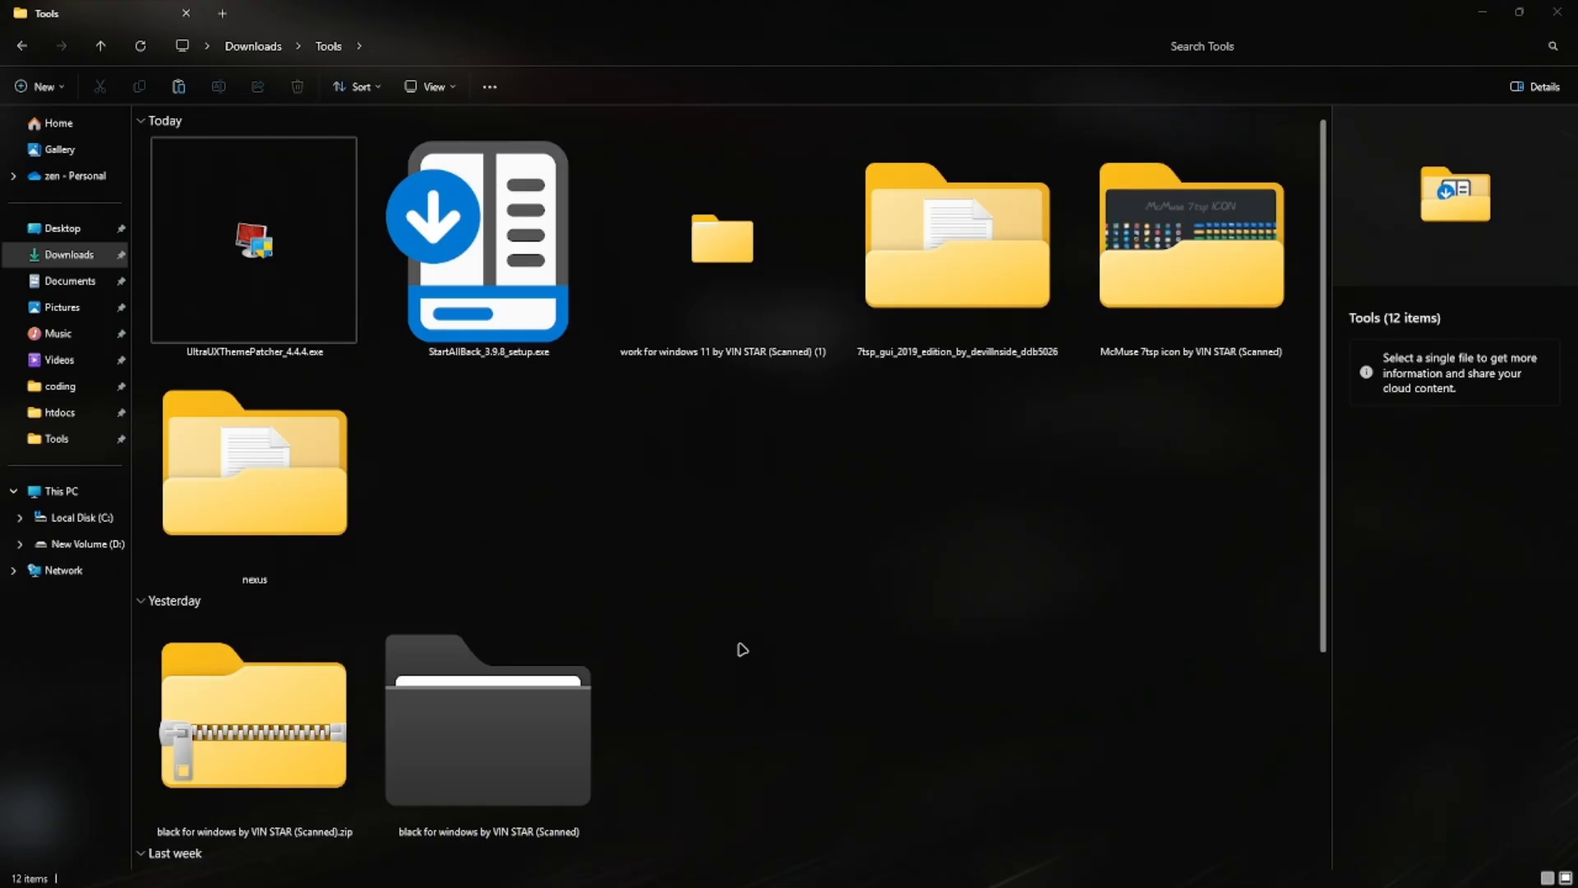
Launch UltraUXThemePatcher_4.4.4.exe from the Tools folder and accept both of its license agreement pages.
double_click(262, 270)
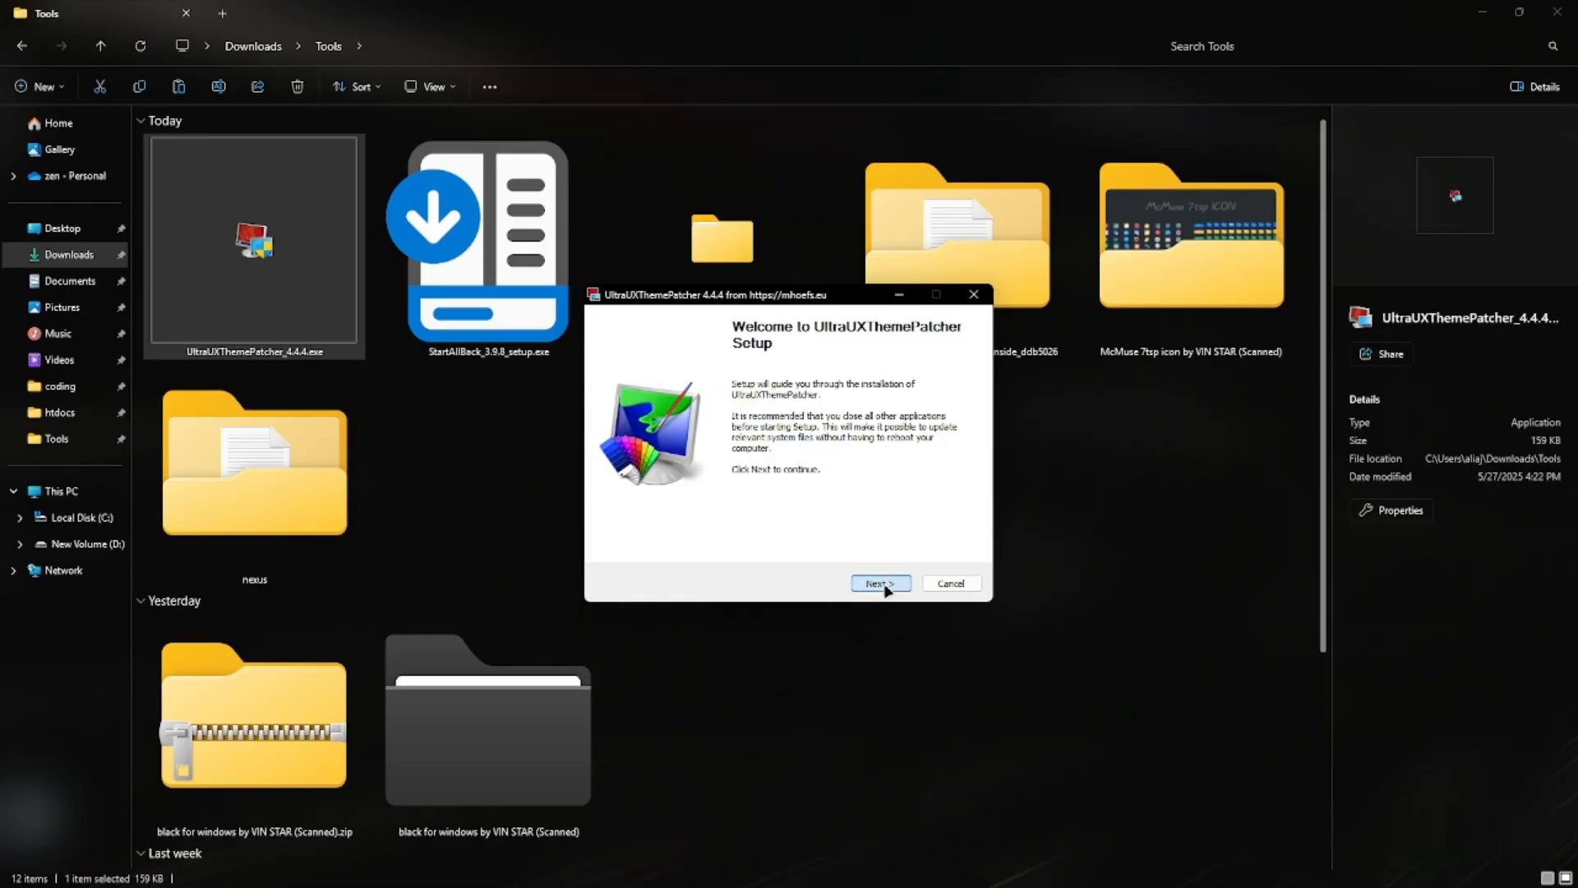
click(882, 585)
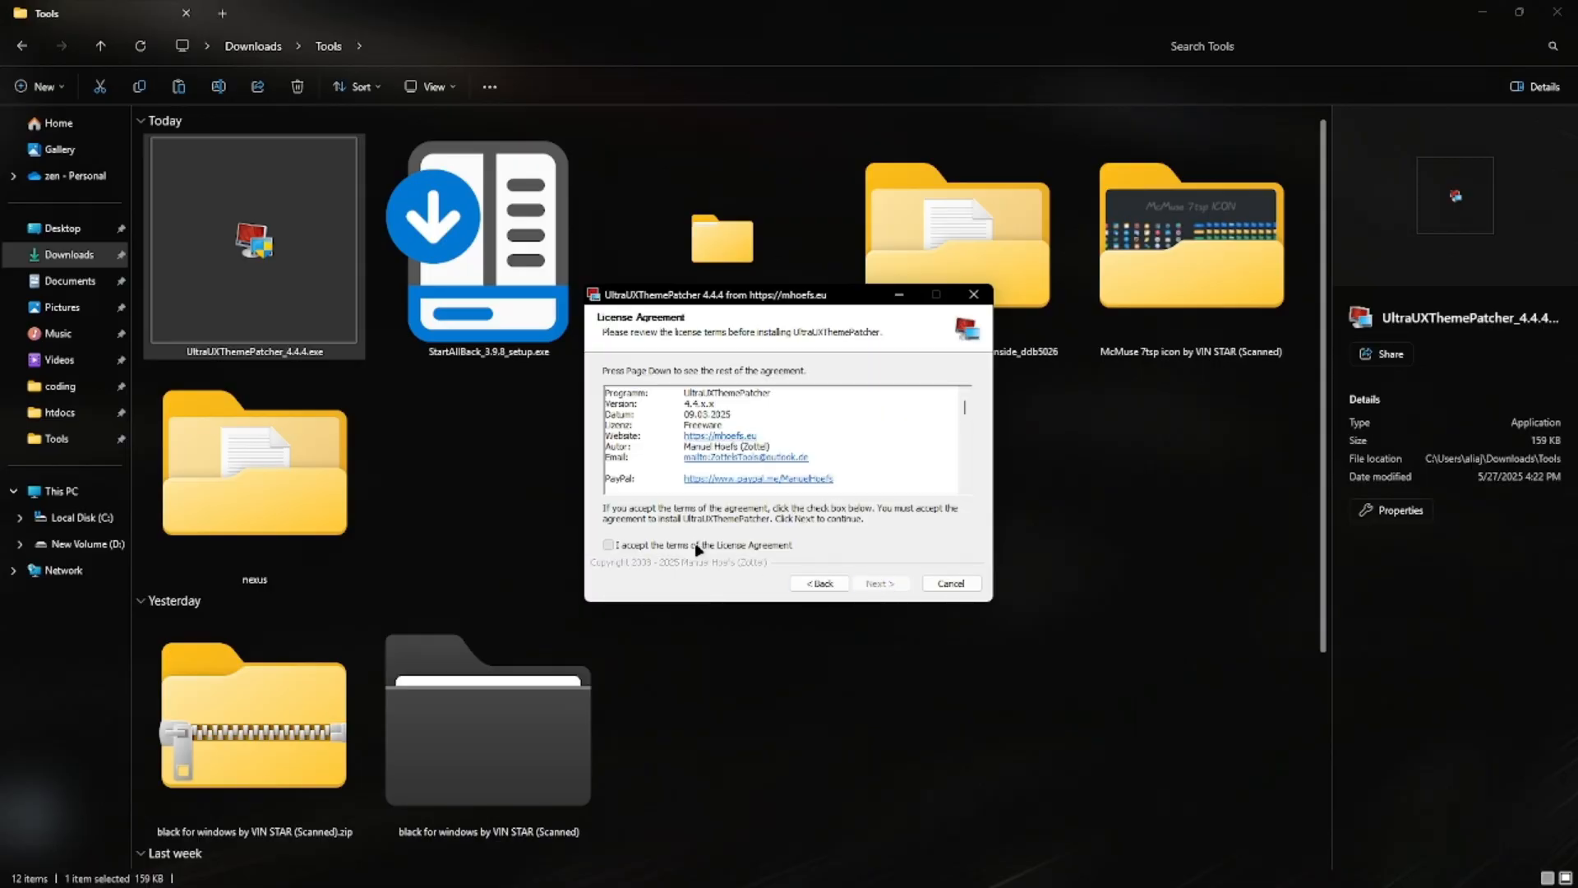
click(698, 546)
click(874, 583)
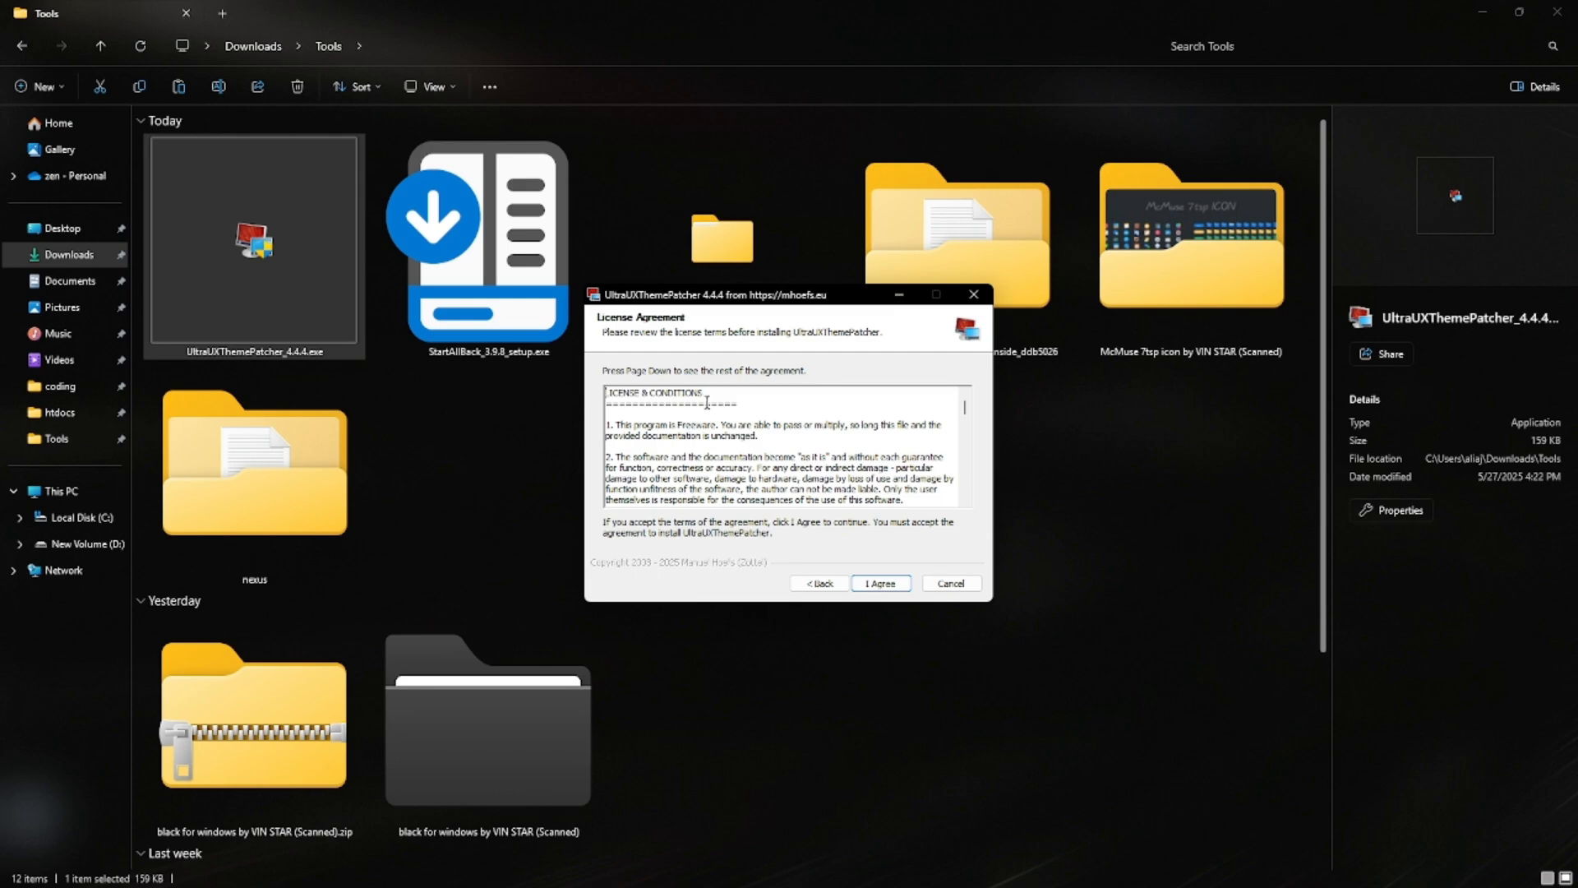
click(881, 586)
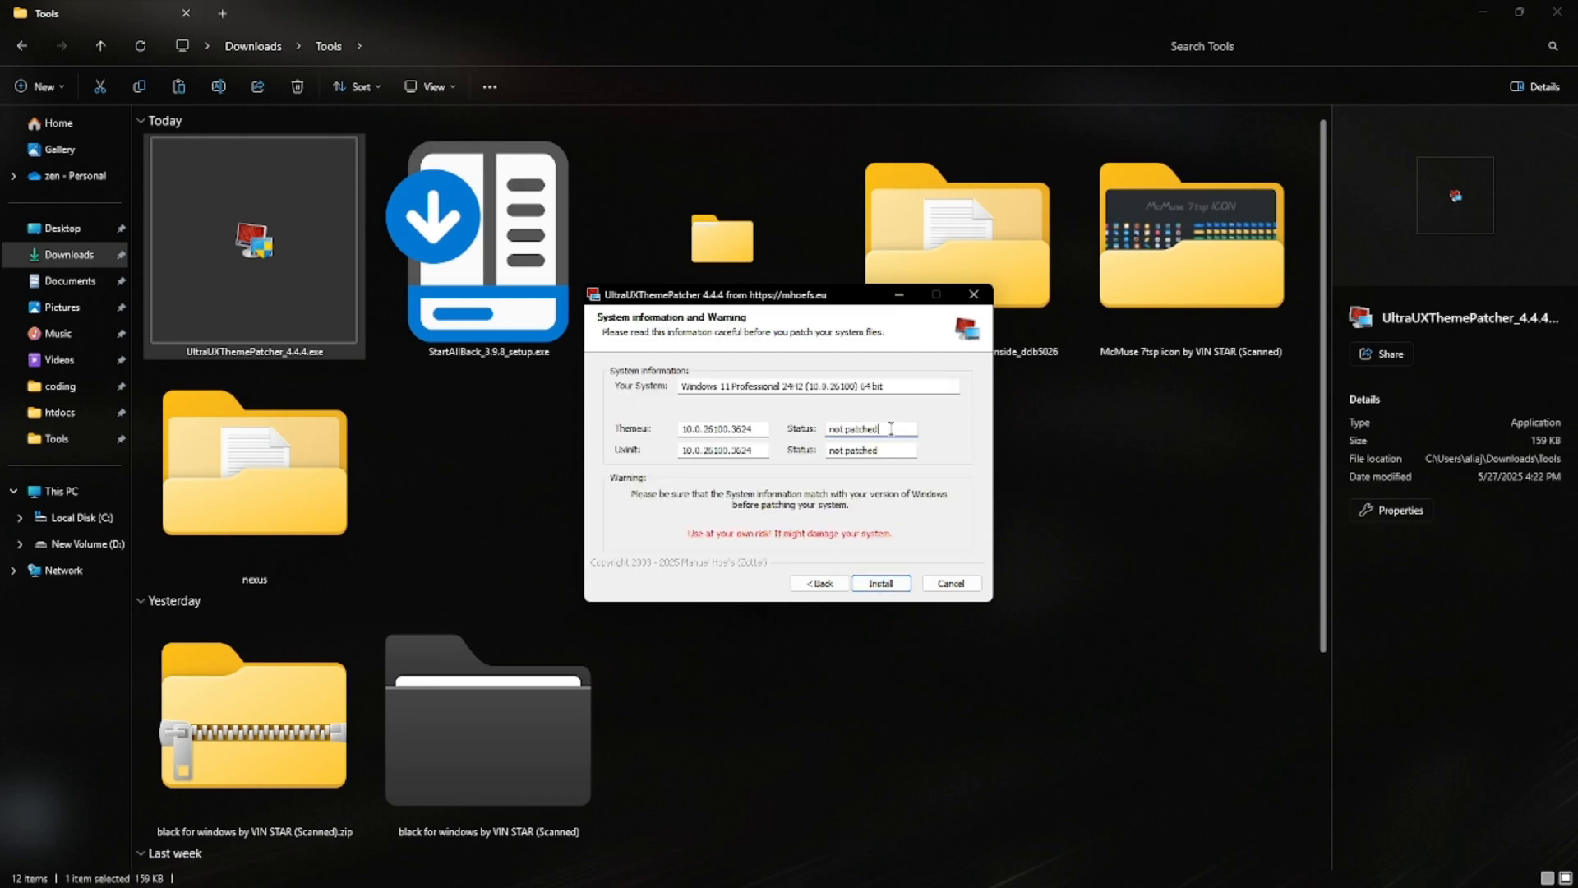
Install UltraUXThemePatcher to patch the system files and finish the setup with the option to reboot manually.
drag(892, 428, 784, 445)
click(882, 582)
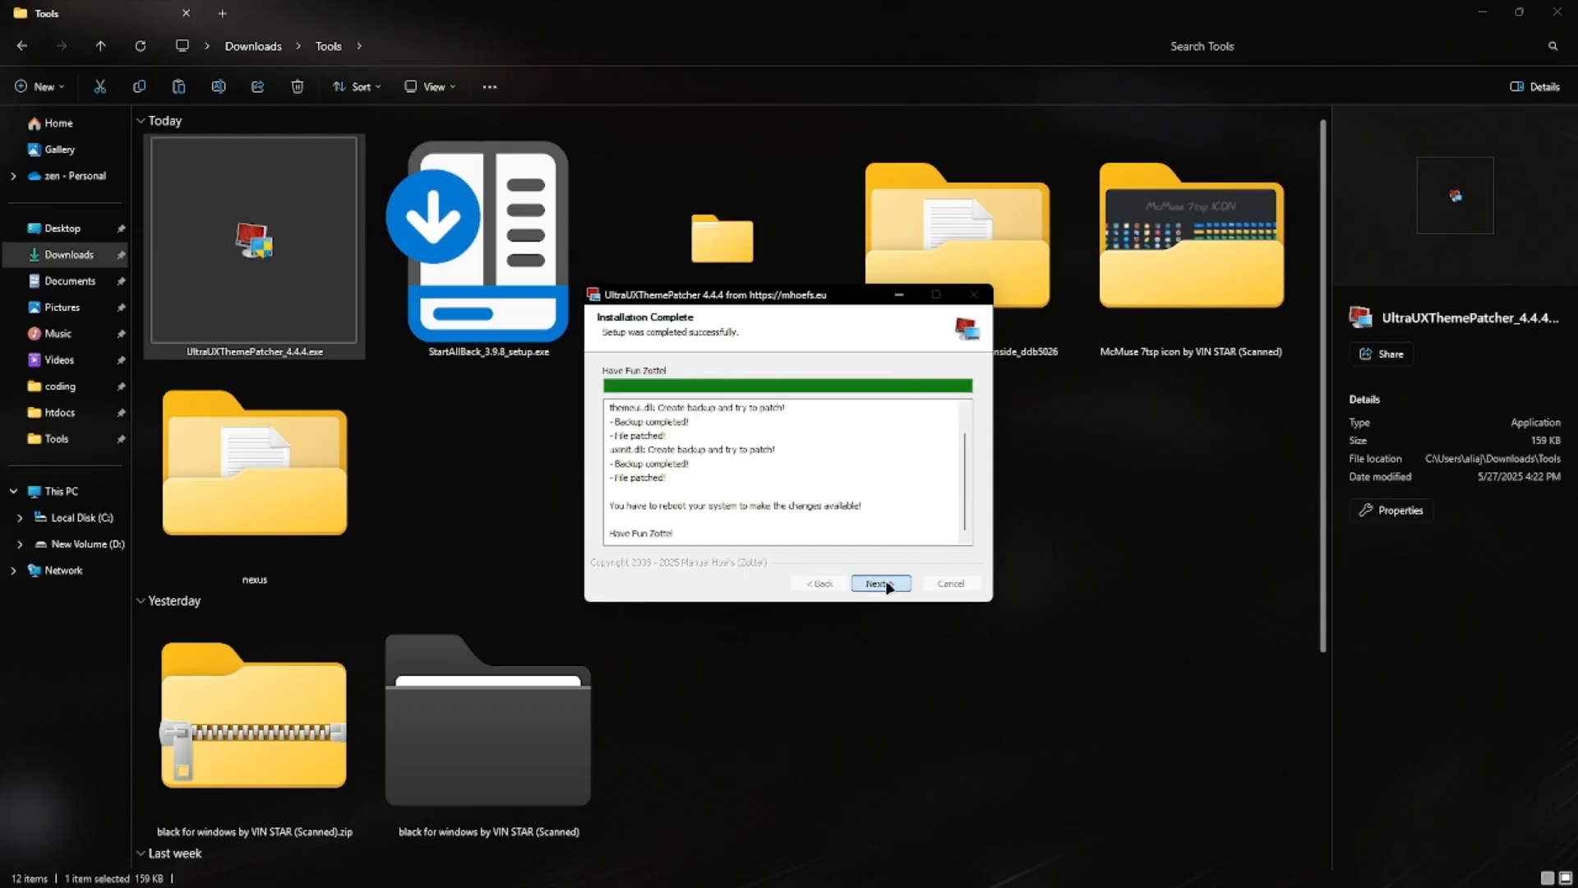
click(884, 584)
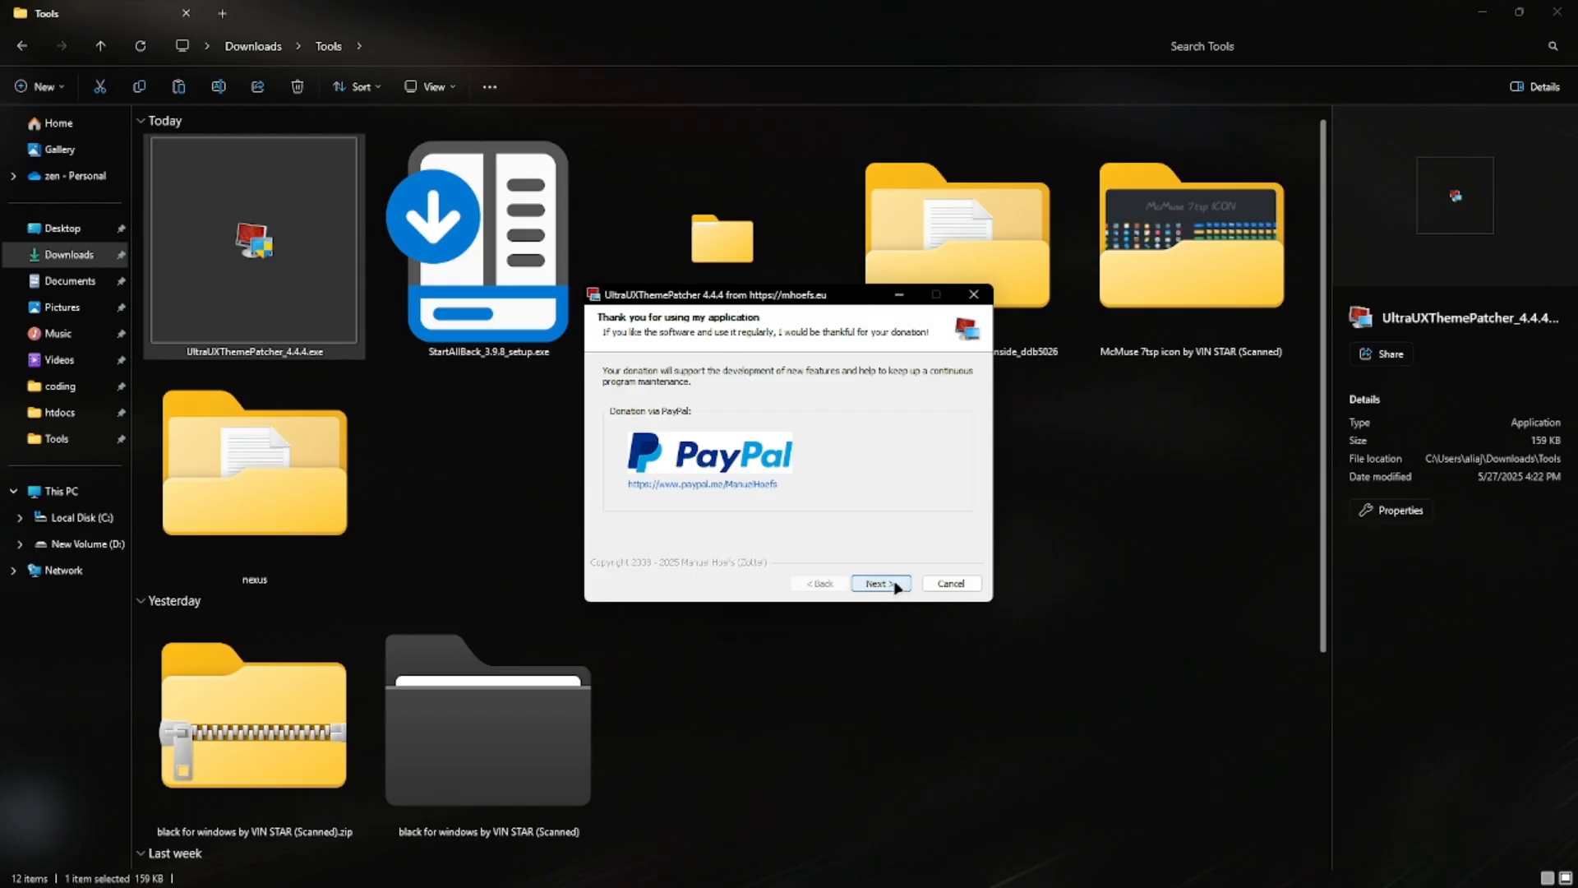
click(880, 584)
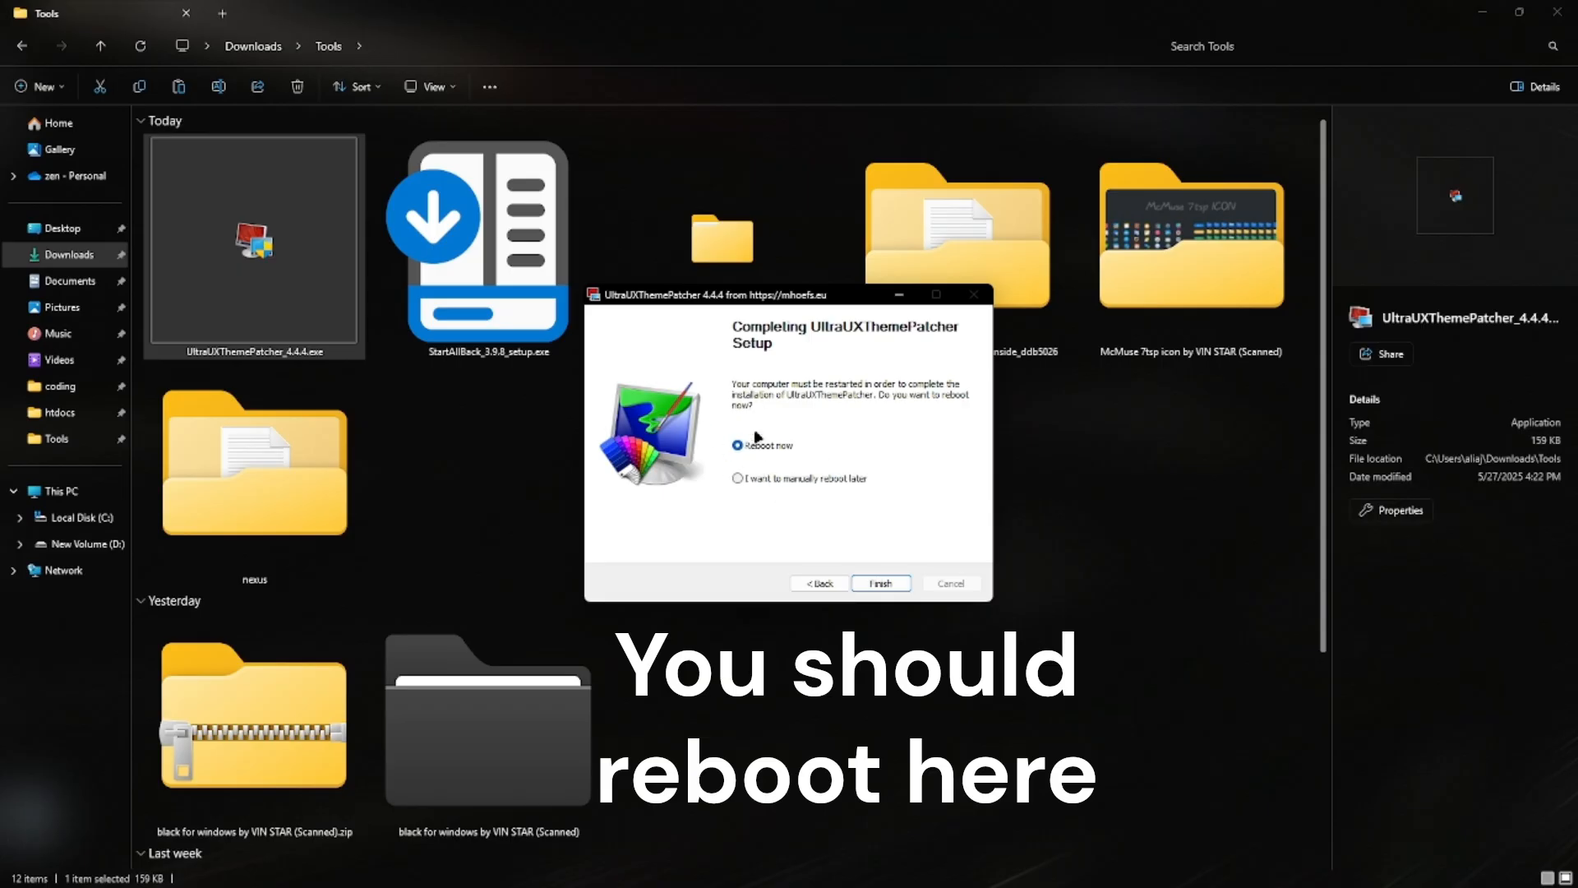
click(779, 479)
click(888, 583)
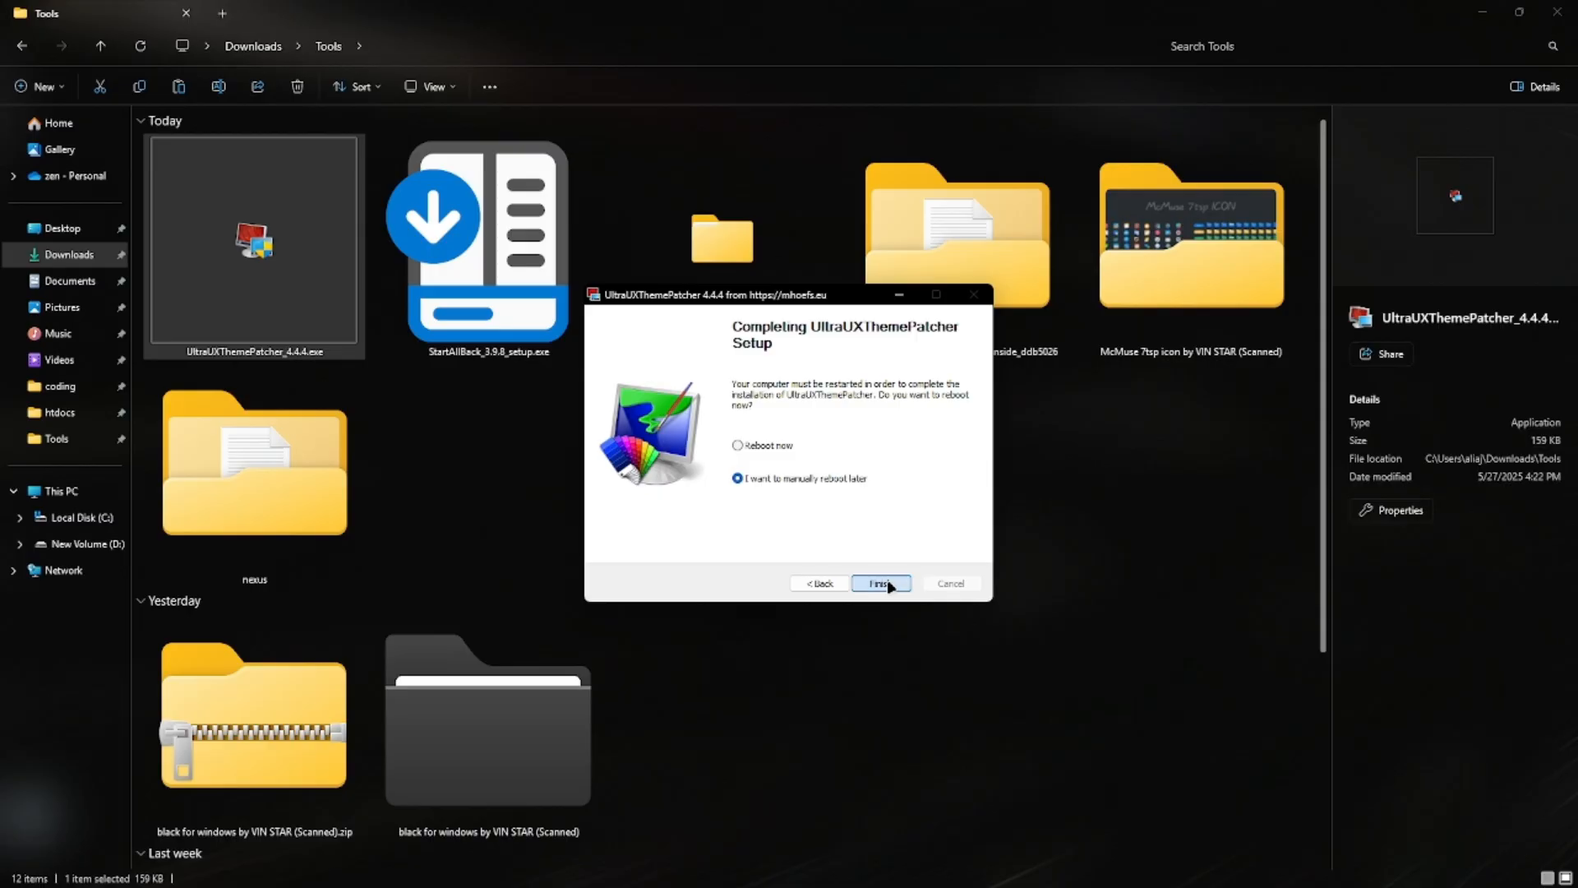
Extract the black for windows zip archive in the Tools folder and open the black for windows folder.
scroll(888, 583, down, 3)
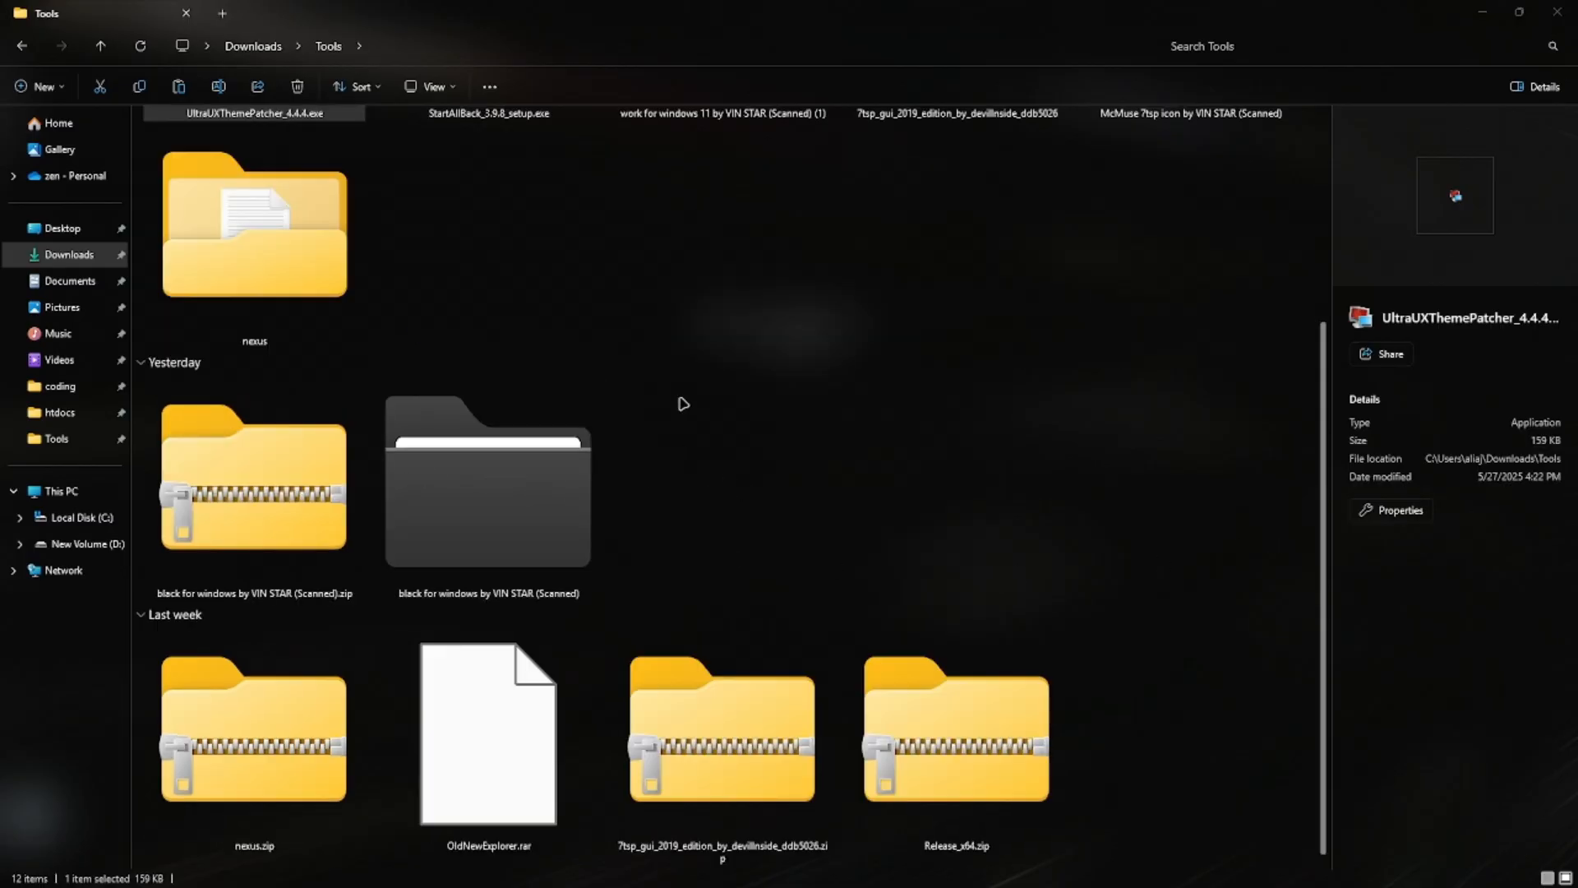
scroll(727, 485, up, 3)
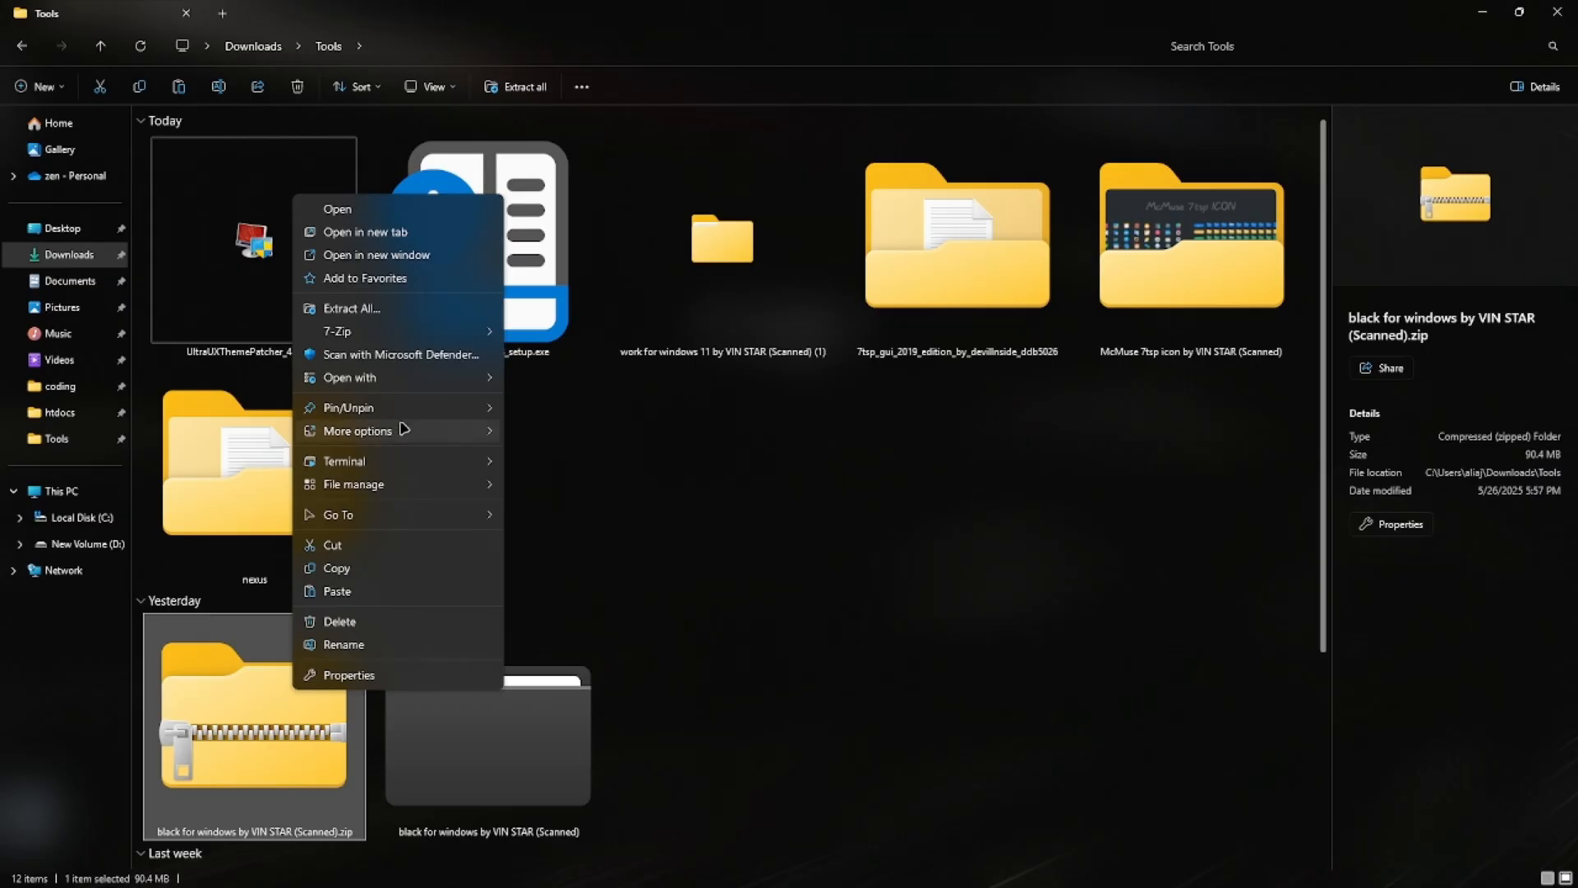
click(407, 304)
click(944, 608)
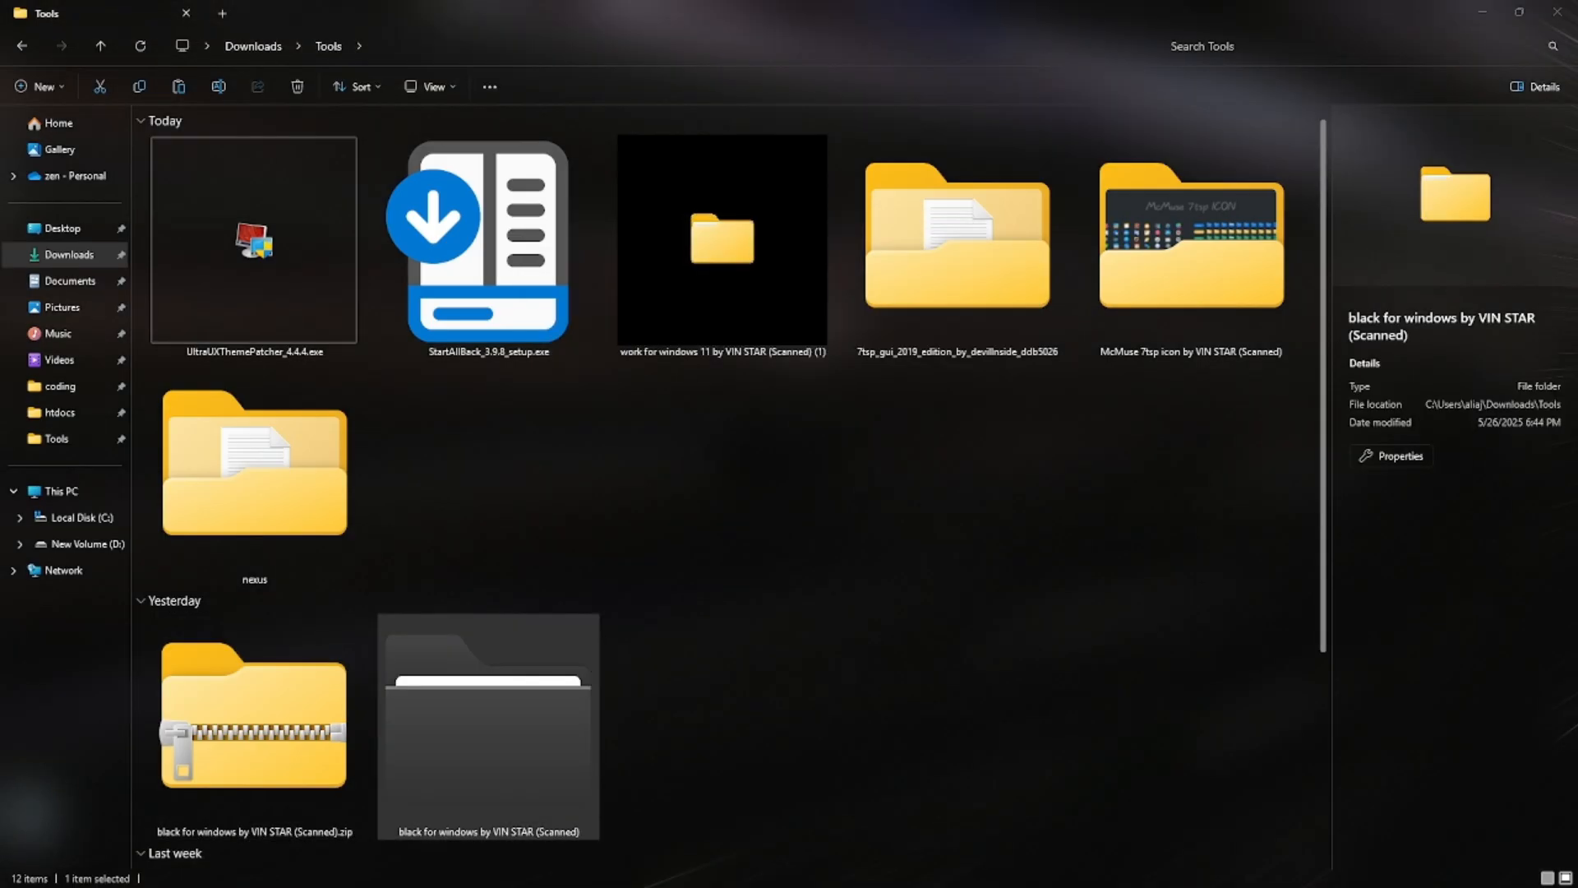
double_click(462, 690)
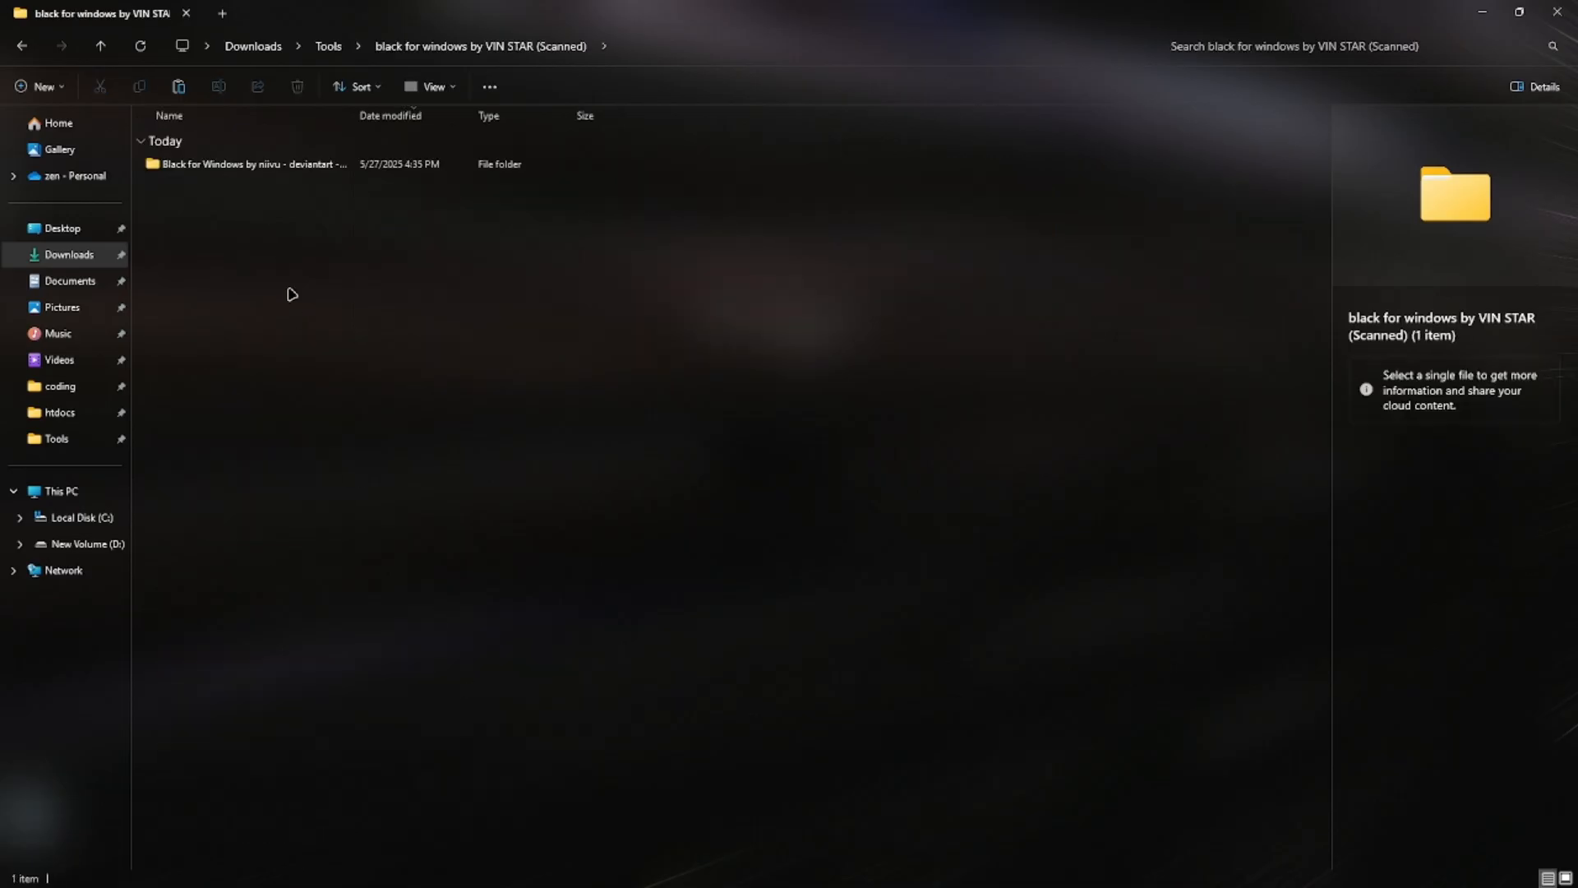
Copy all the theme files and the Black folder from Windows Themes (10-11) in the Black for Windows folder.
double_click(288, 166)
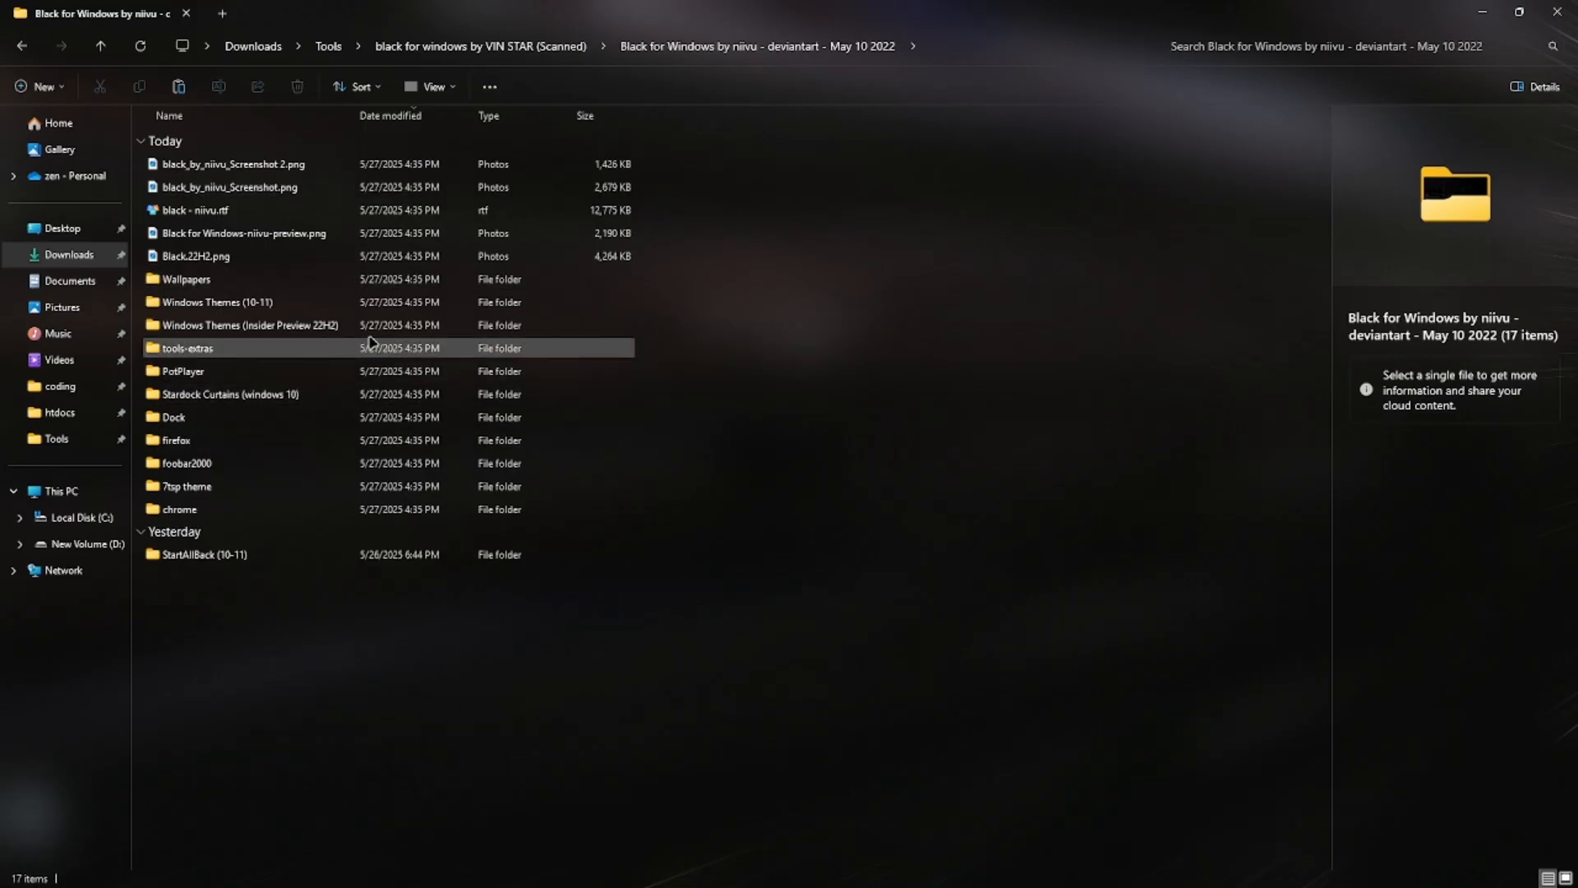
double_click(269, 306)
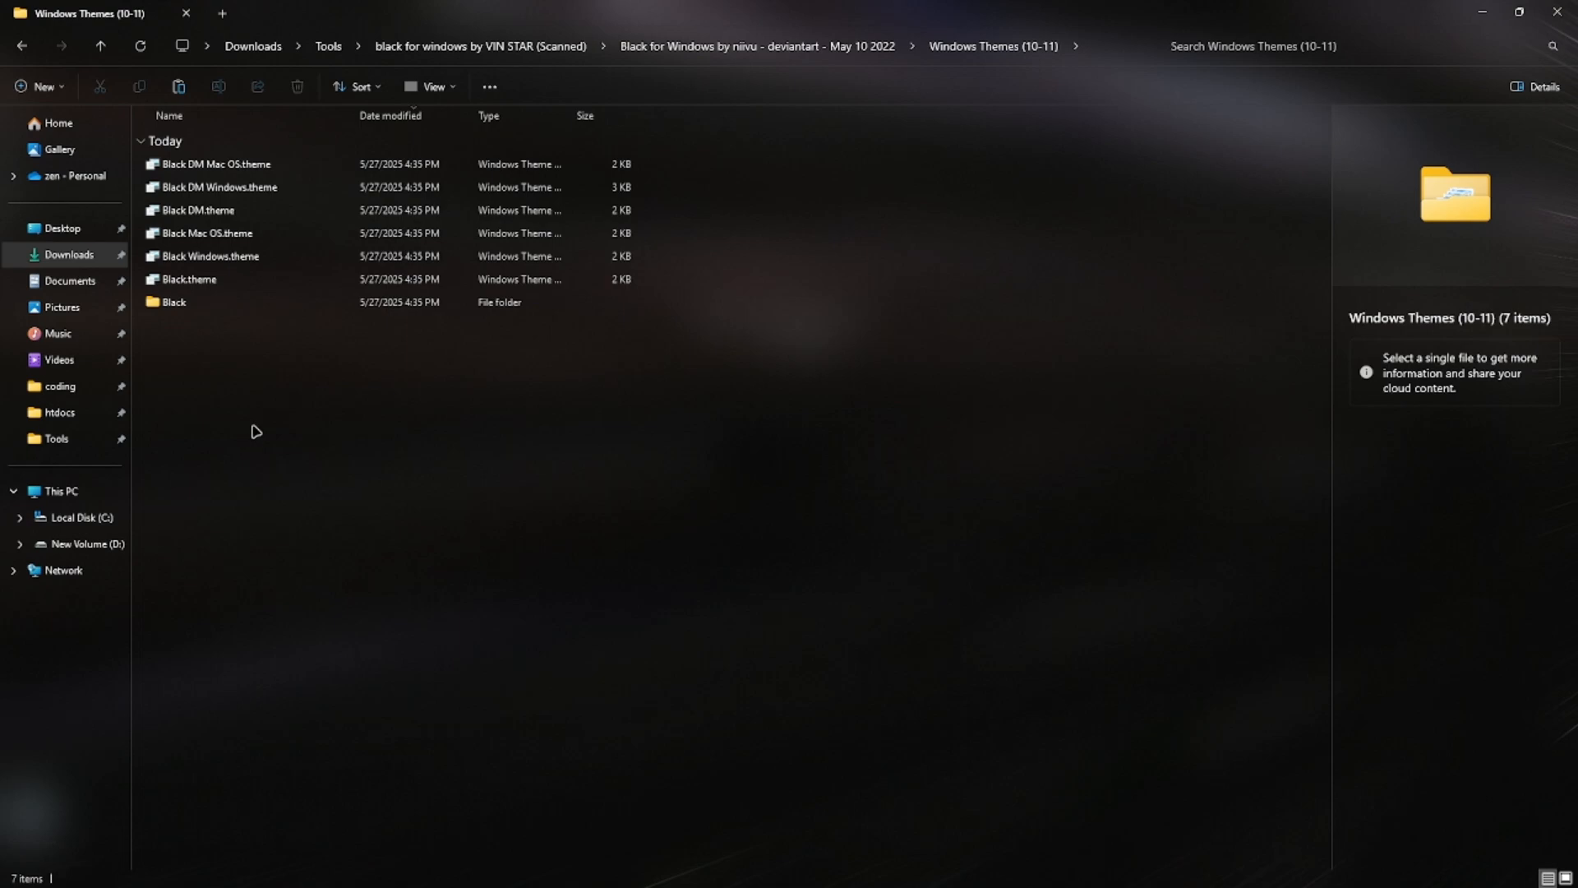
drag(210, 344, 501, 134)
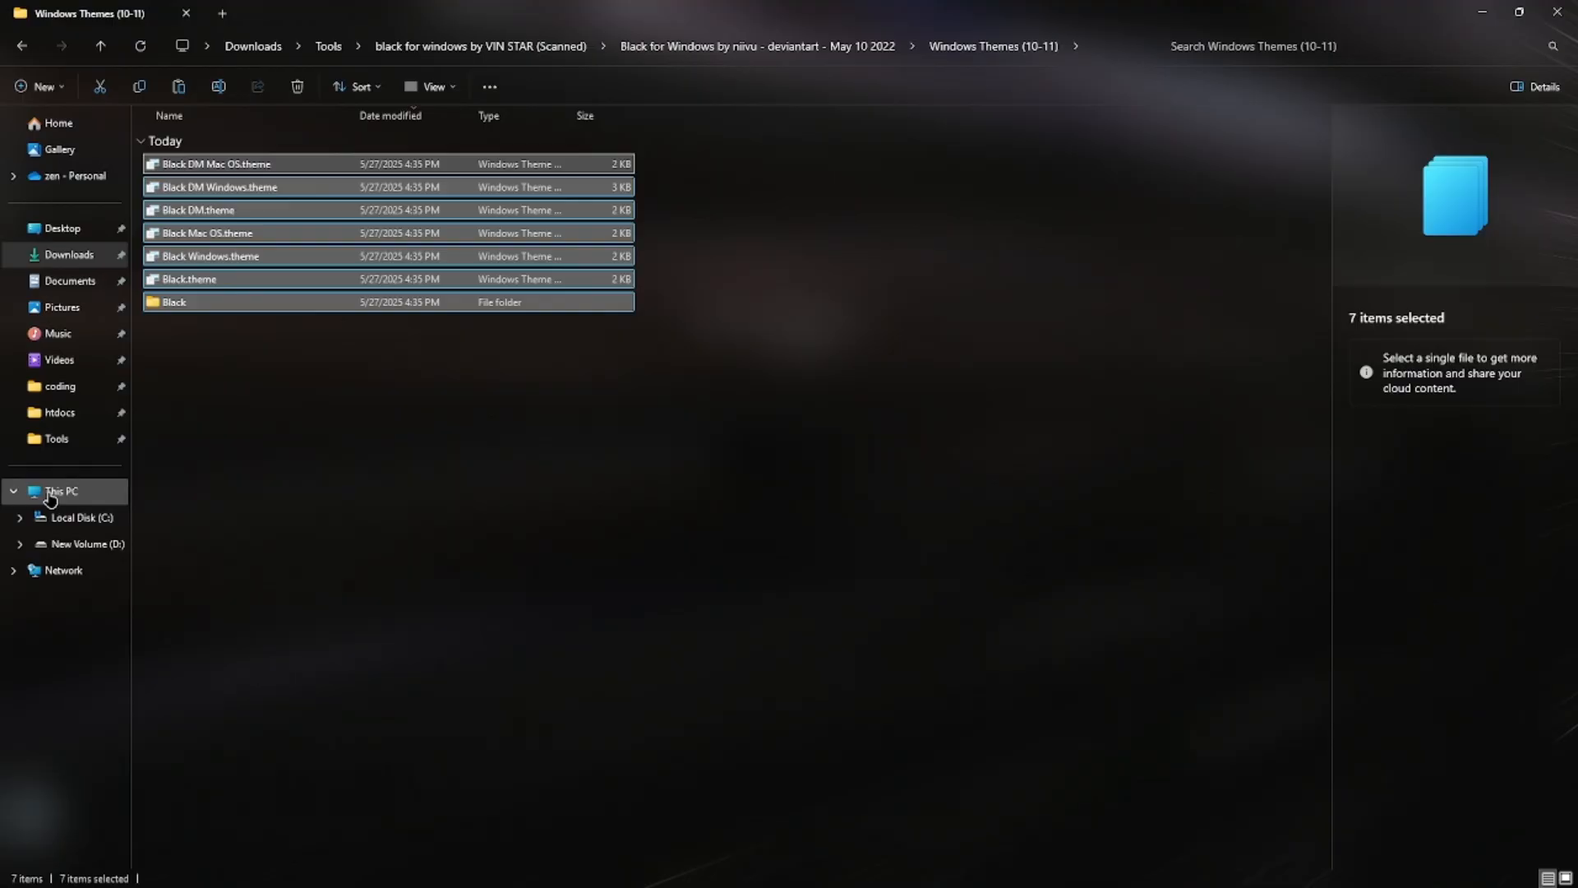
Open the destination folder C:\Windows\Resources\Themes for the copied theme files.
click(50, 495)
double_click(239, 156)
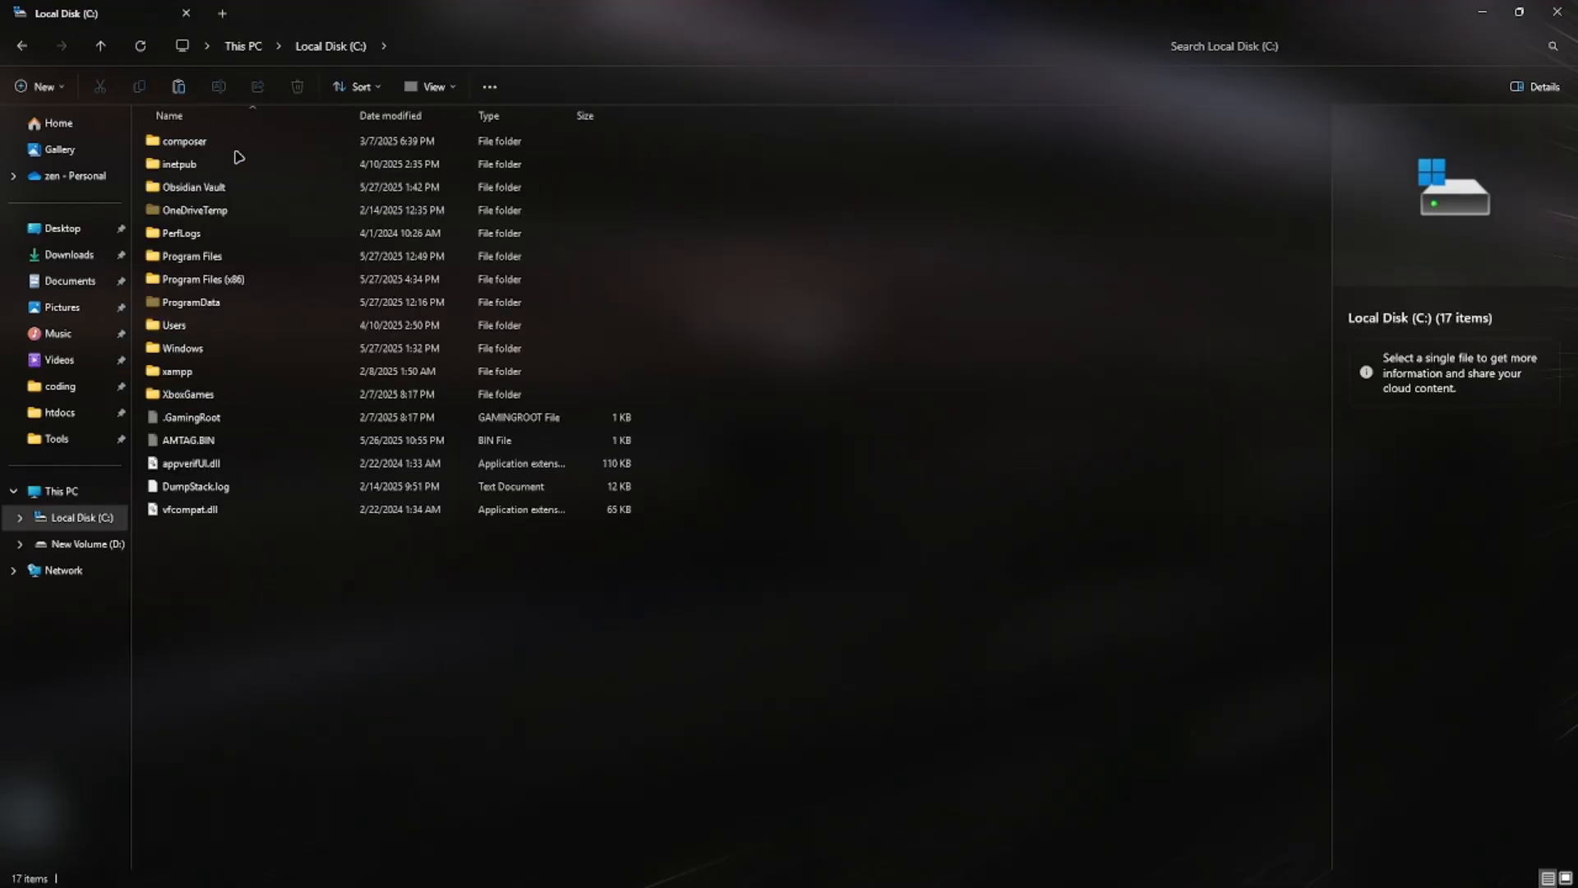
double_click(196, 348)
text(reso)
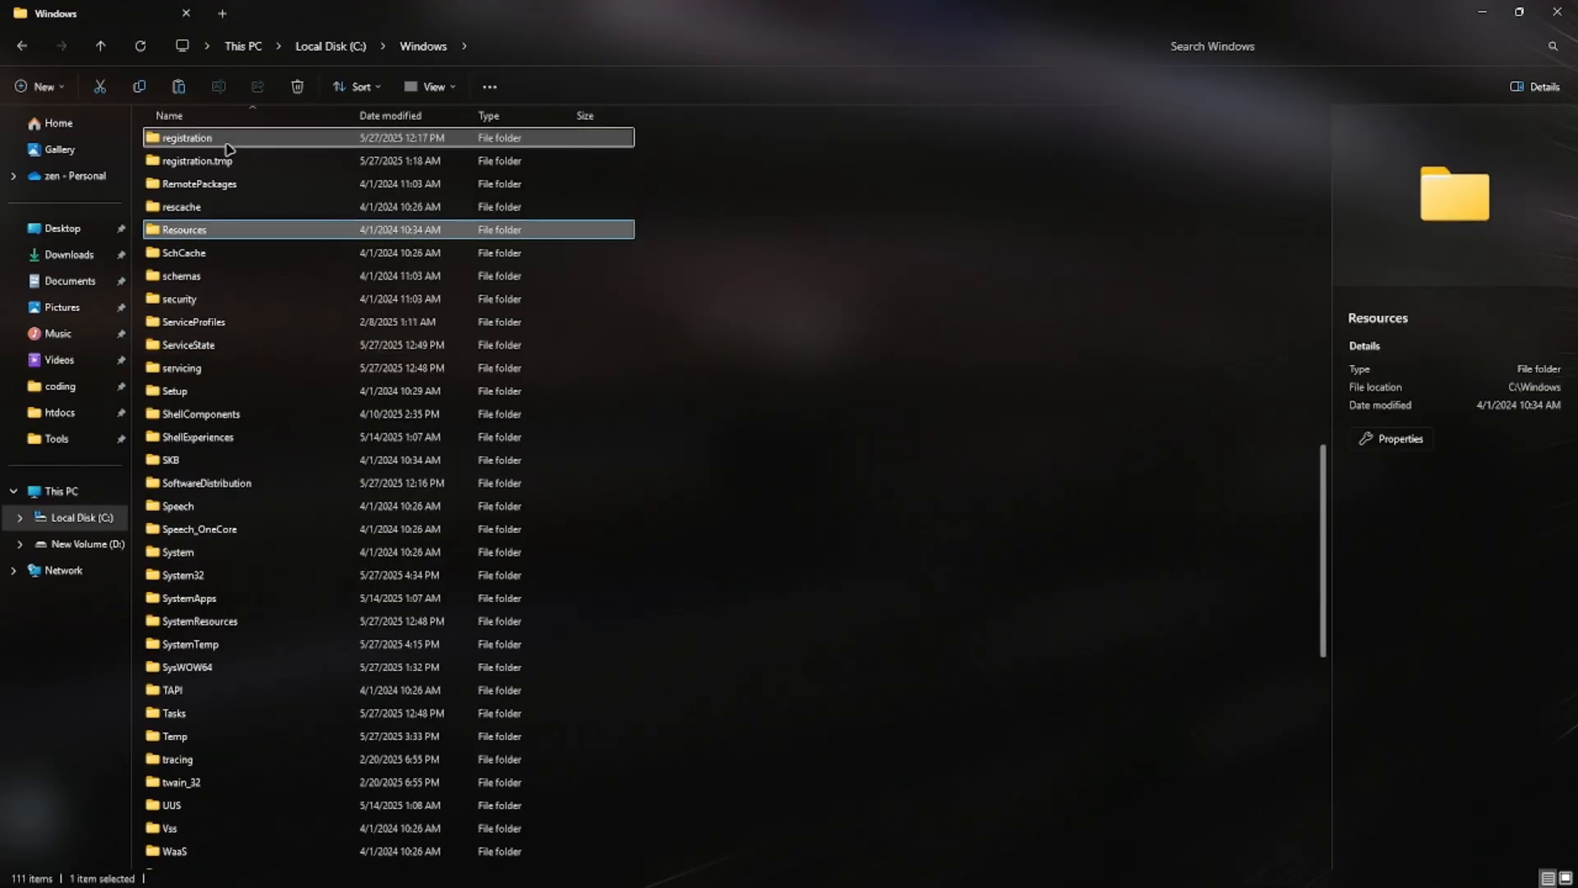
click(226, 147)
double_click(214, 232)
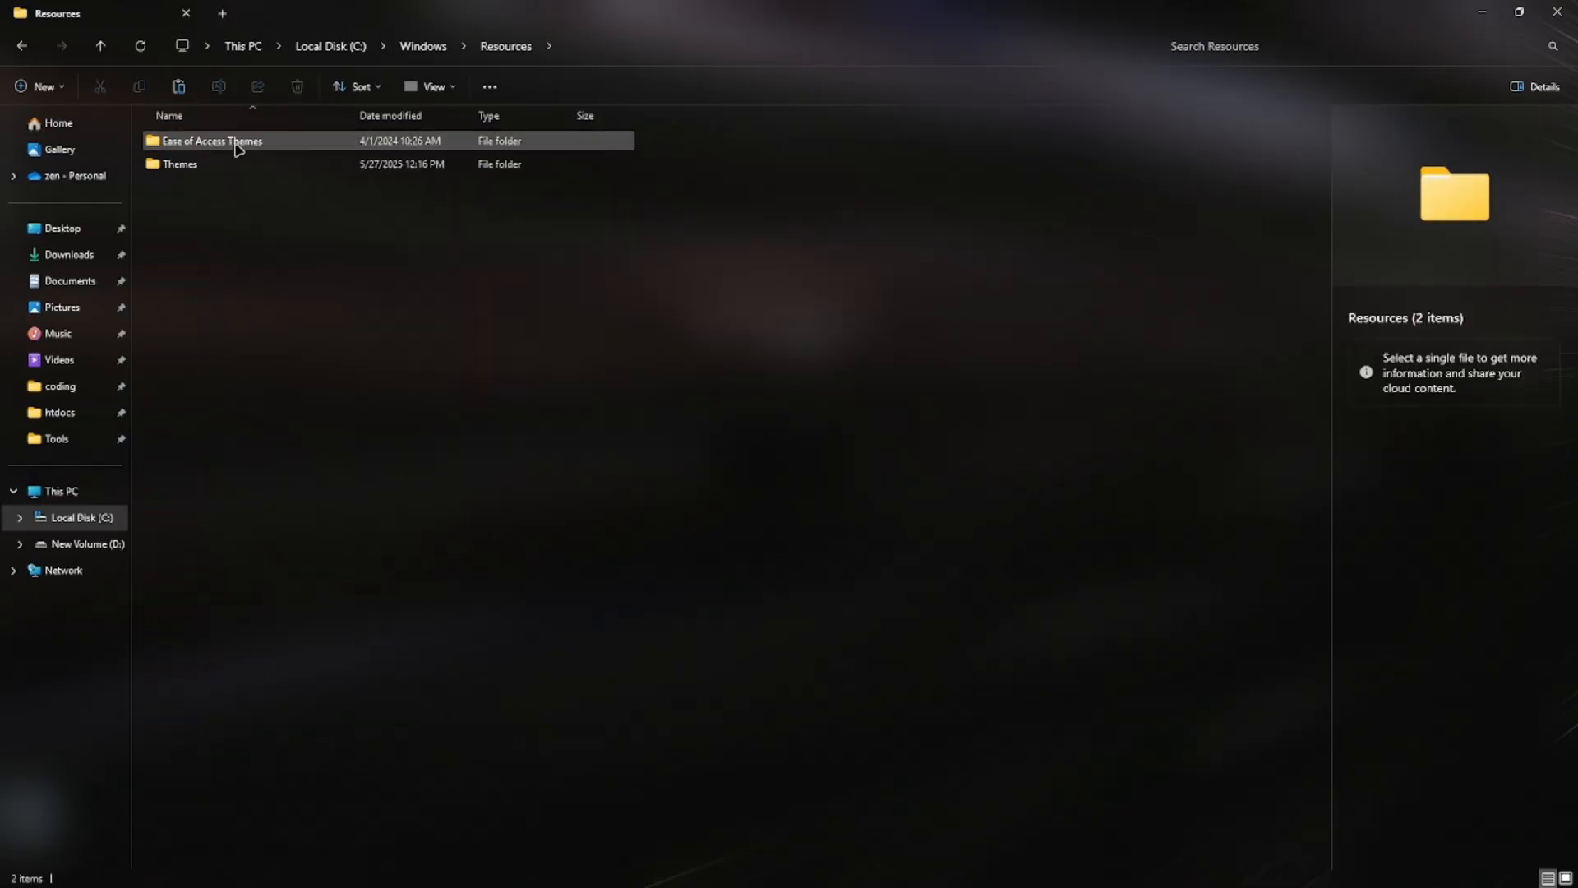
double_click(215, 166)
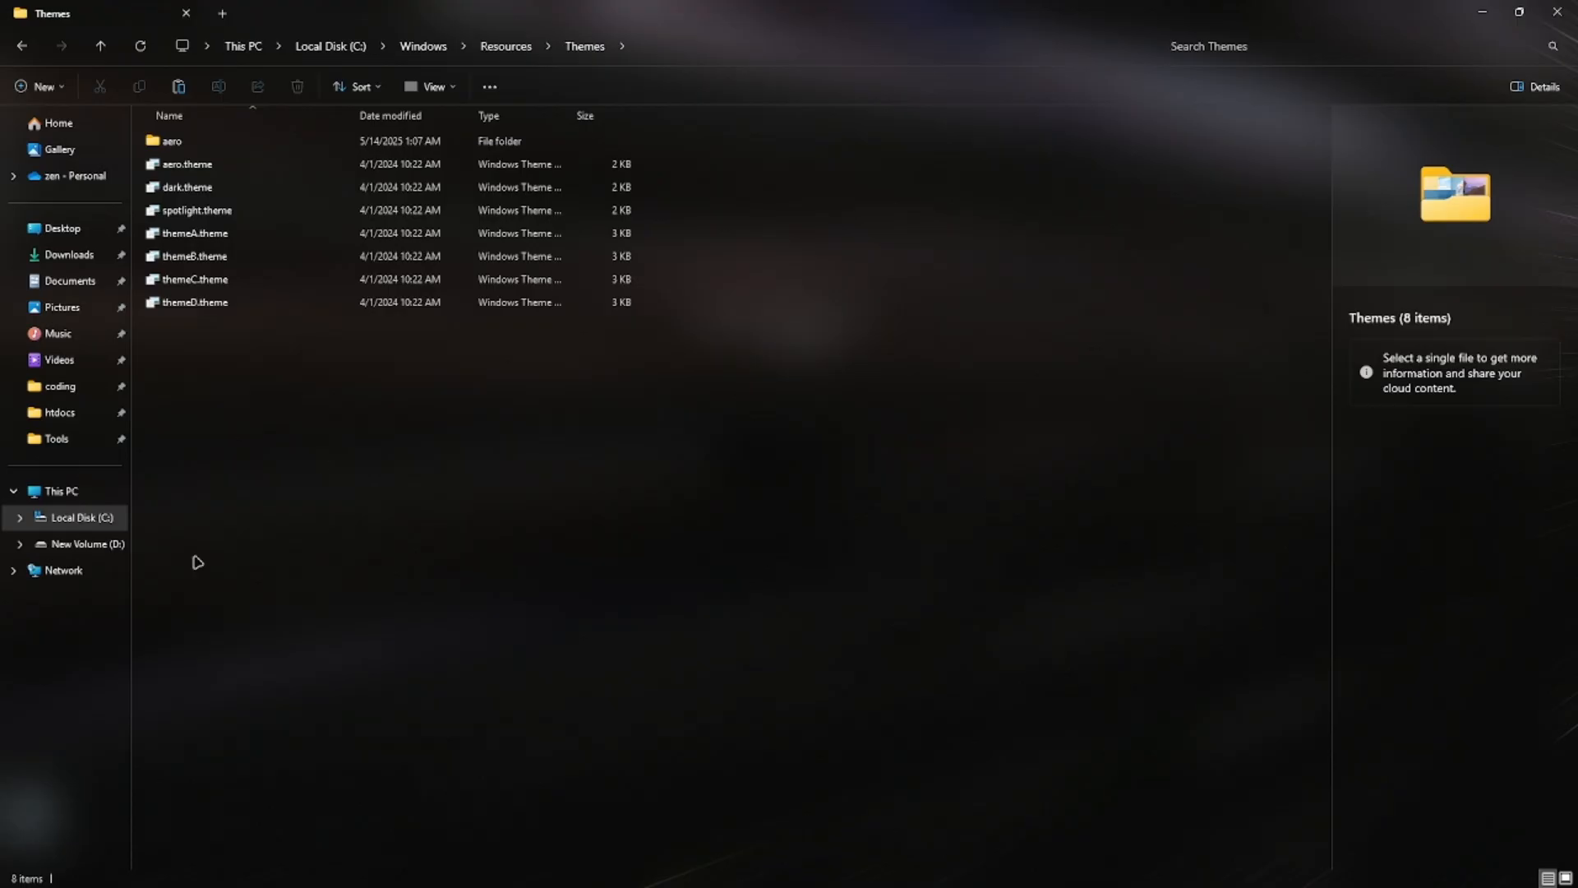
Show the desktop, open the Themes page of the Personalization settings and look through the available themes.
key(super+d)
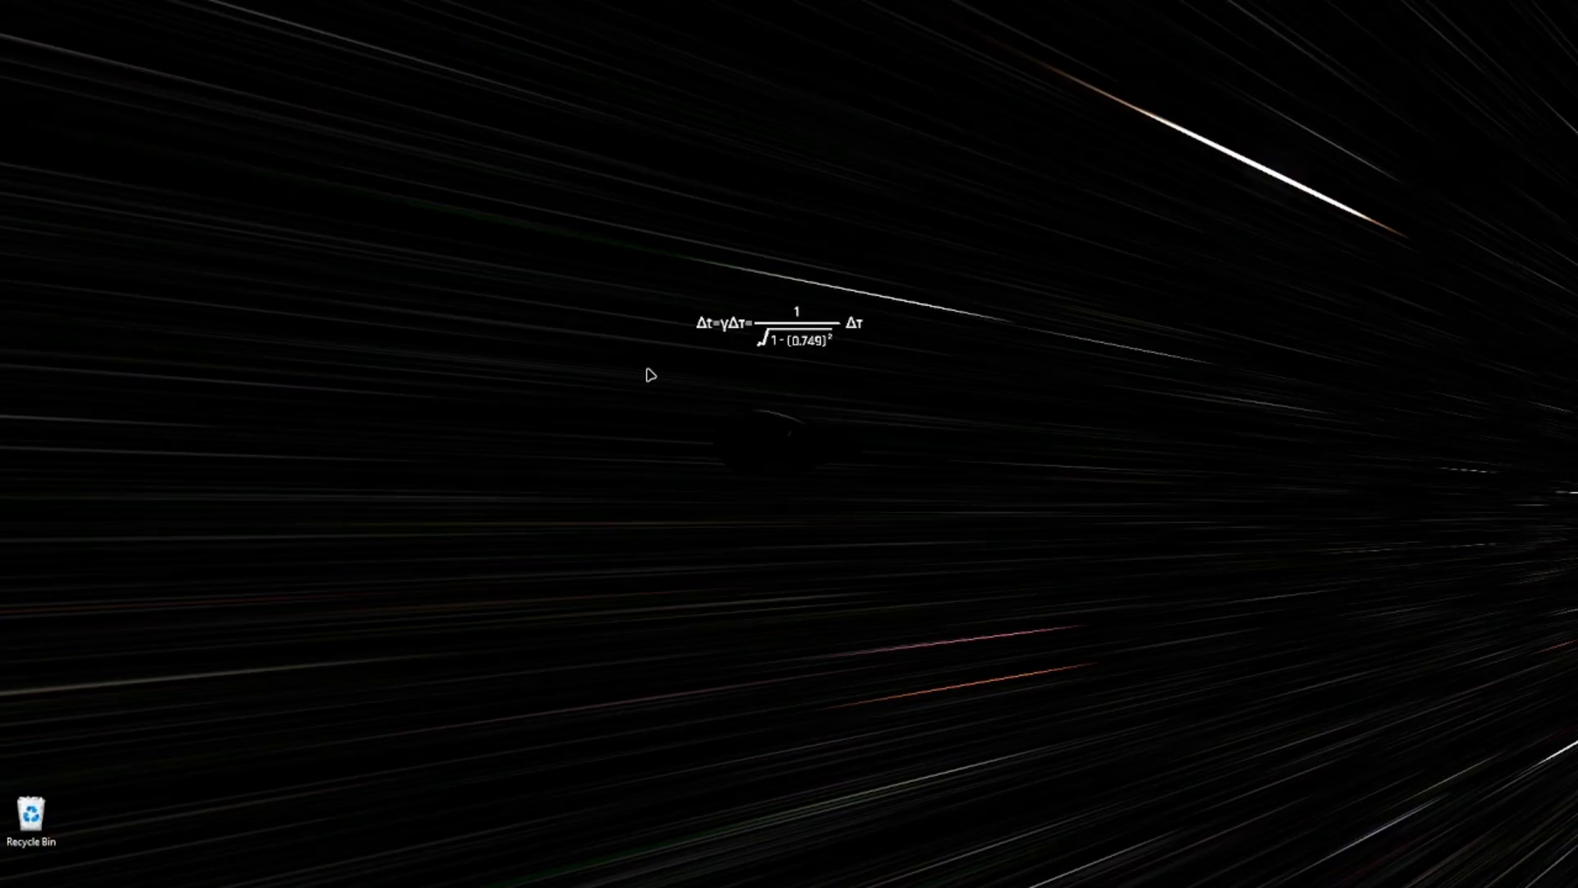
right_click(671, 305)
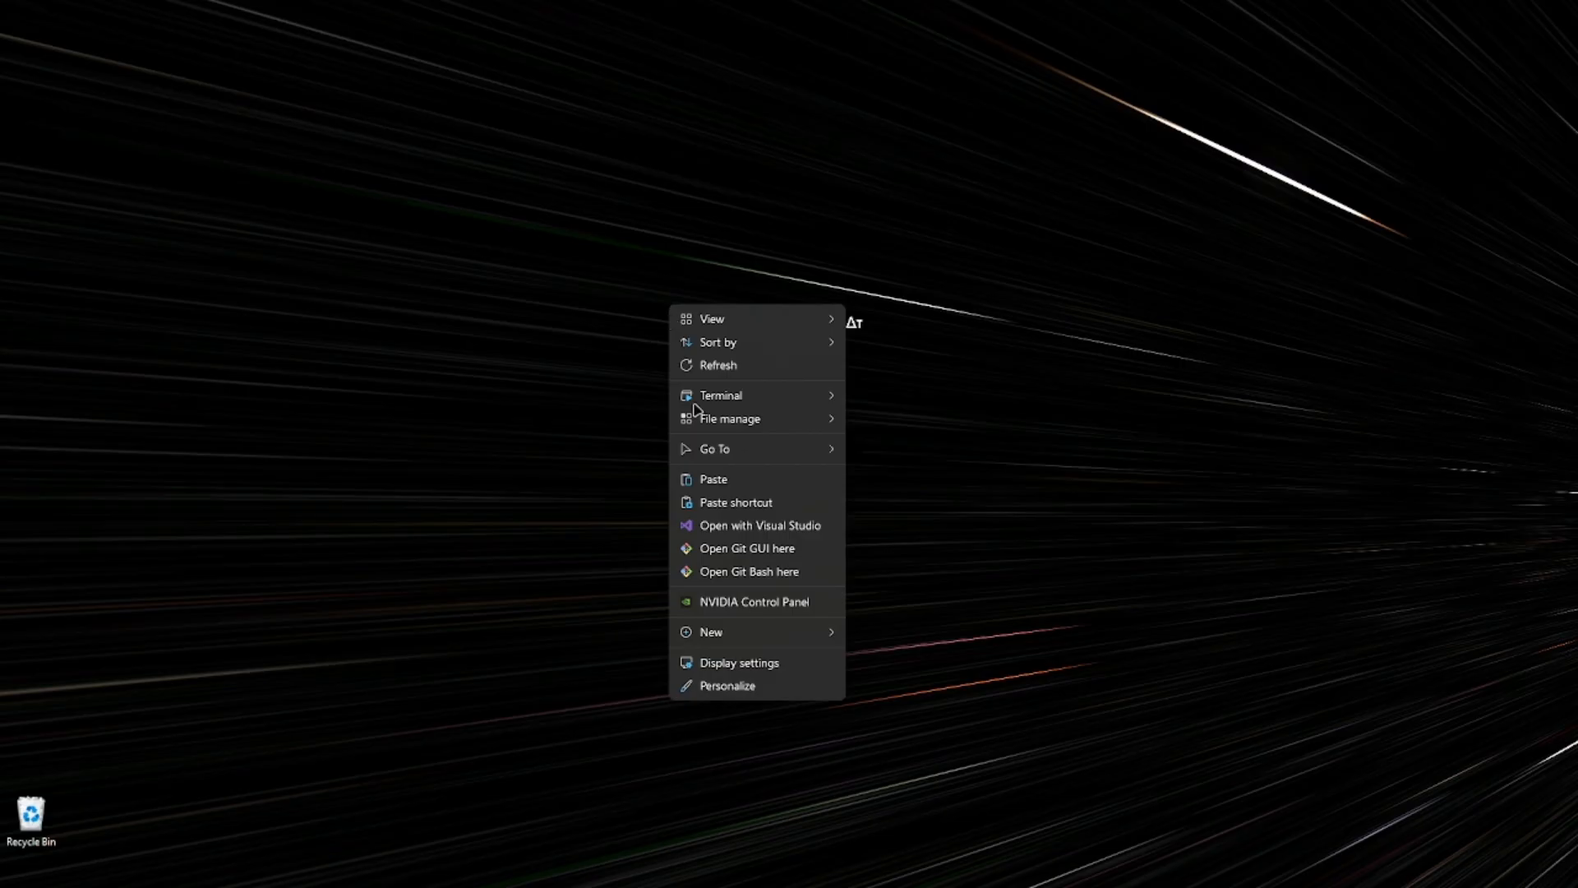
click(749, 687)
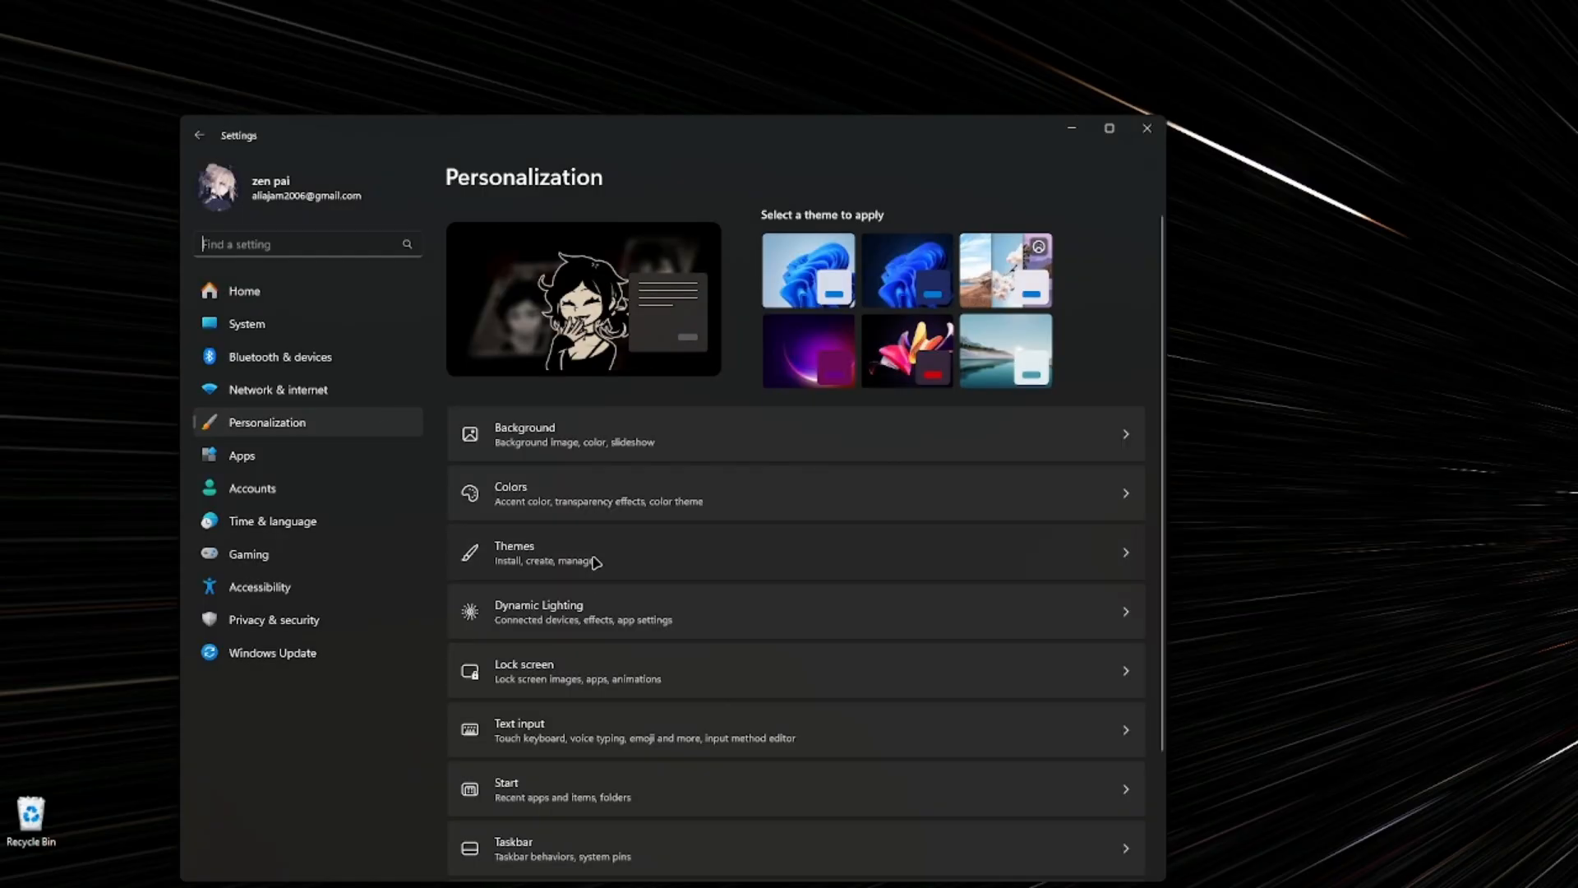
click(597, 562)
scroll(731, 576, down, 5)
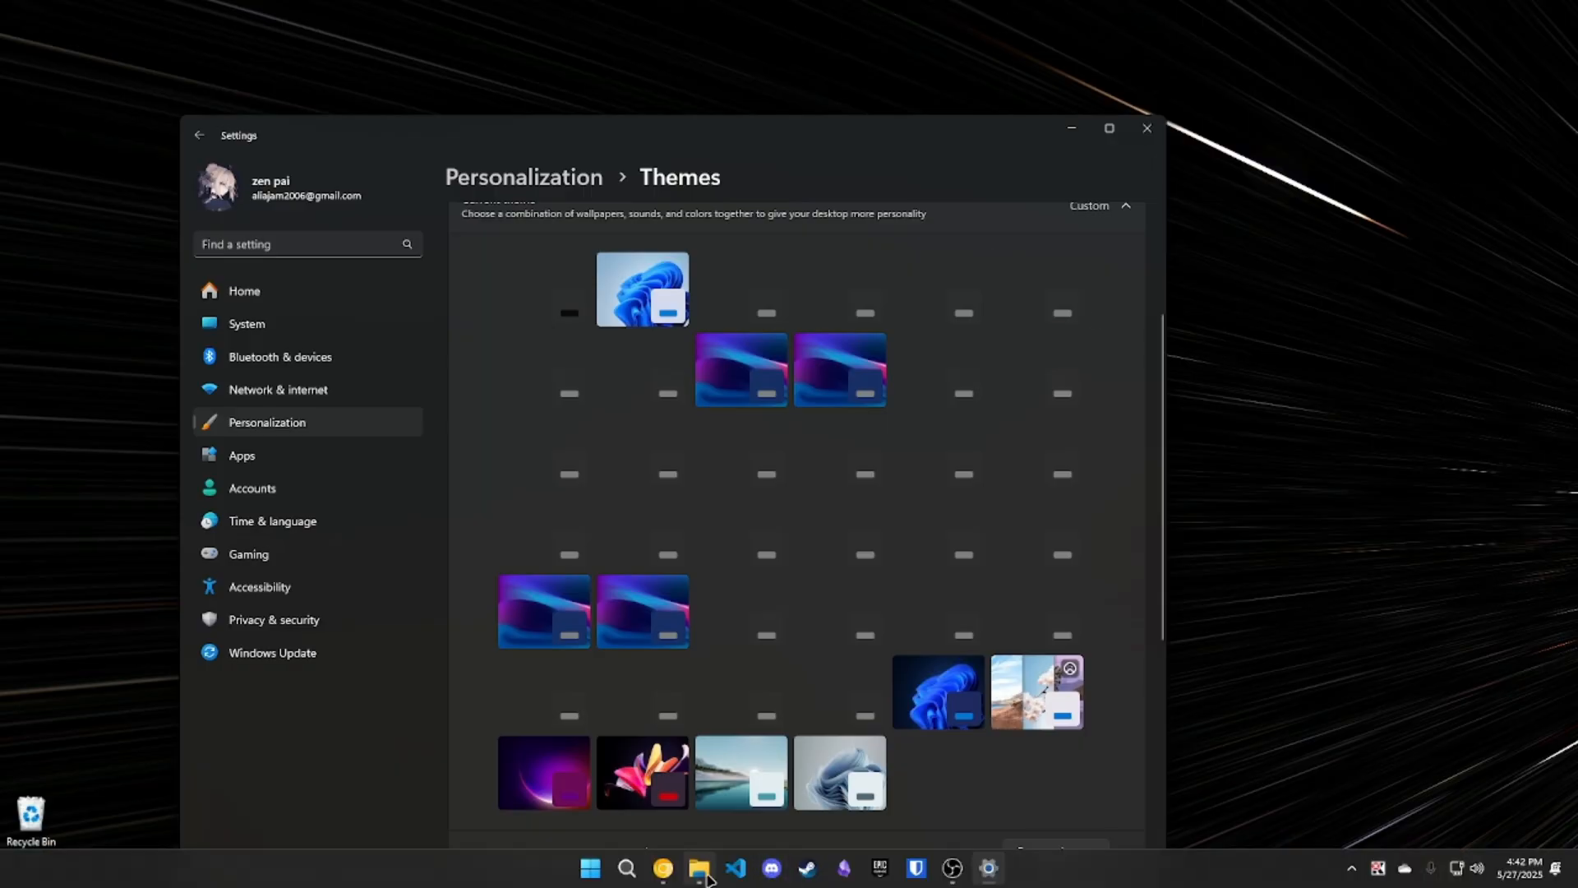
Run StartAllBack_3.9.8_setup.exe from the Tools folder and install it for everyone.
click(700, 868)
drag(1262, 29, 880, 478)
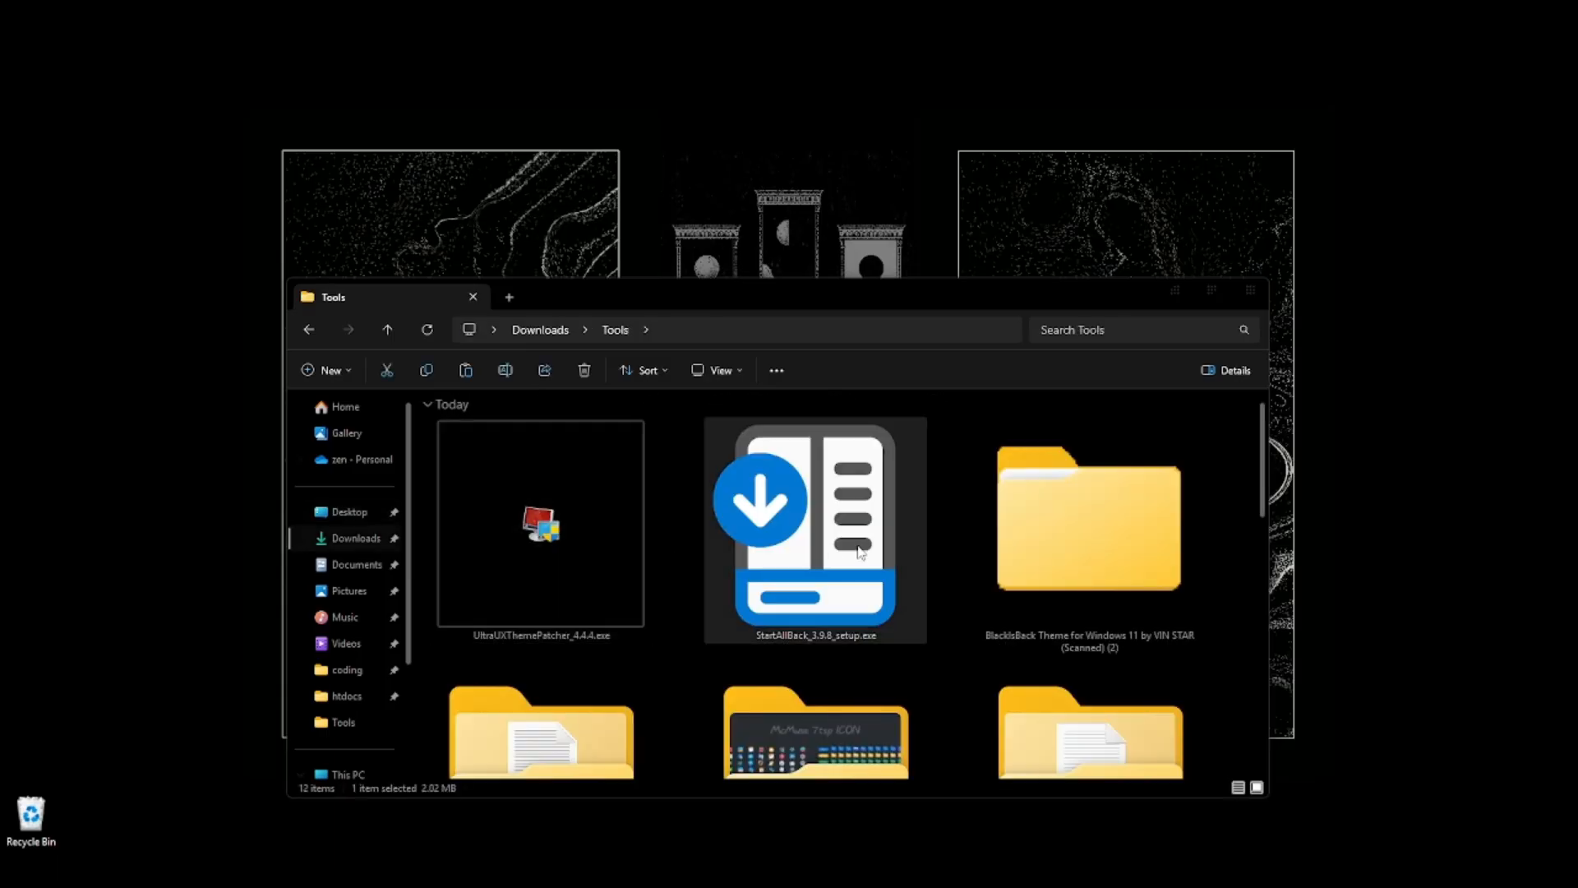
click(858, 552)
double_click(860, 552)
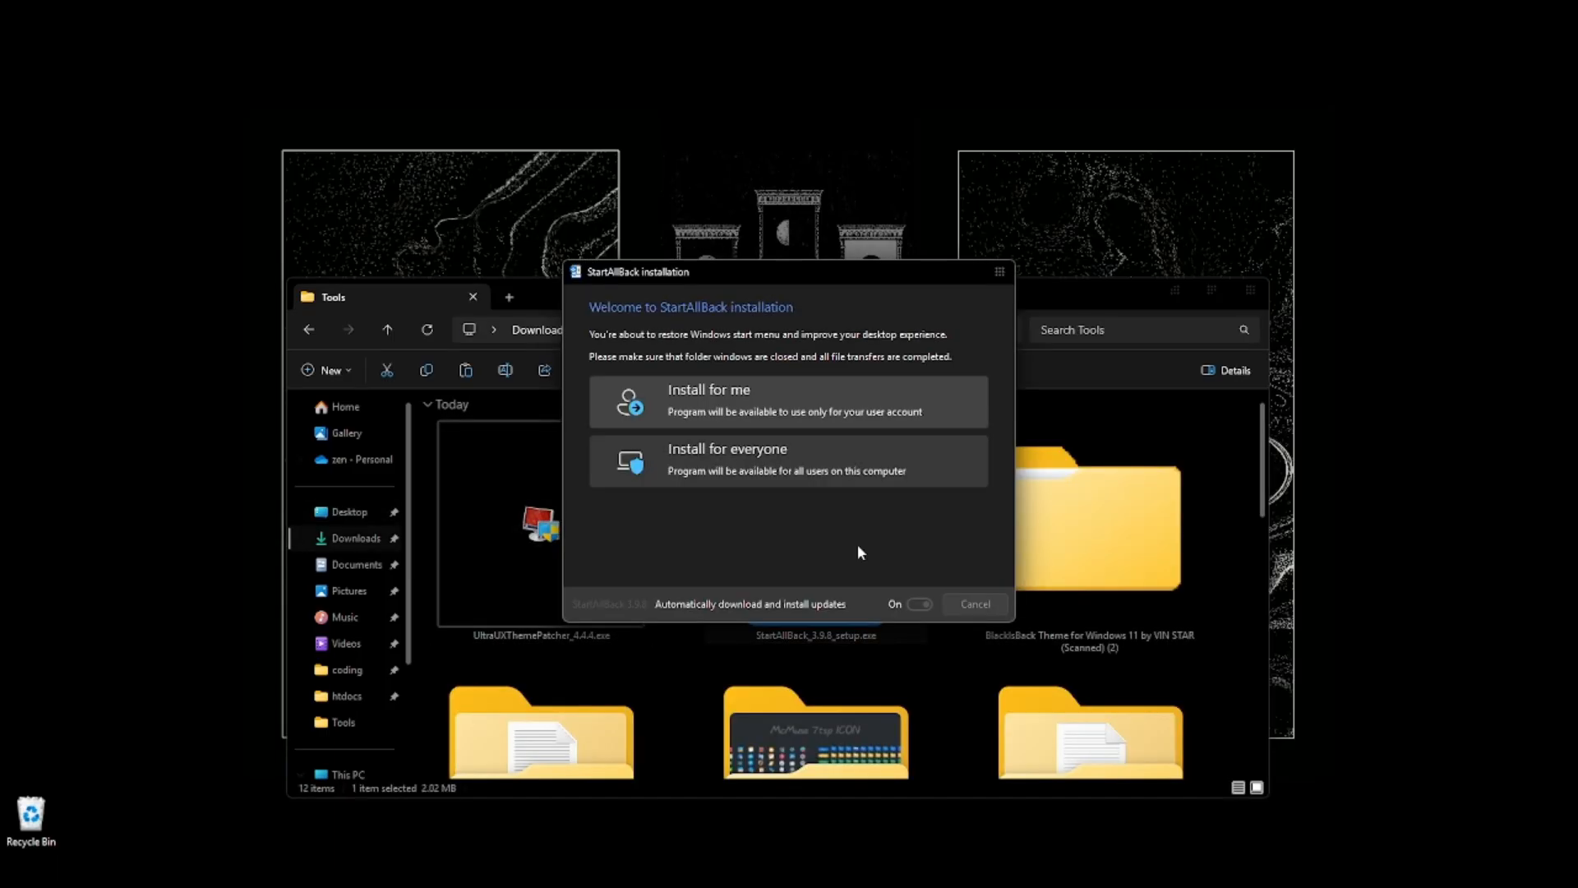
click(785, 465)
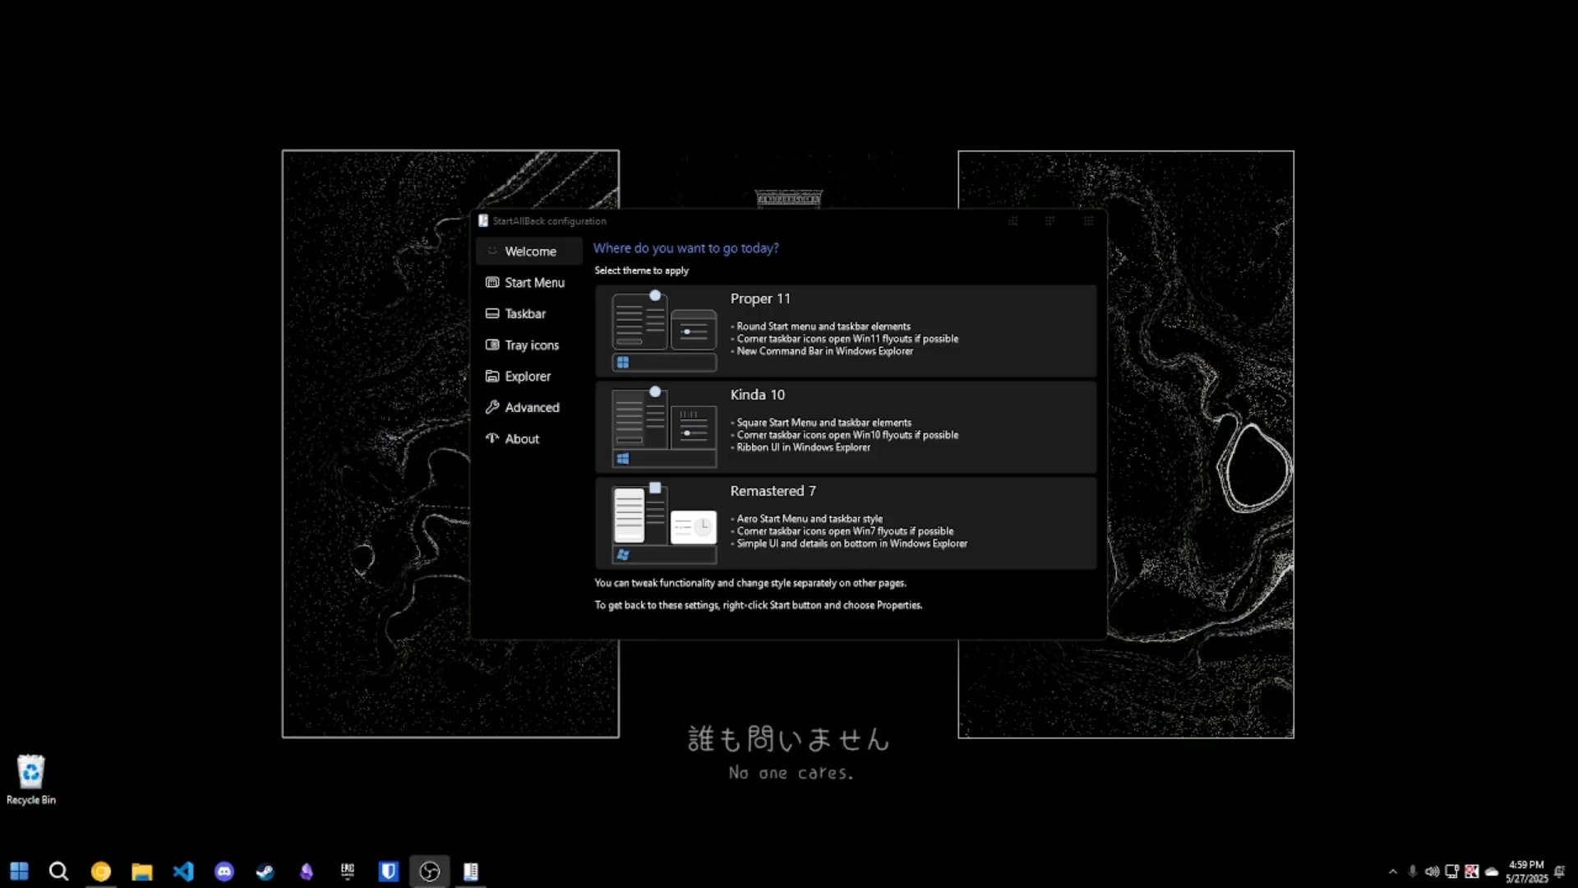
Set the custom taskbar coloring effect to Clear in StartAllBack's advanced settings.
click(546, 409)
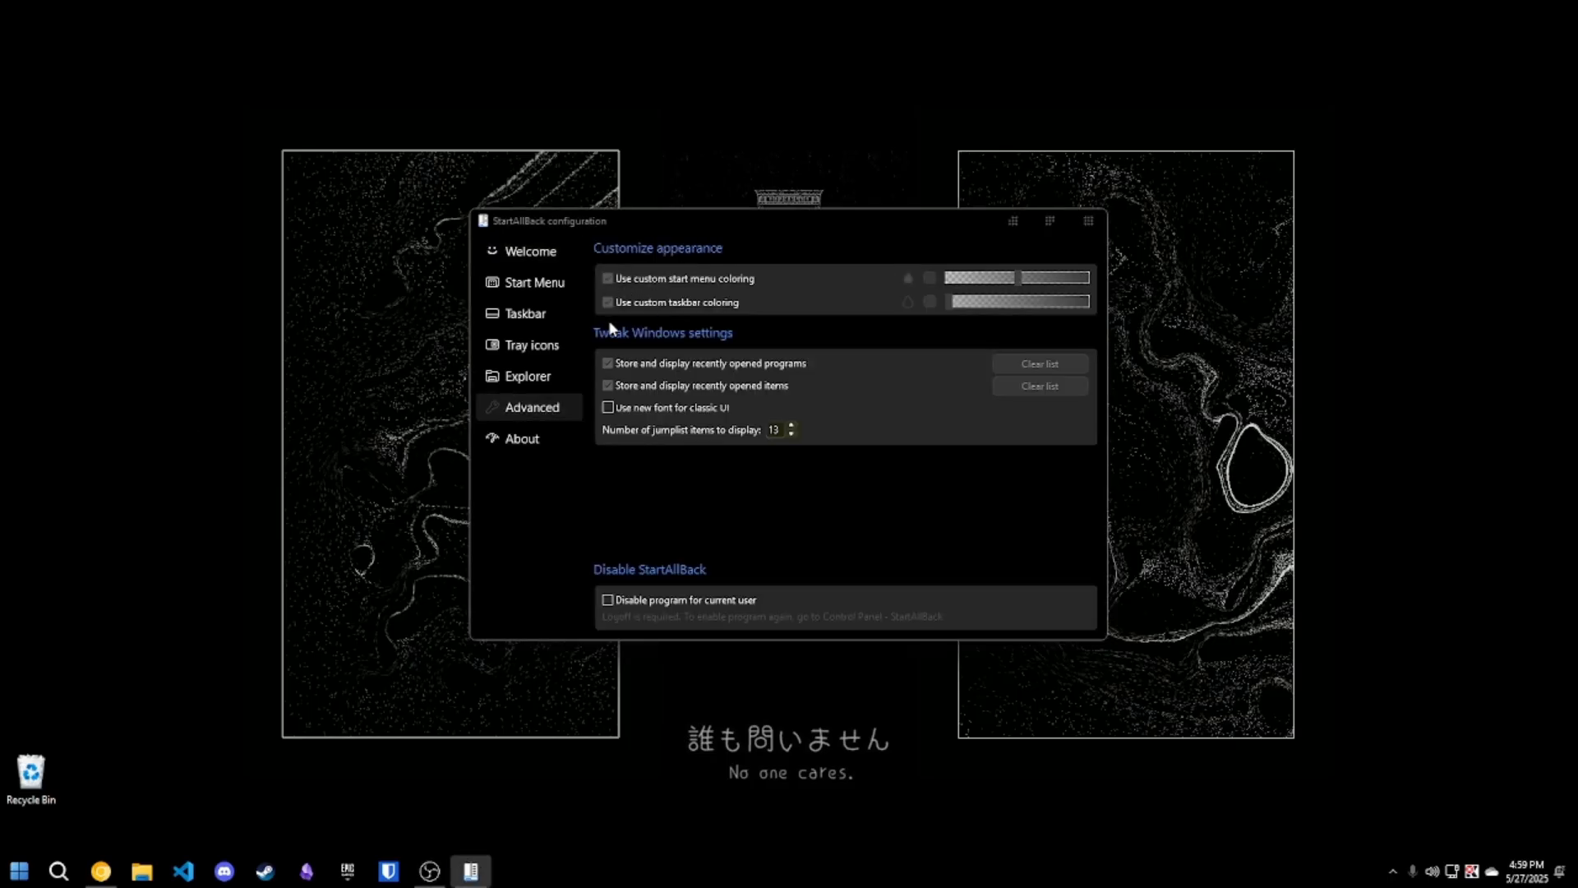
click(907, 301)
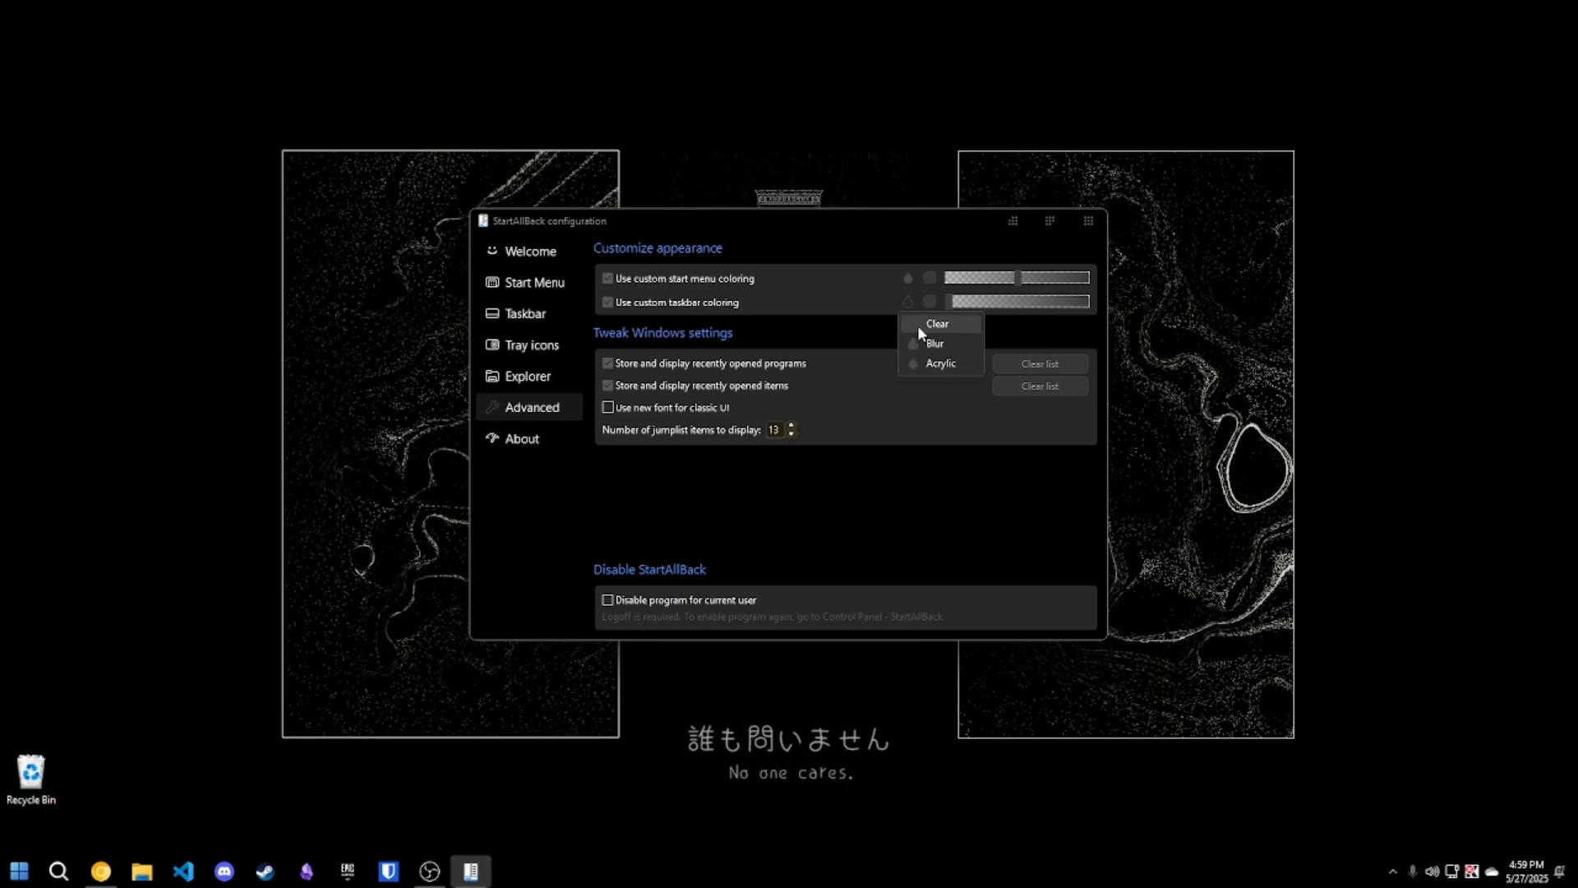
click(917, 324)
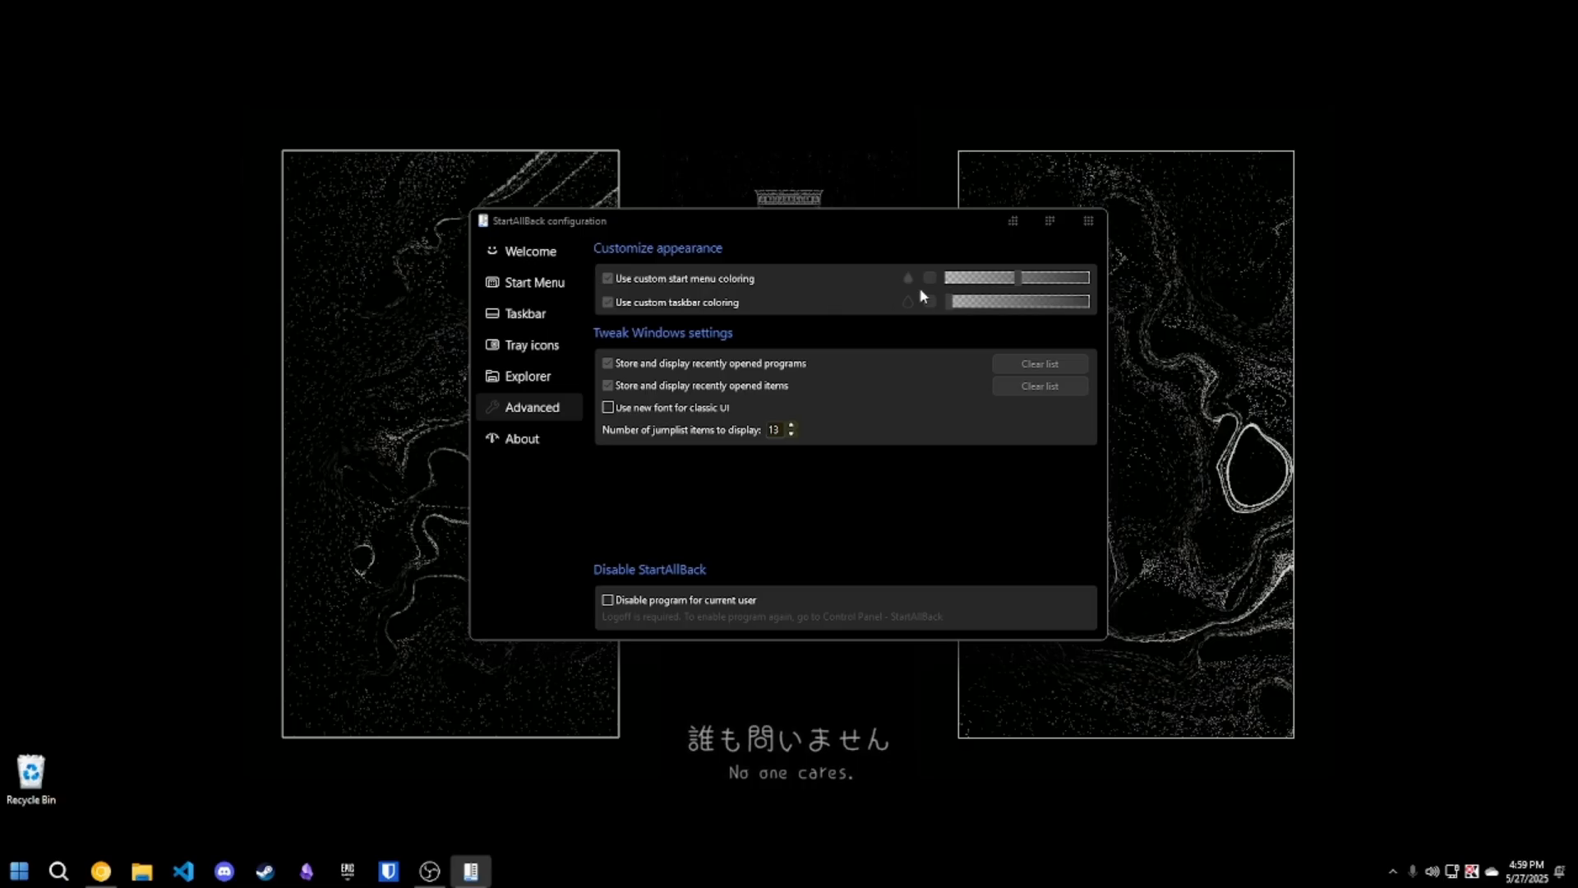
Preview the start menu, set its custom coloring to black (RGB 0, 0, 0) and raise the opacity to the maximum.
key(super)
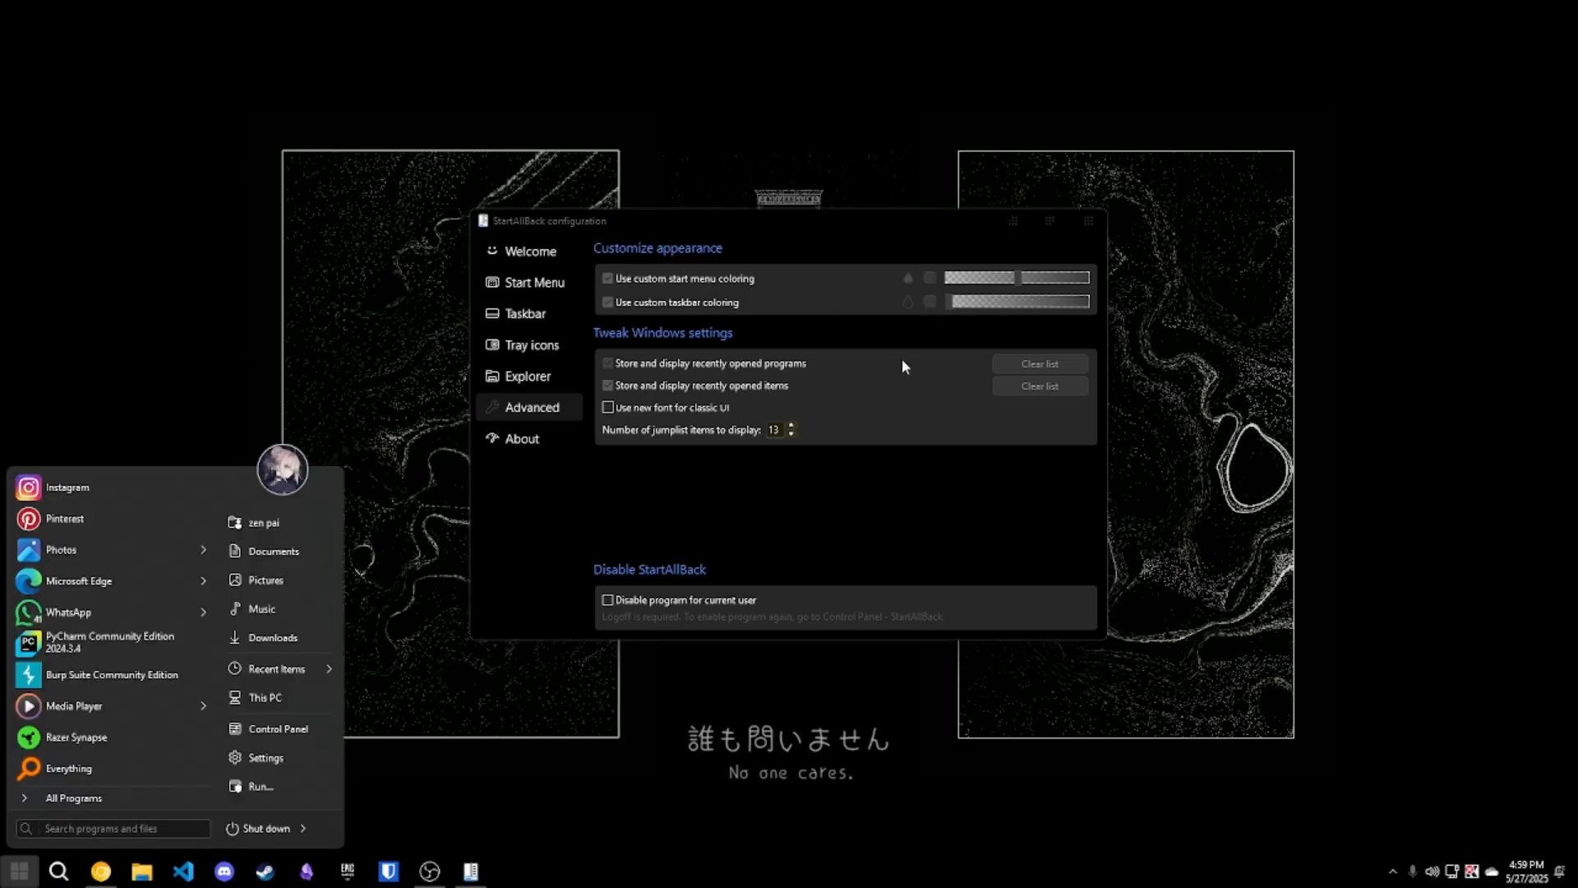
key(super)
key(super)
key(super)
click(908, 277)
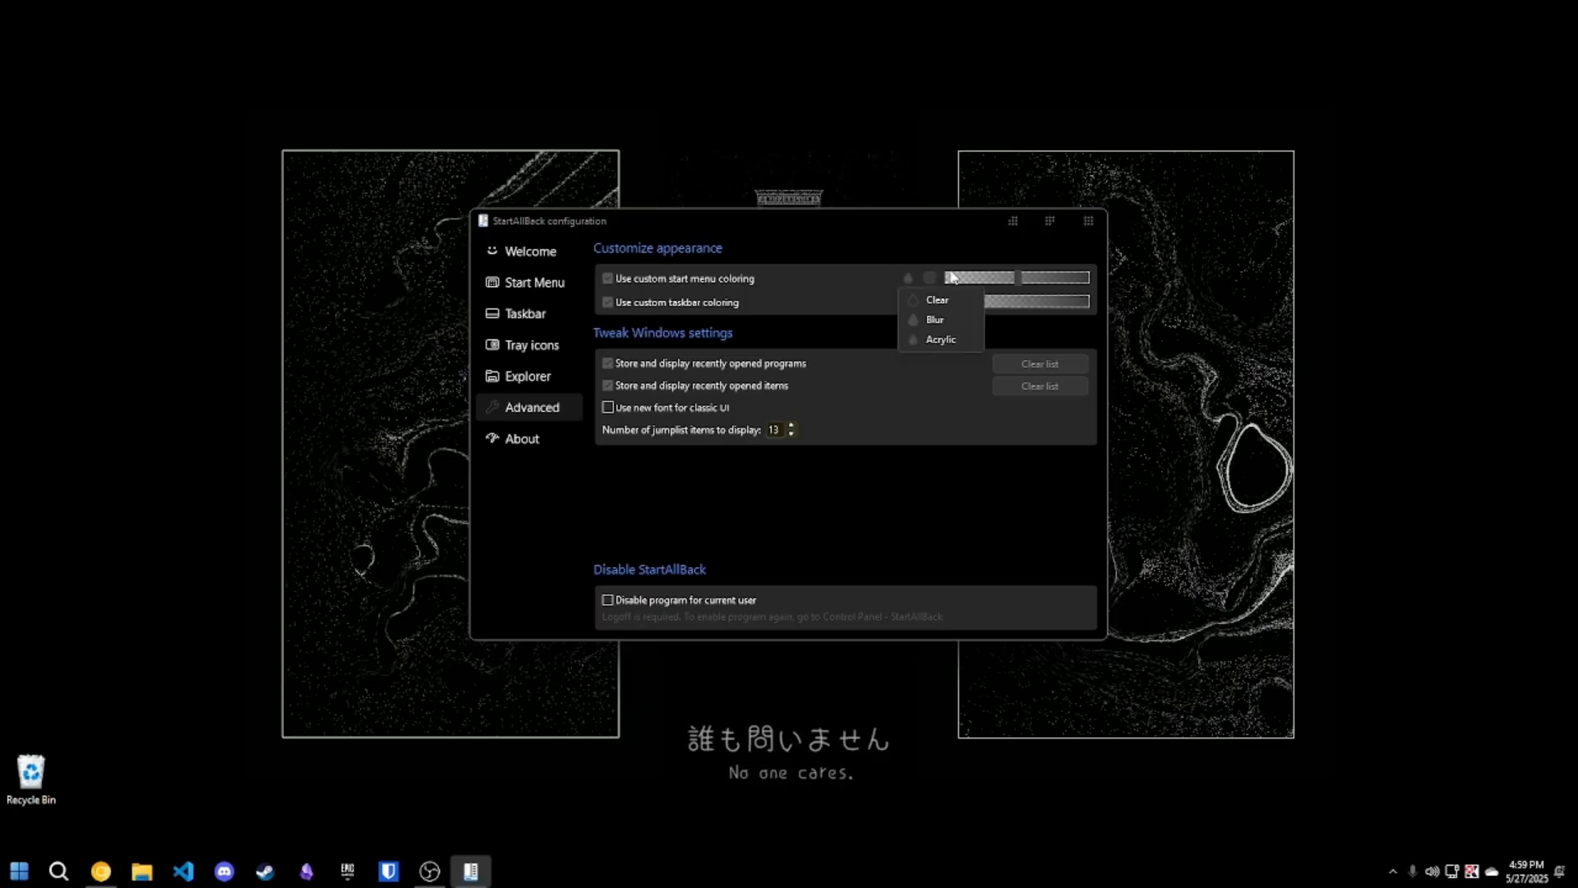
click(930, 277)
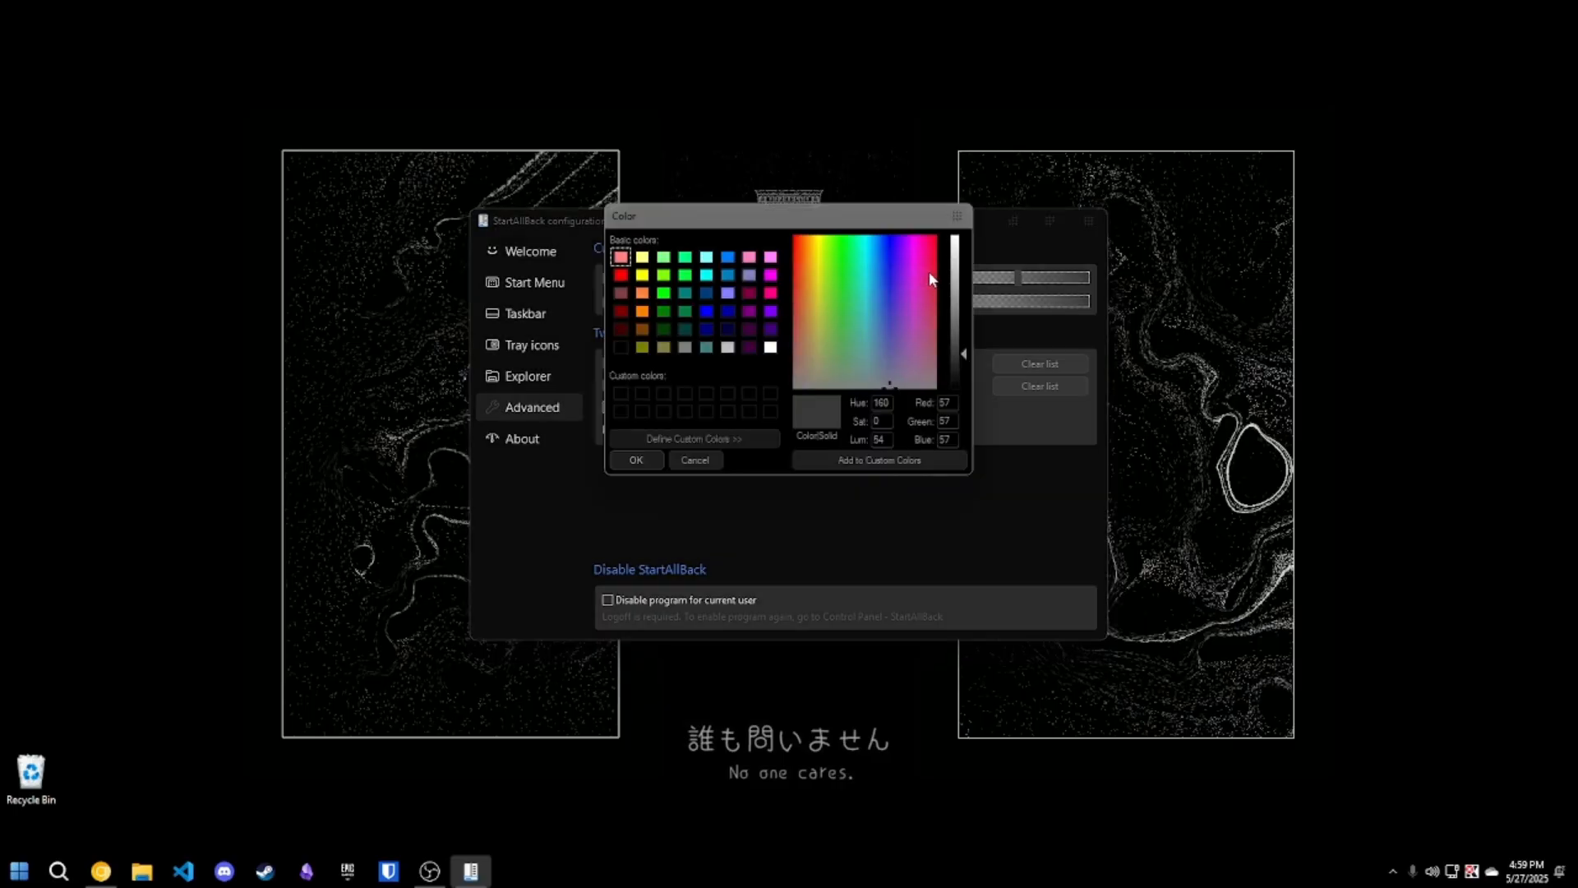
click(960, 362)
drag(961, 365, 962, 392)
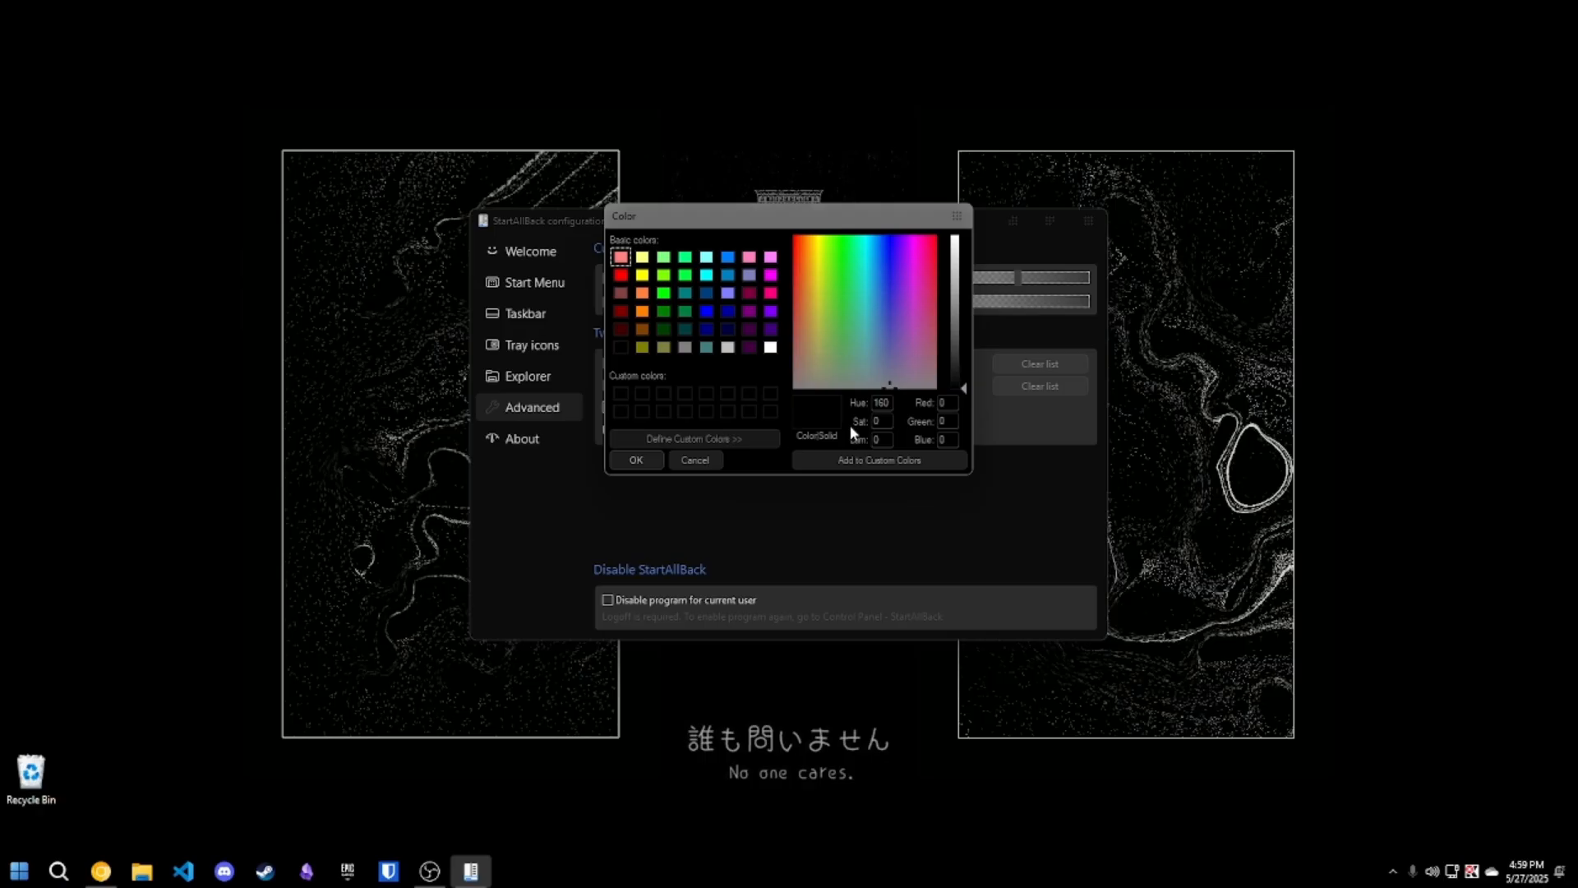
double_click(880, 402)
click(651, 460)
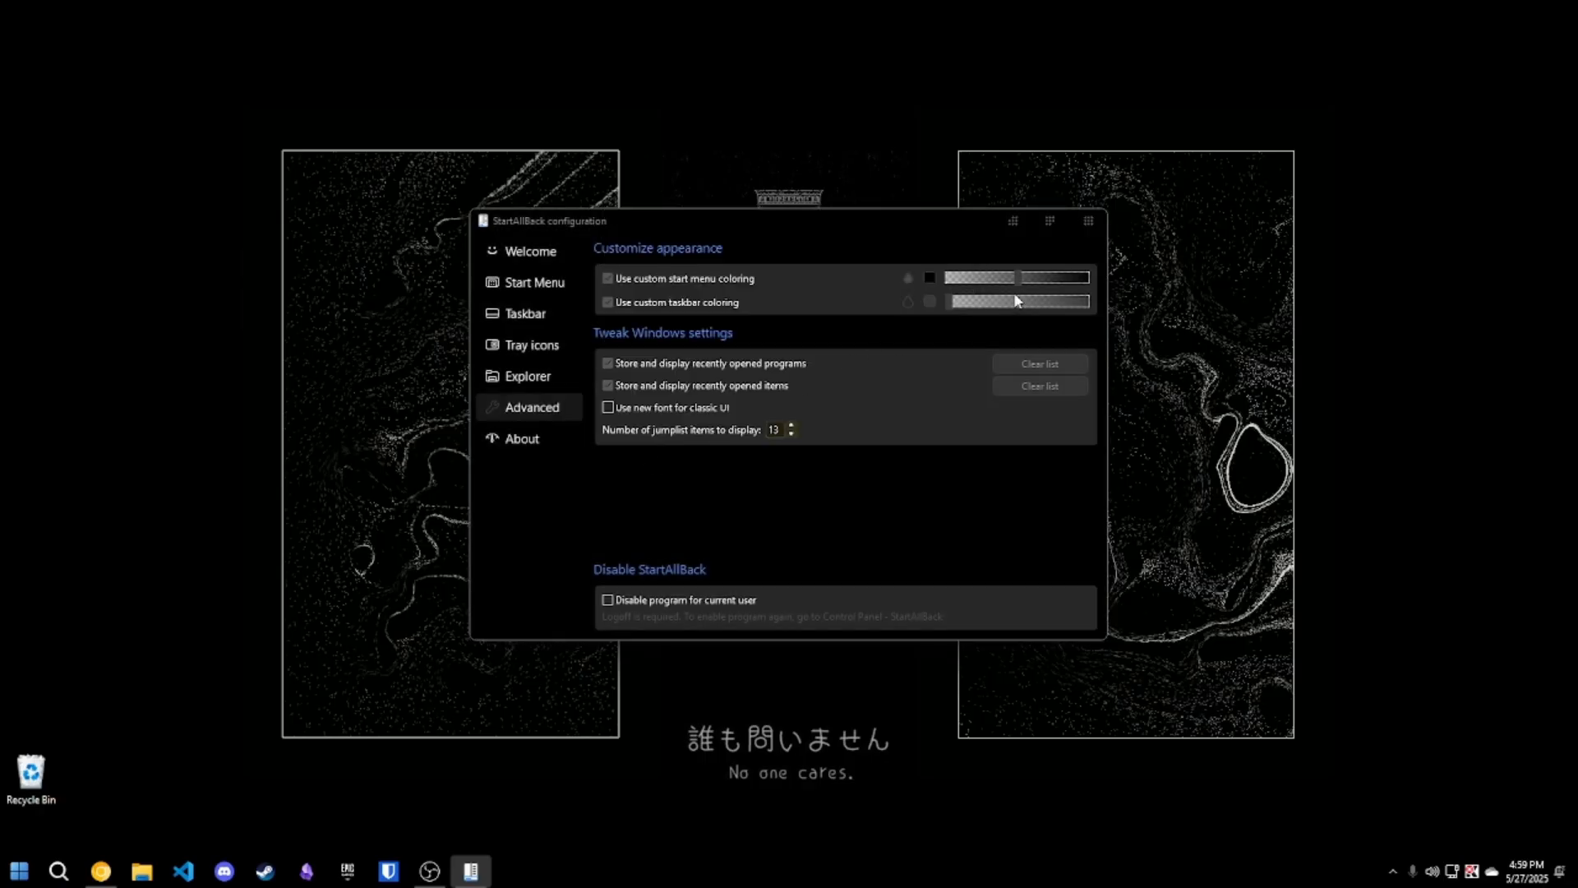
drag(1015, 273, 1221, 280)
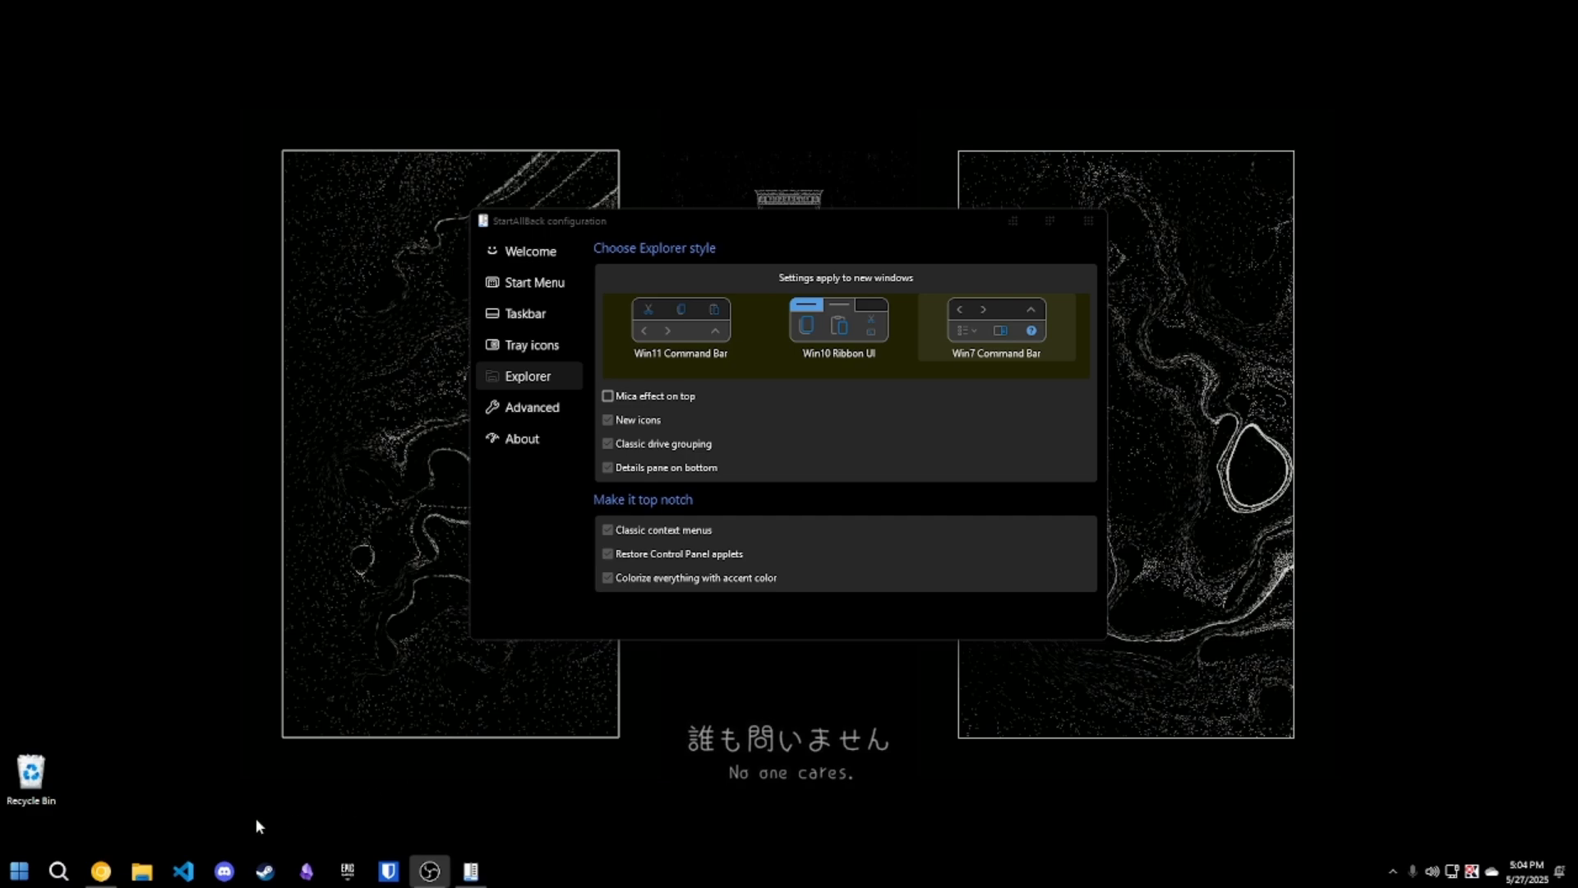
Open a new File Explorer window to check the chosen Explorer style, close it and return to the StartAllBack settings.
click(137, 876)
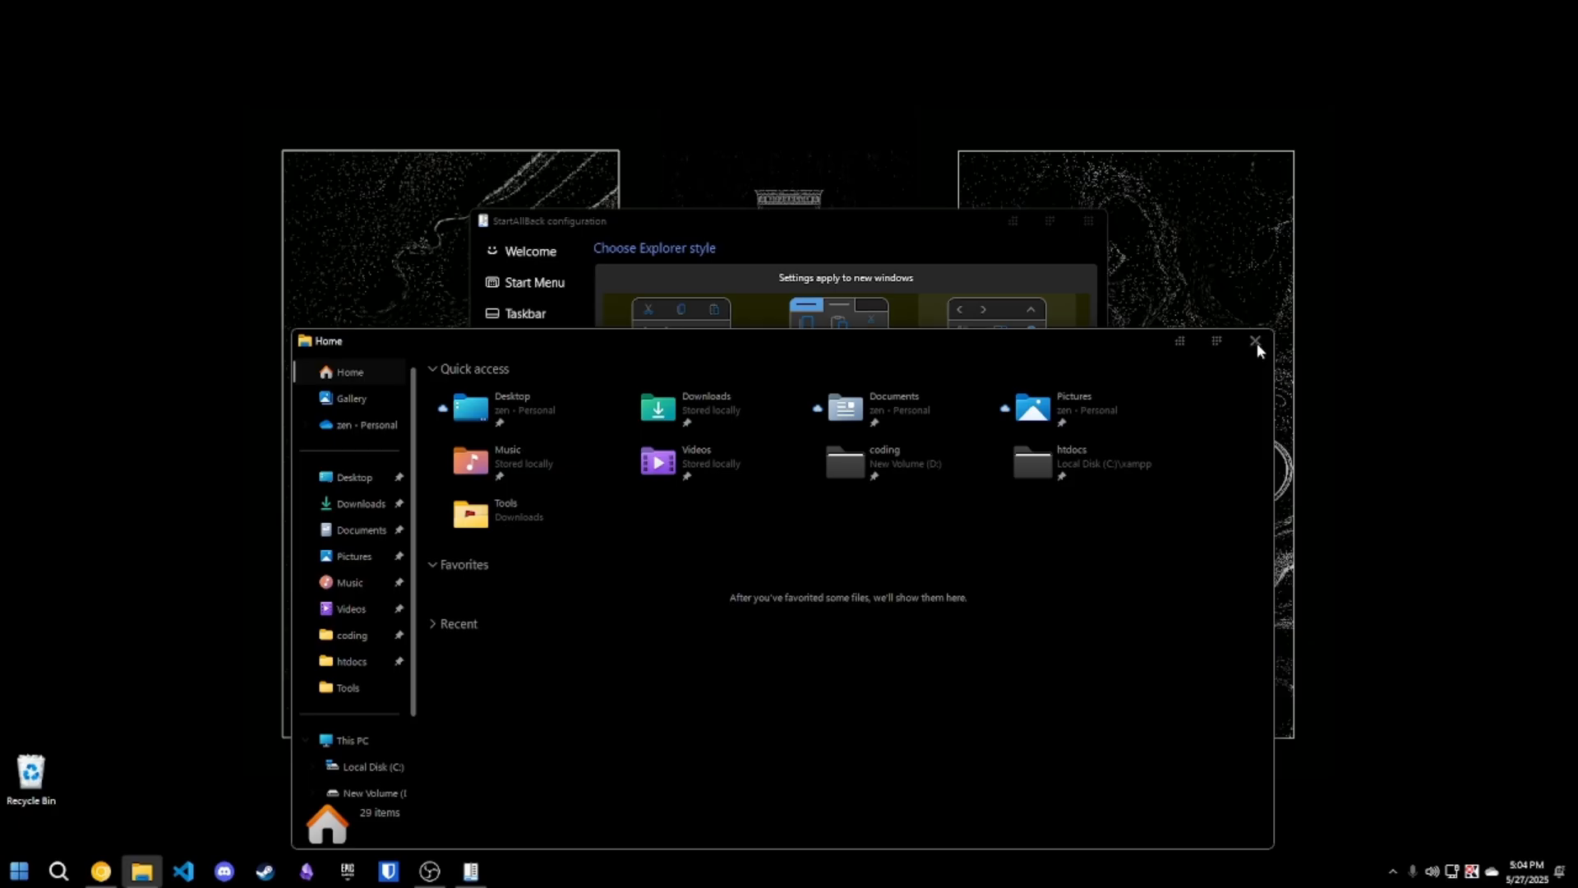
click(1255, 341)
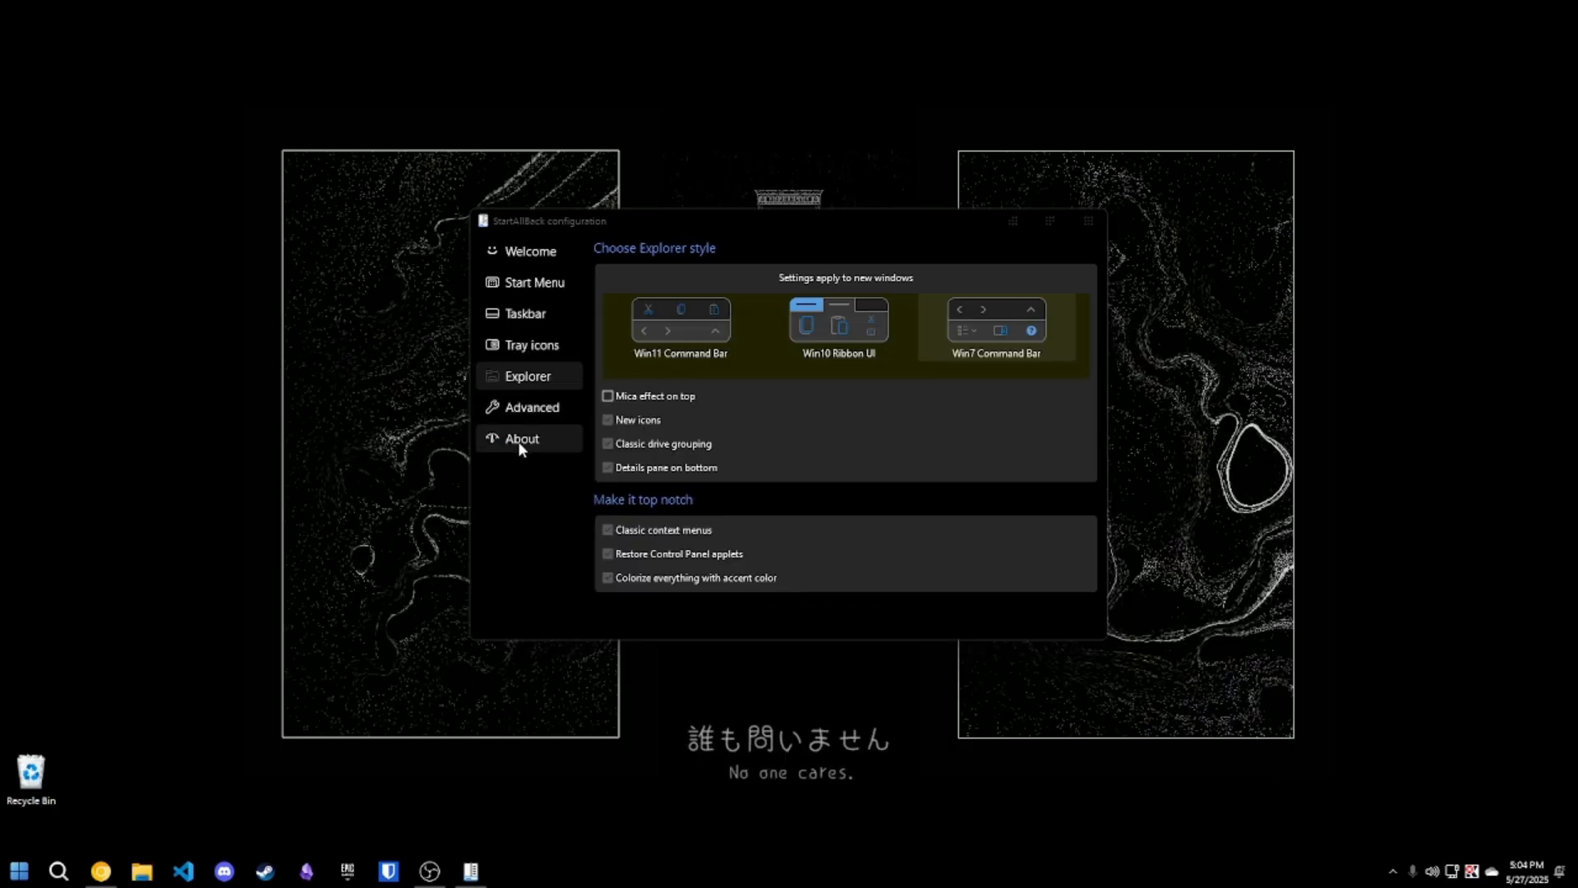
click(556, 348)
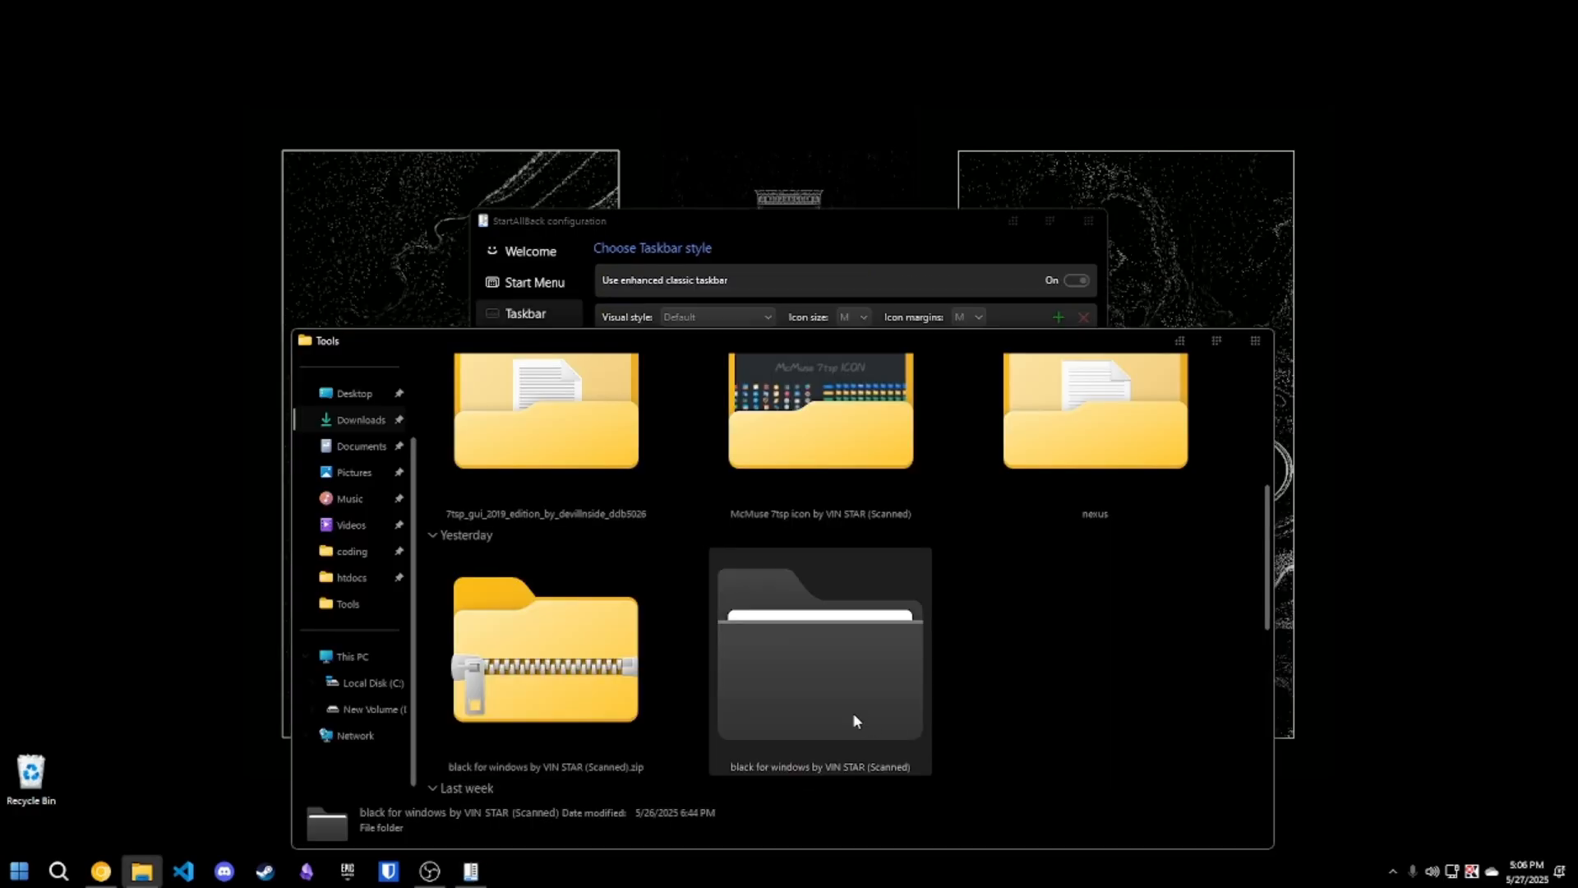
Copy black.svg and README Windows 10 Users.txt from the Orbs folder inside StartAllBack (10-11) of the black for windows folder.
double_click(851, 712)
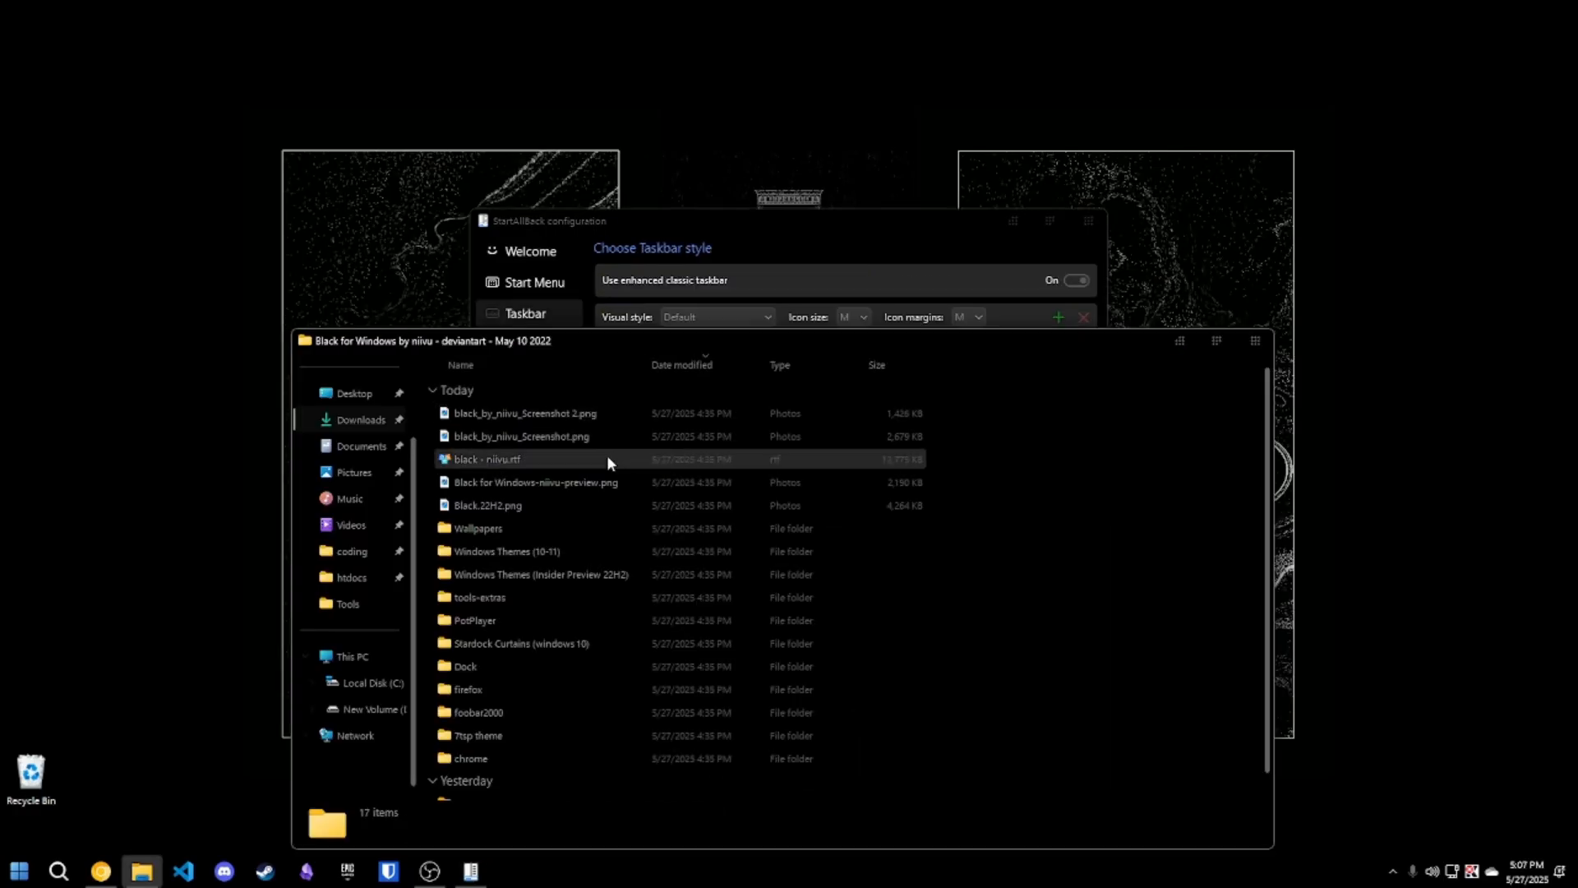
scroll(604, 493, down, 1)
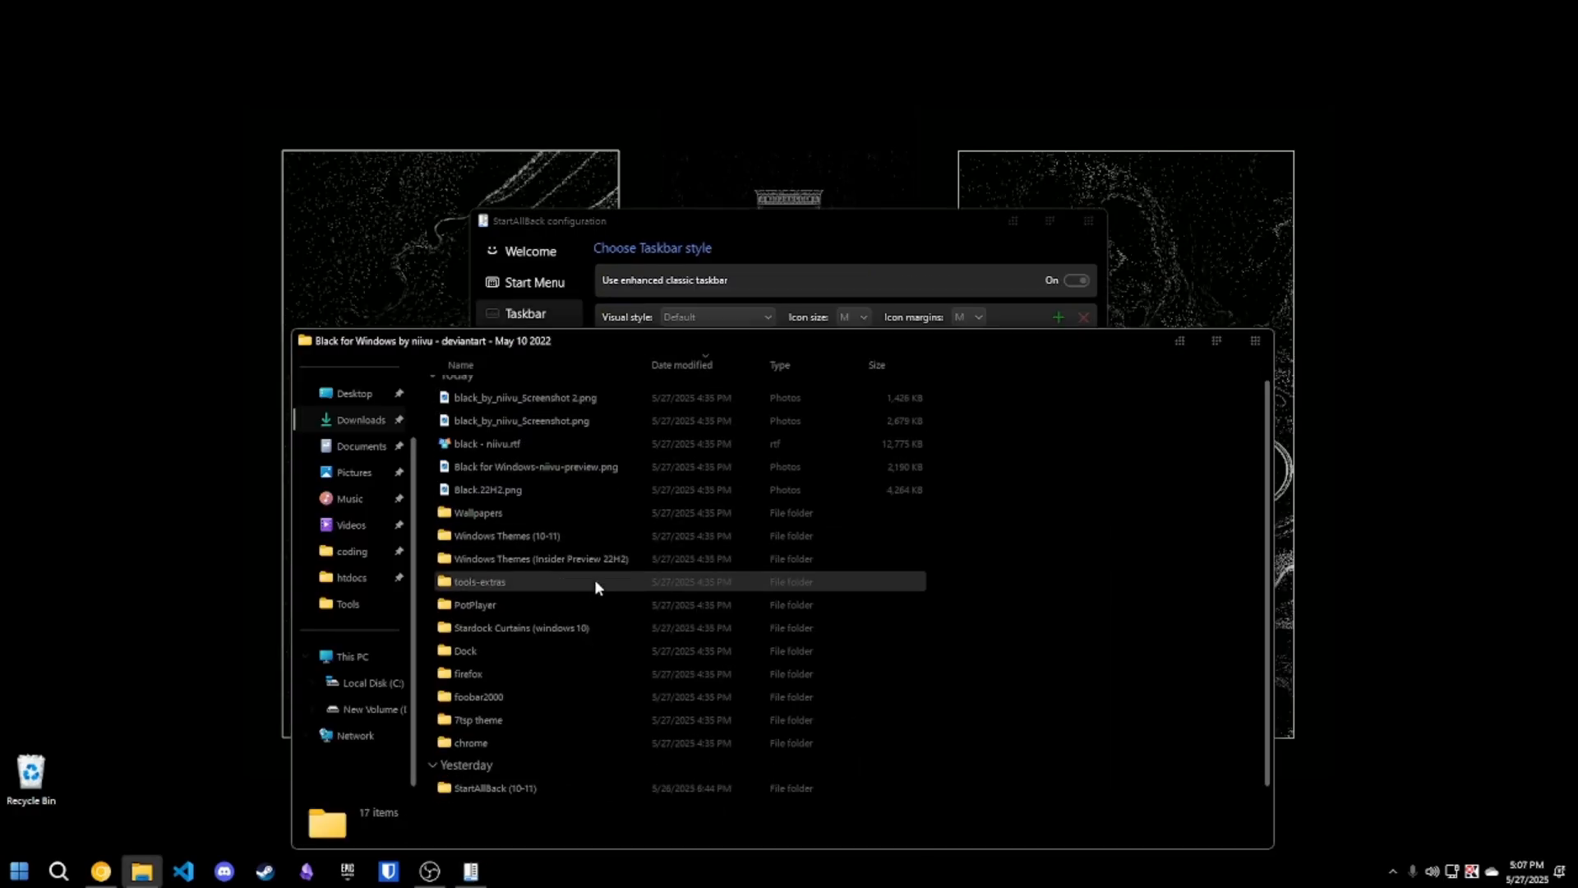
click(501, 784)
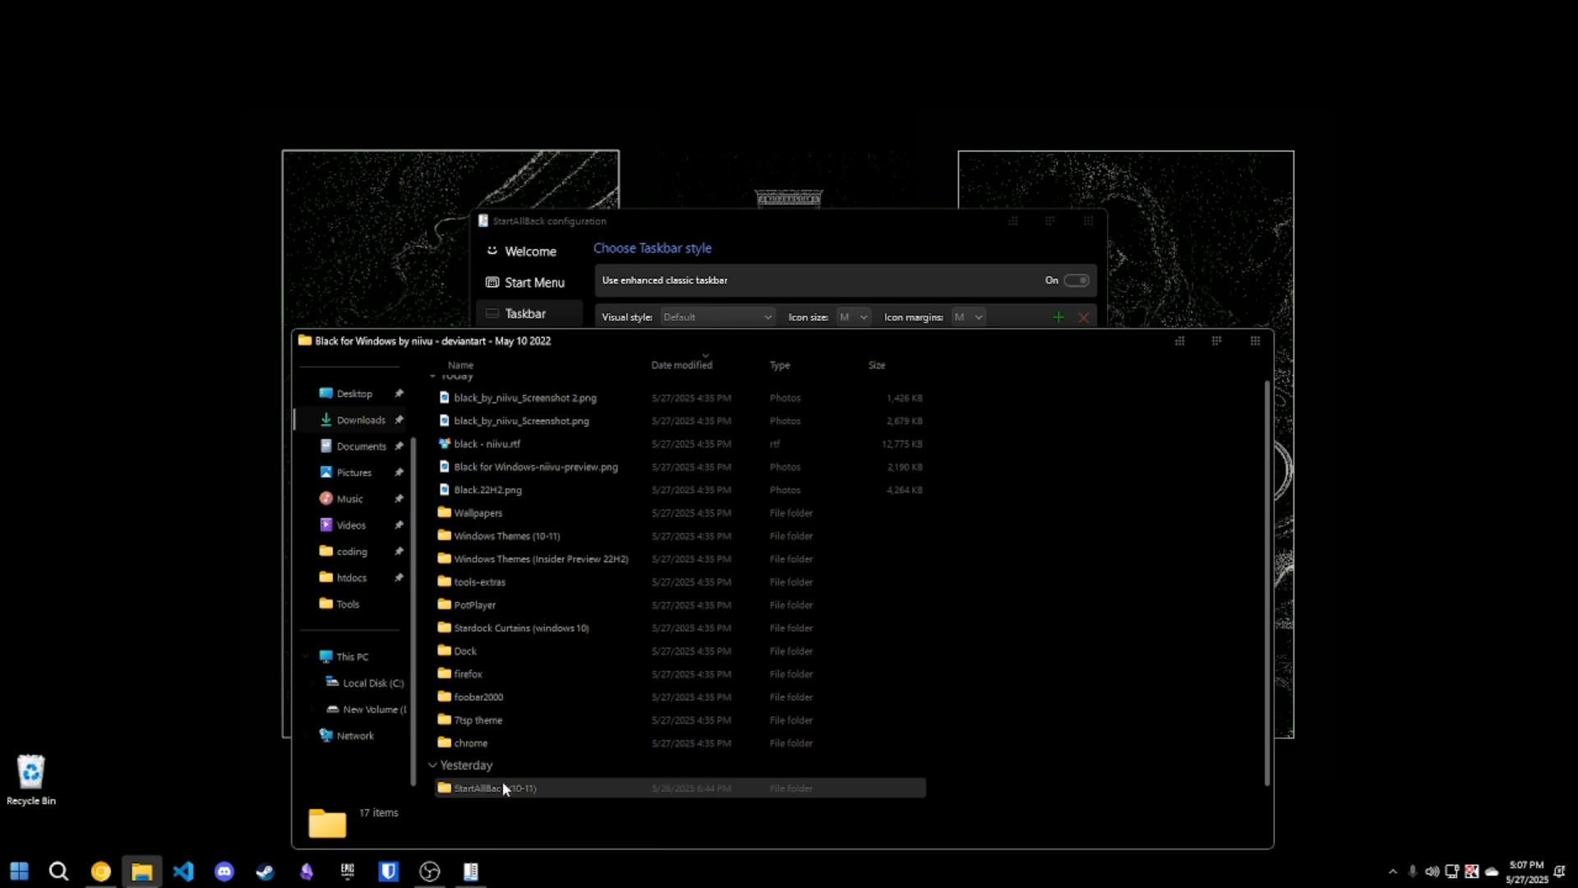
double_click(501, 781)
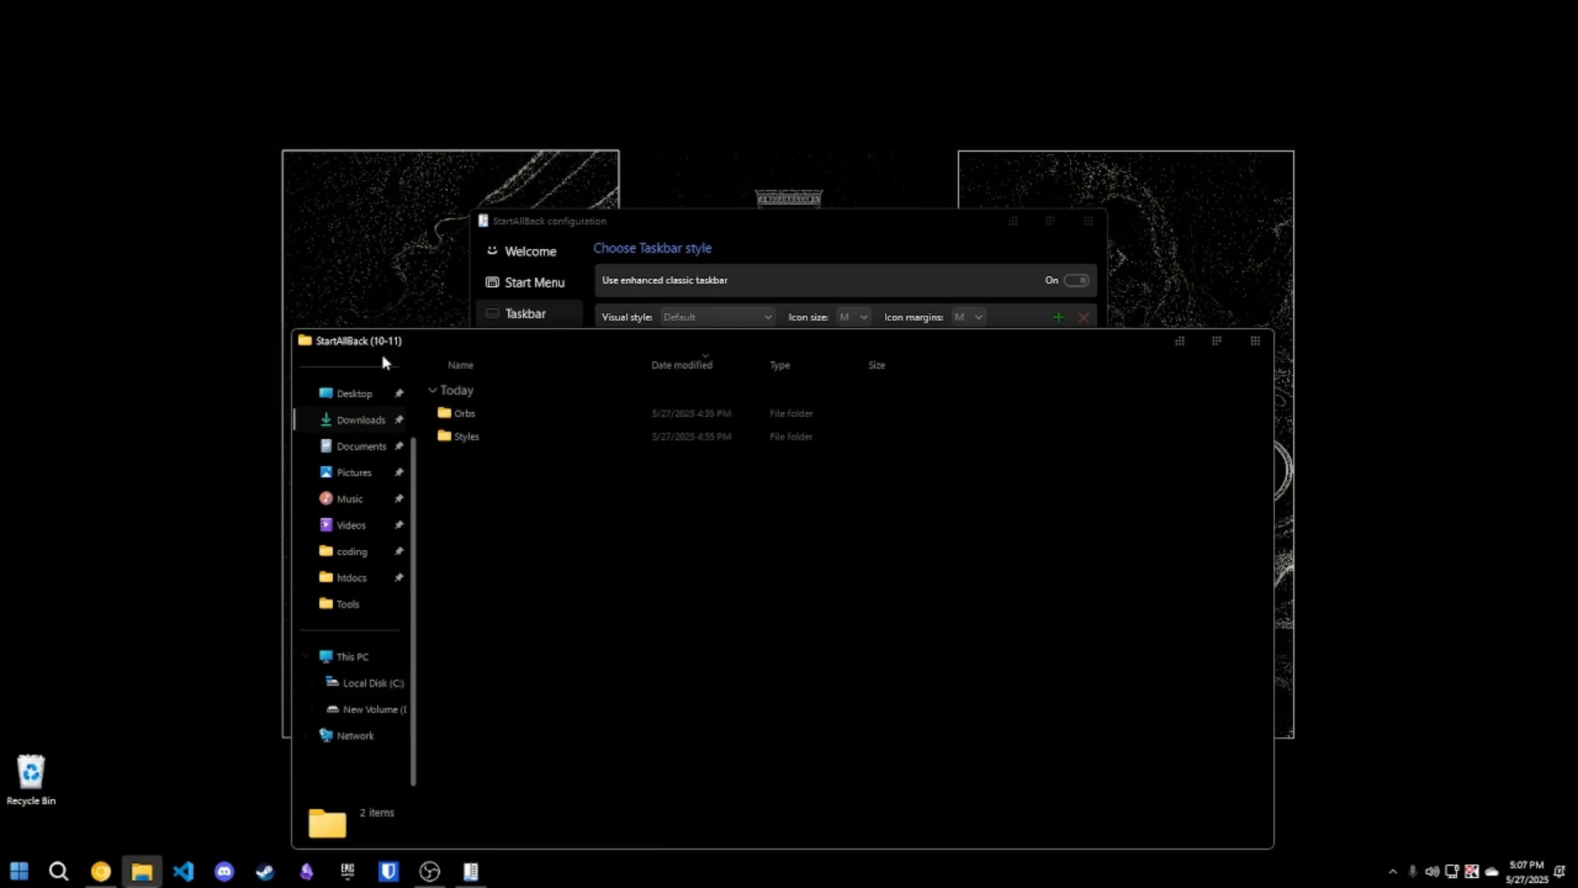
click(461, 441)
double_click(483, 421)
click(471, 389)
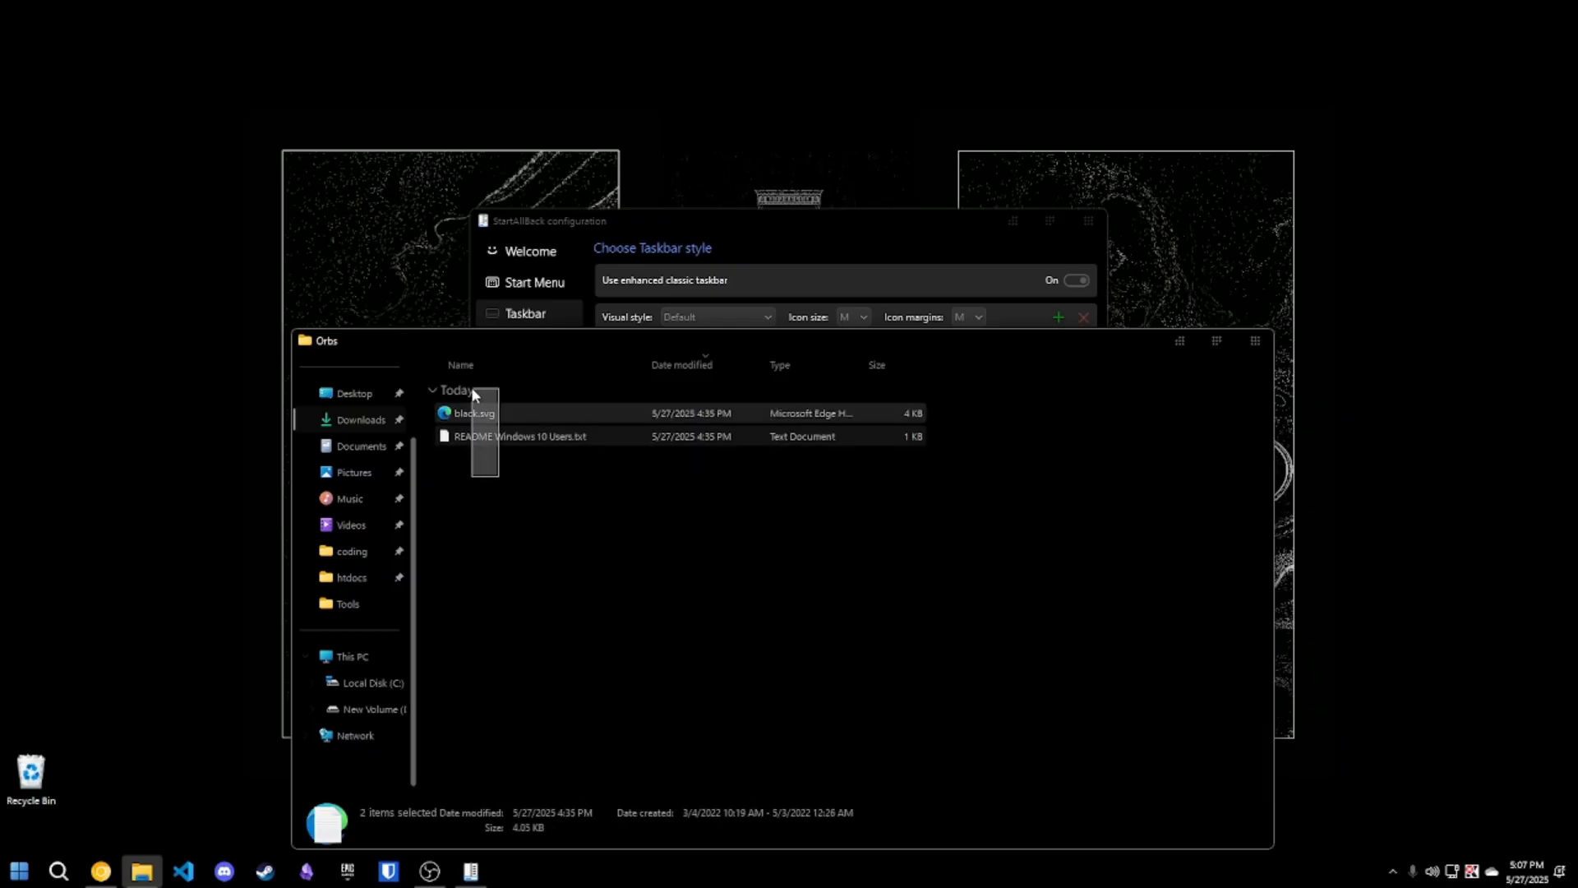
Open the destination folder C:\Program Files\StartAllBack\Orbs for the copied orb files.
click(363, 686)
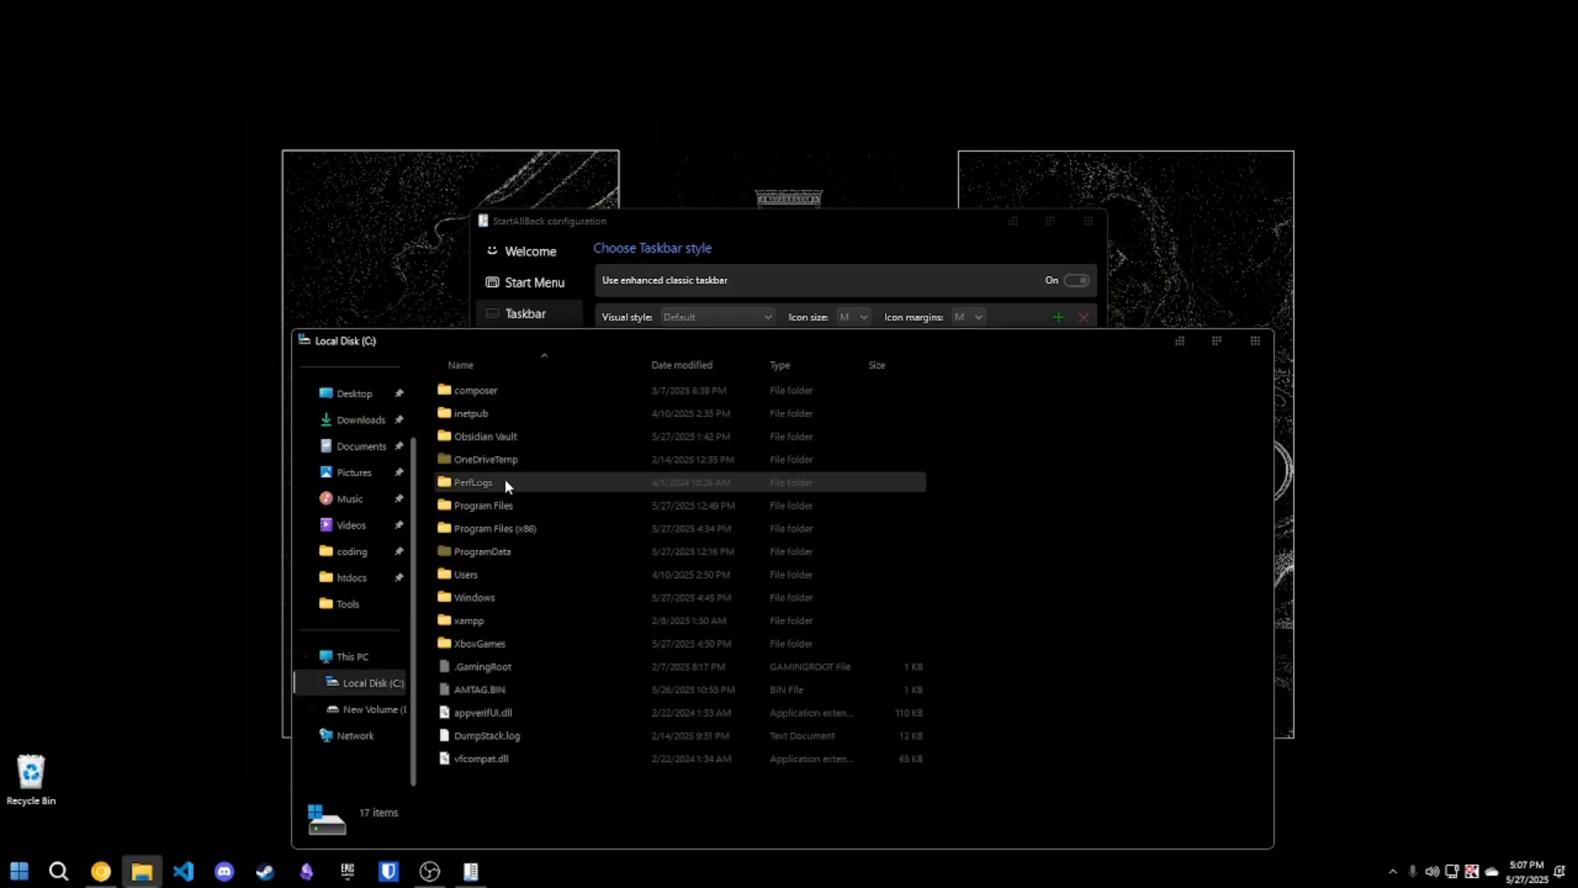
double_click(530, 505)
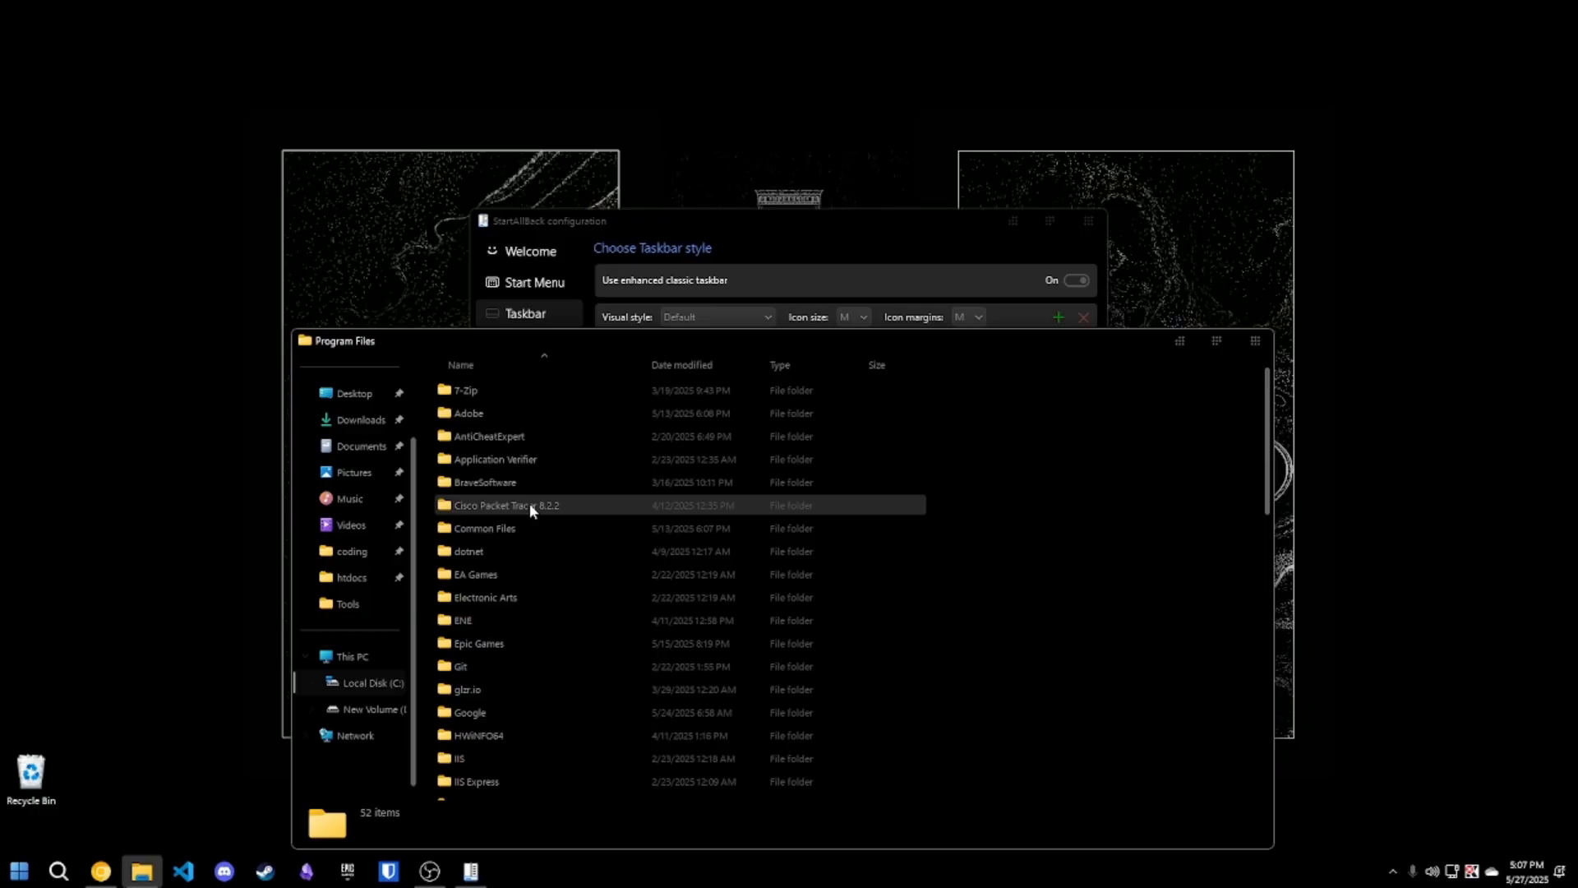
key(s)
double_click(497, 471)
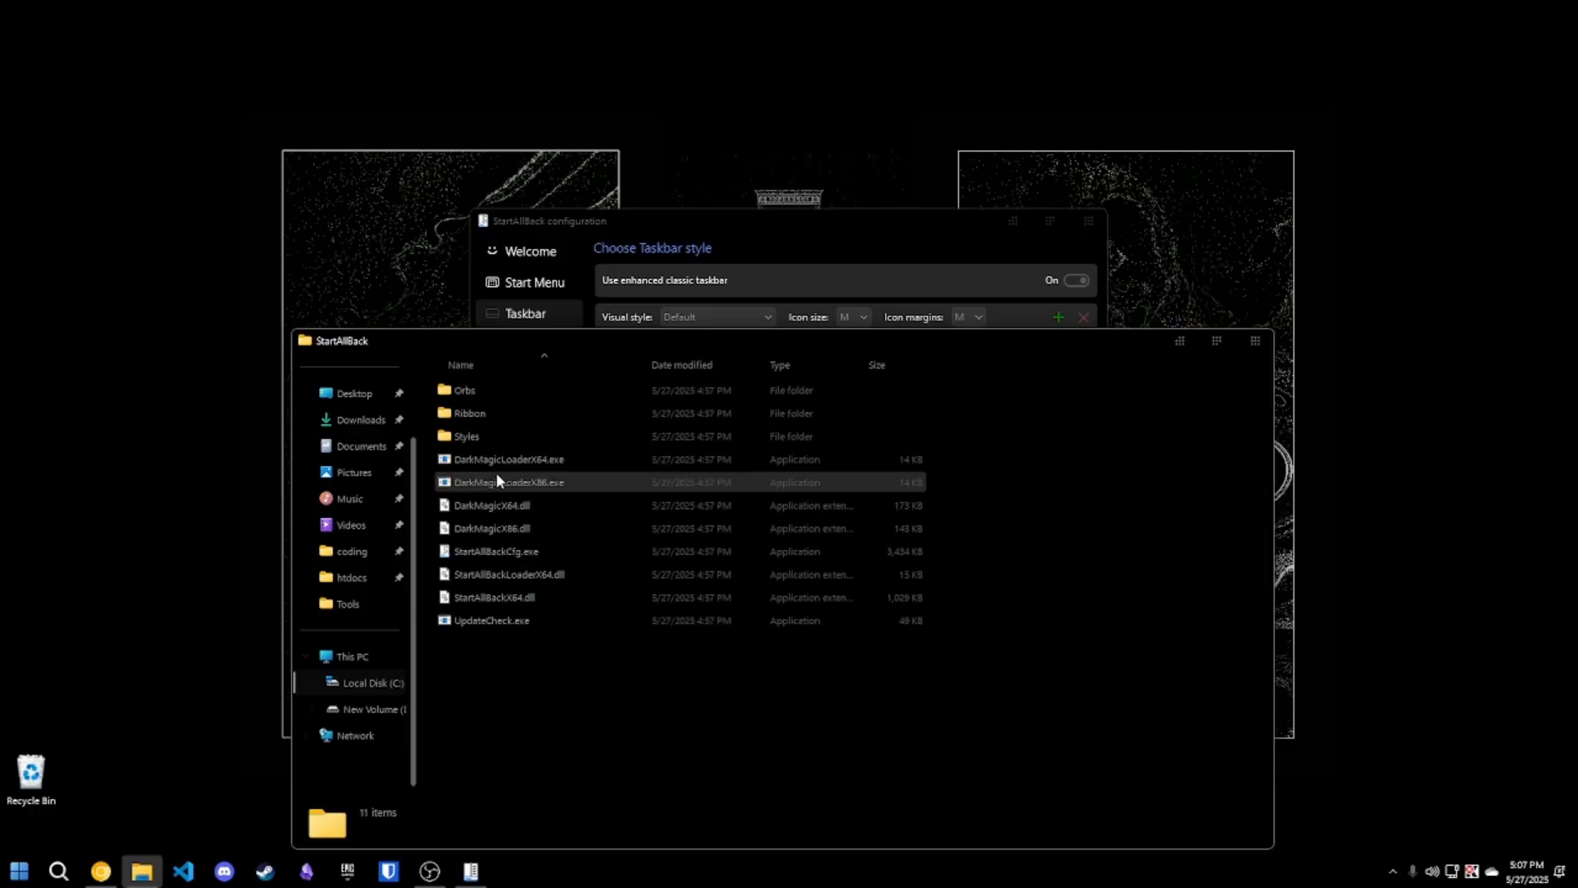
double_click(513, 392)
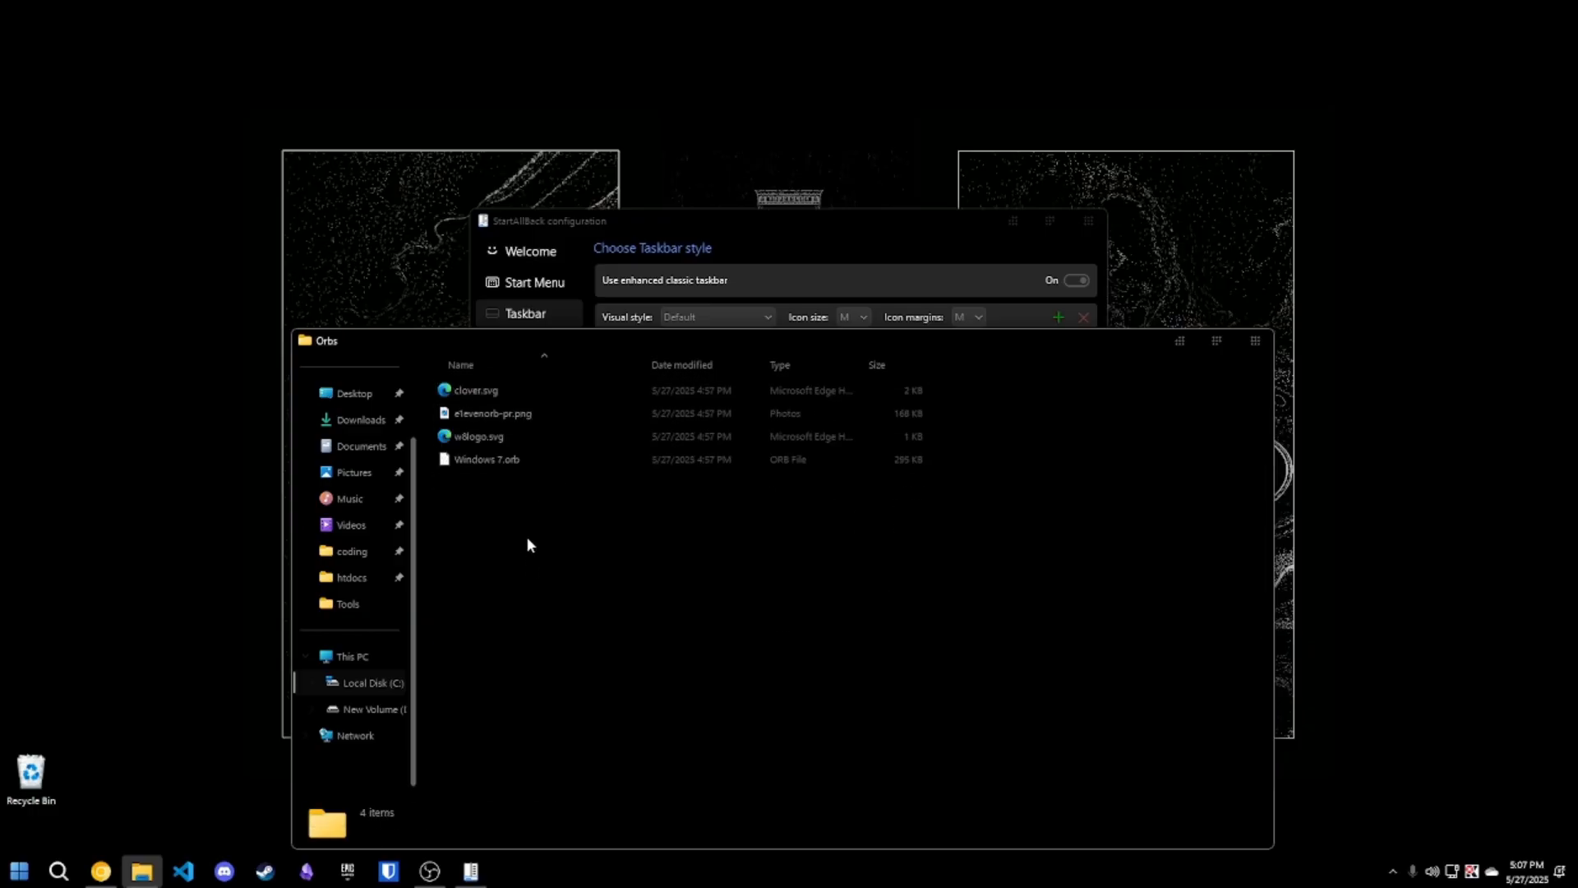
Paste the copied orb files into the StartAllBack Orbs folder, granting administrator permission for the copy.
key(ctrl+v)
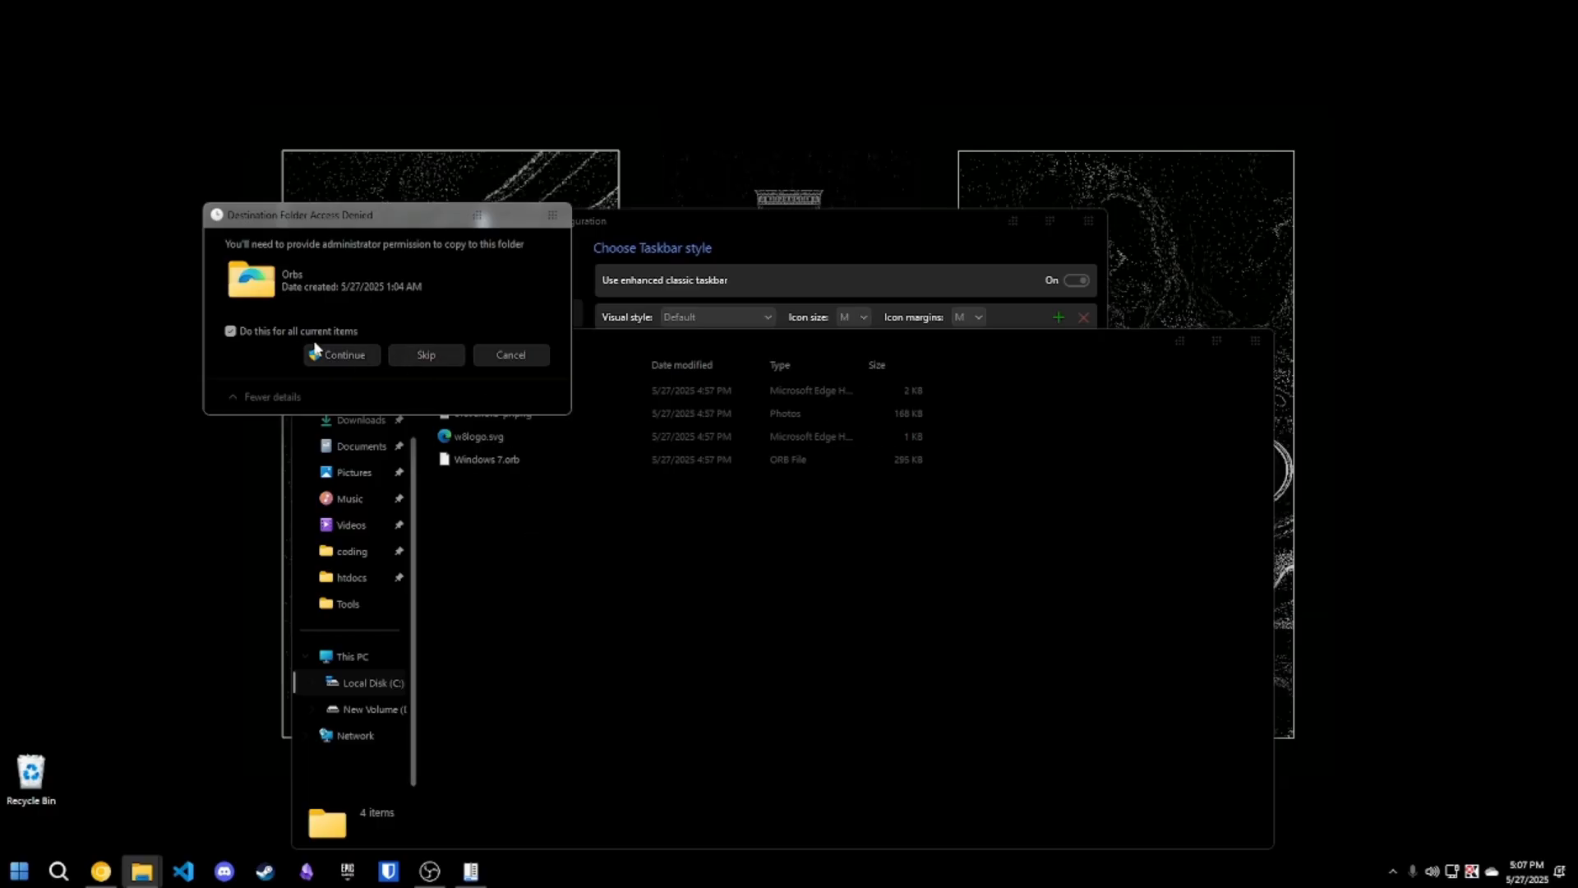
click(327, 351)
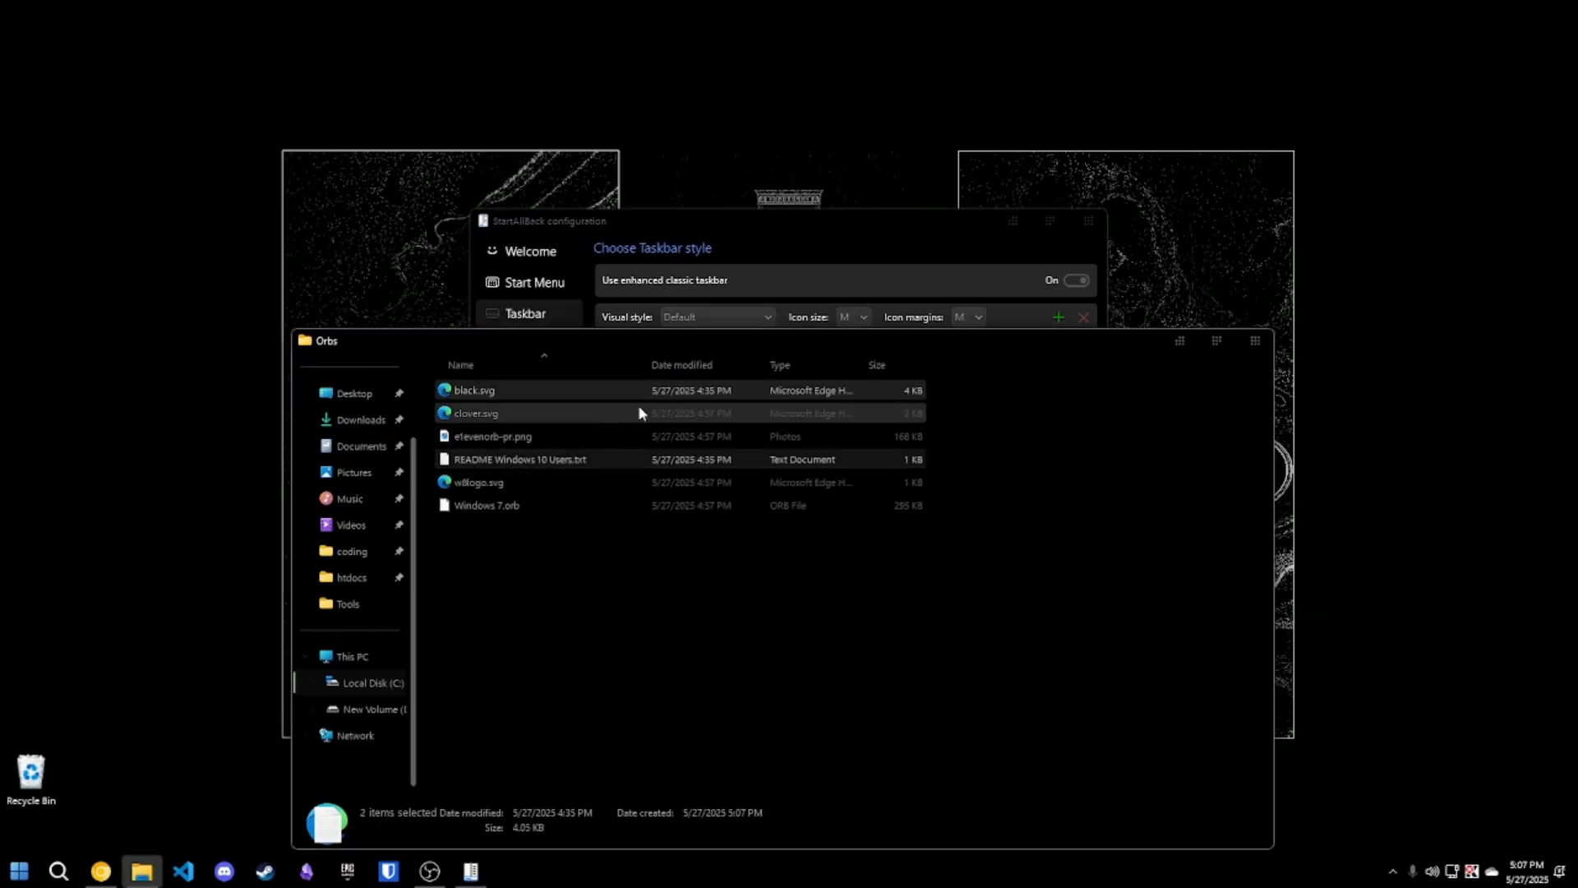
Copy Black SAB.msstyles from the Styles folder inside StartAllBack (10-11) of the Black for Windows folder in Downloads\Tools.
click(361, 419)
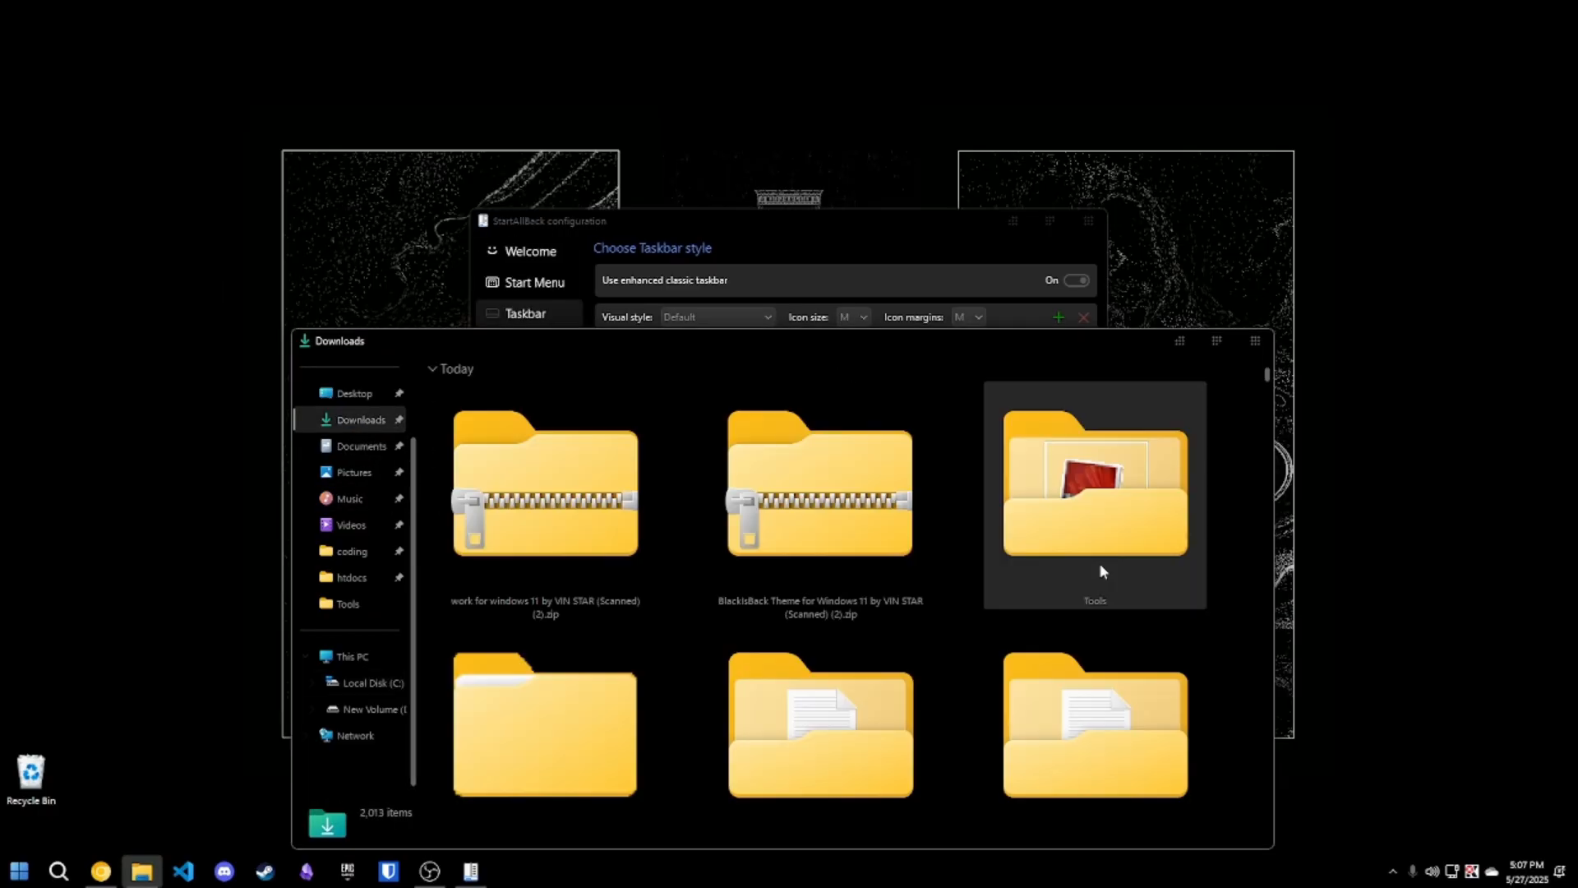
double_click(1074, 536)
scroll(1005, 535, down, 4)
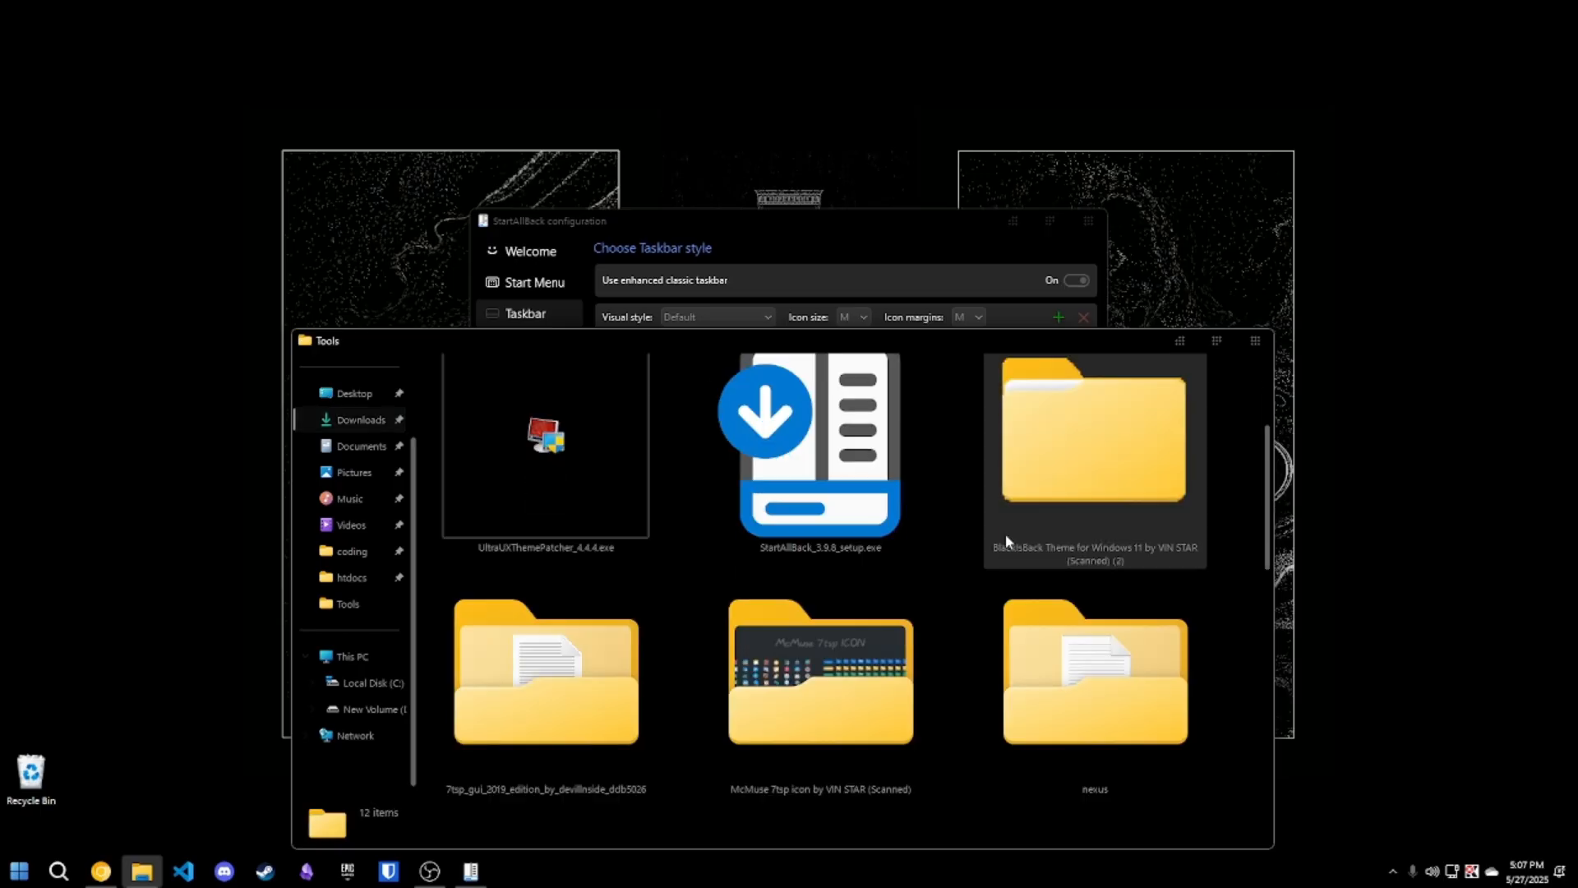
double_click(859, 622)
click(481, 411)
double_click(480, 411)
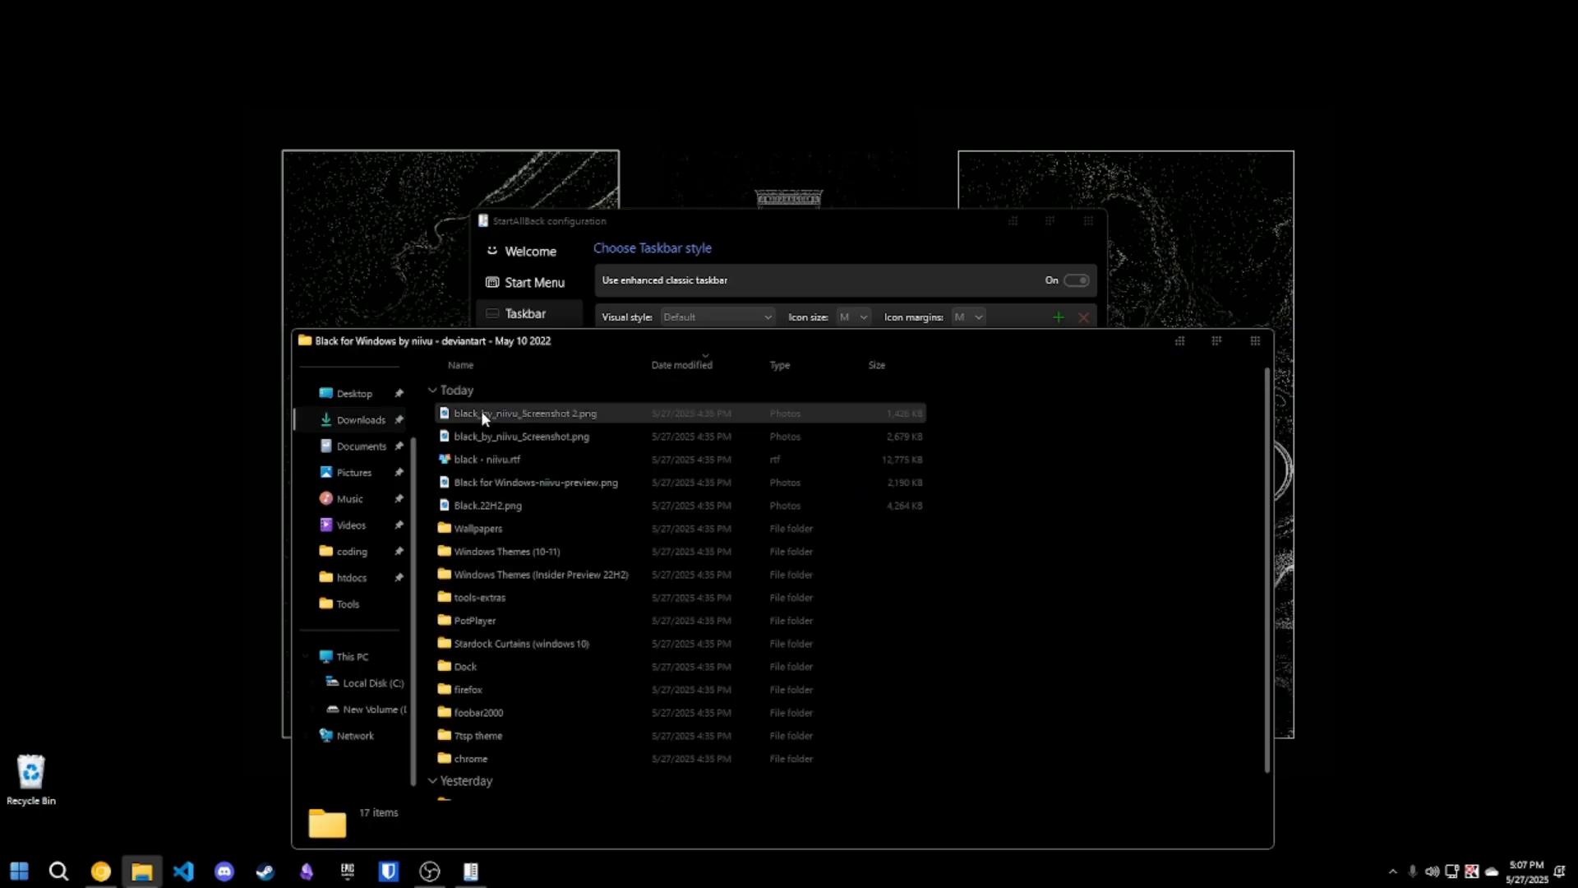
double_click(482, 787)
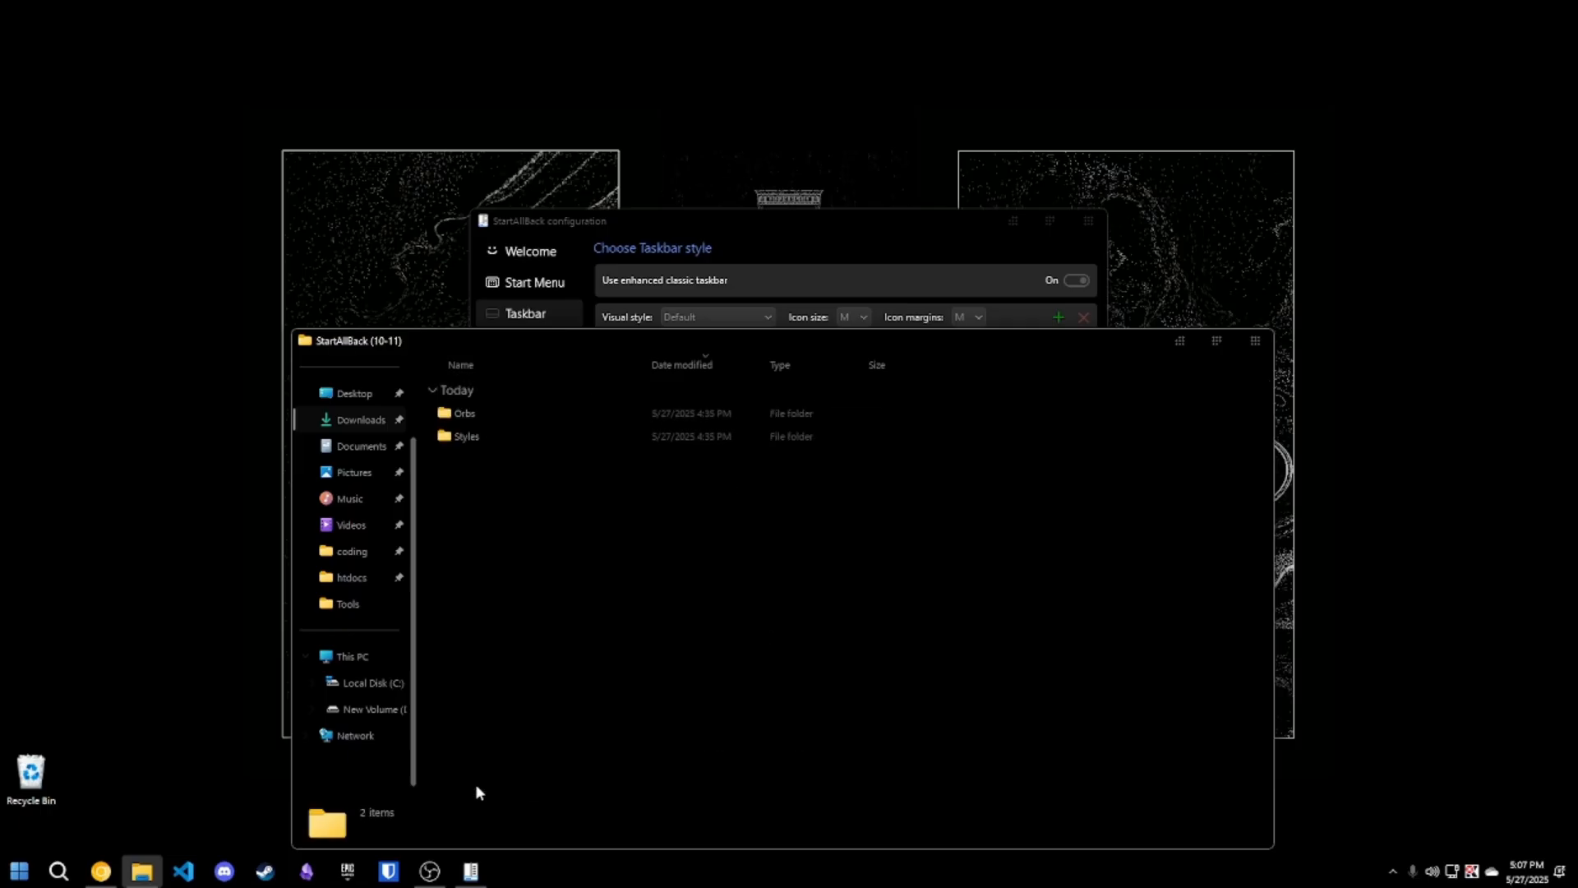
double_click(481, 433)
click(483, 413)
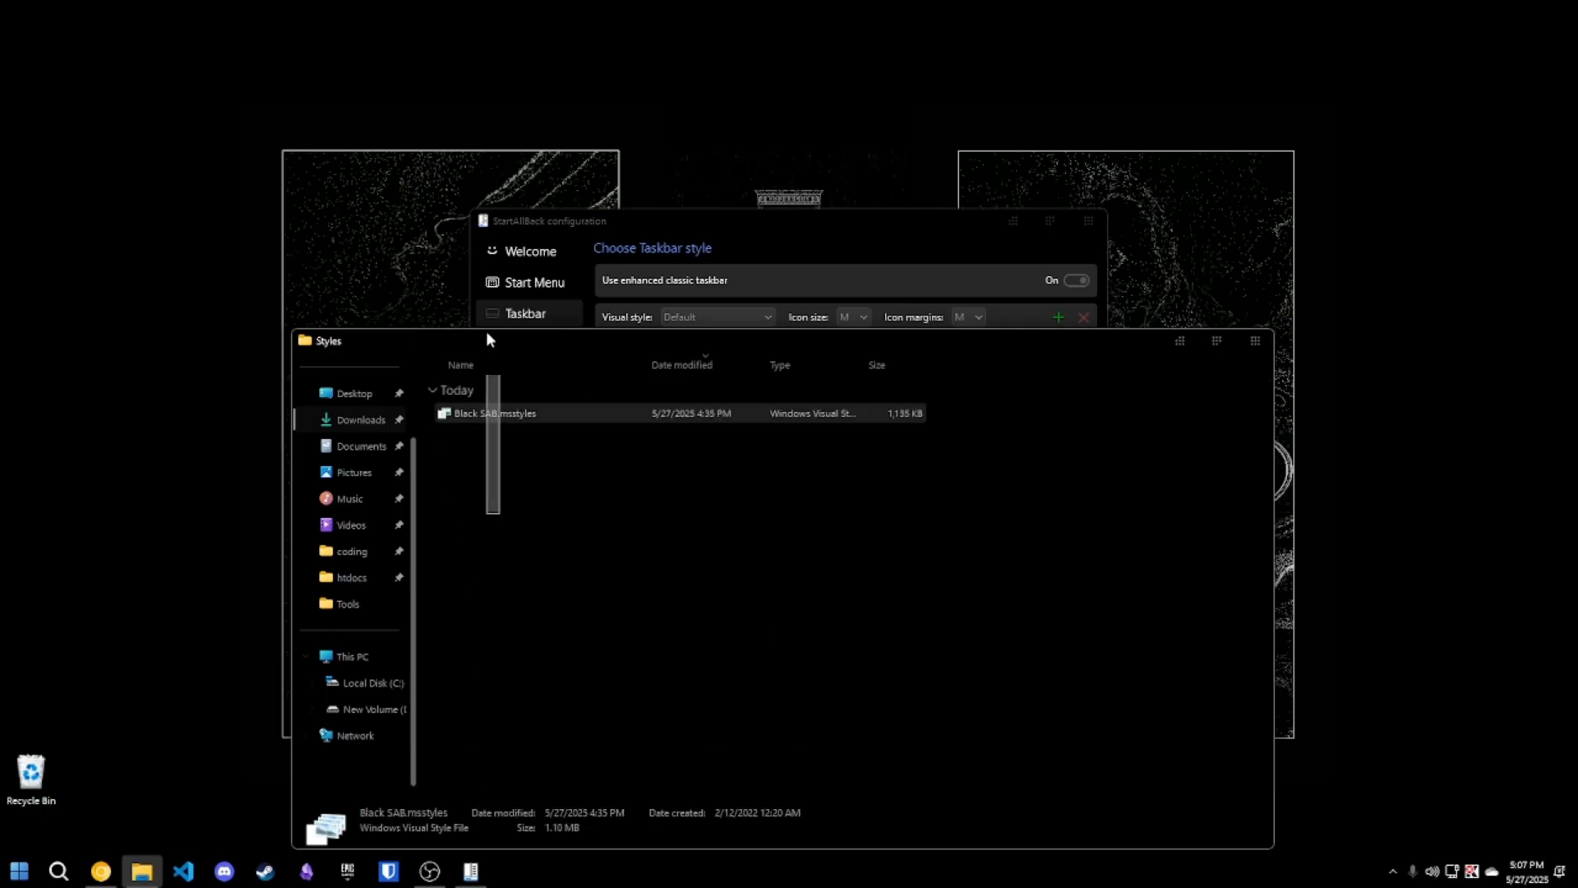
Paste the copied style file into C:\Program Files\StartAllBack\Styles, granting administrator permission.
click(343, 684)
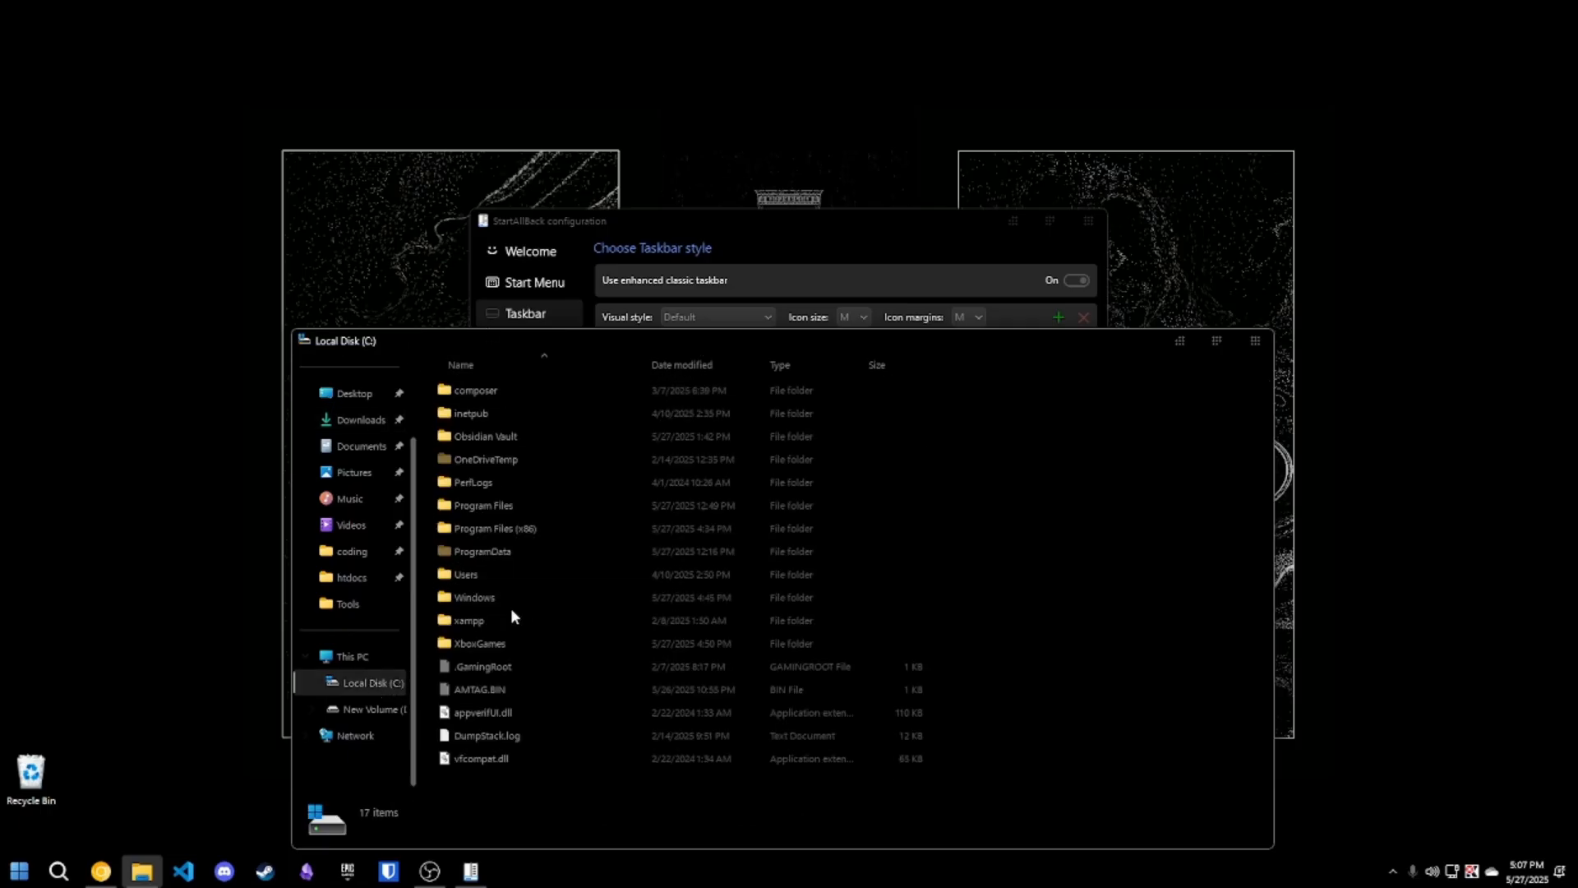
double_click(492, 505)
scroll(491, 504, down, 10)
double_click(507, 466)
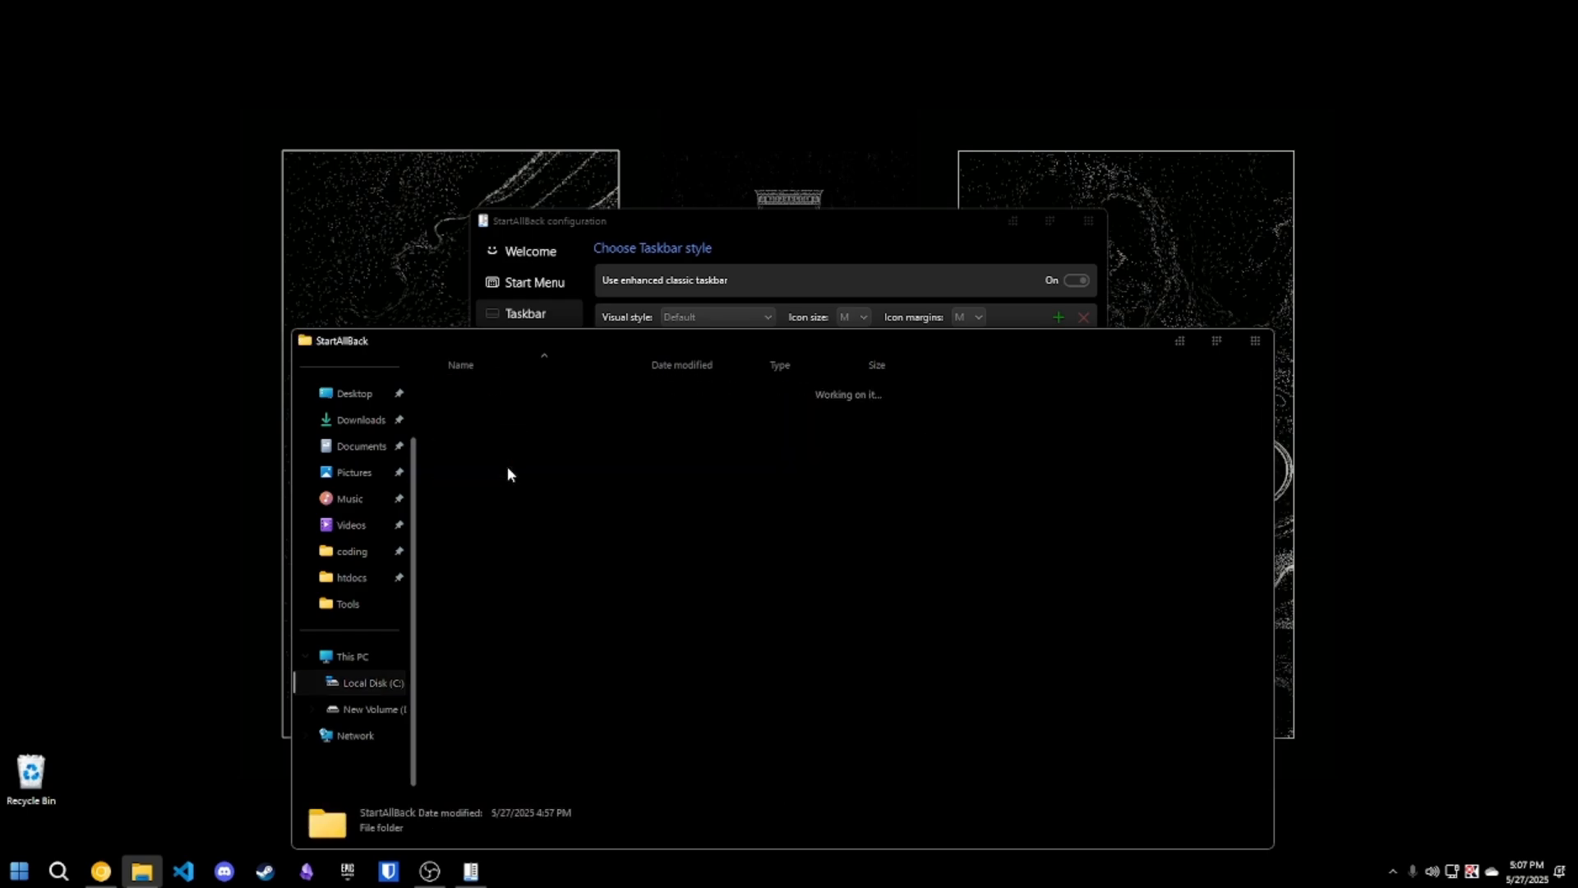
double_click(512, 437)
key(ctrl+v)
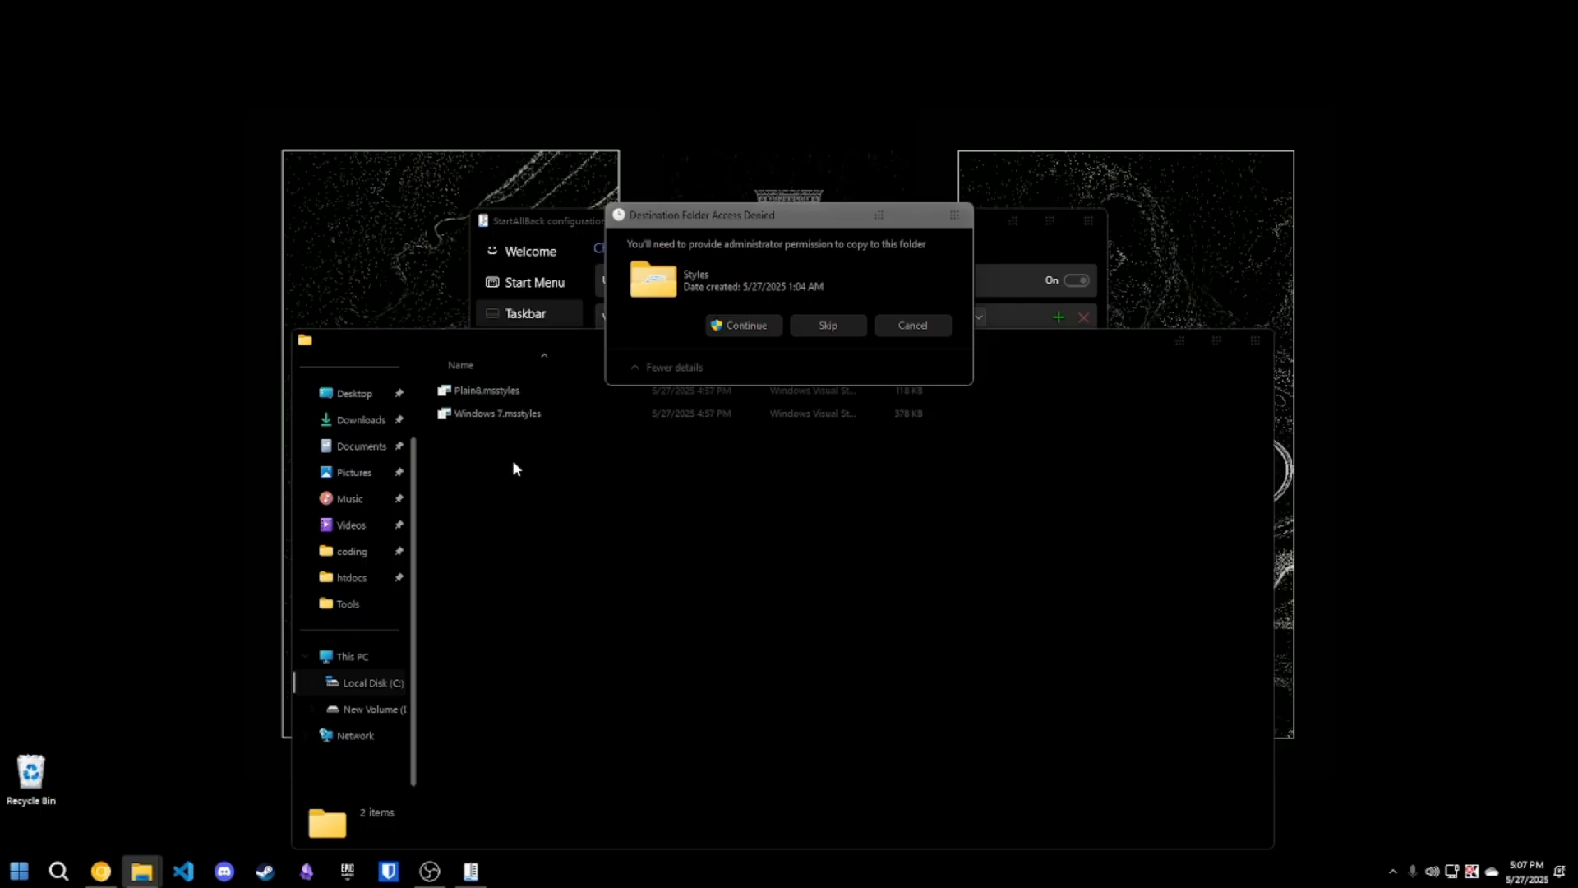
click(766, 327)
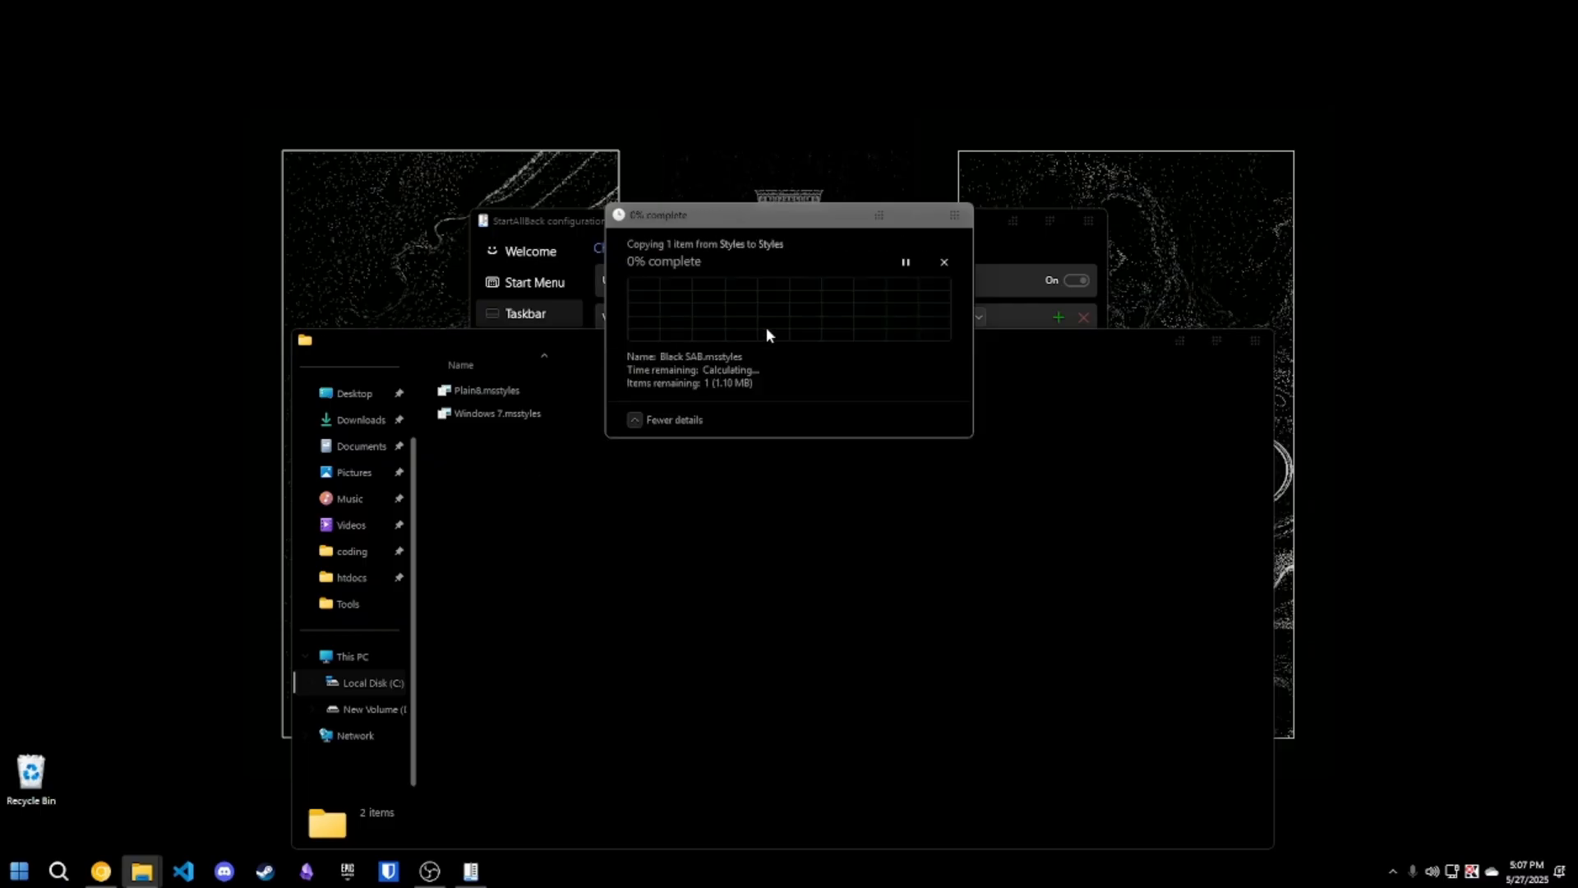
Close the file window, restart the StartAllBack configuration and choose the small black dot as the start button orb.
click(1253, 339)
click(1089, 221)
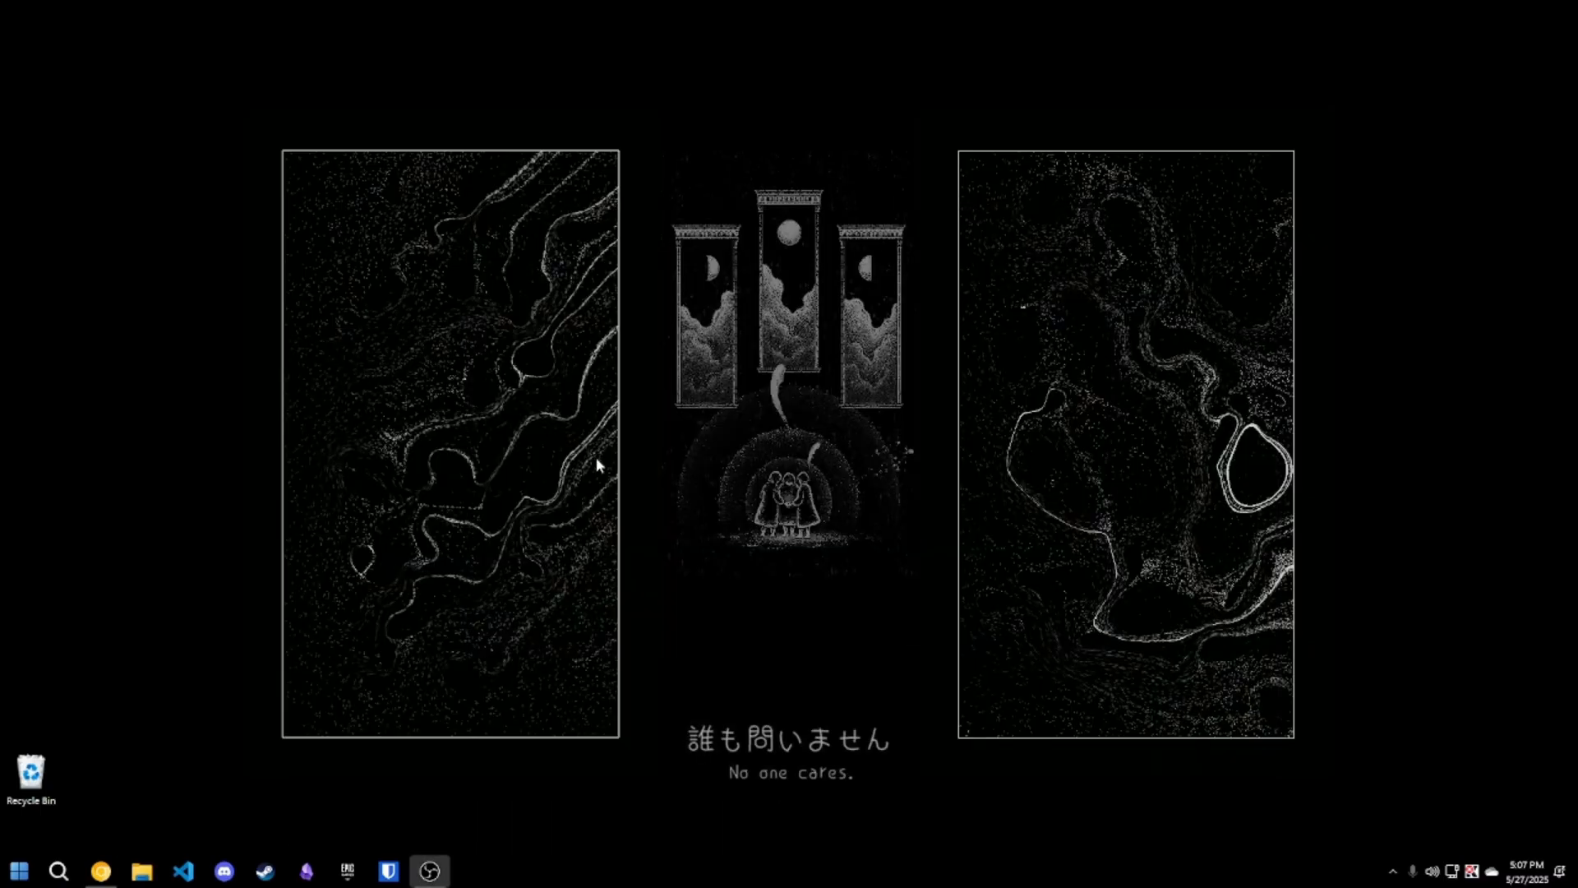
right_click(33, 865)
click(46, 836)
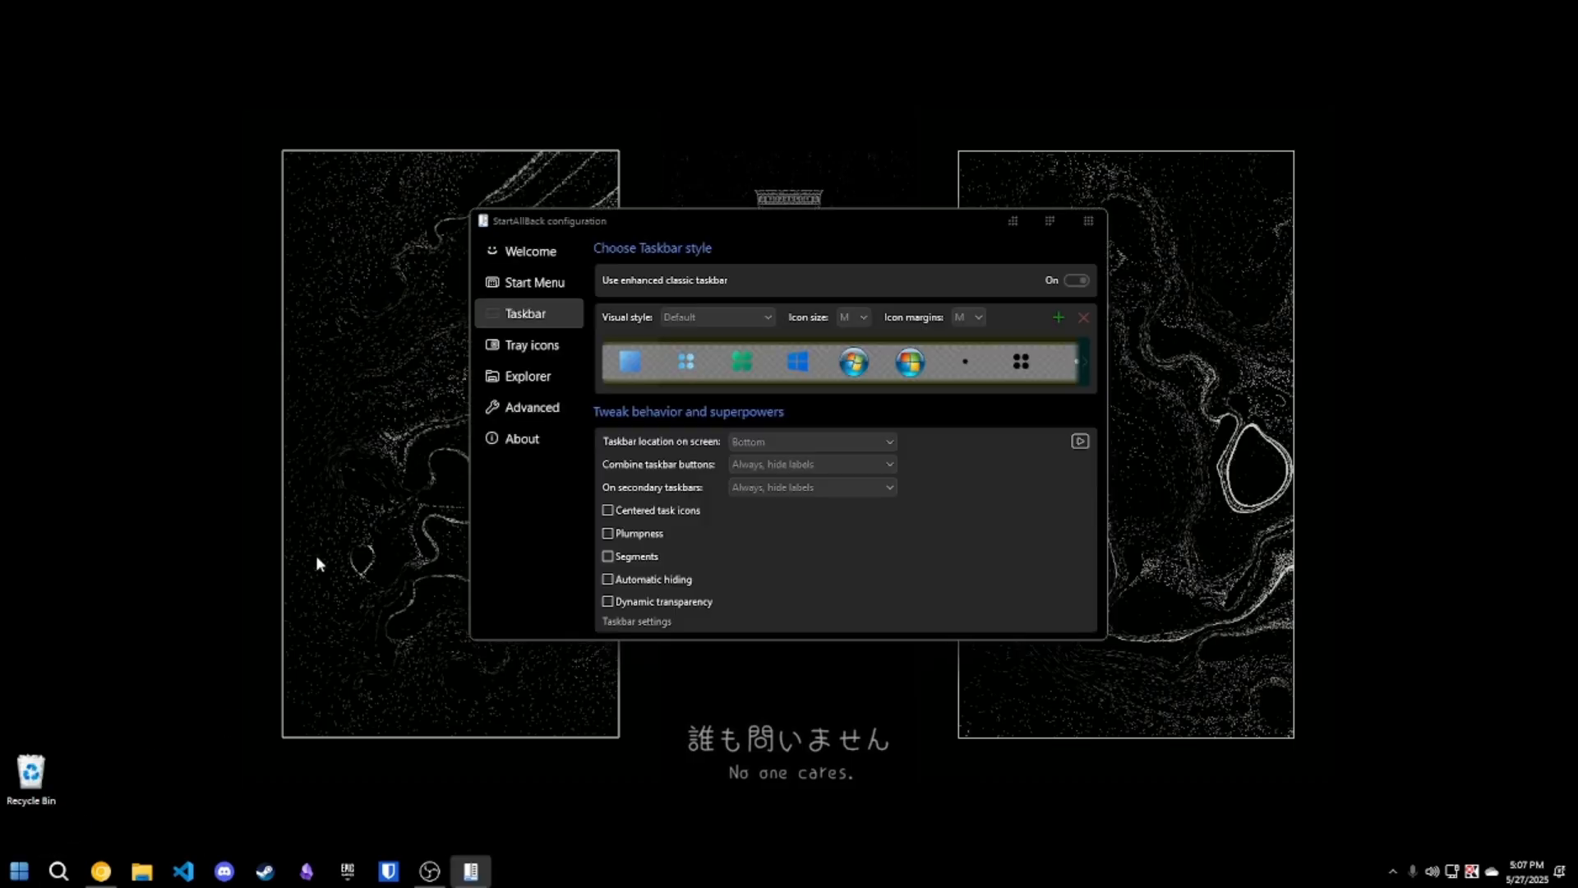
click(1085, 363)
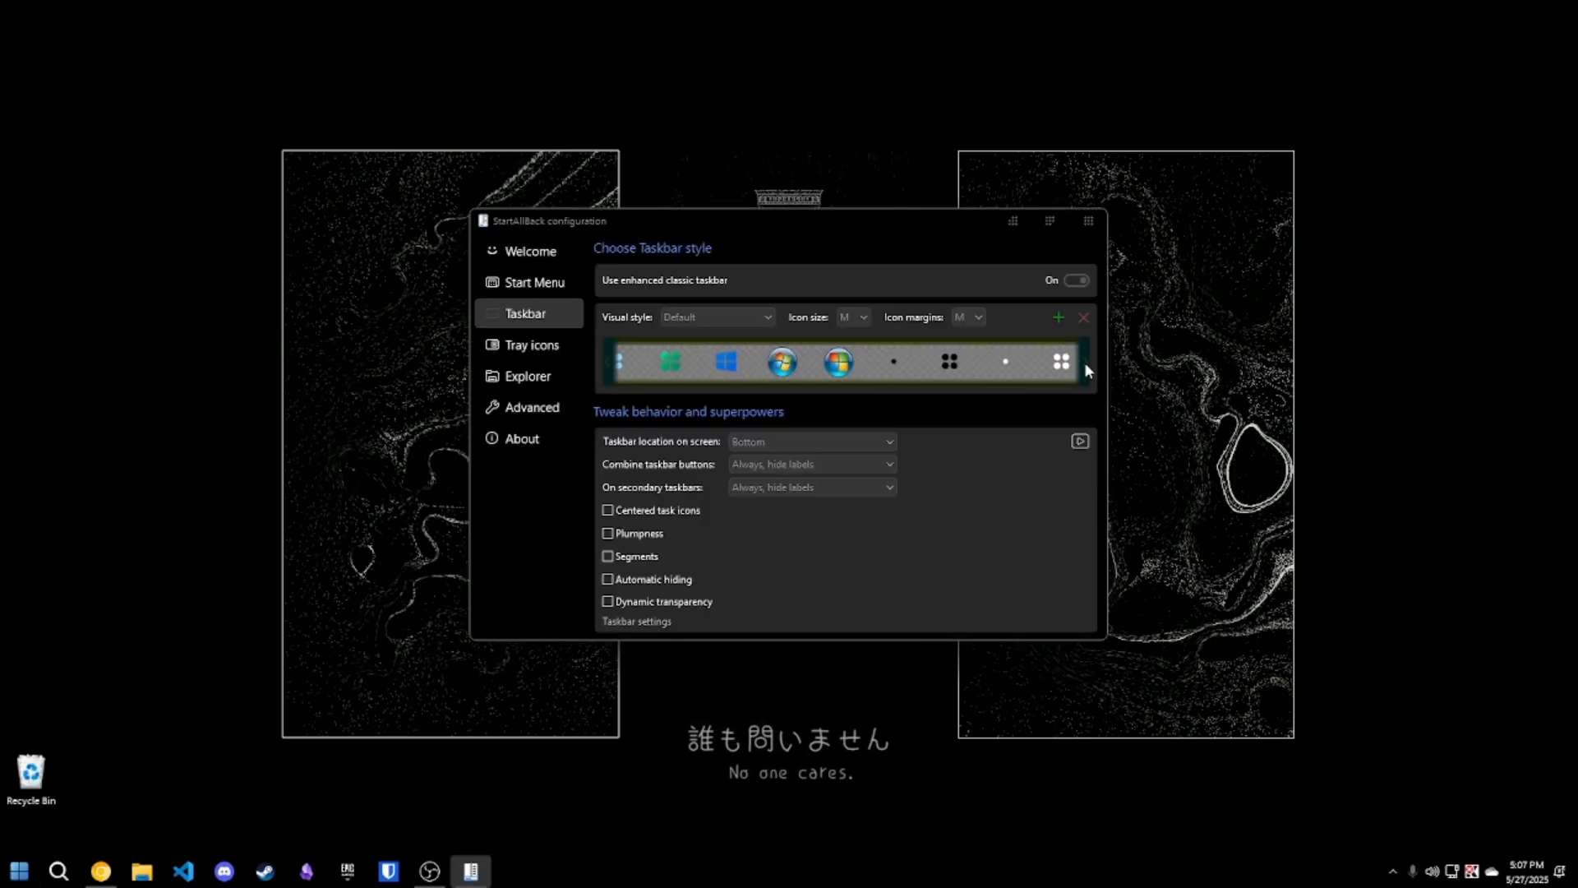
click(881, 365)
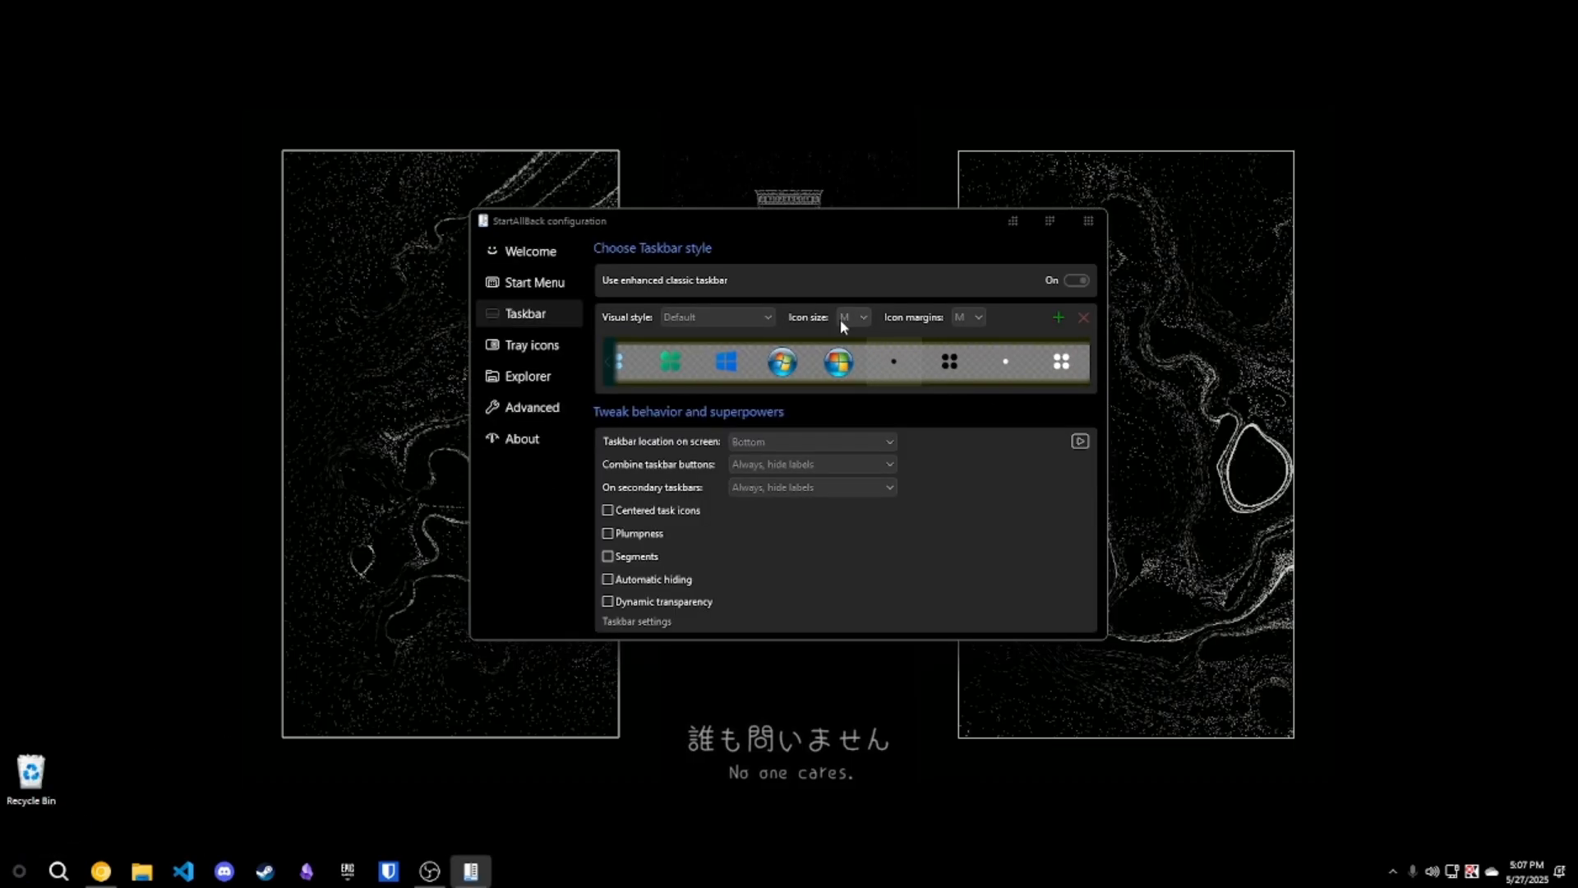
Compare the Black SAB and Default visual styles on the taskbar, finishing with Black SAB selected.
click(716, 317)
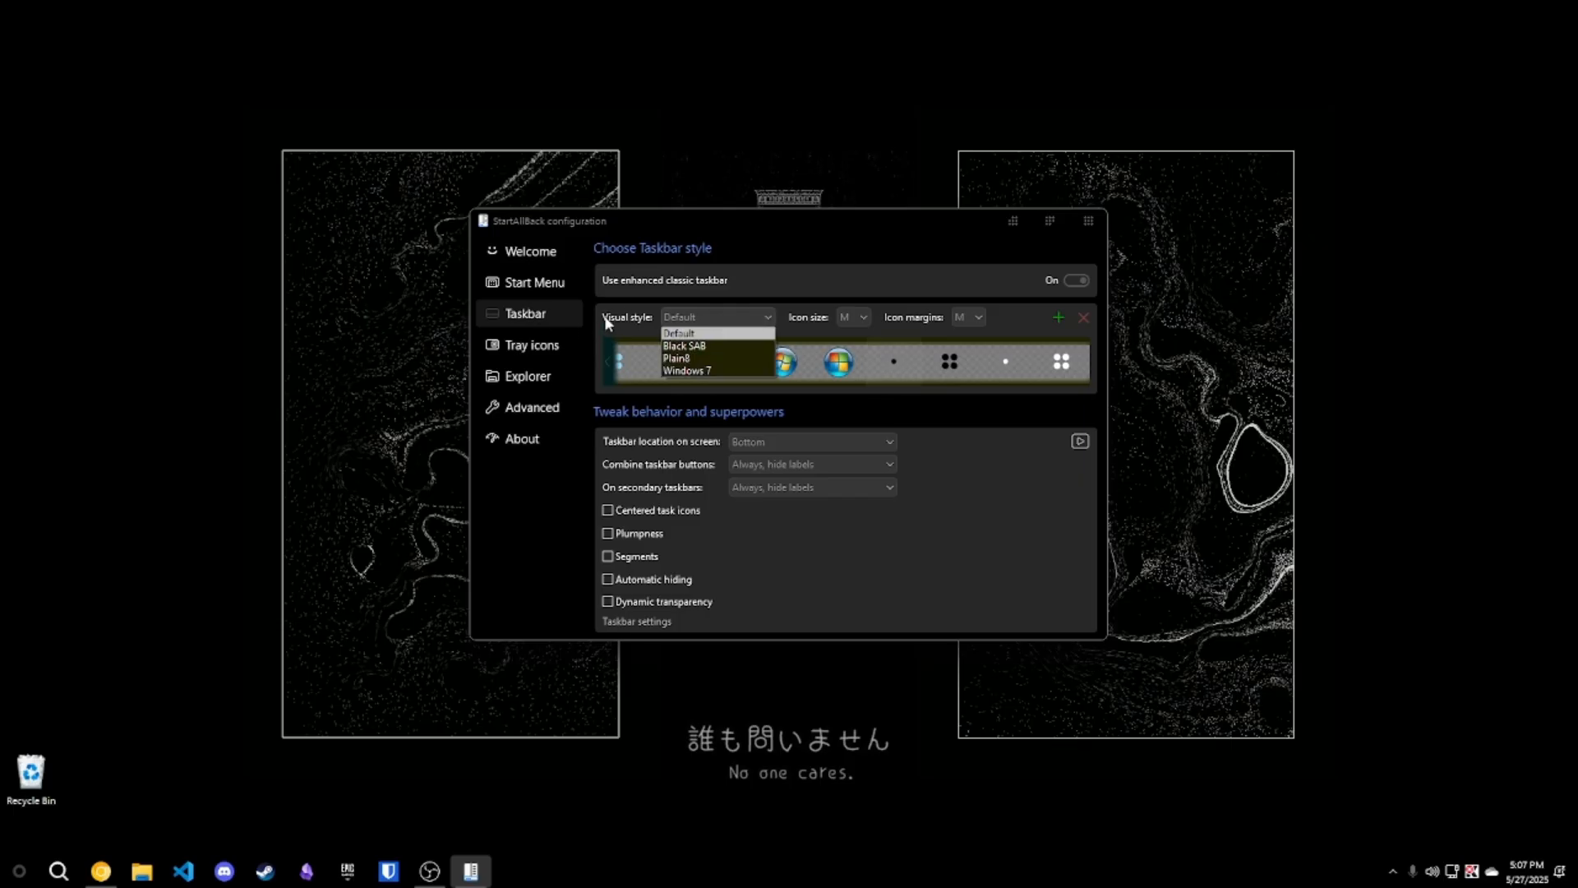
click(712, 348)
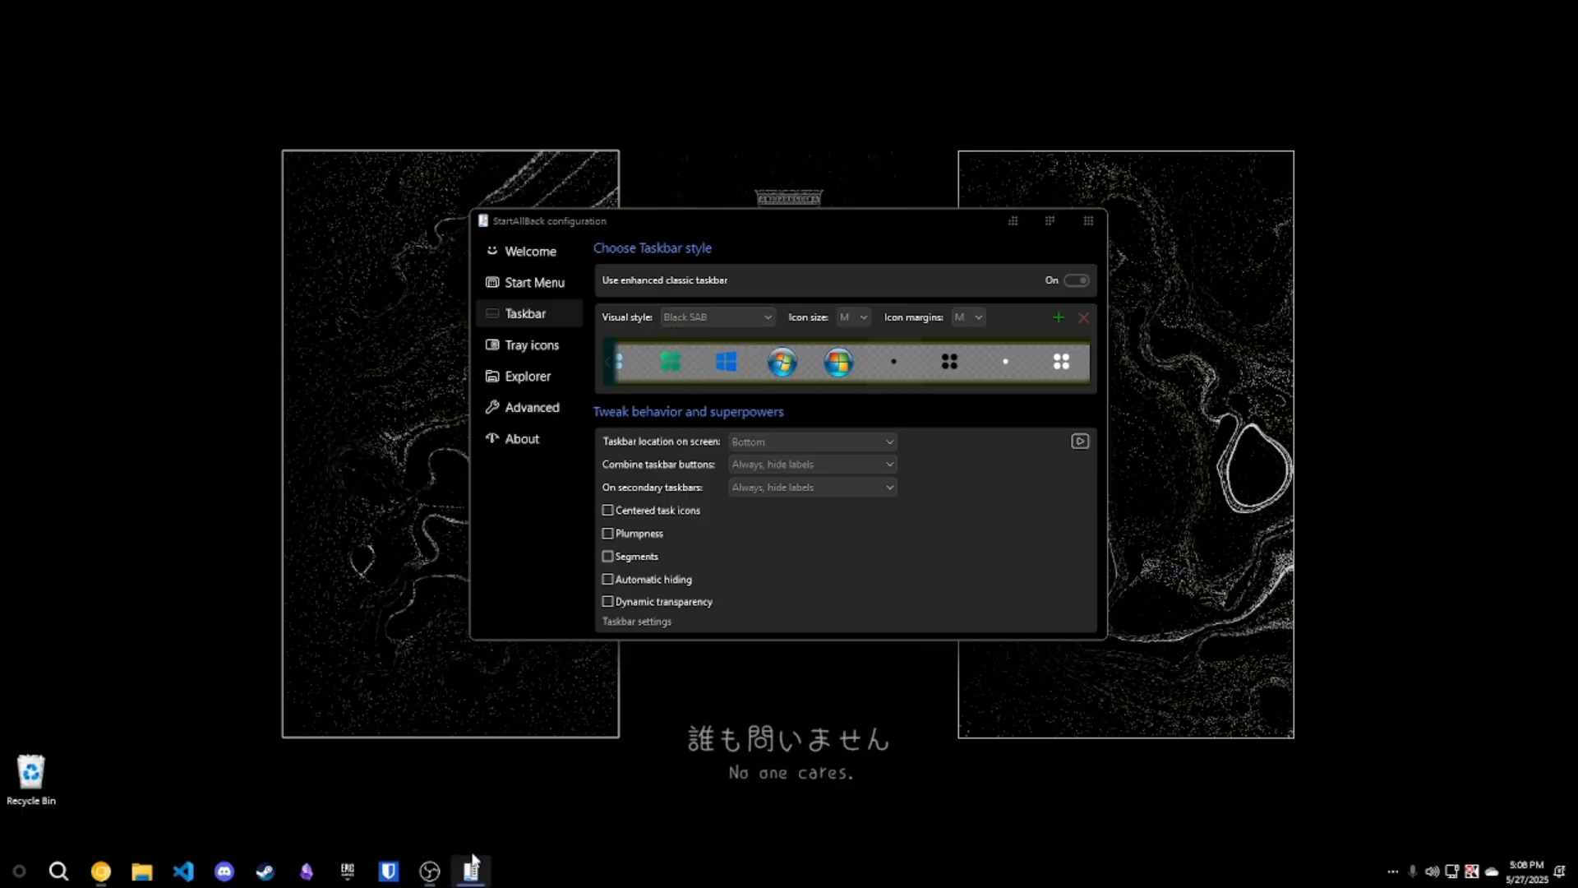
click(701, 327)
click(705, 336)
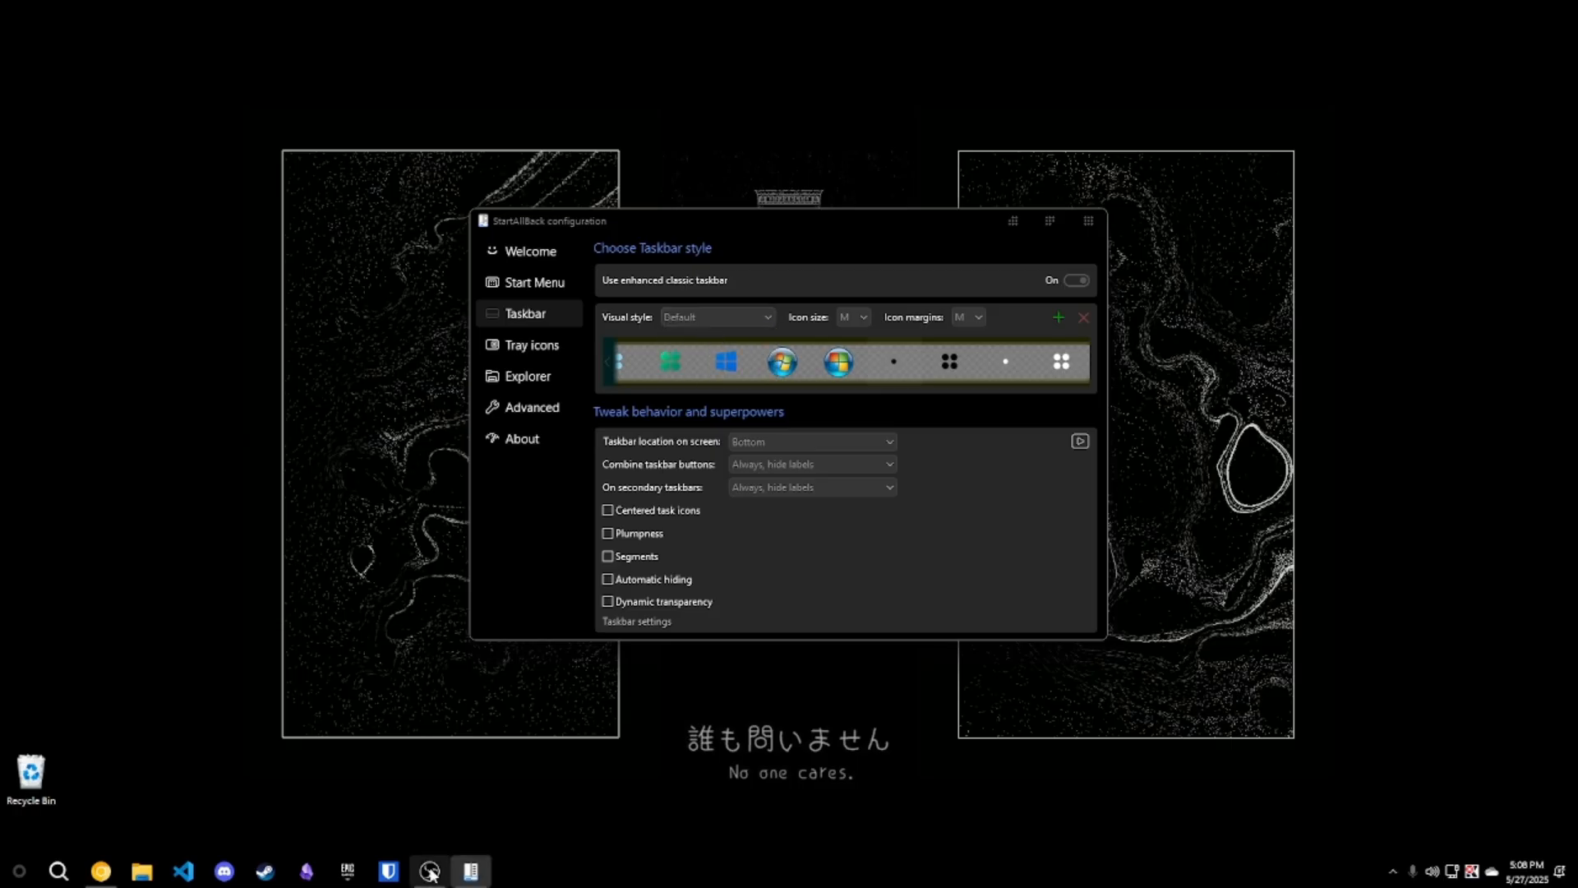
click(701, 319)
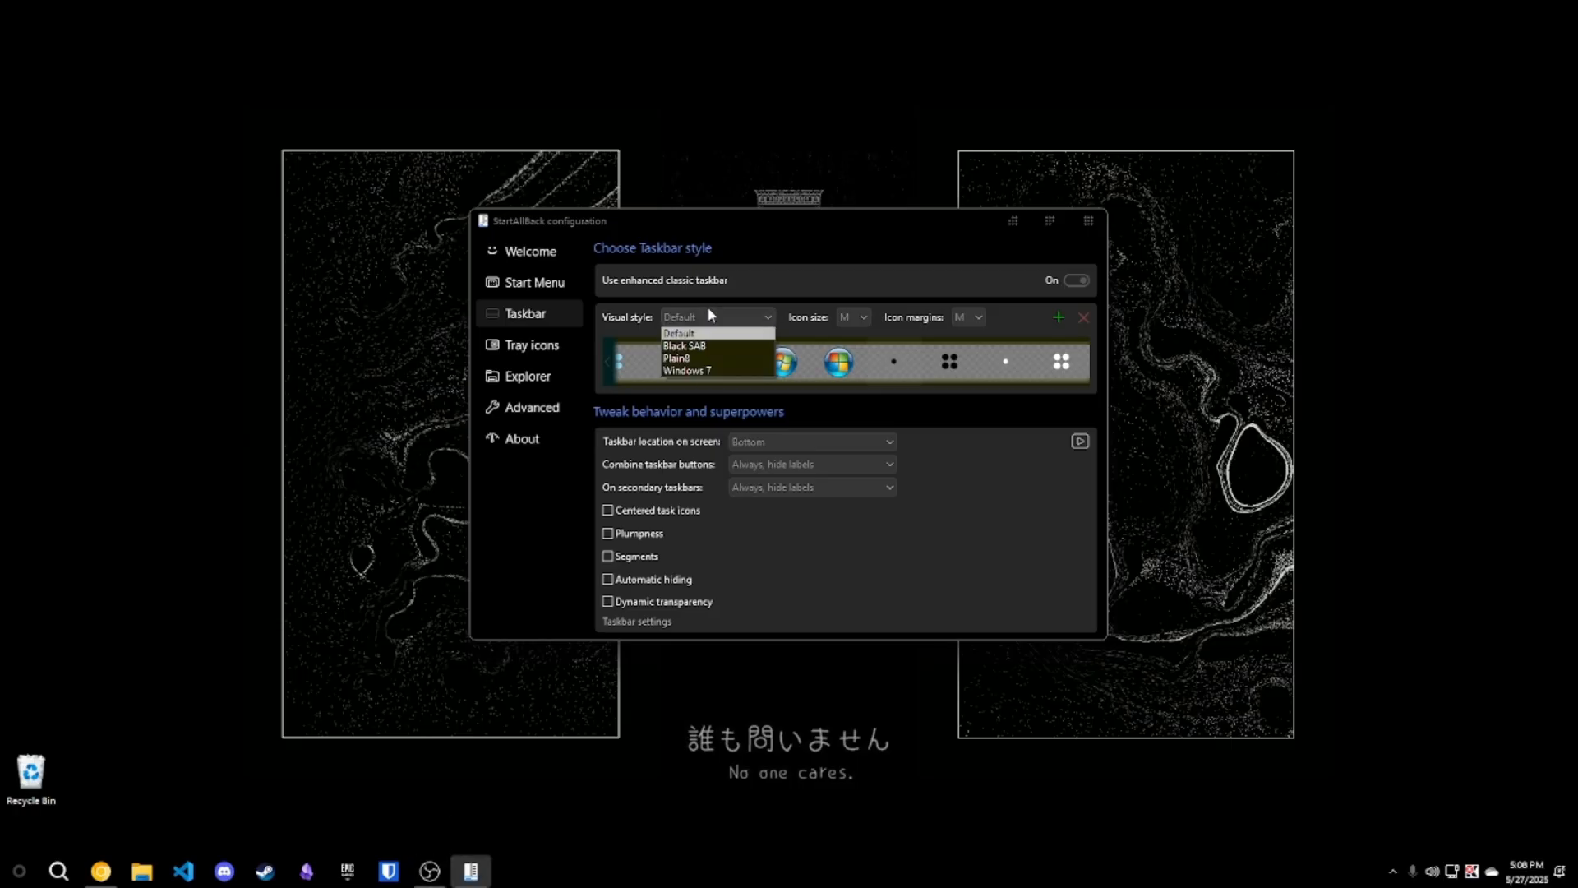
click(711, 348)
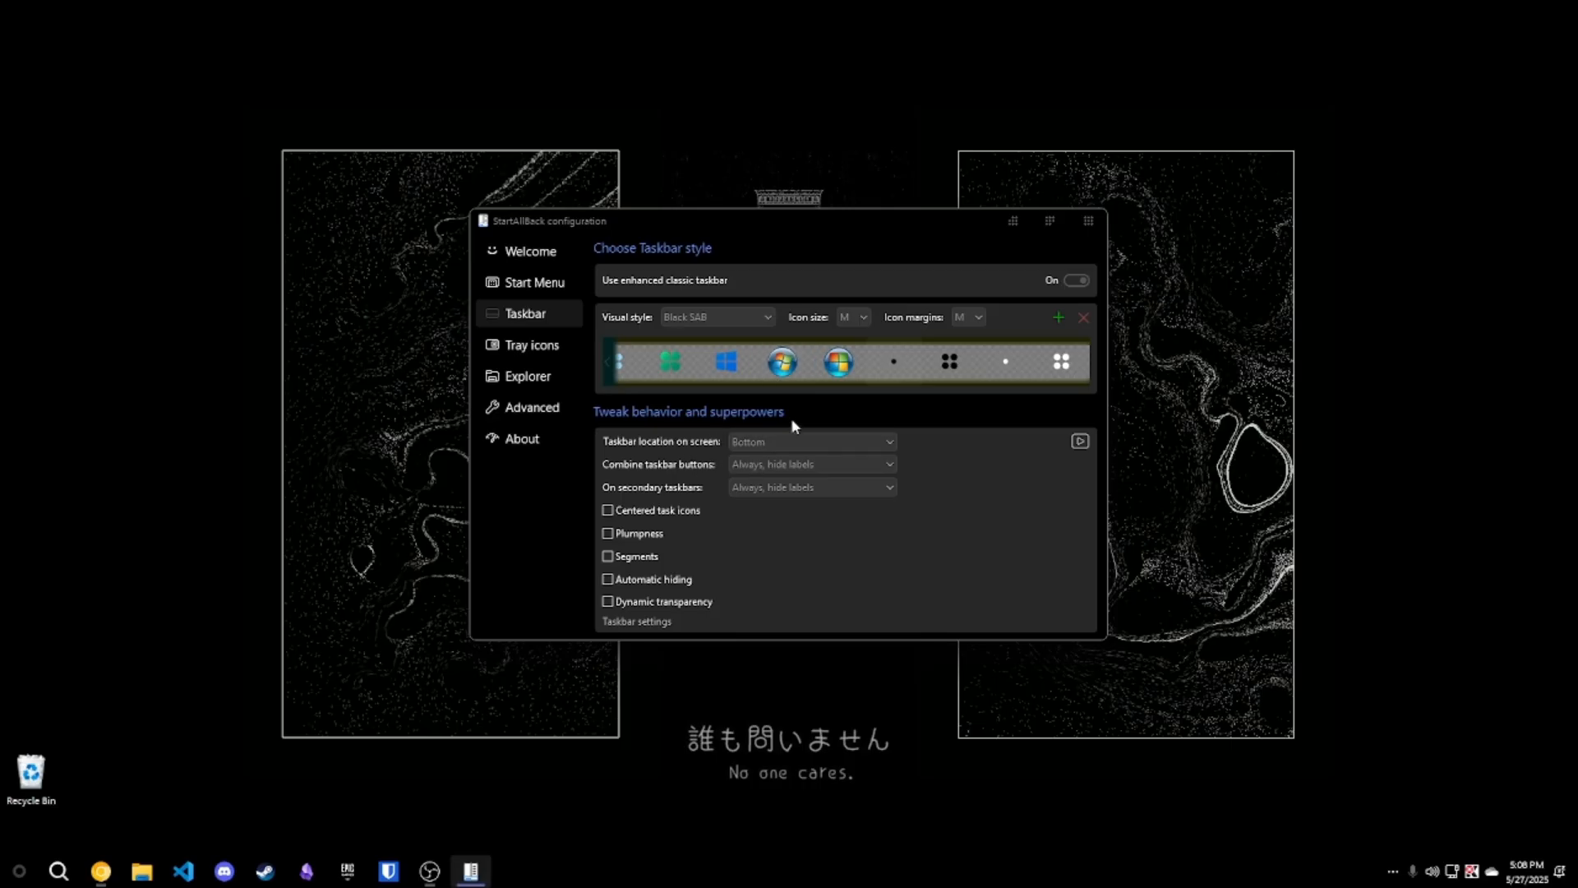
Set the taskbar location to Right and center the task icons separately from the start button.
click(834, 439)
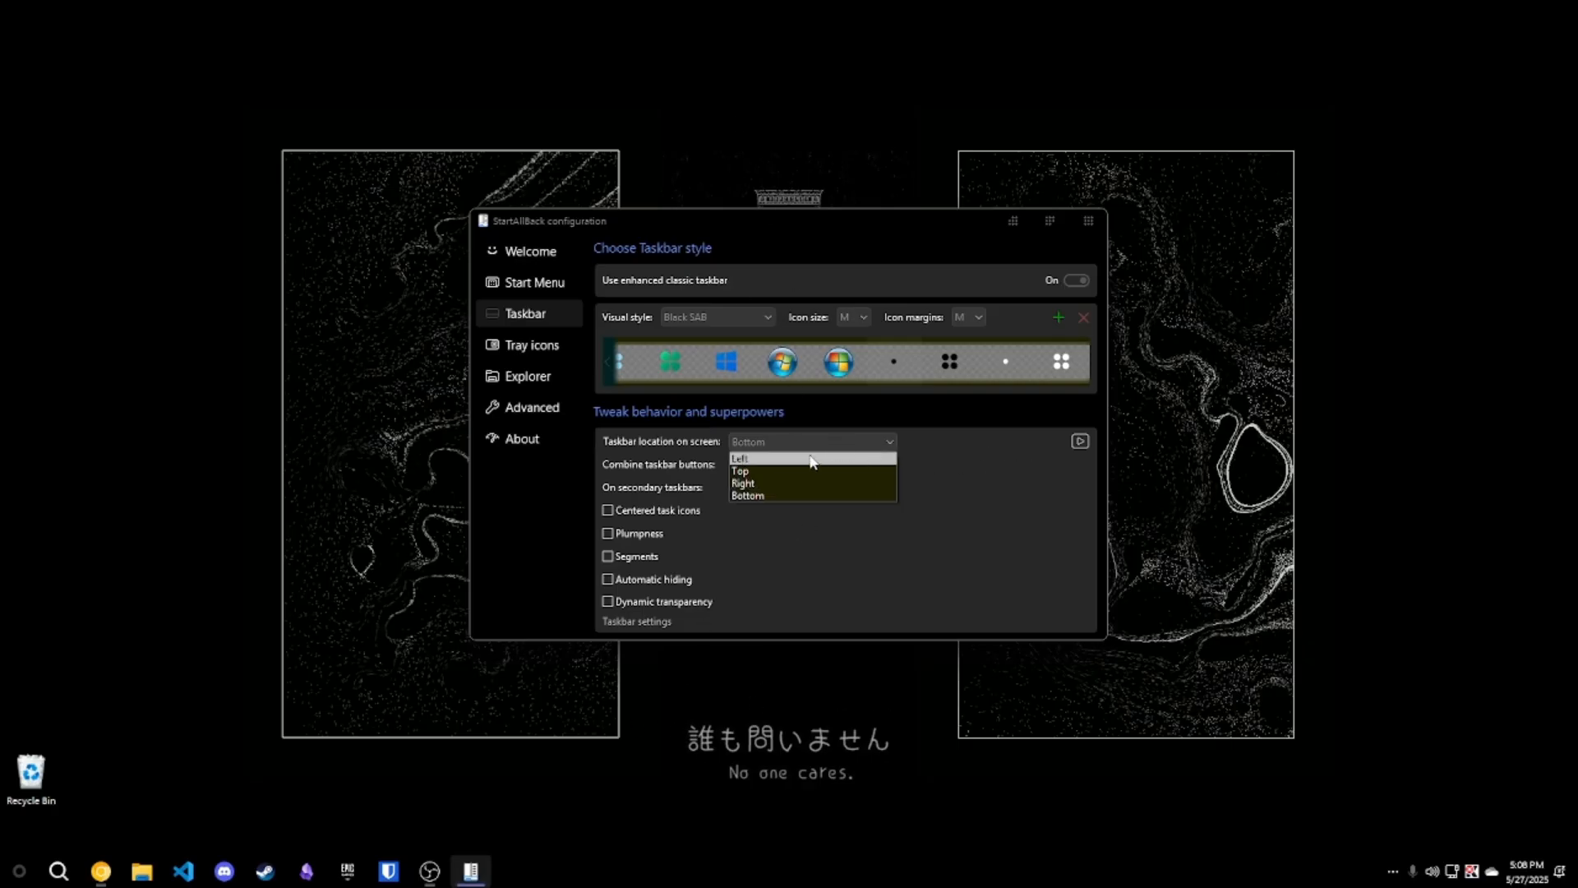
click(758, 485)
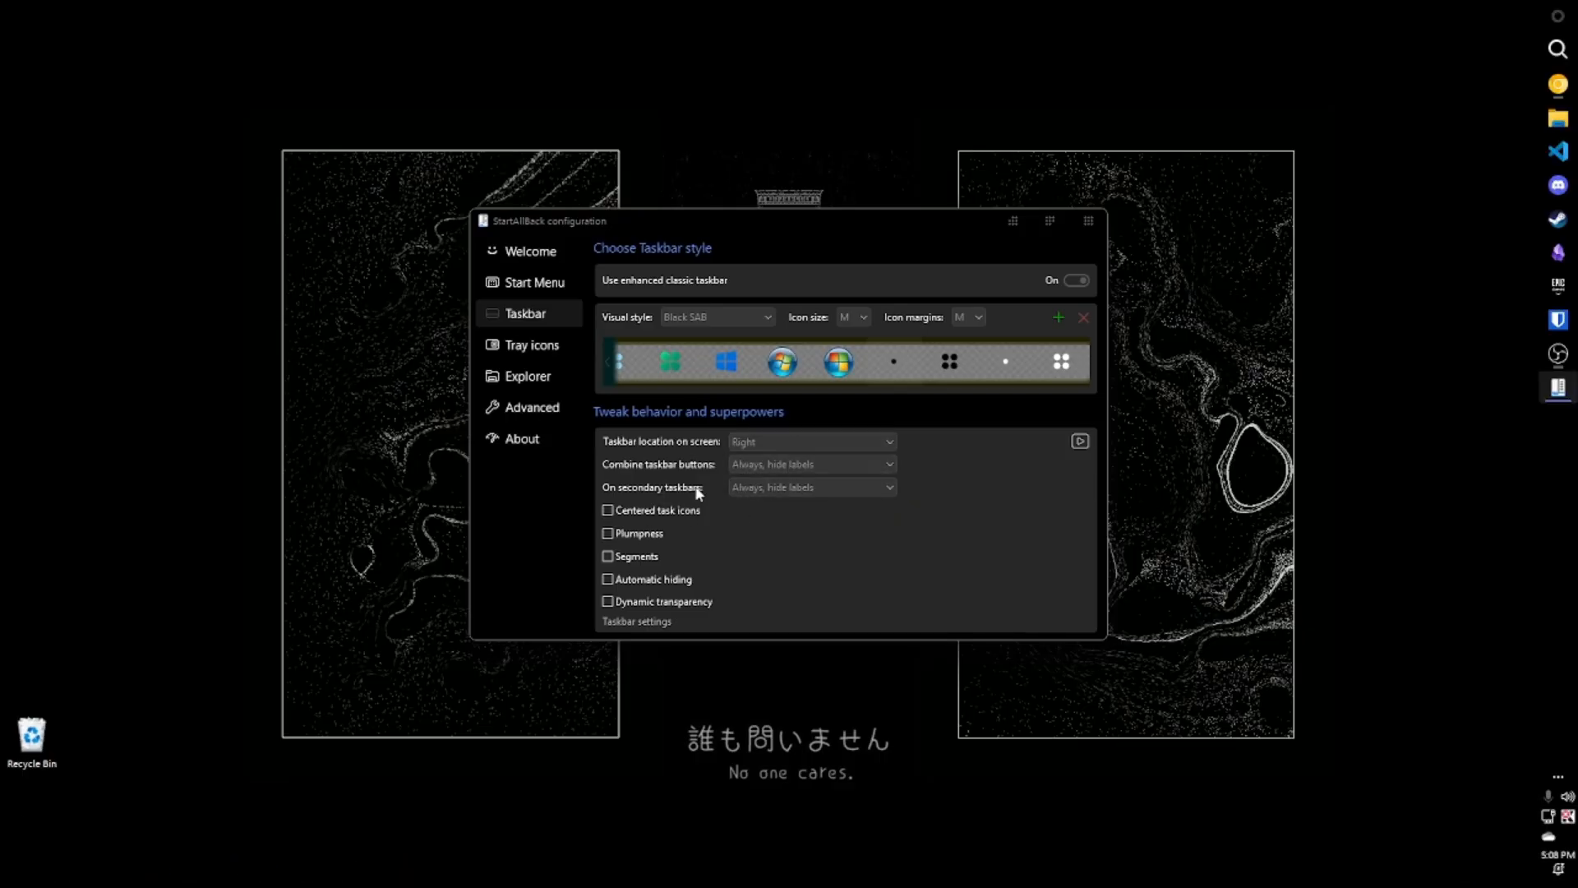
click(611, 513)
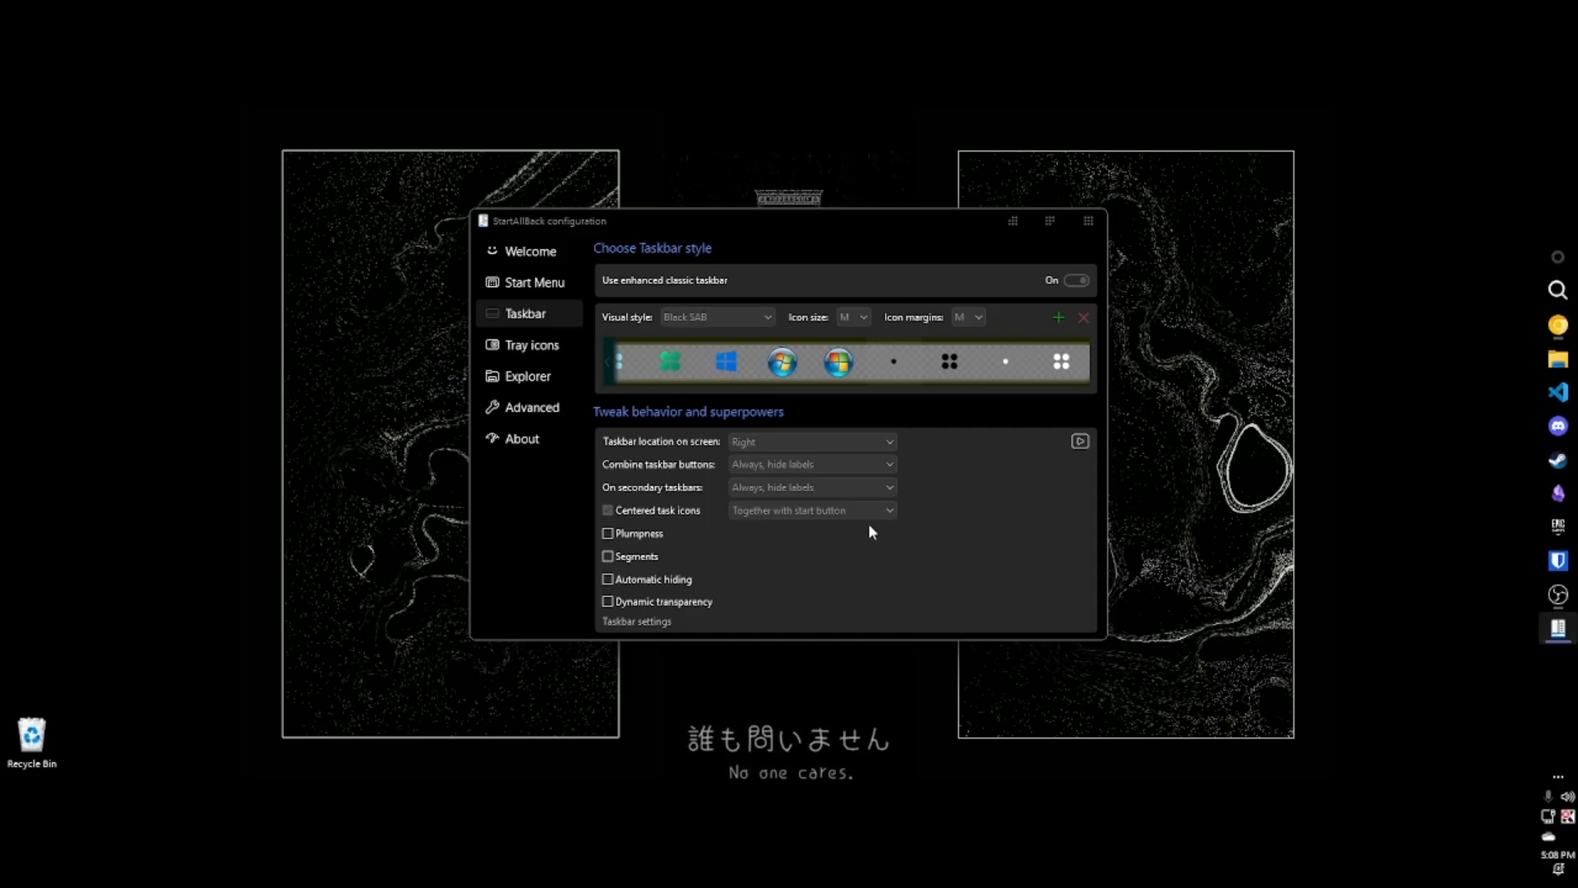
click(819, 513)
click(820, 527)
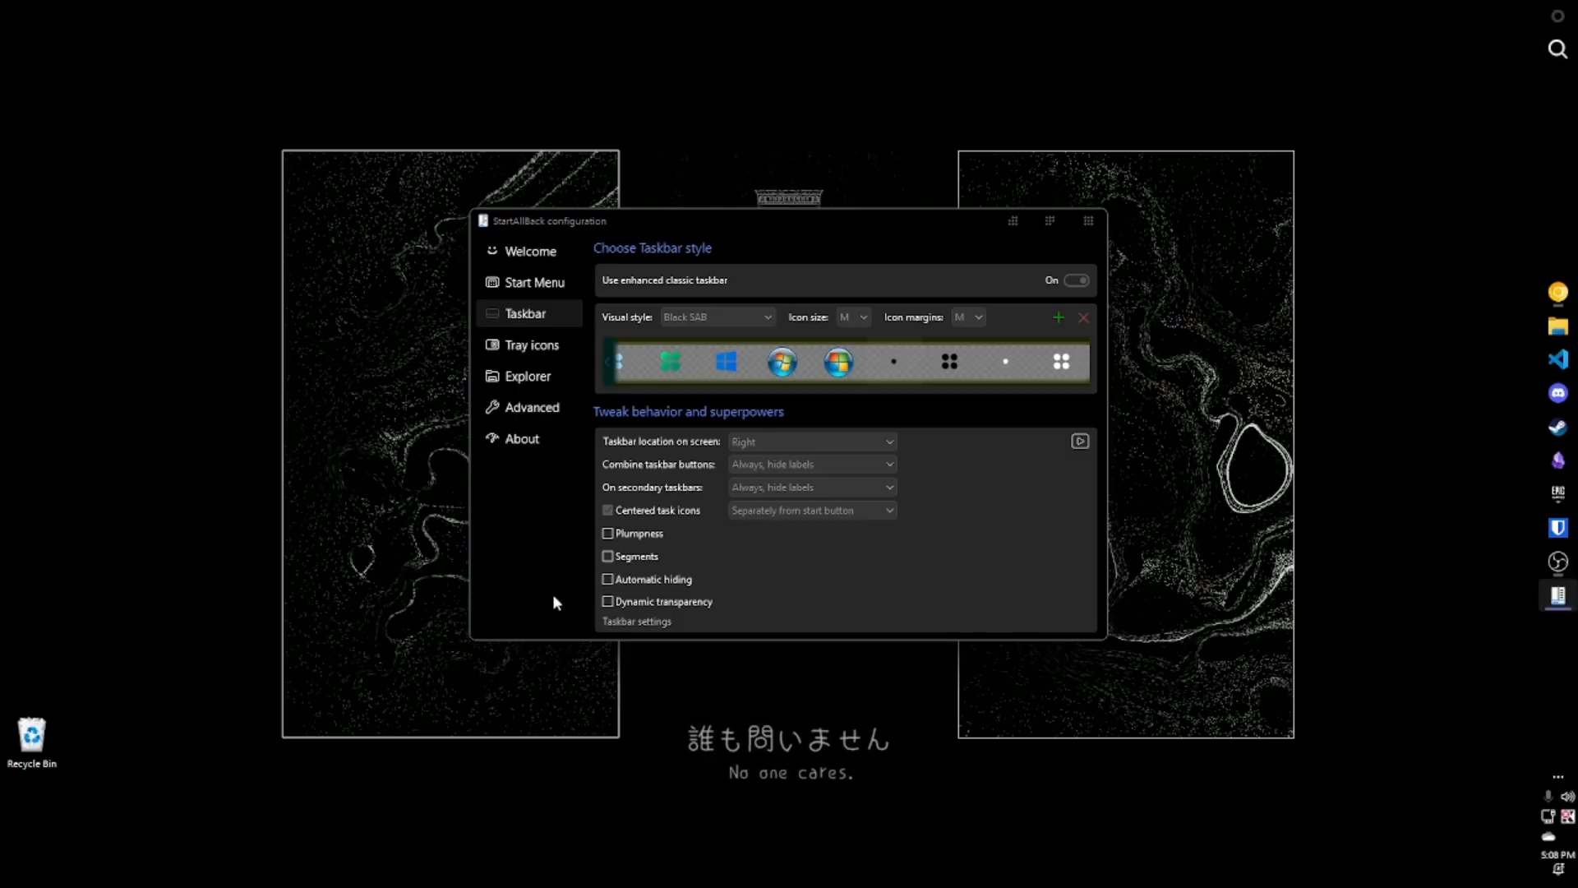
Enable automatic hiding of the taskbar and try another taskbar icon size before setting it back to M.
click(642, 584)
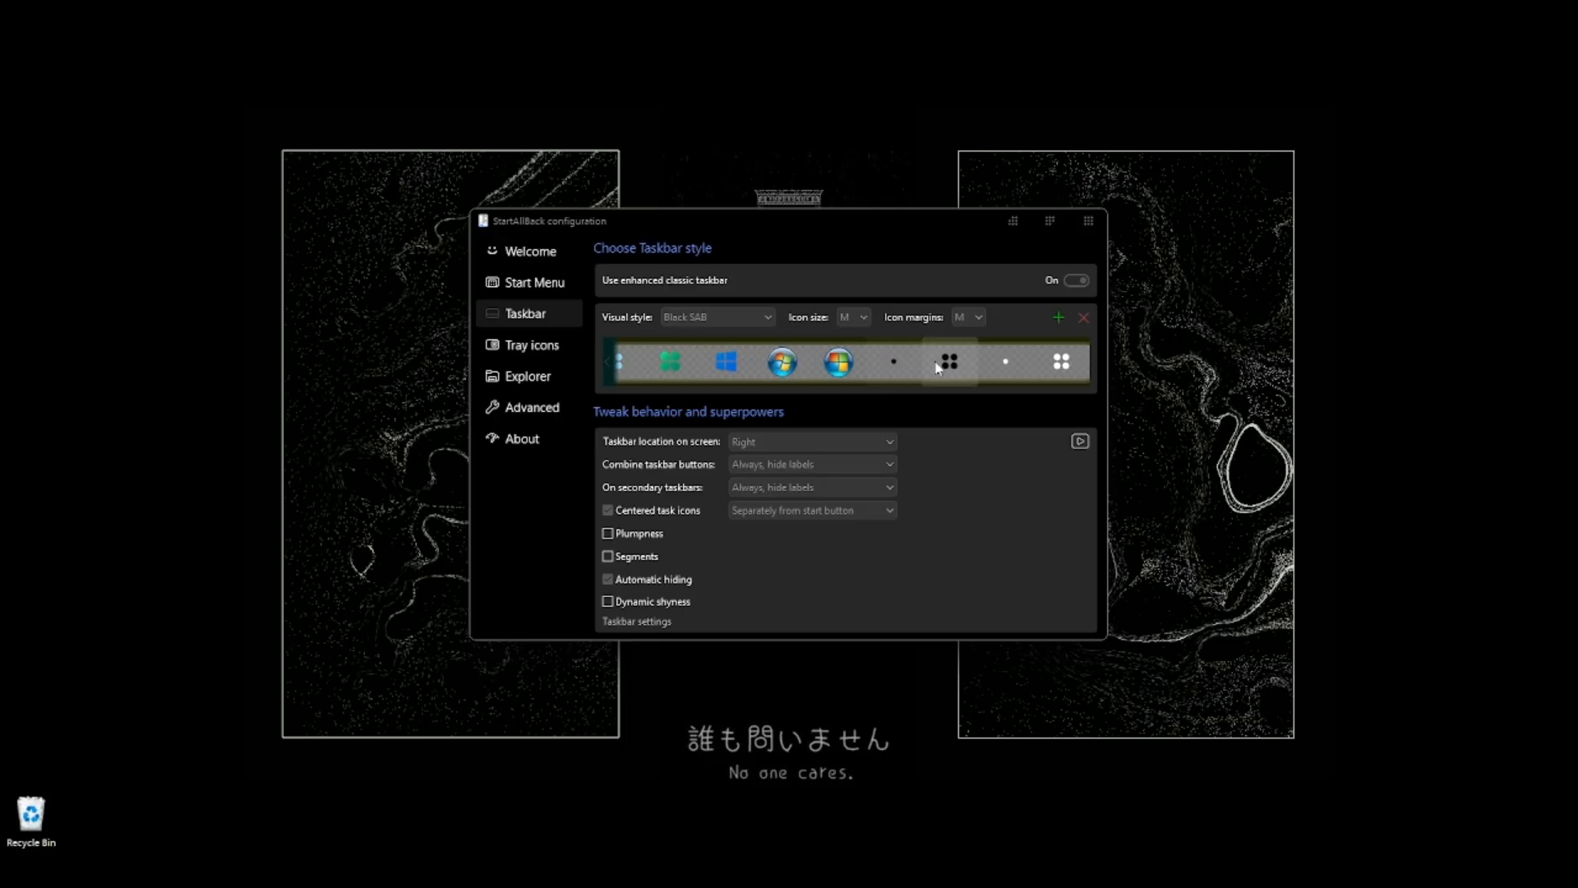
click(859, 316)
click(855, 367)
click(851, 317)
click(846, 346)
Preview the start menu and set its visual style to Black SAB.
click(541, 284)
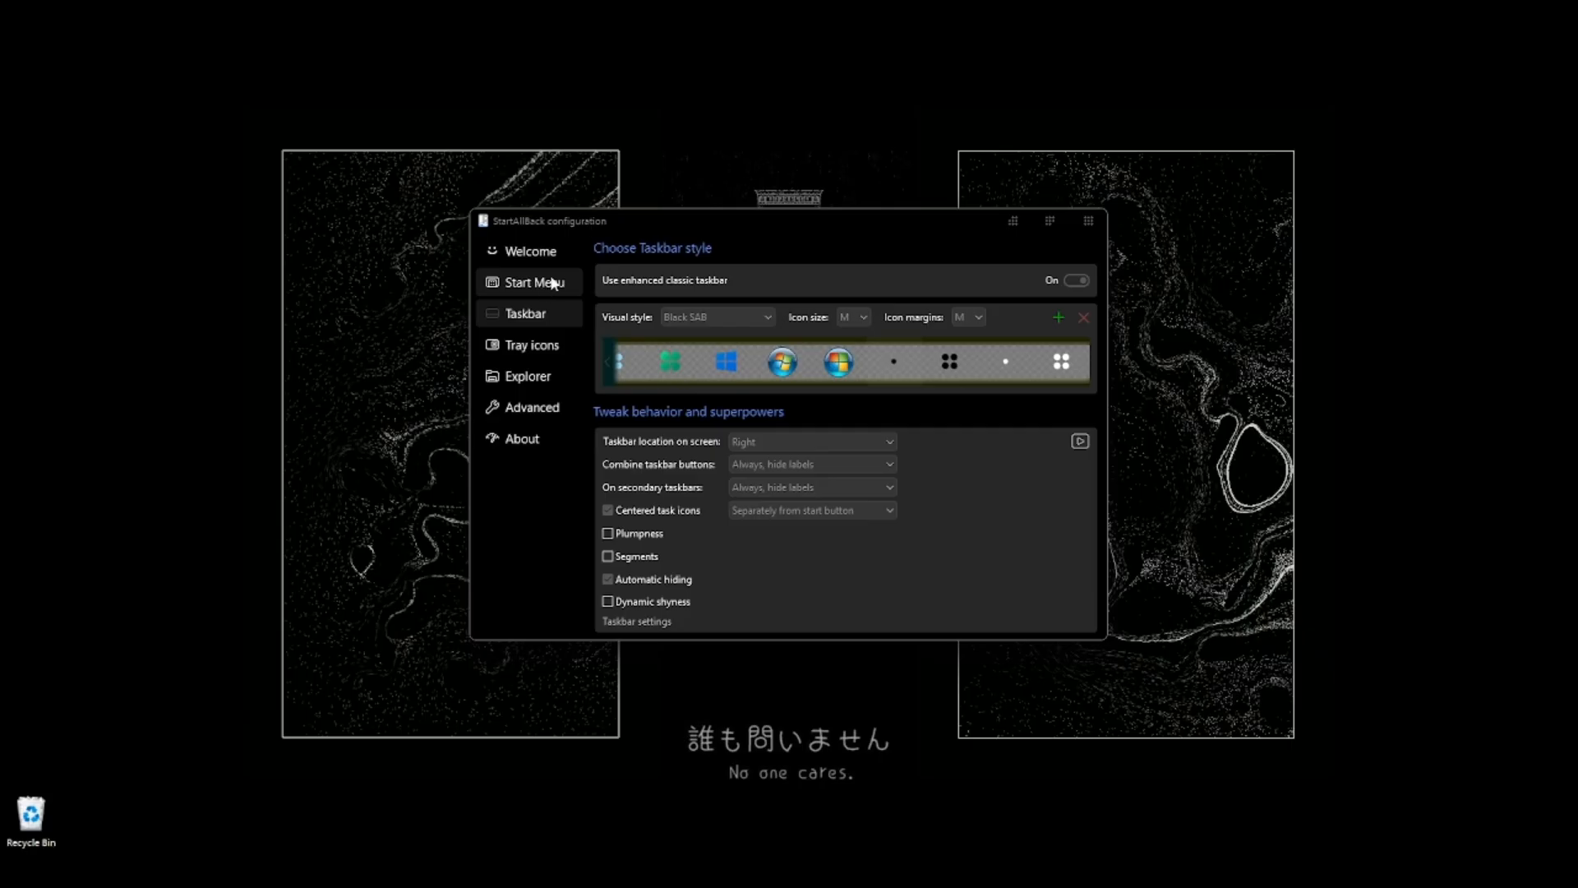
key(super)
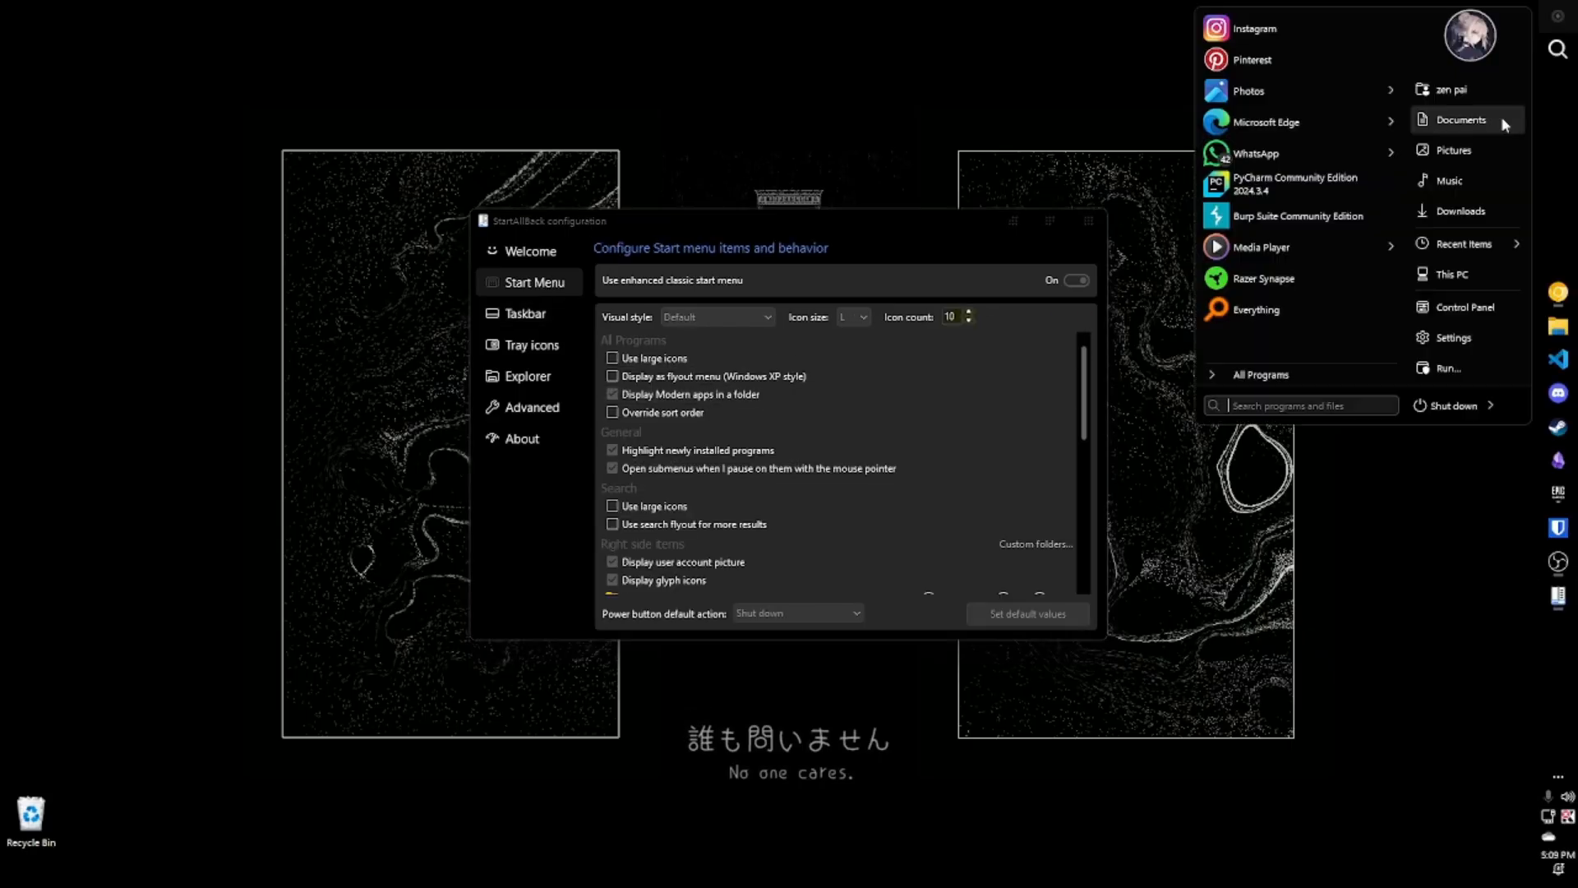
click(726, 318)
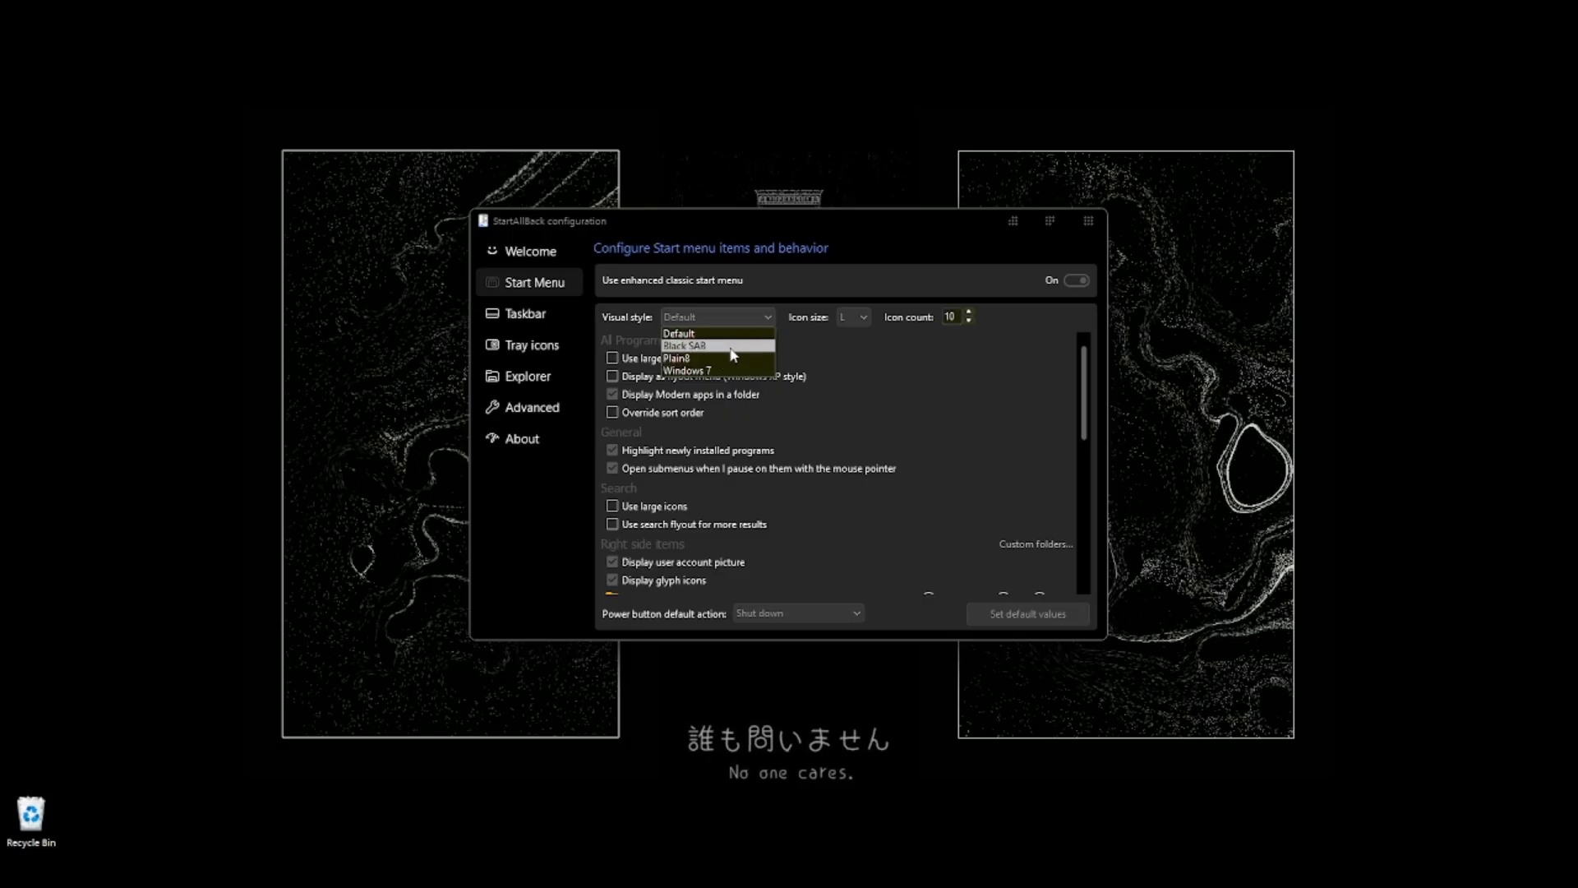
click(732, 348)
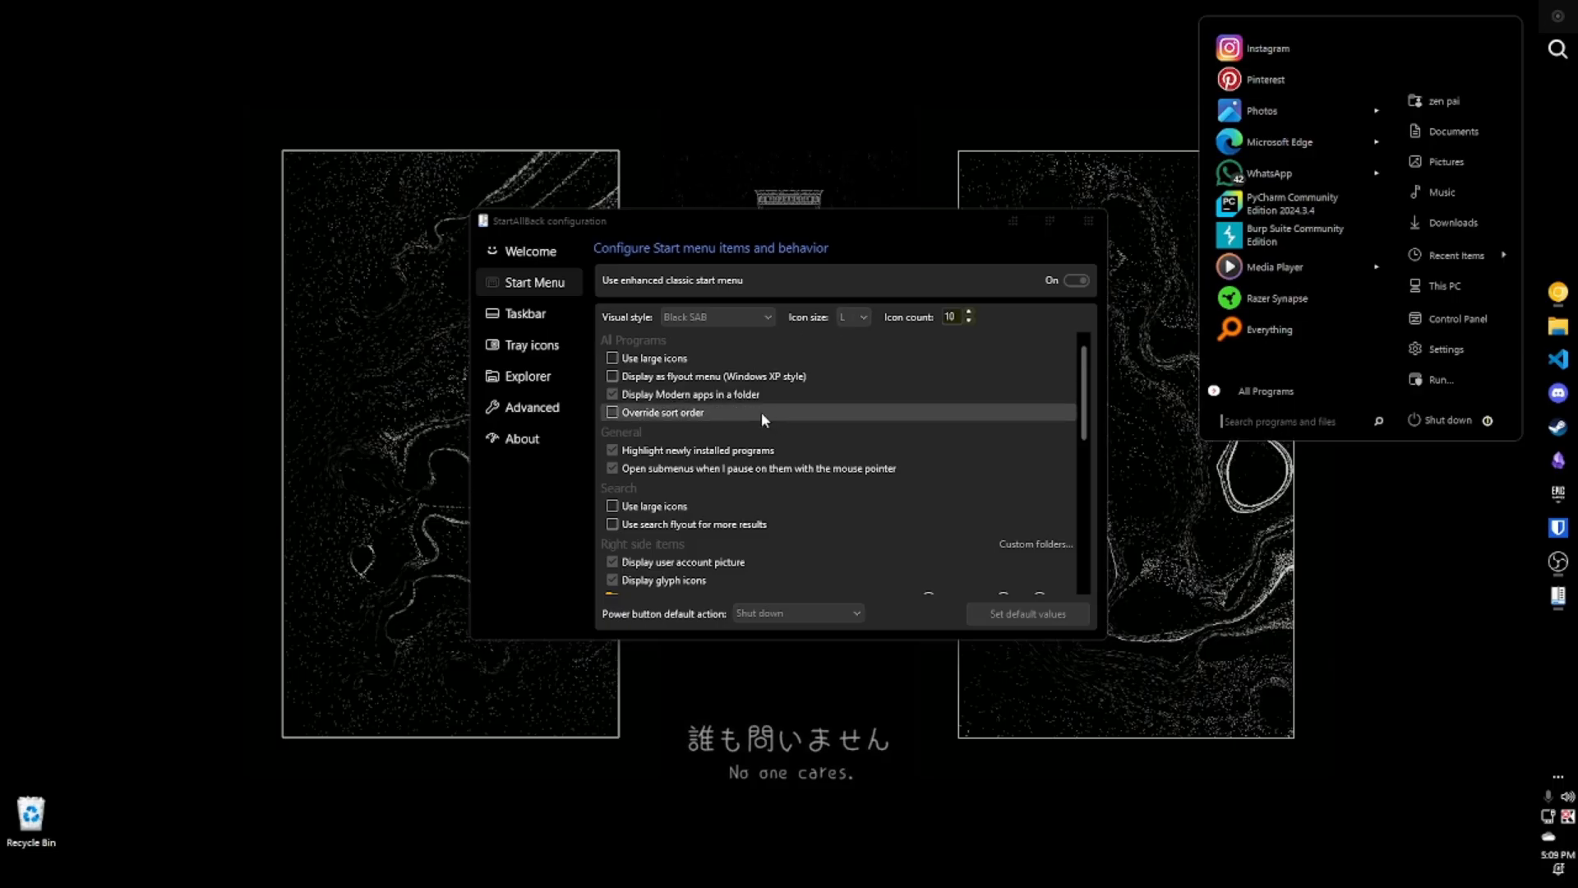
Adjust the start menu's icon count and icon size.
click(969, 320)
click(970, 320)
click(969, 320)
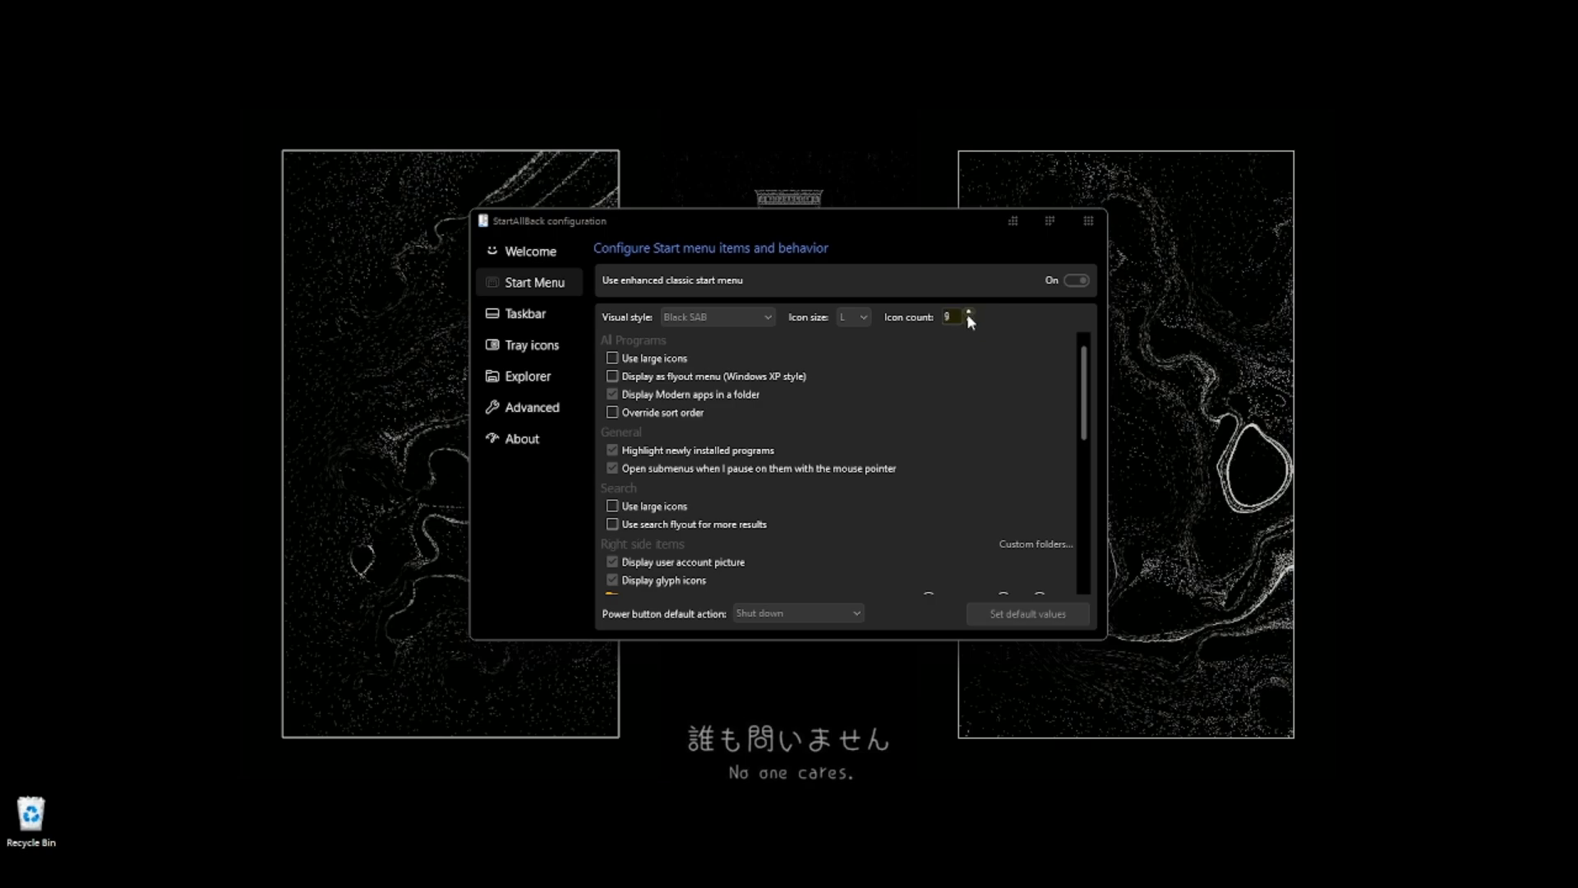
click(968, 312)
click(854, 317)
click(854, 333)
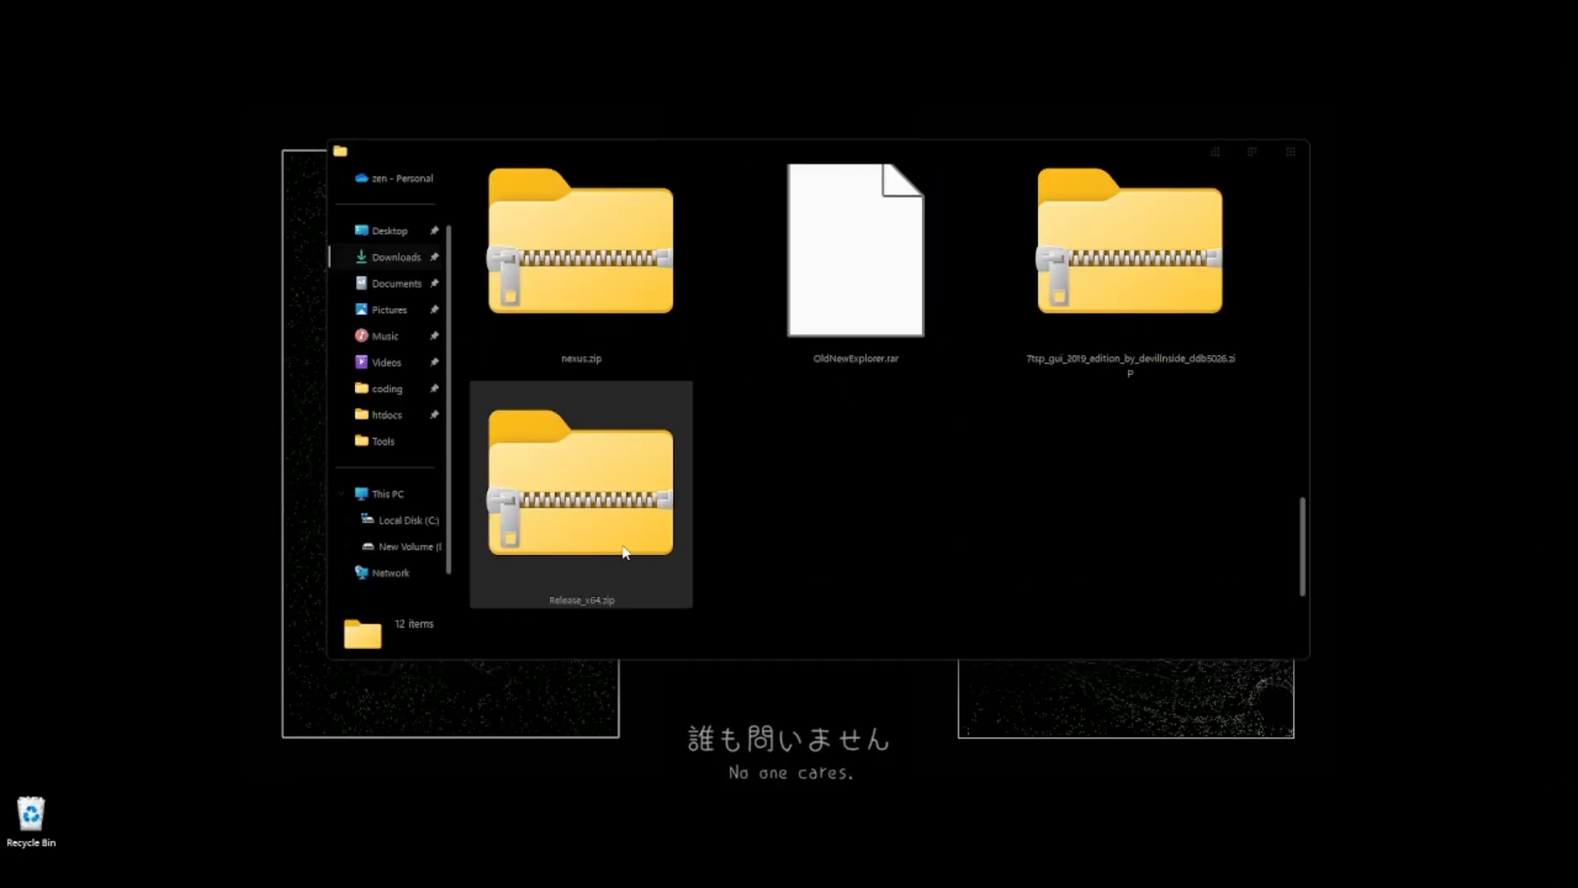
Extract the 7tsp_gui_2019_edition archive in the Tools folder, replacing the existing files in the destination.
right_click(1104, 288)
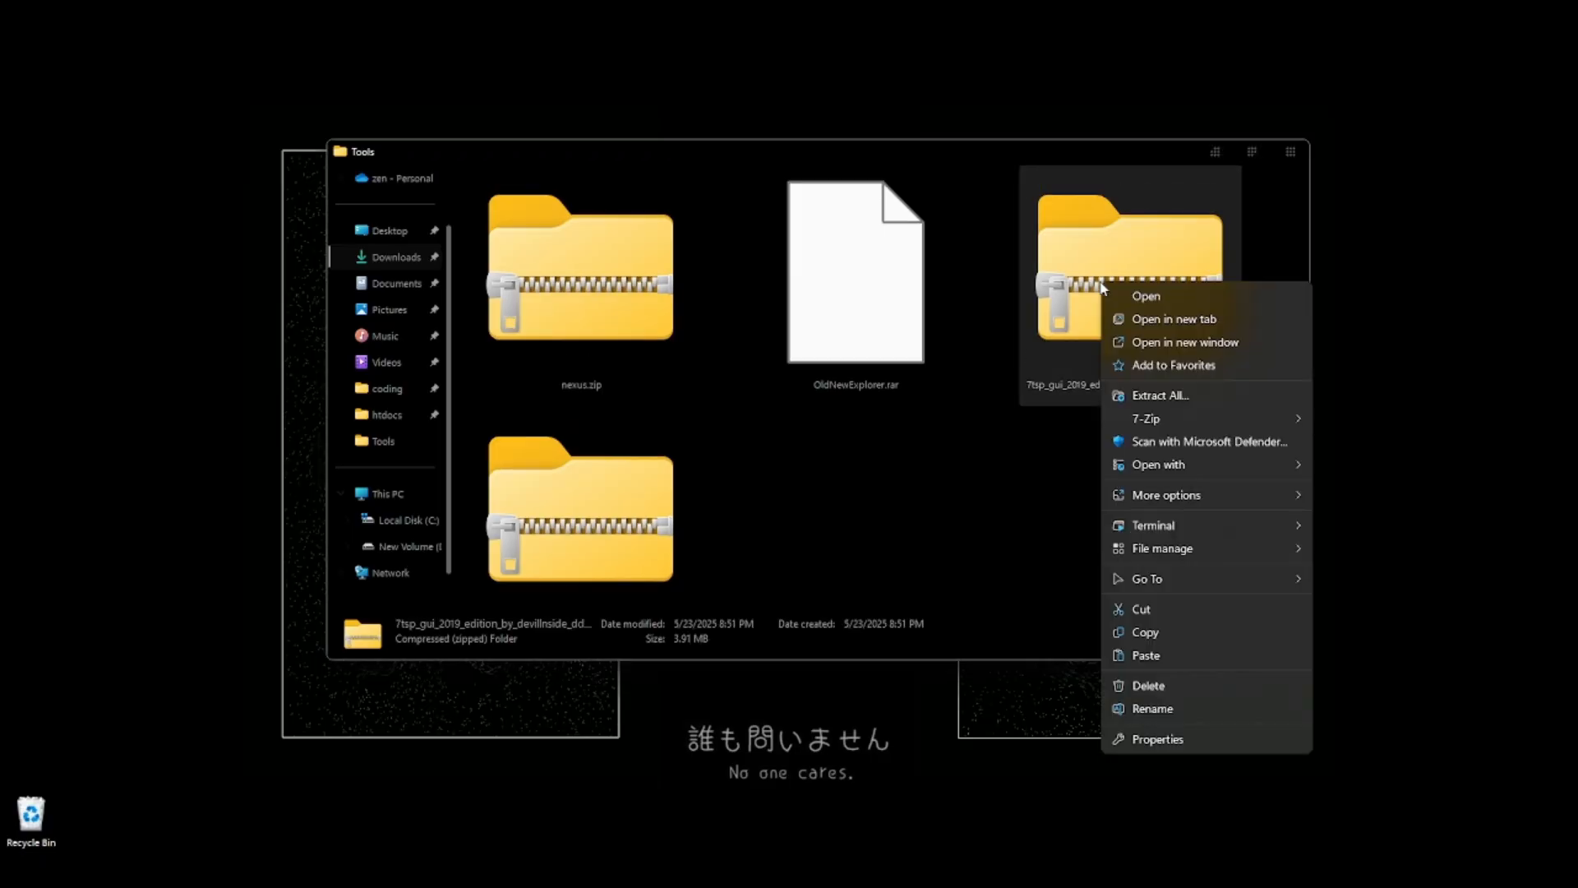
click(1157, 406)
click(932, 615)
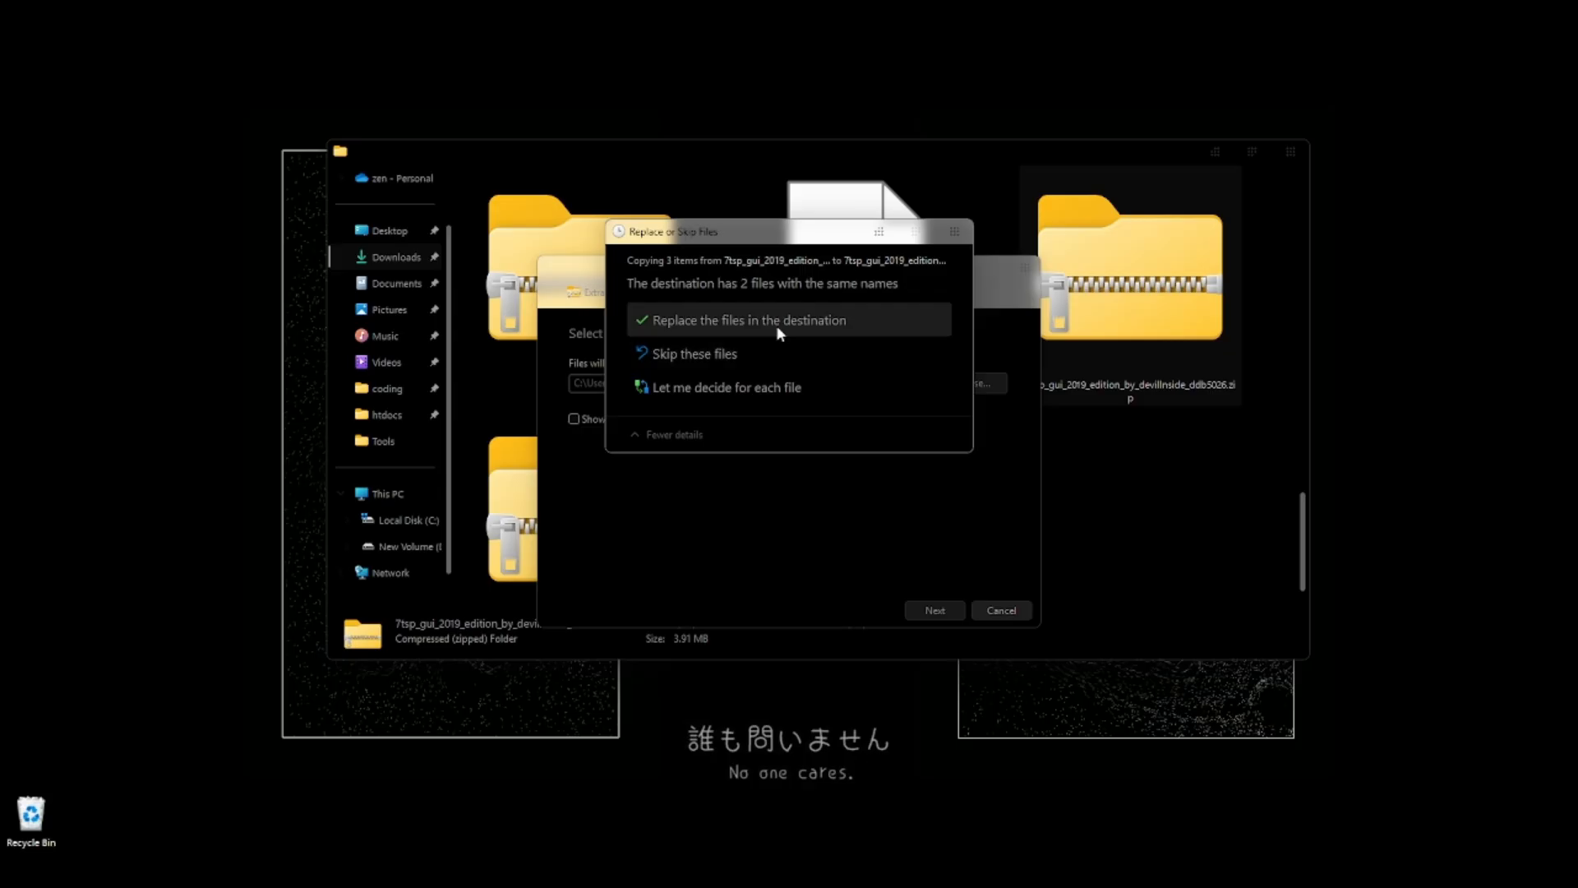
click(772, 320)
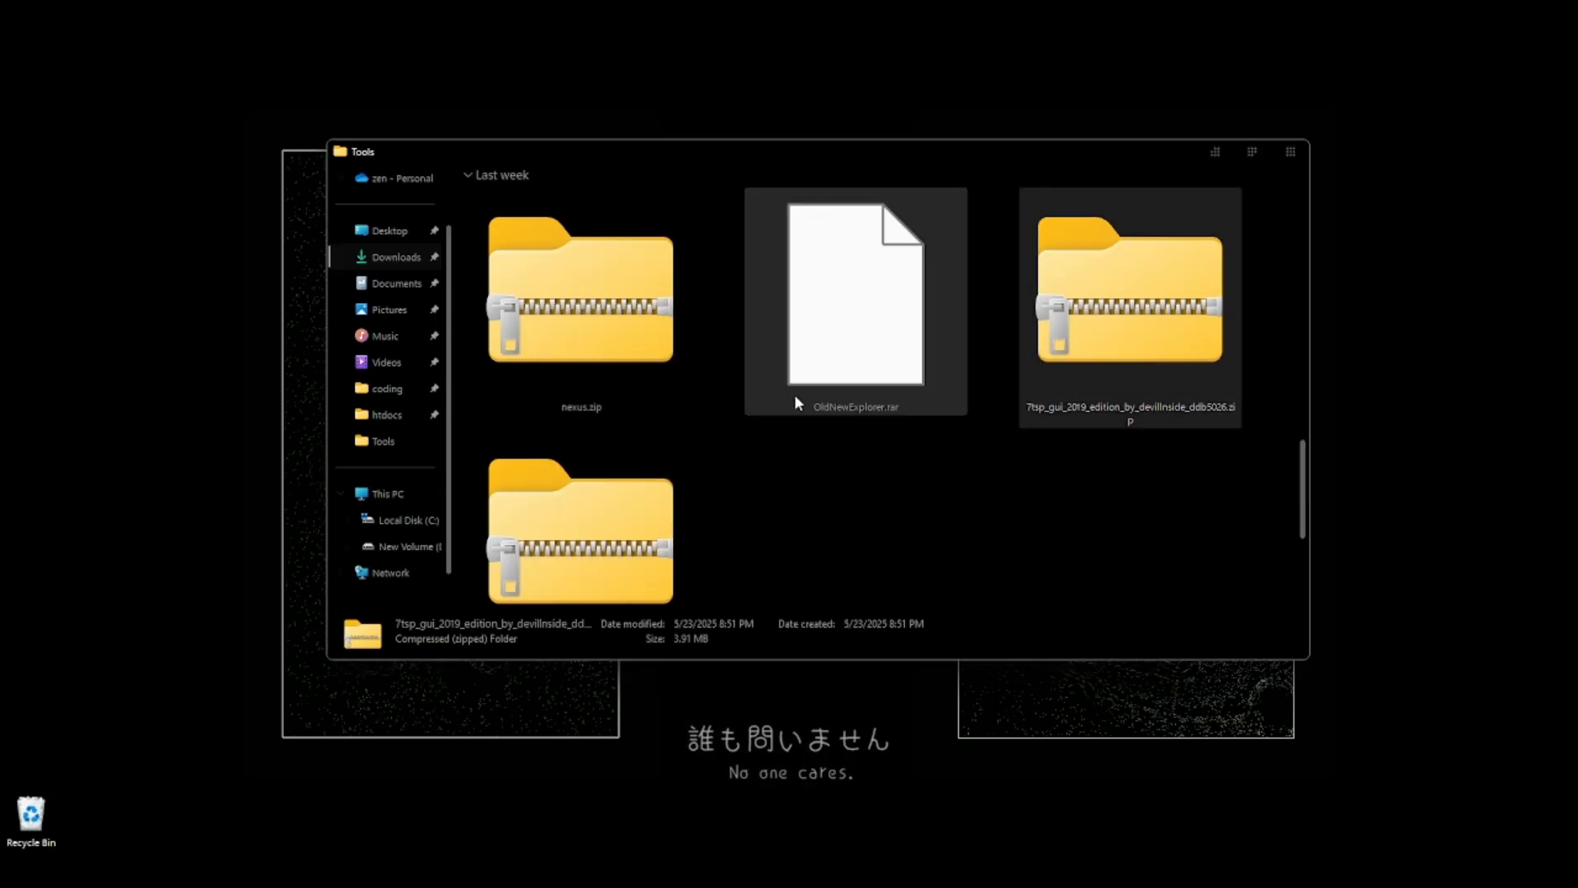
scroll(794, 393, up, 5)
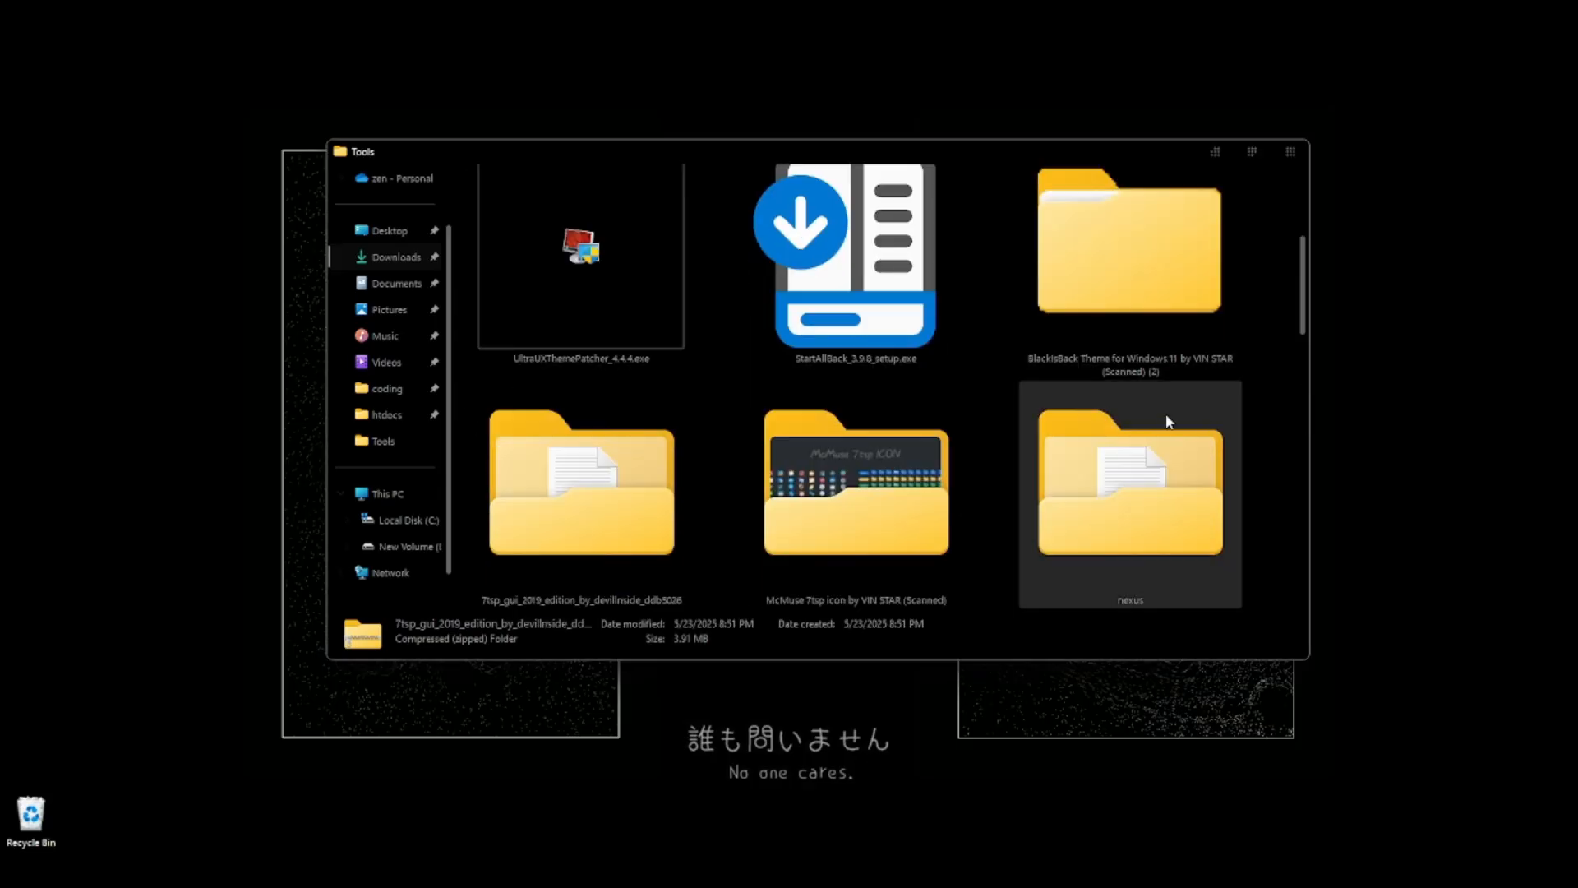
In the extracted 7tsp_gui_2019_edition folder, rename 7tsp GUI v0.6(2019).ee to 7tsp GUI v0.6(2019).exe and confirm the extension change.
click(494, 538)
double_click(505, 514)
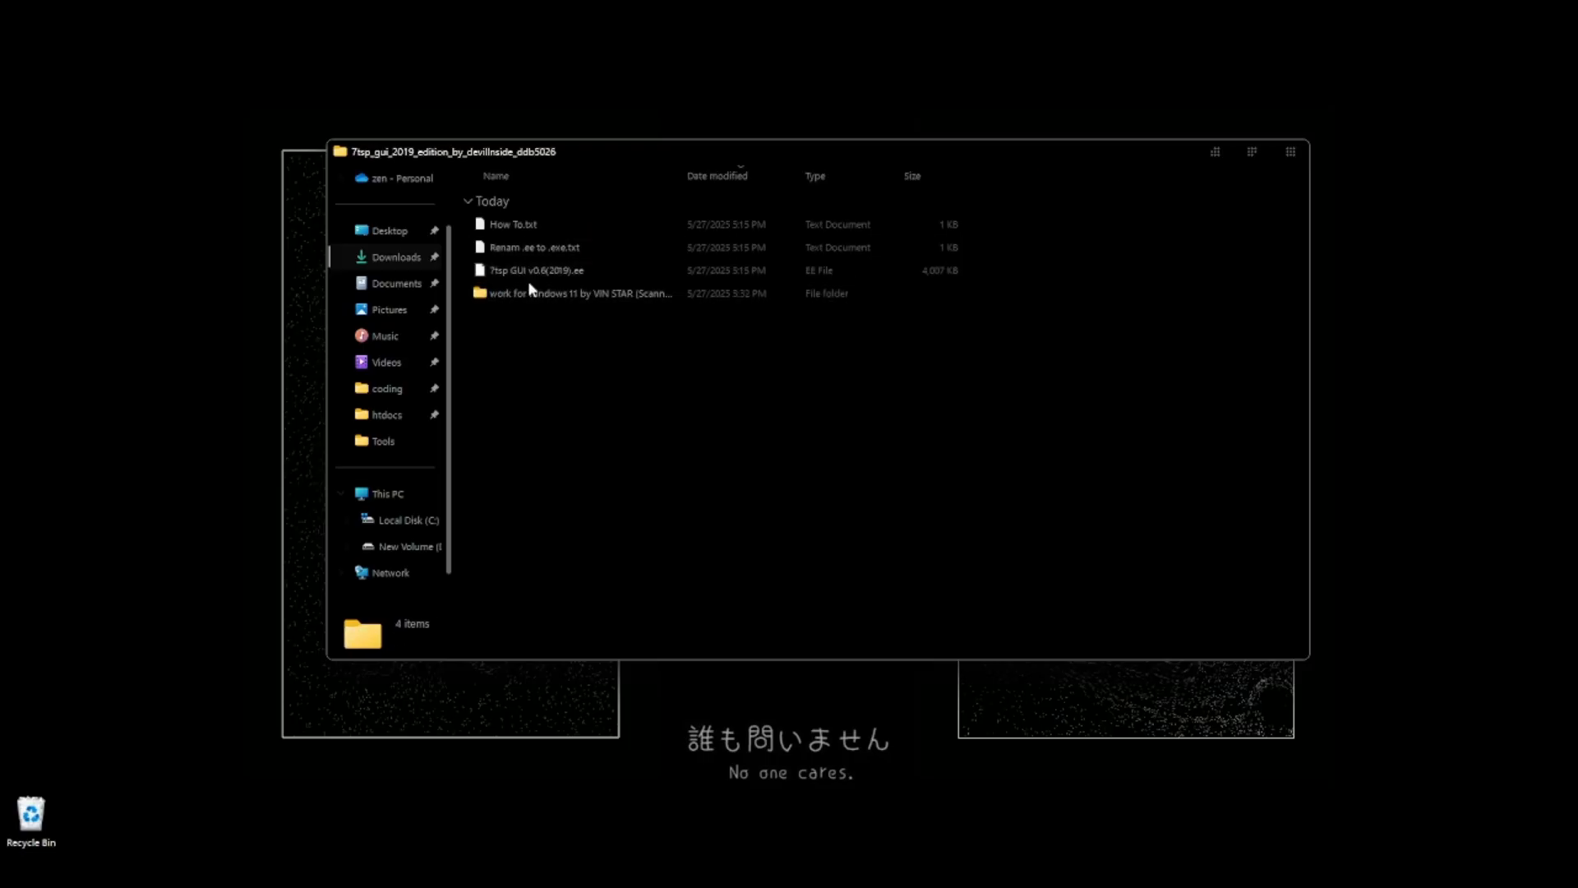
right_click(610, 270)
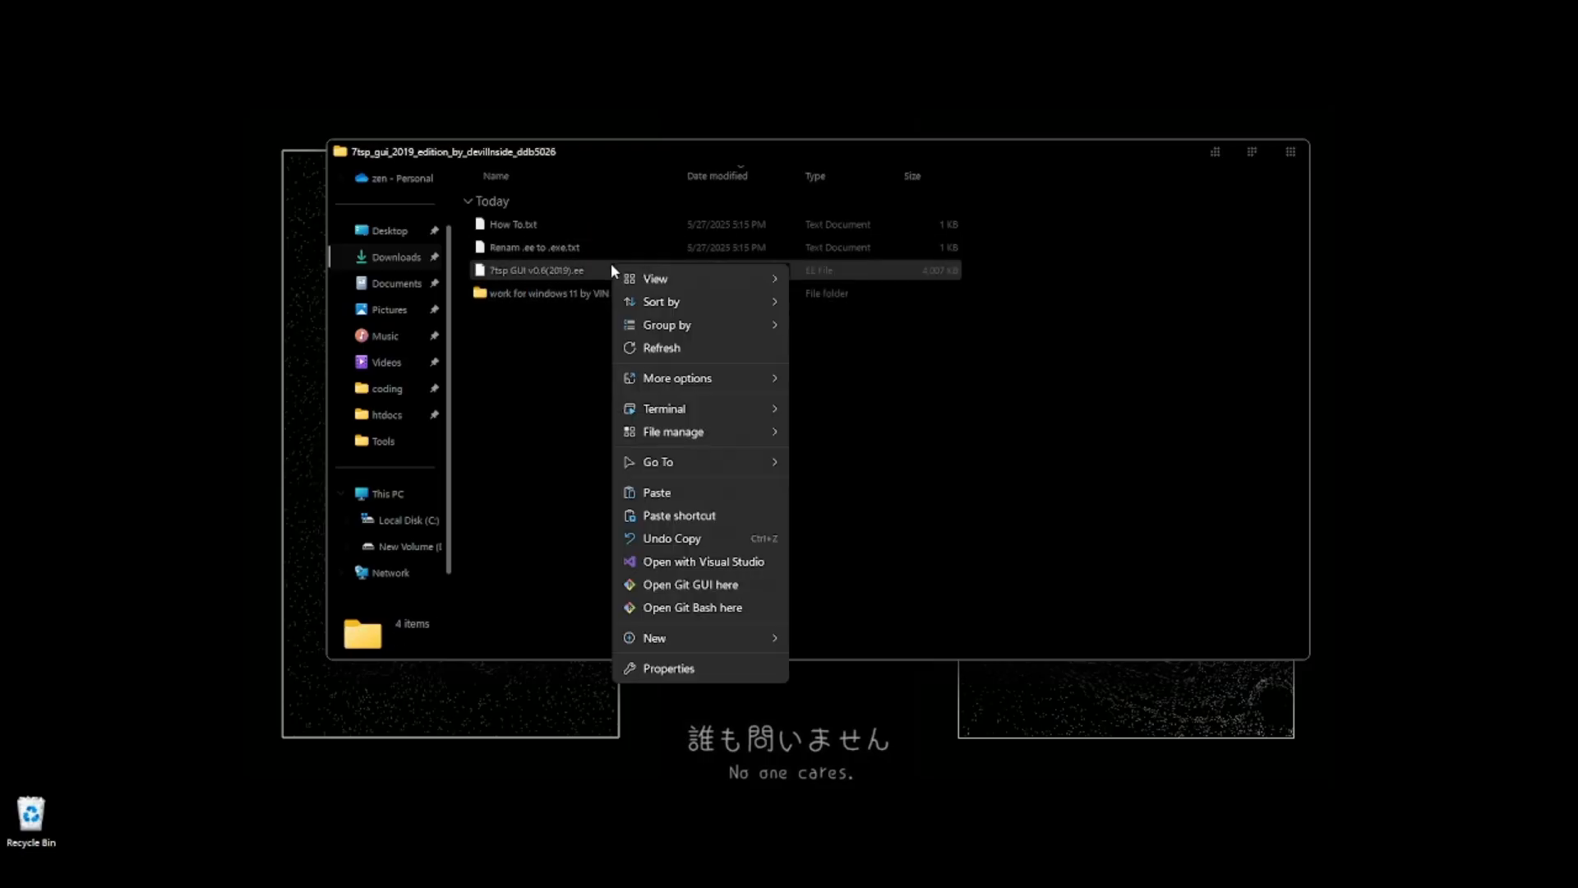
click(571, 269)
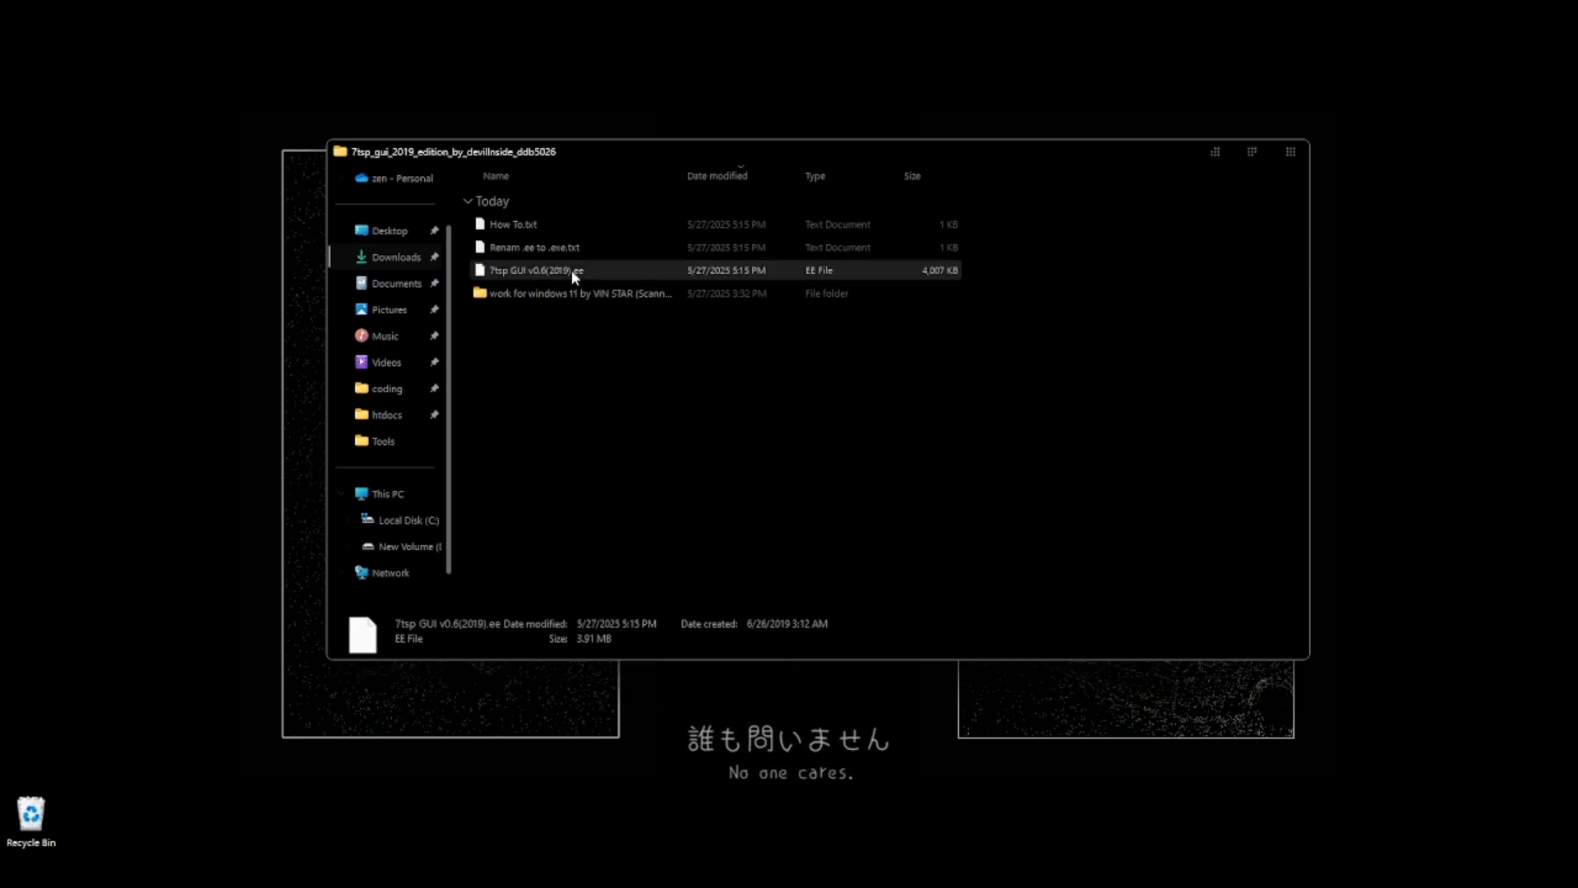
right_click(570, 270)
click(524, 268)
right_click(525, 269)
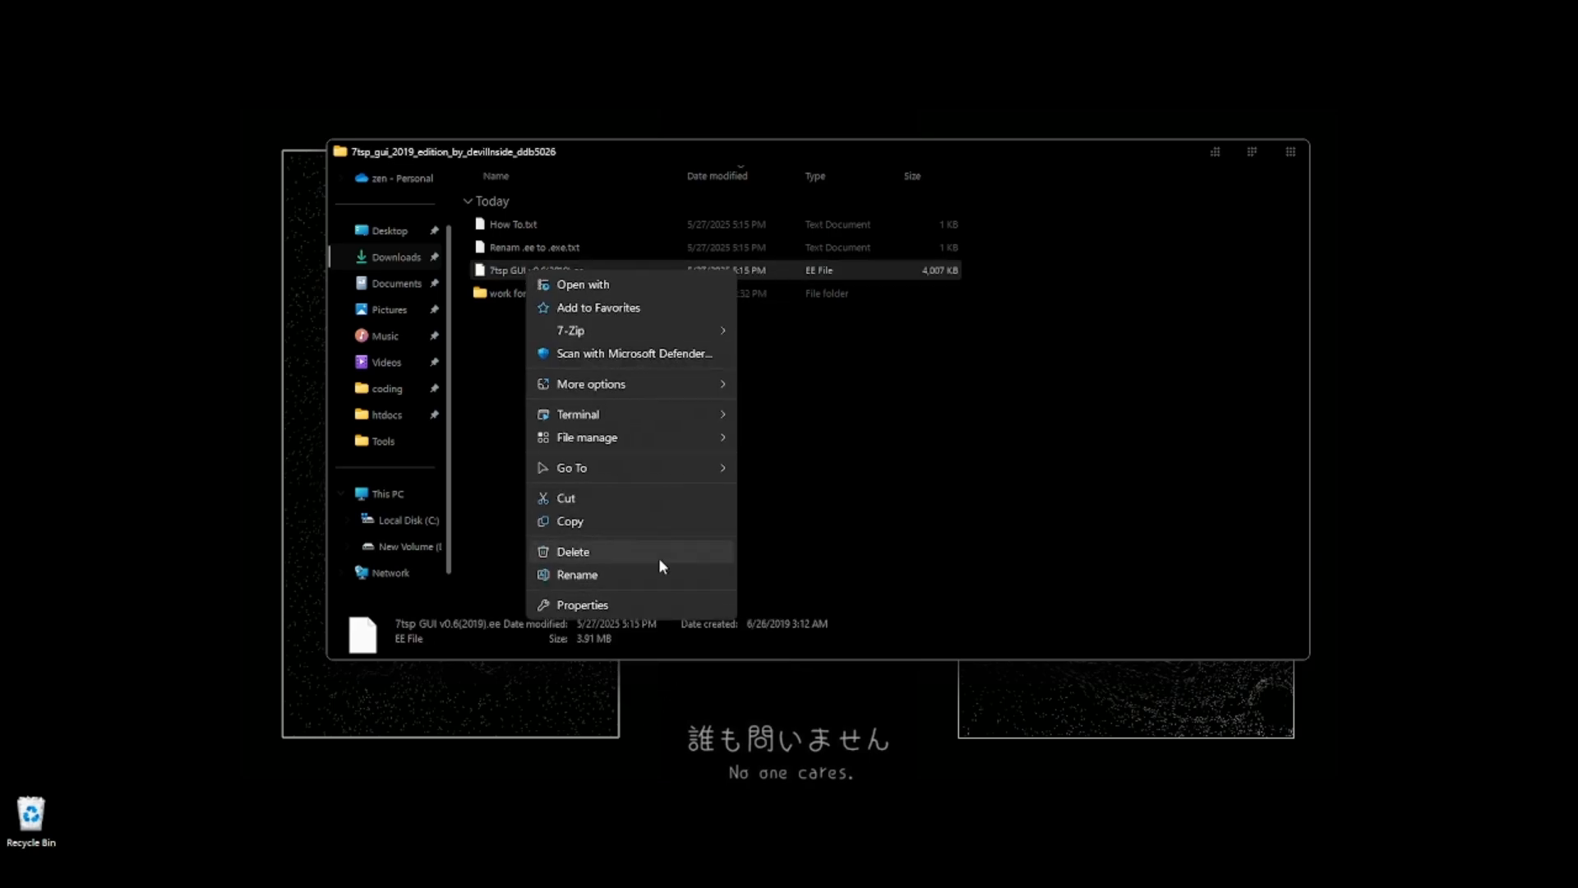
click(577, 574)
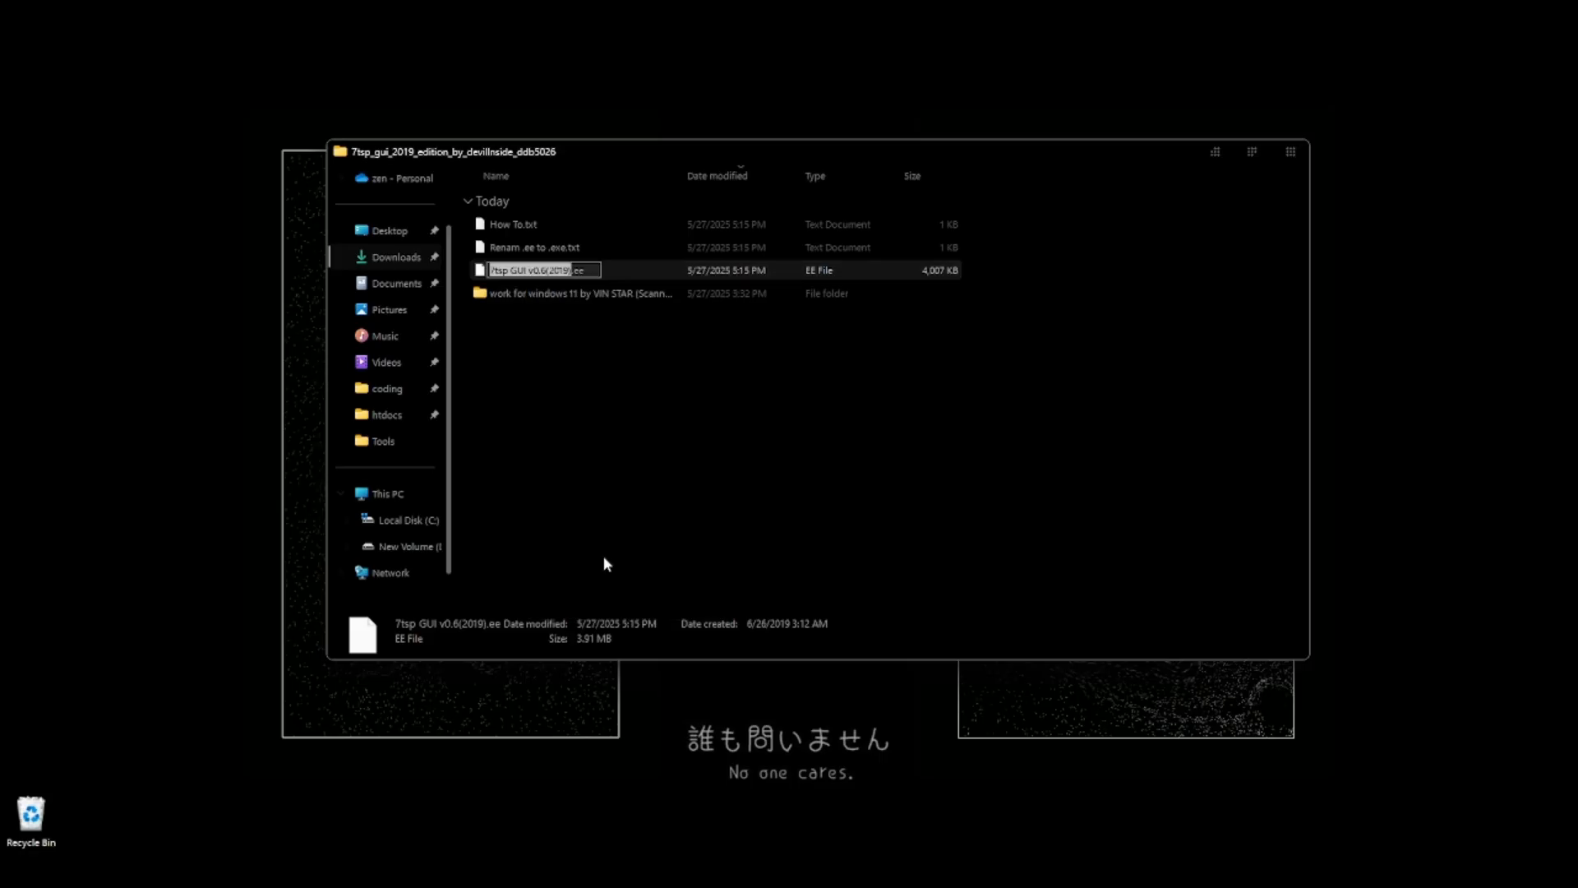
text(x)
key(Return)
key(Return)
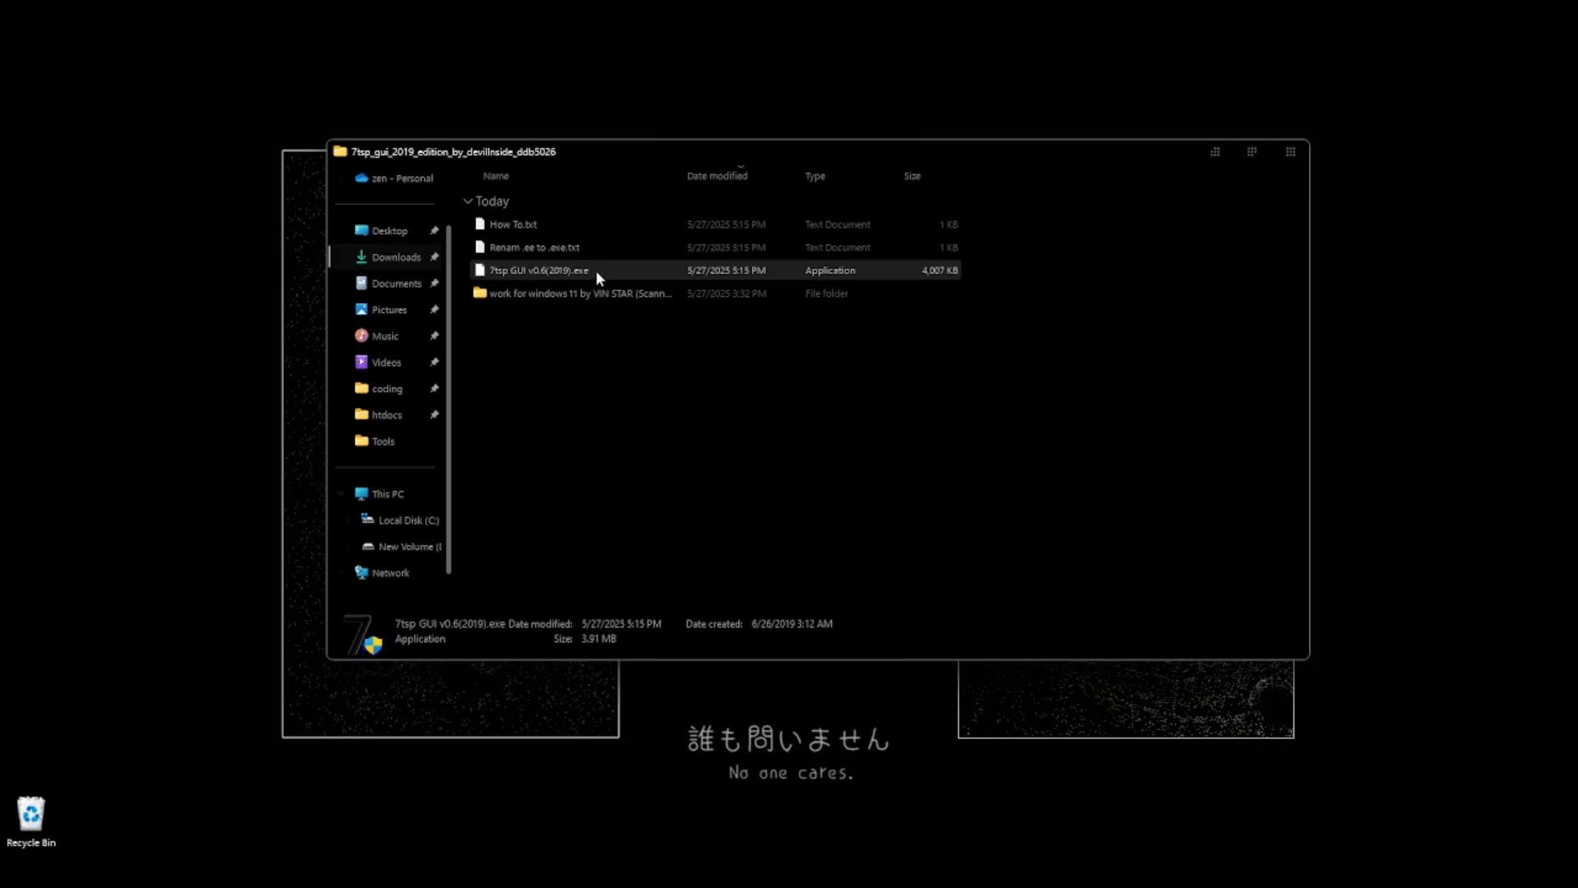
Launch 7tsp GUI v0.6(2019).exe, accept its agreement, close the readme text and reposition the patcher window.
double_click(595, 269)
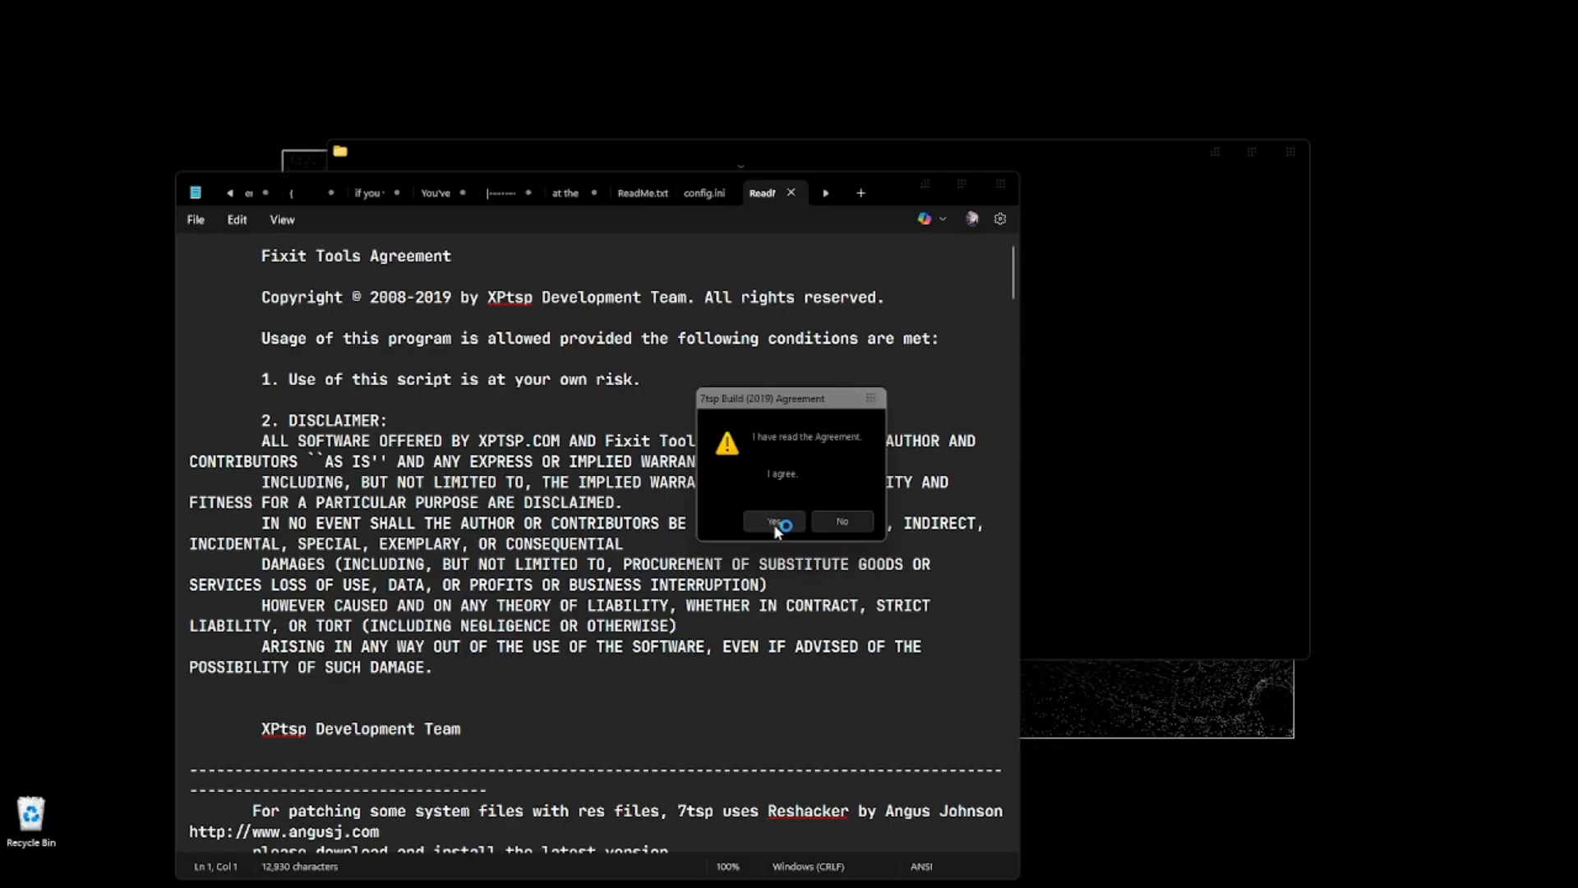
click(775, 524)
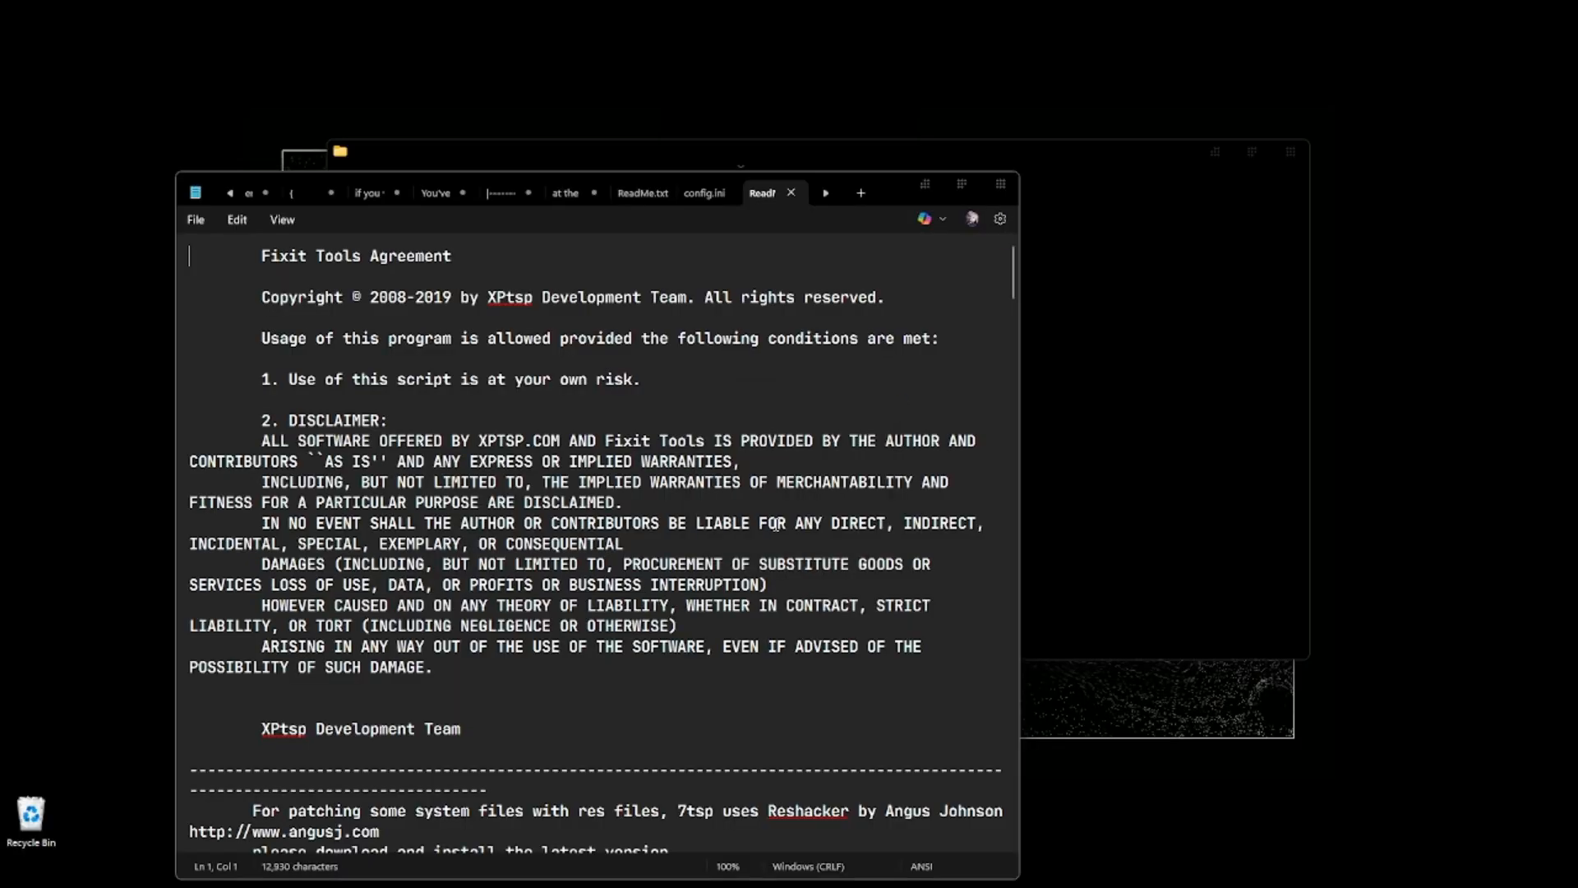
click(1001, 183)
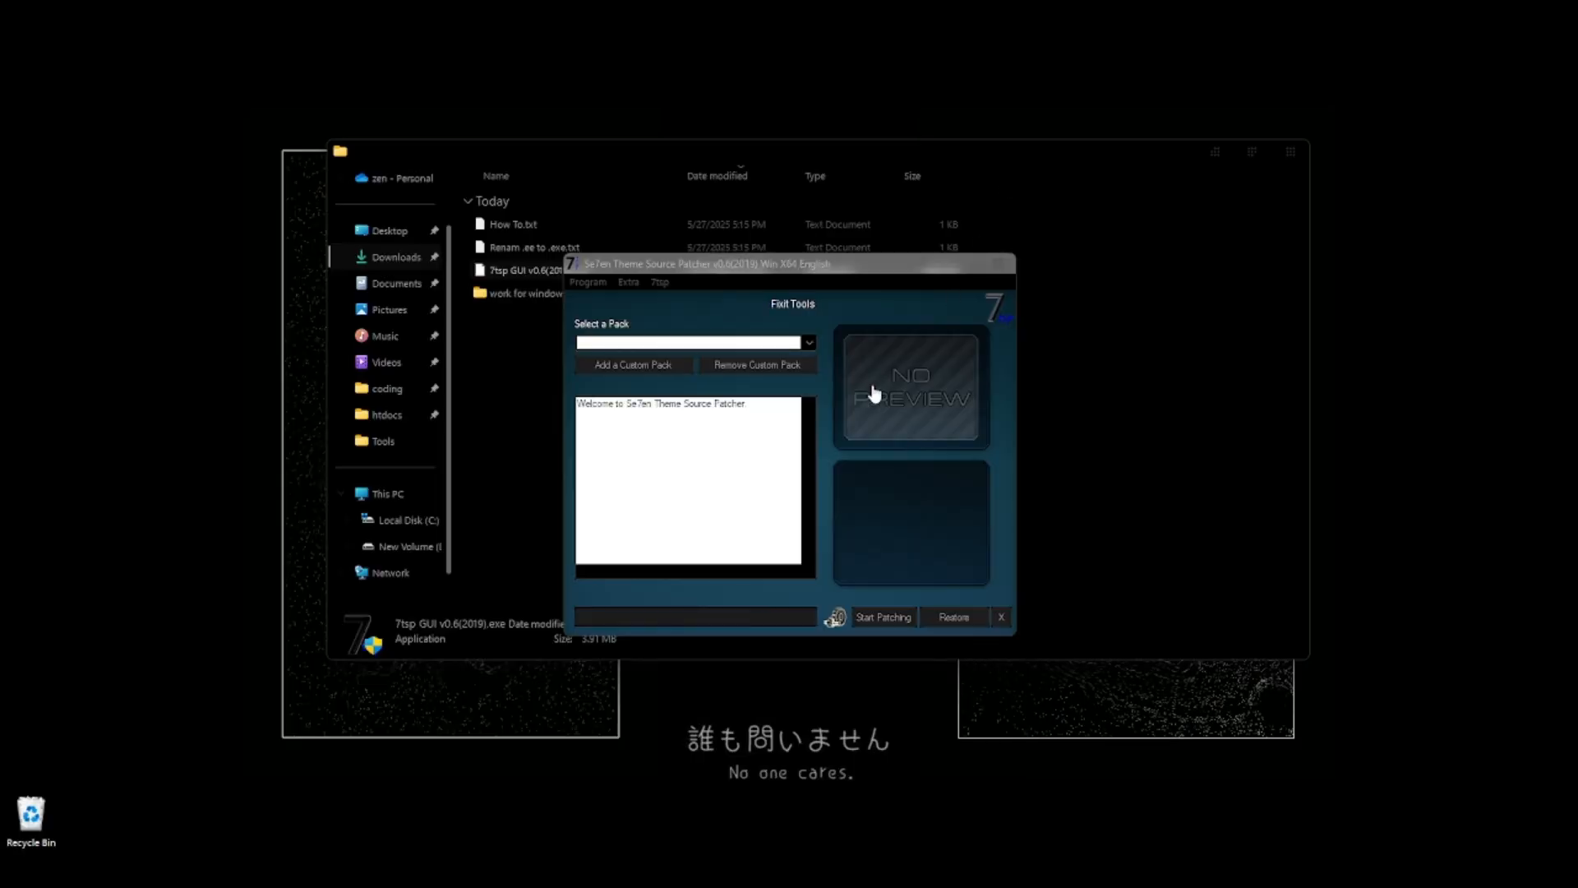
drag(803, 261, 786, 220)
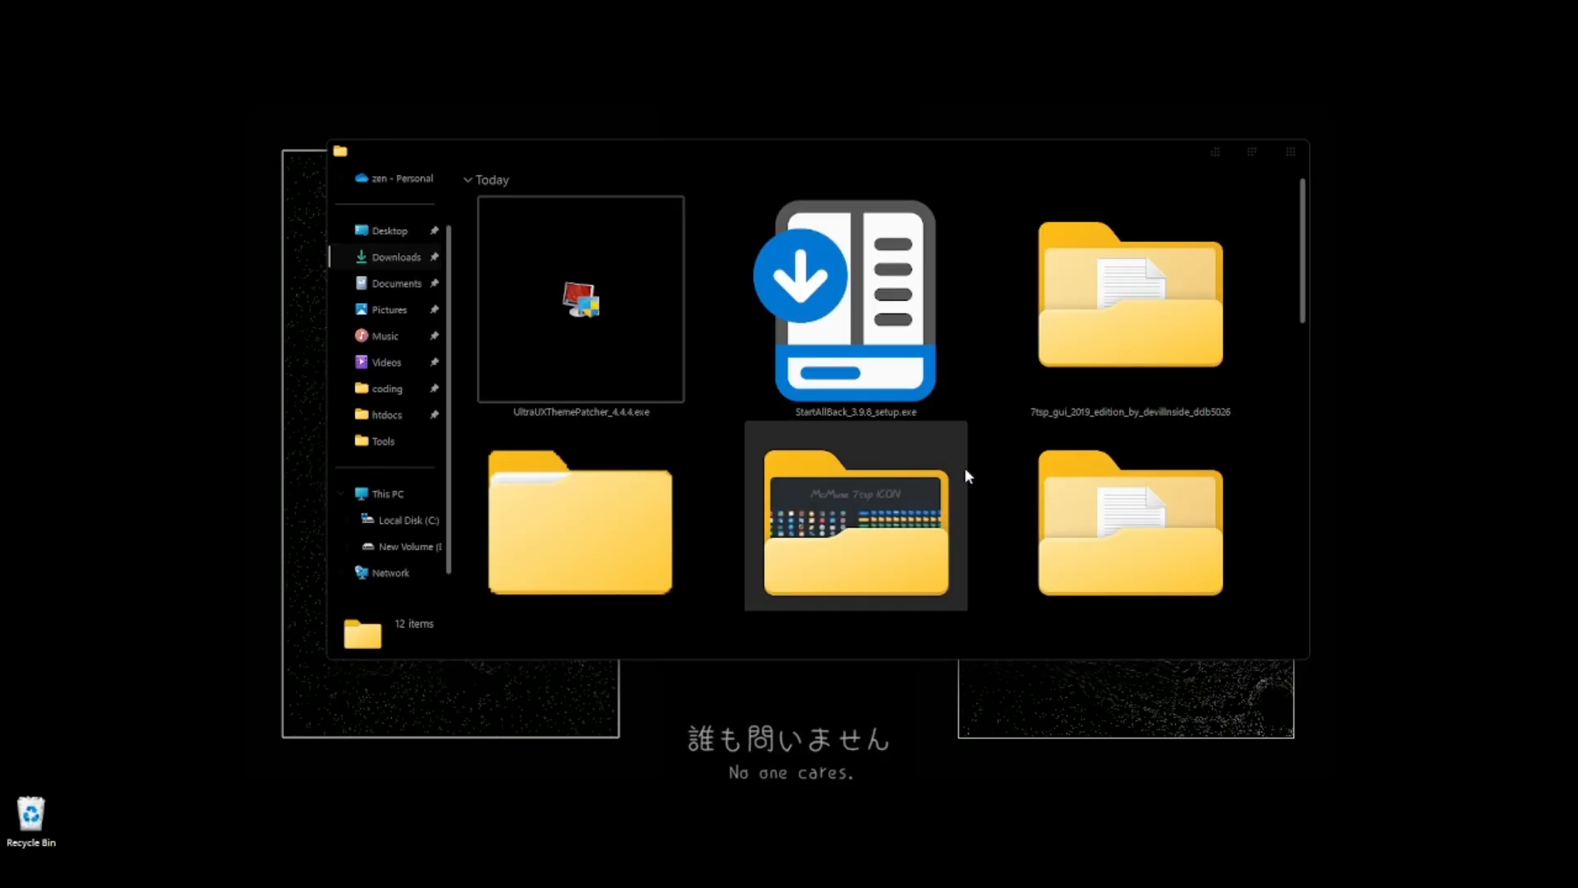
Open the 7tsp Icons folder inside the McMuse 7tsp icon folder in Tools.
scroll(903, 535, down, 1)
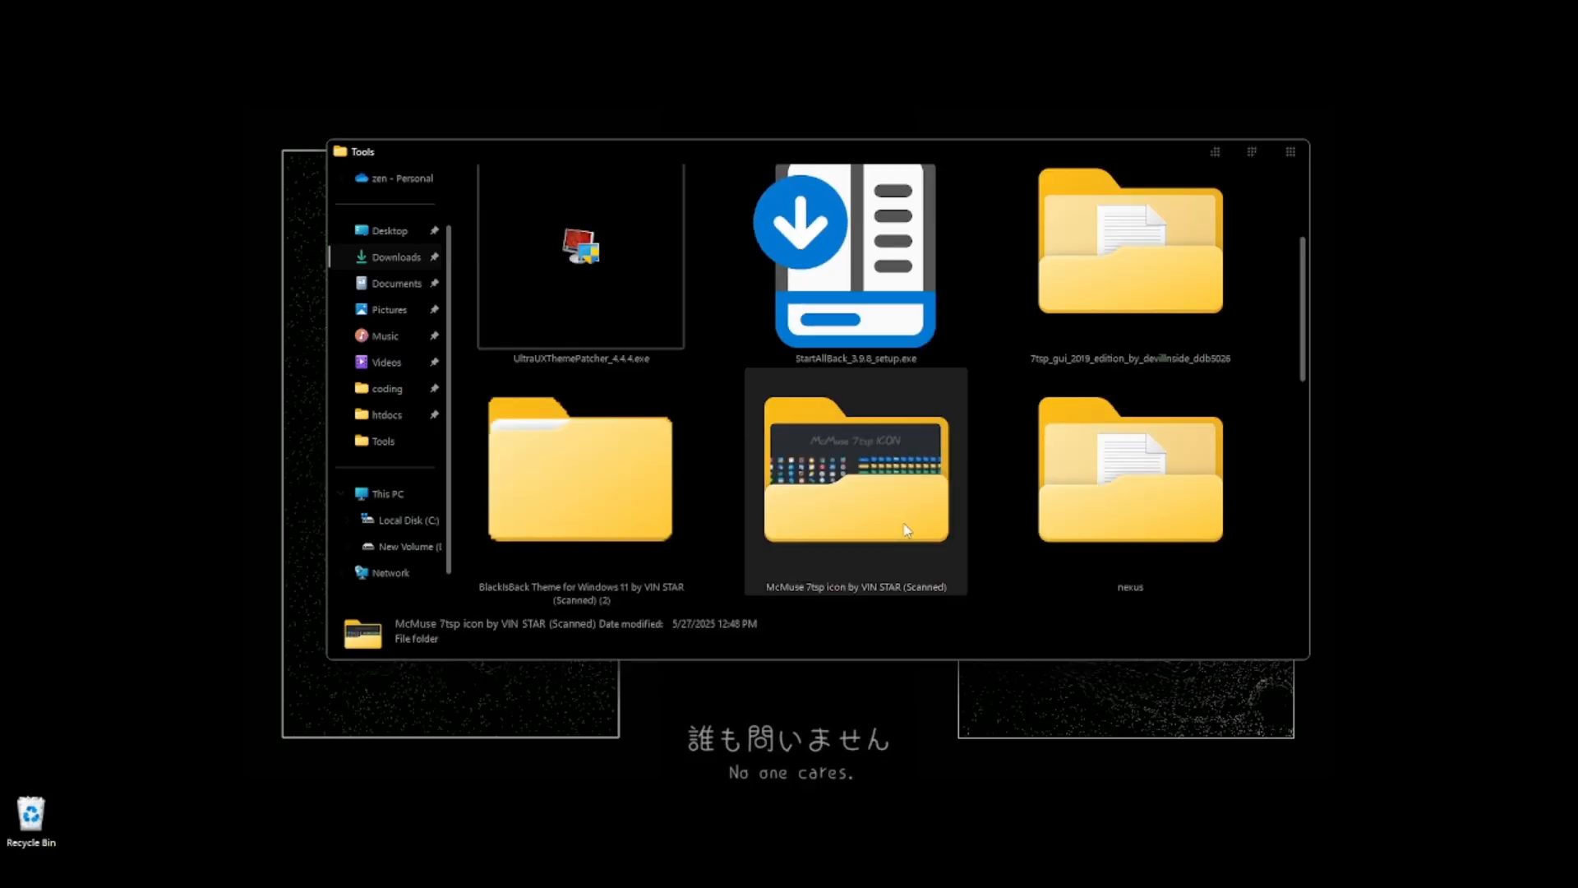
double_click(851, 470)
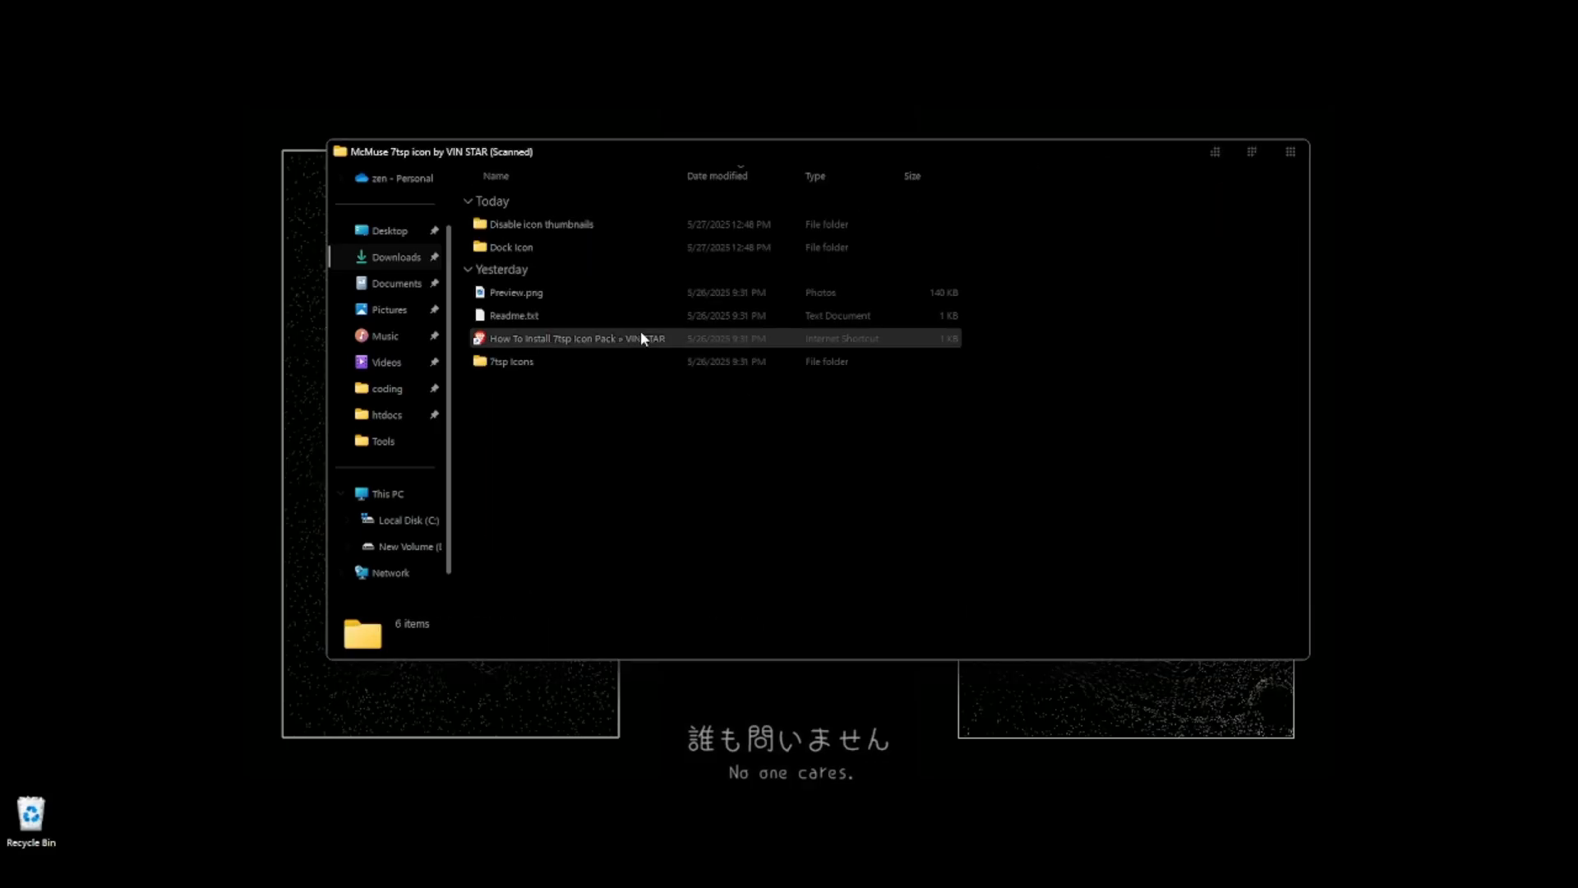
click(537, 354)
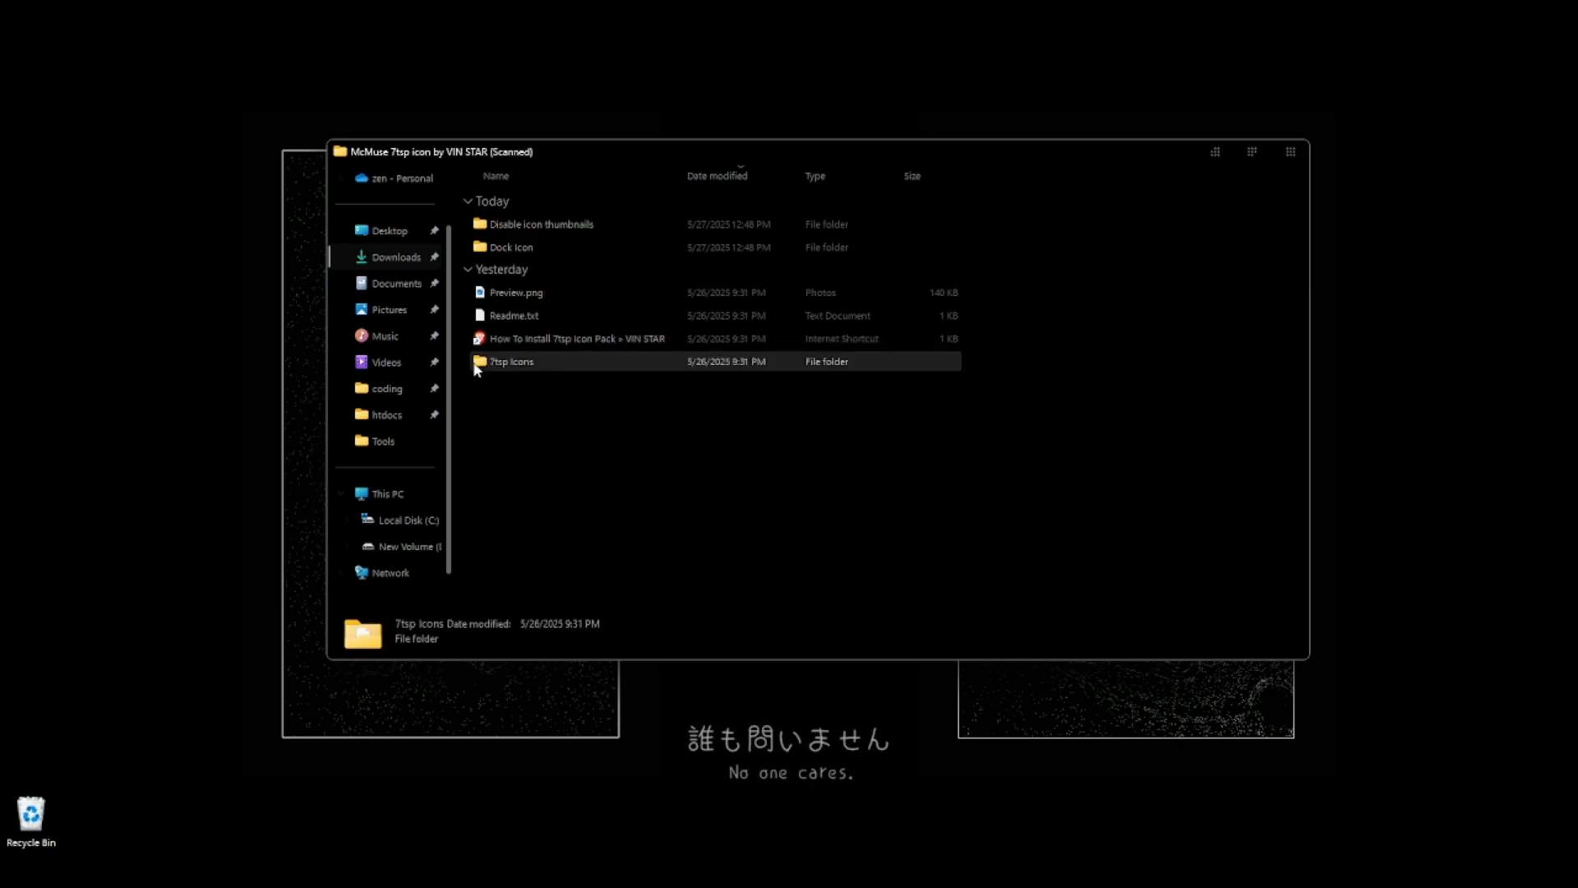
mouse_move(509, 368)
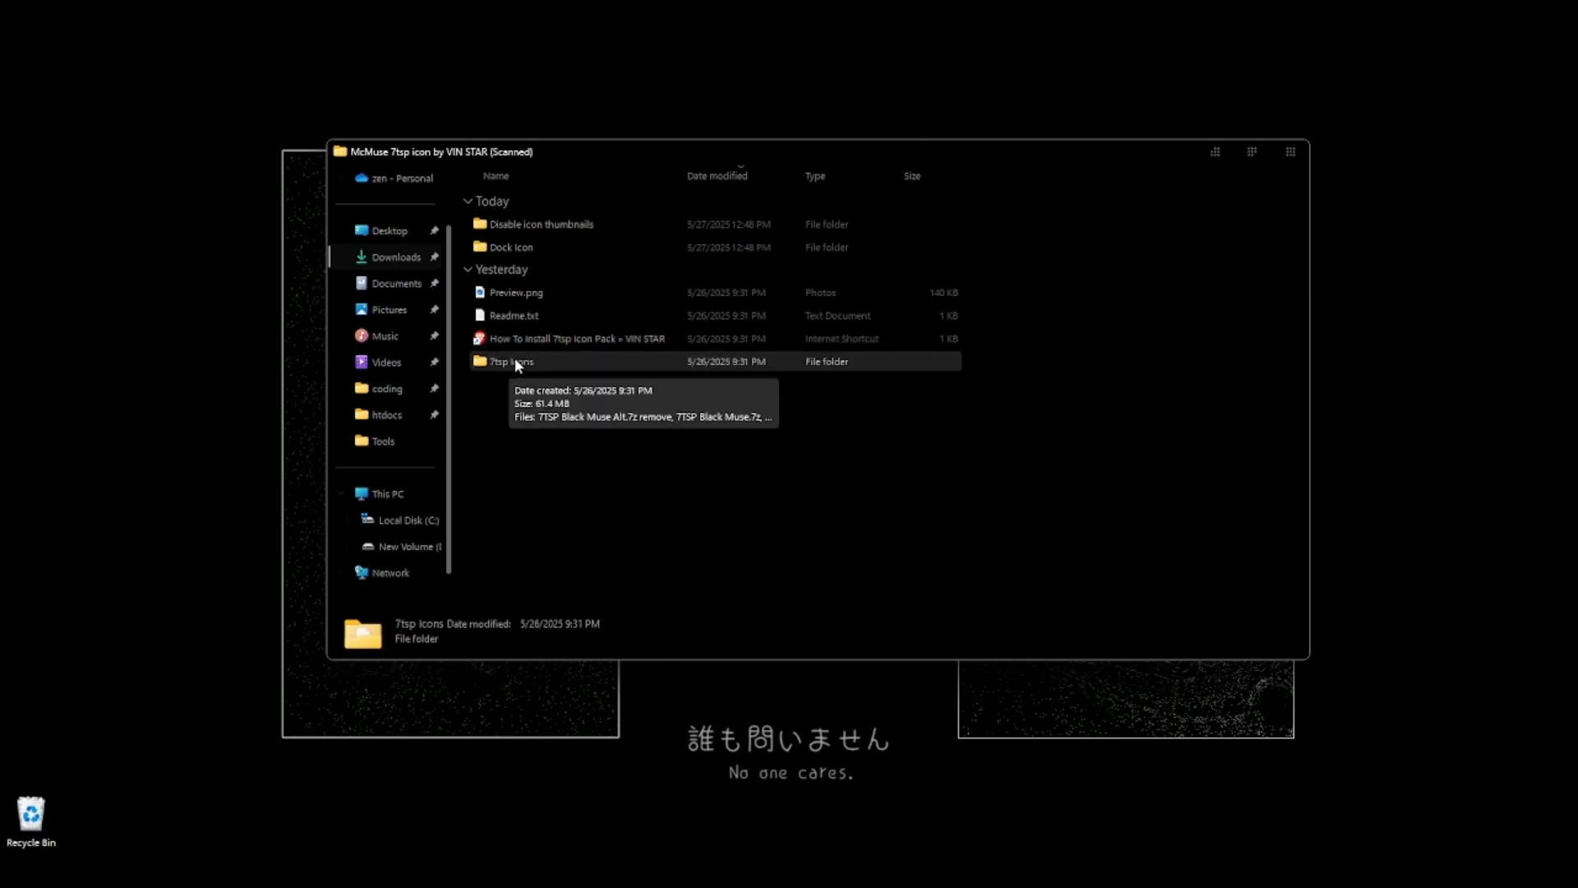
double_click(514, 361)
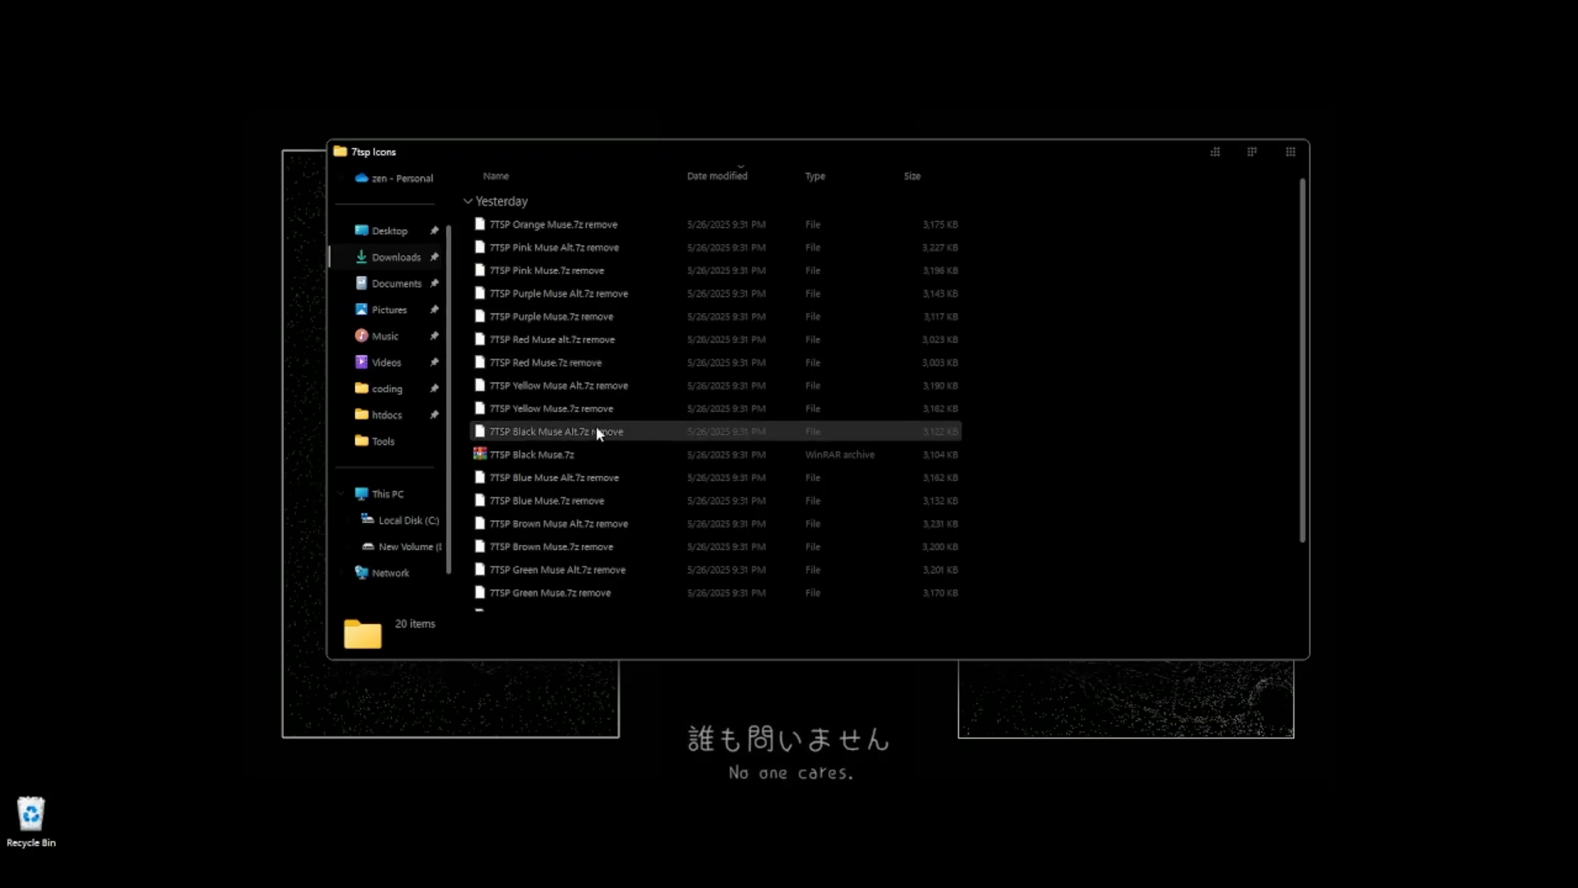
Rename the file 7TSP Black Muse Alt.7z remove to 7TSP Black Muse Alt.7z.
right_click(595, 426)
click(630, 726)
key(End)
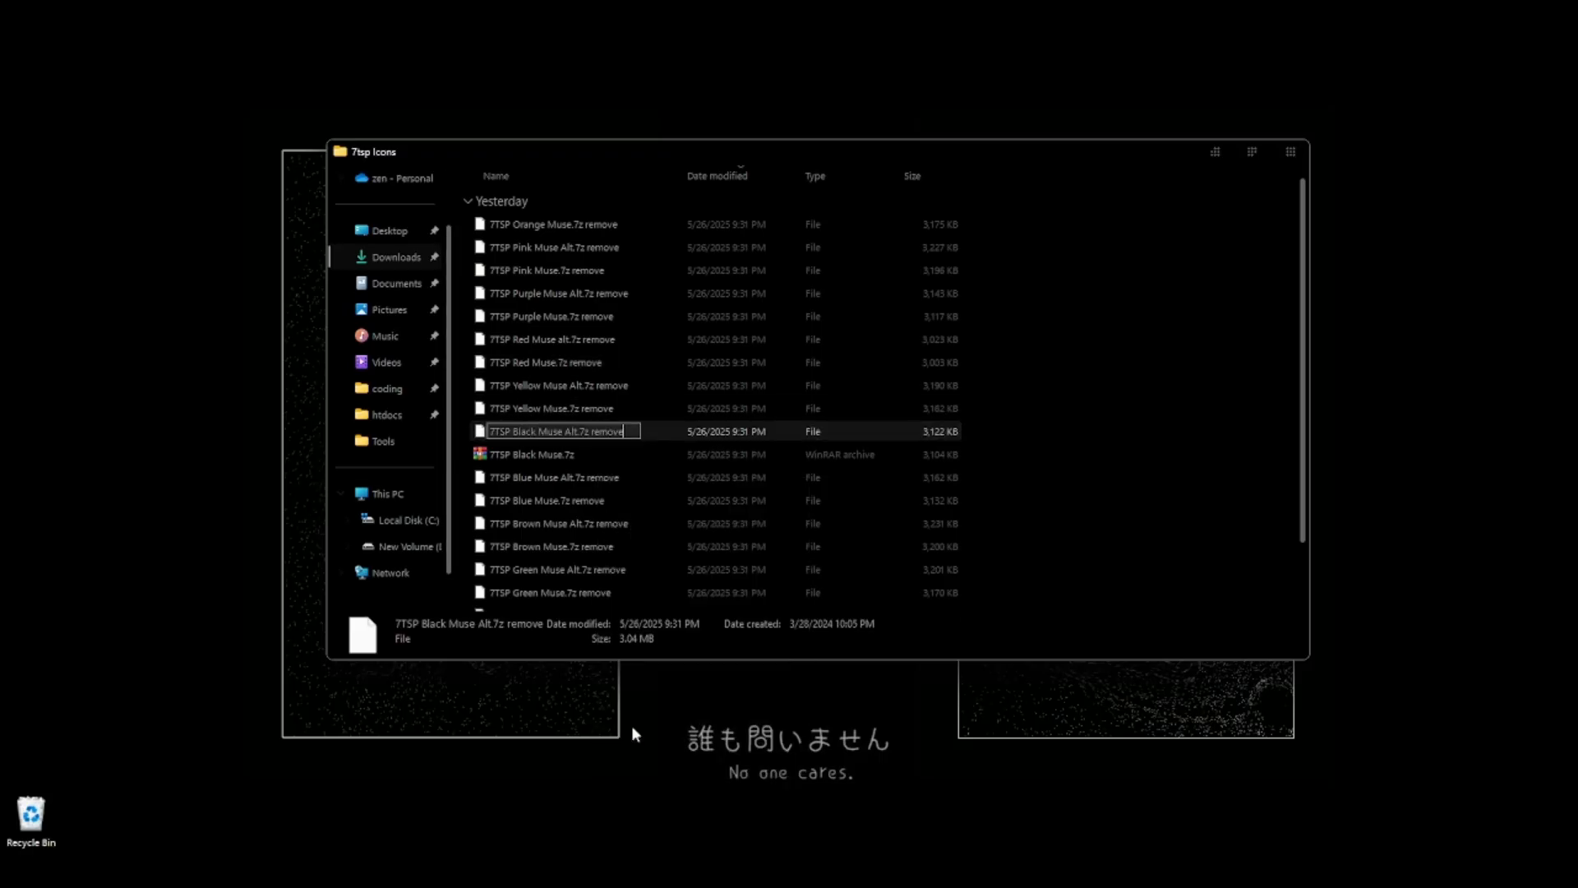
key(BackSpace)
key(BackSpace)
key(BackSpace)
key(BackSpace)
key(BackSpace)
key(BackSpace)
key(BackSpace)
key(Return)
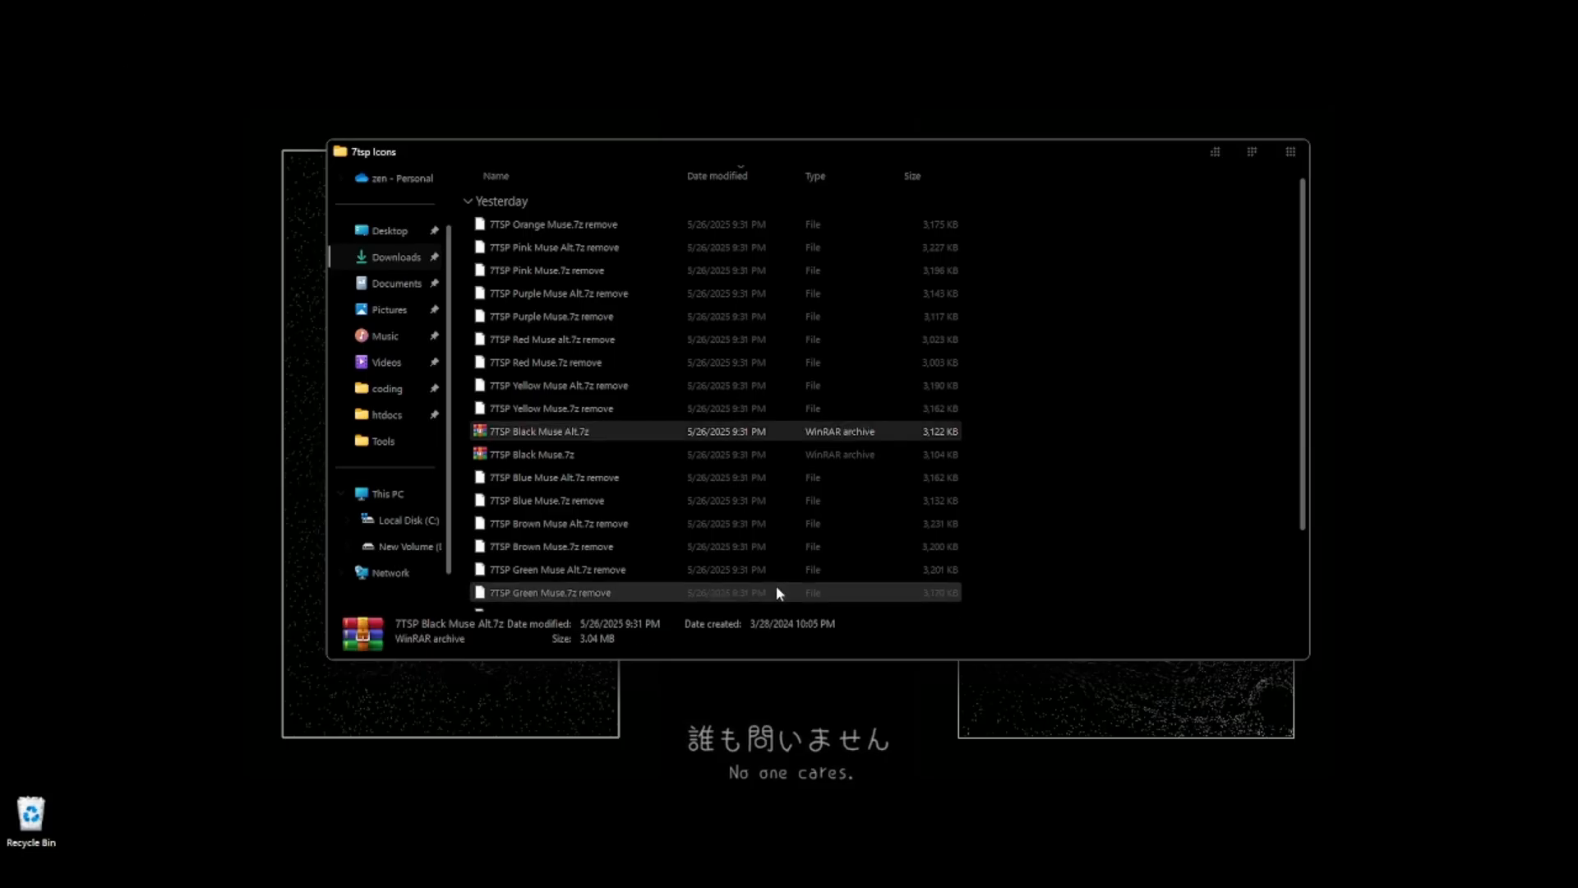
Minimize File Explorer and add 7TSP Black Muse.7z from the McMuse 7tsp Icons folder as a custom pack, overwriting the existing pack.
click(585, 680)
click(1216, 152)
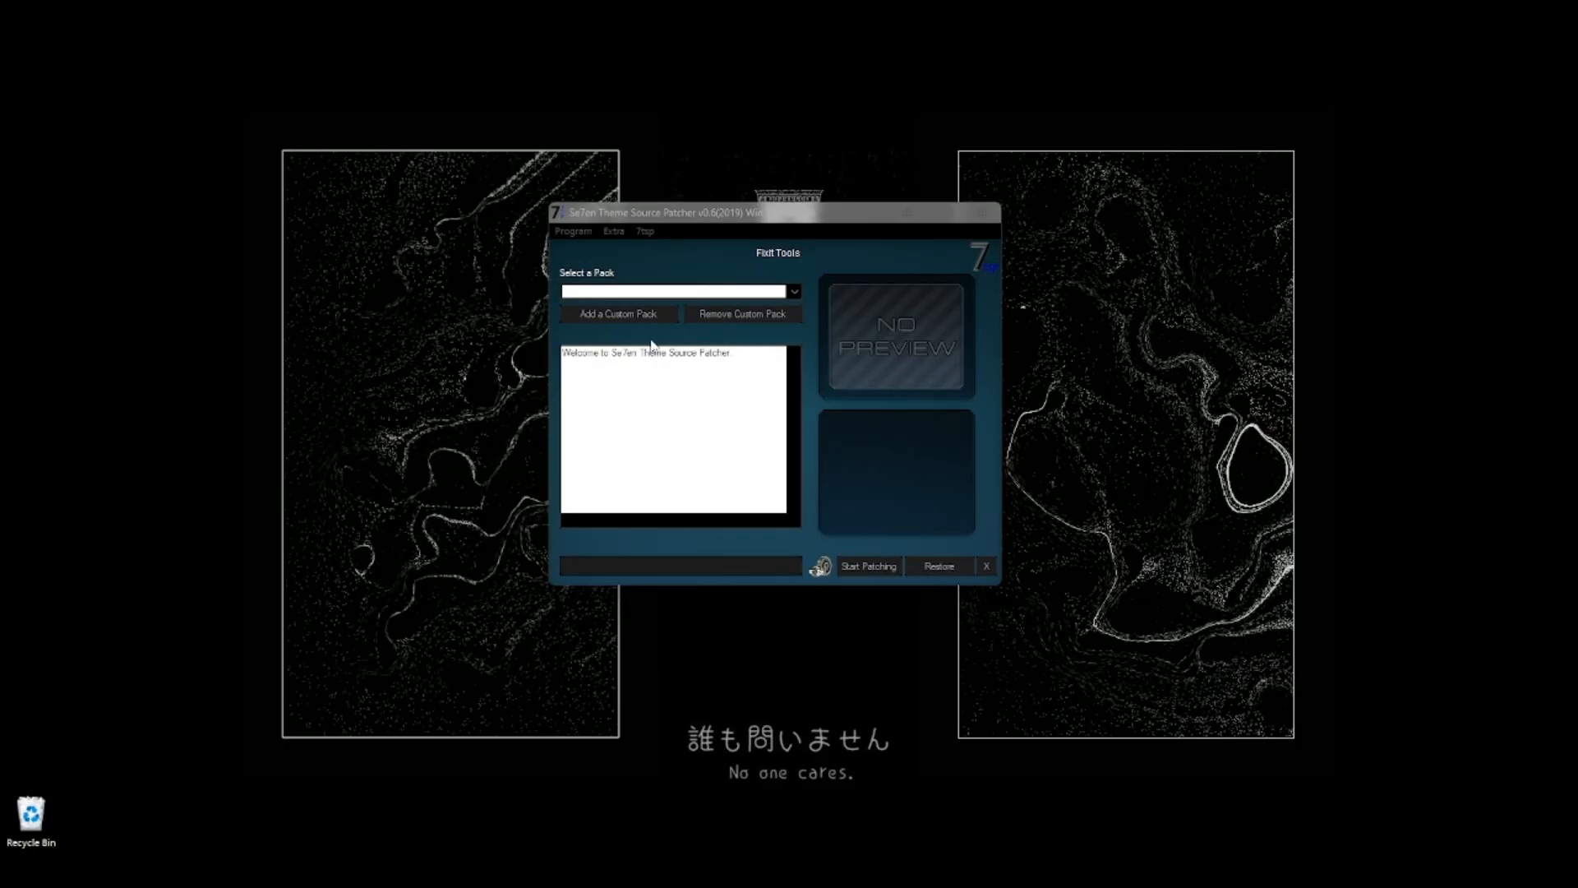
click(622, 317)
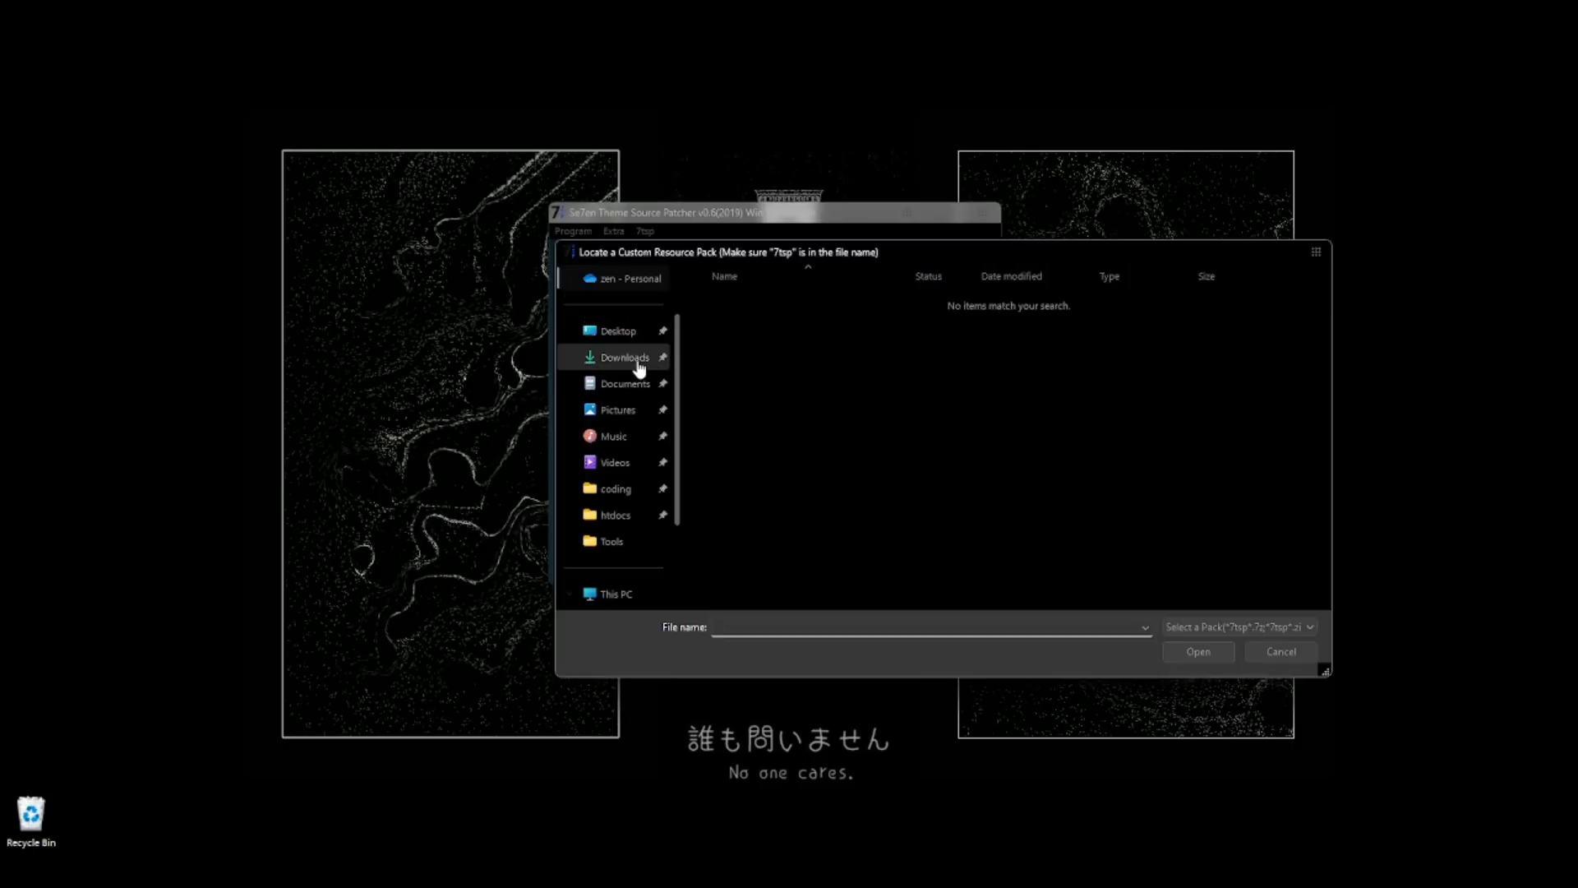
double_click(792, 324)
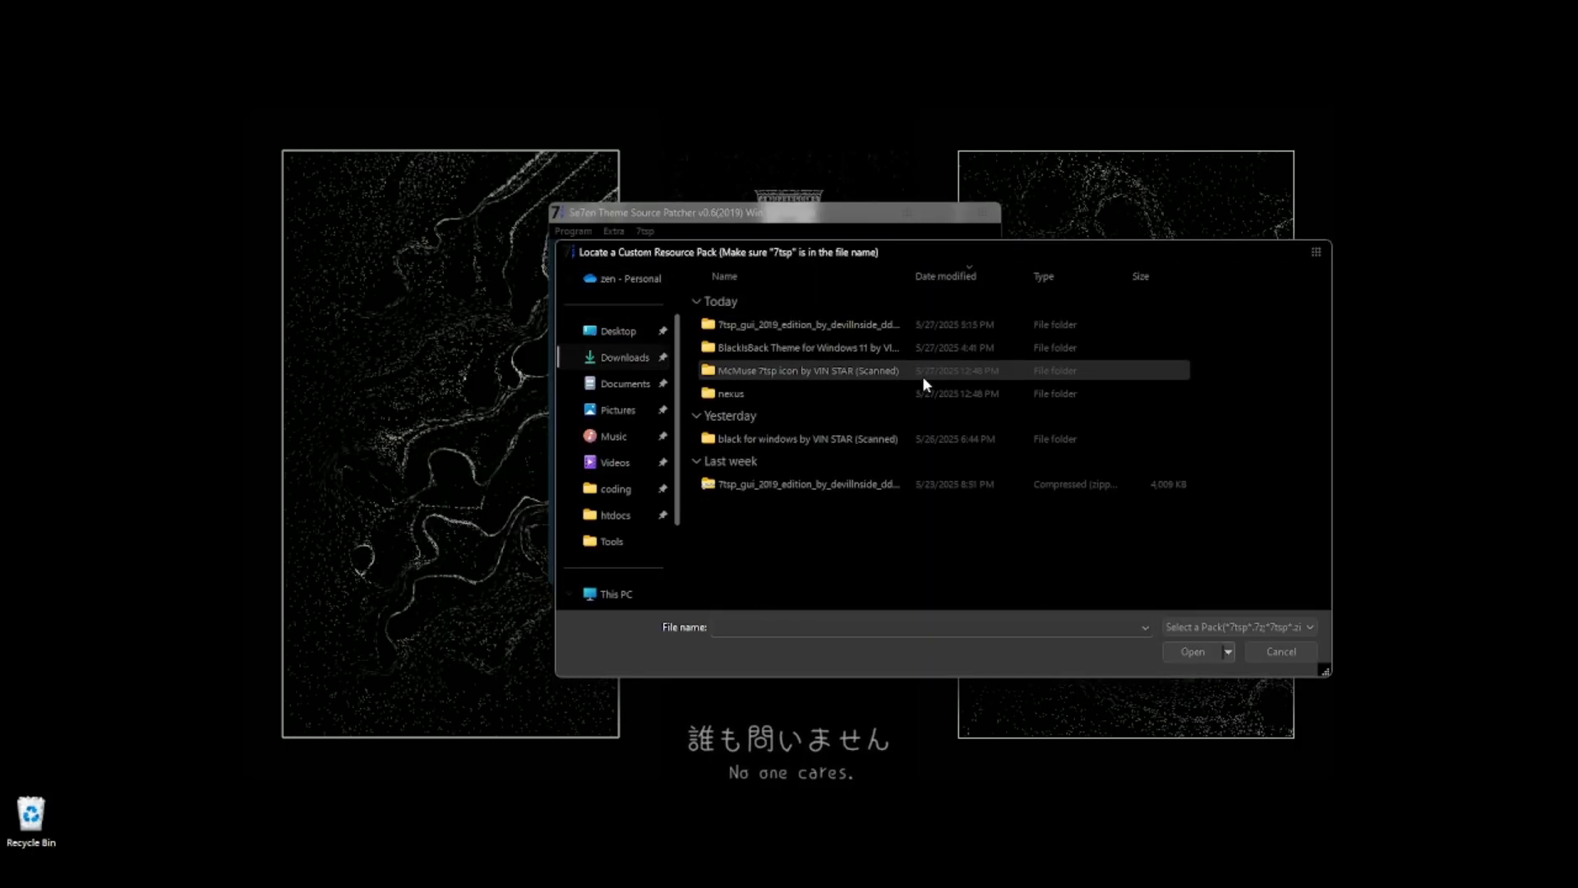
double_click(771, 371)
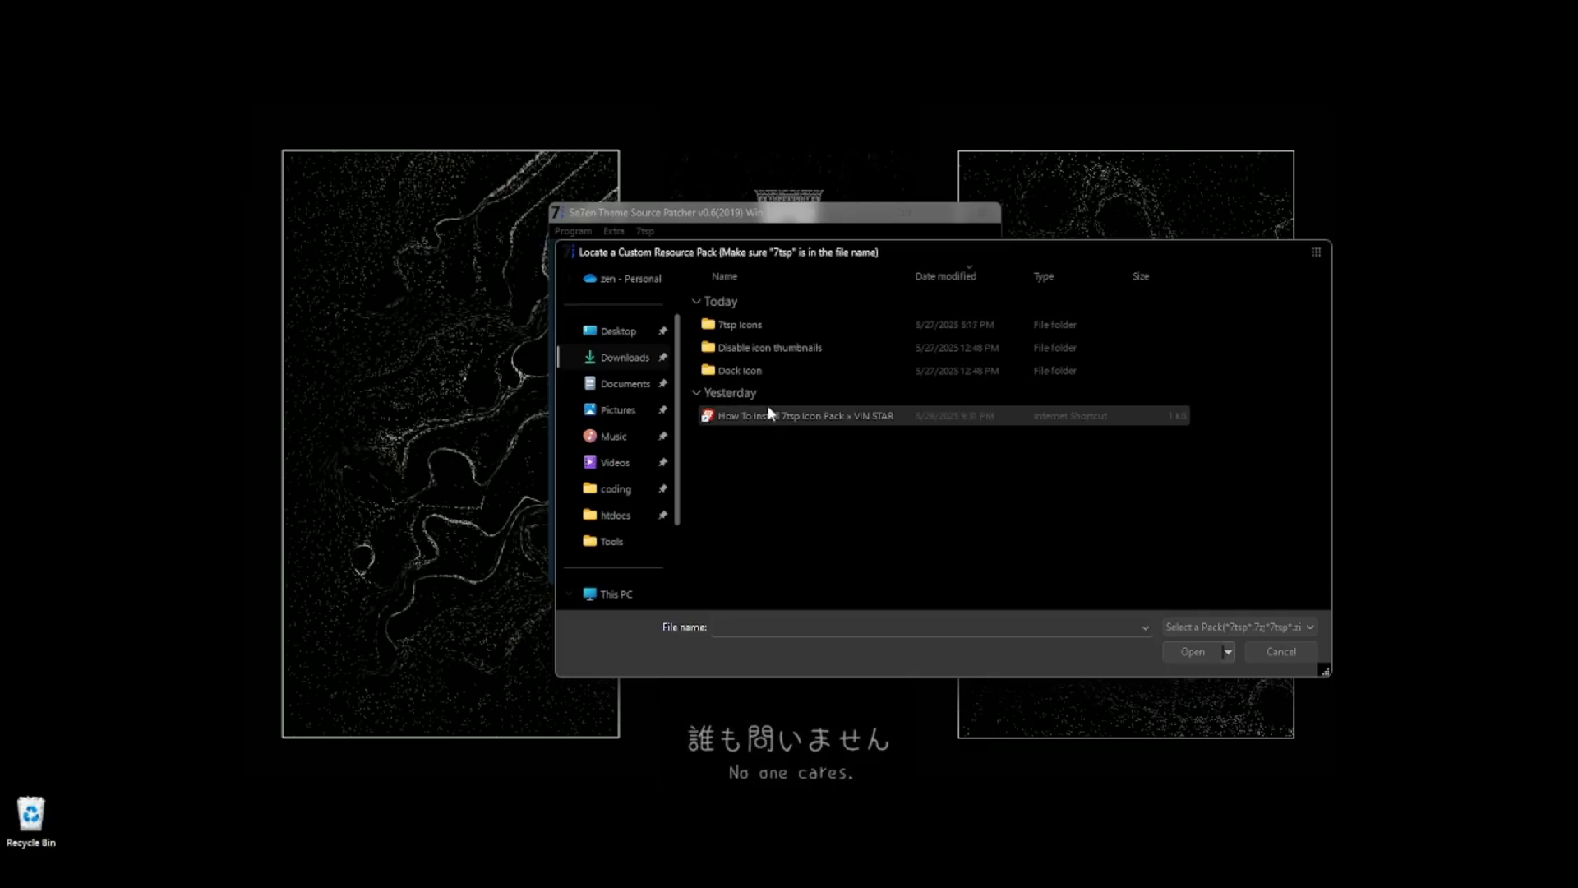
double_click(728, 328)
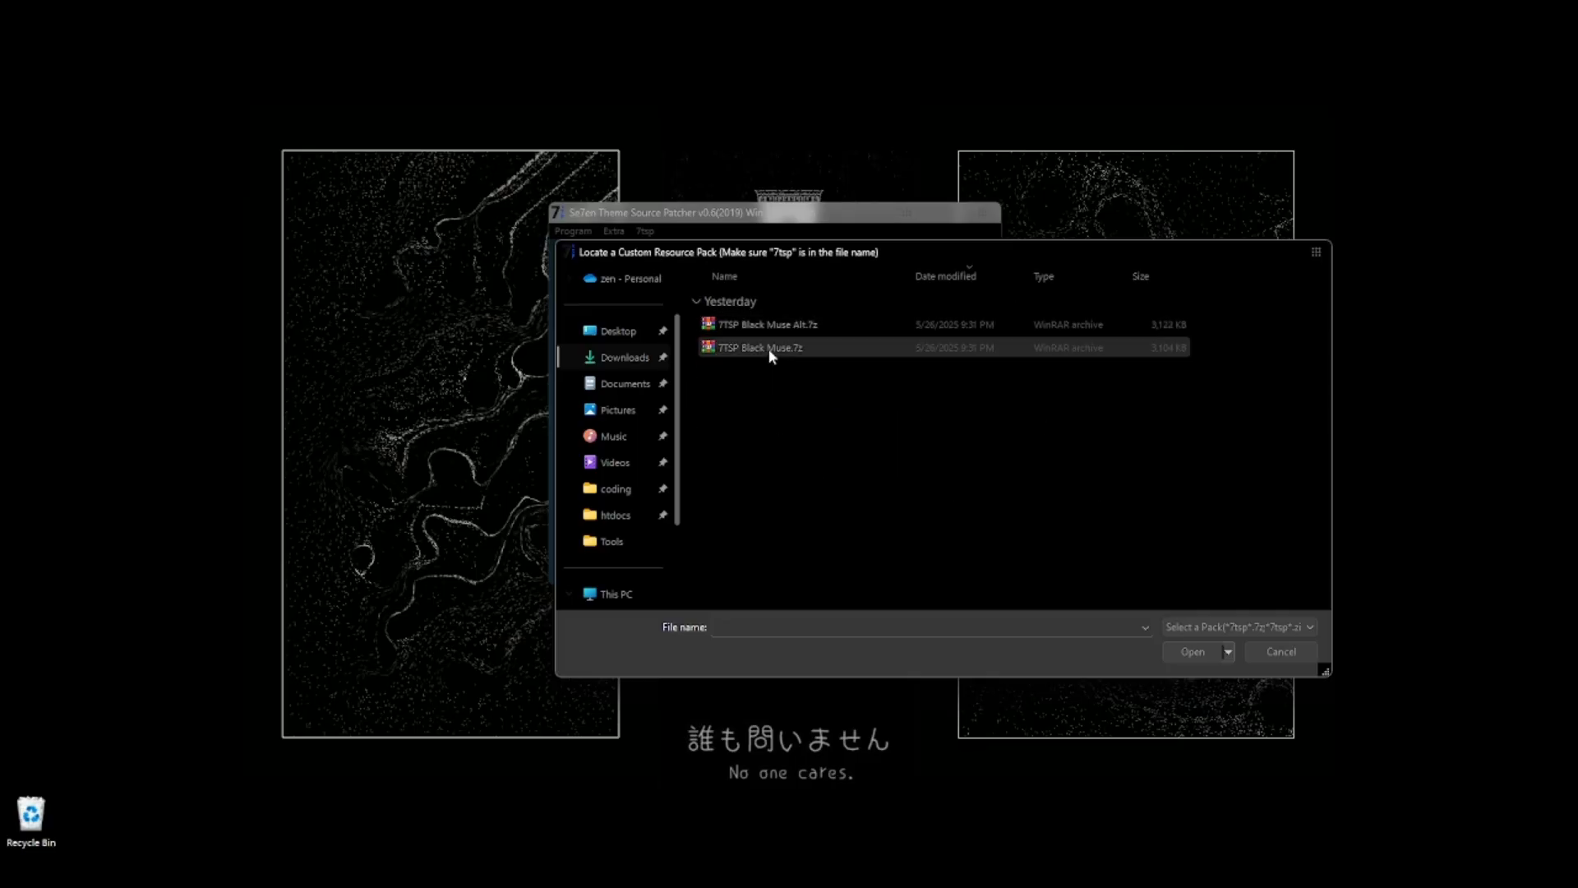
double_click(778, 345)
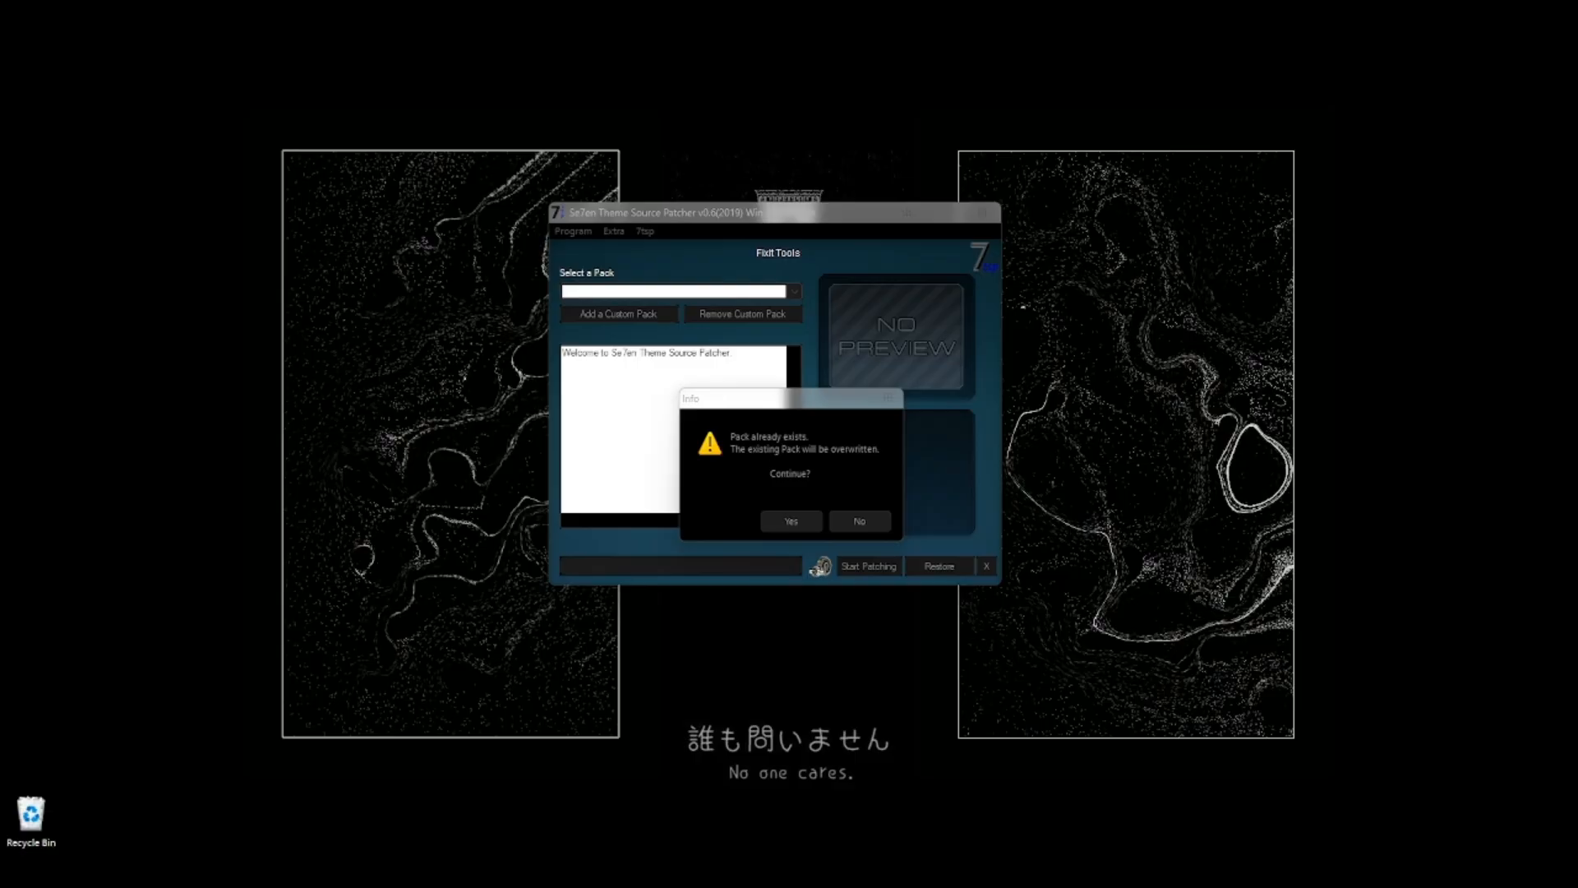
click(789, 521)
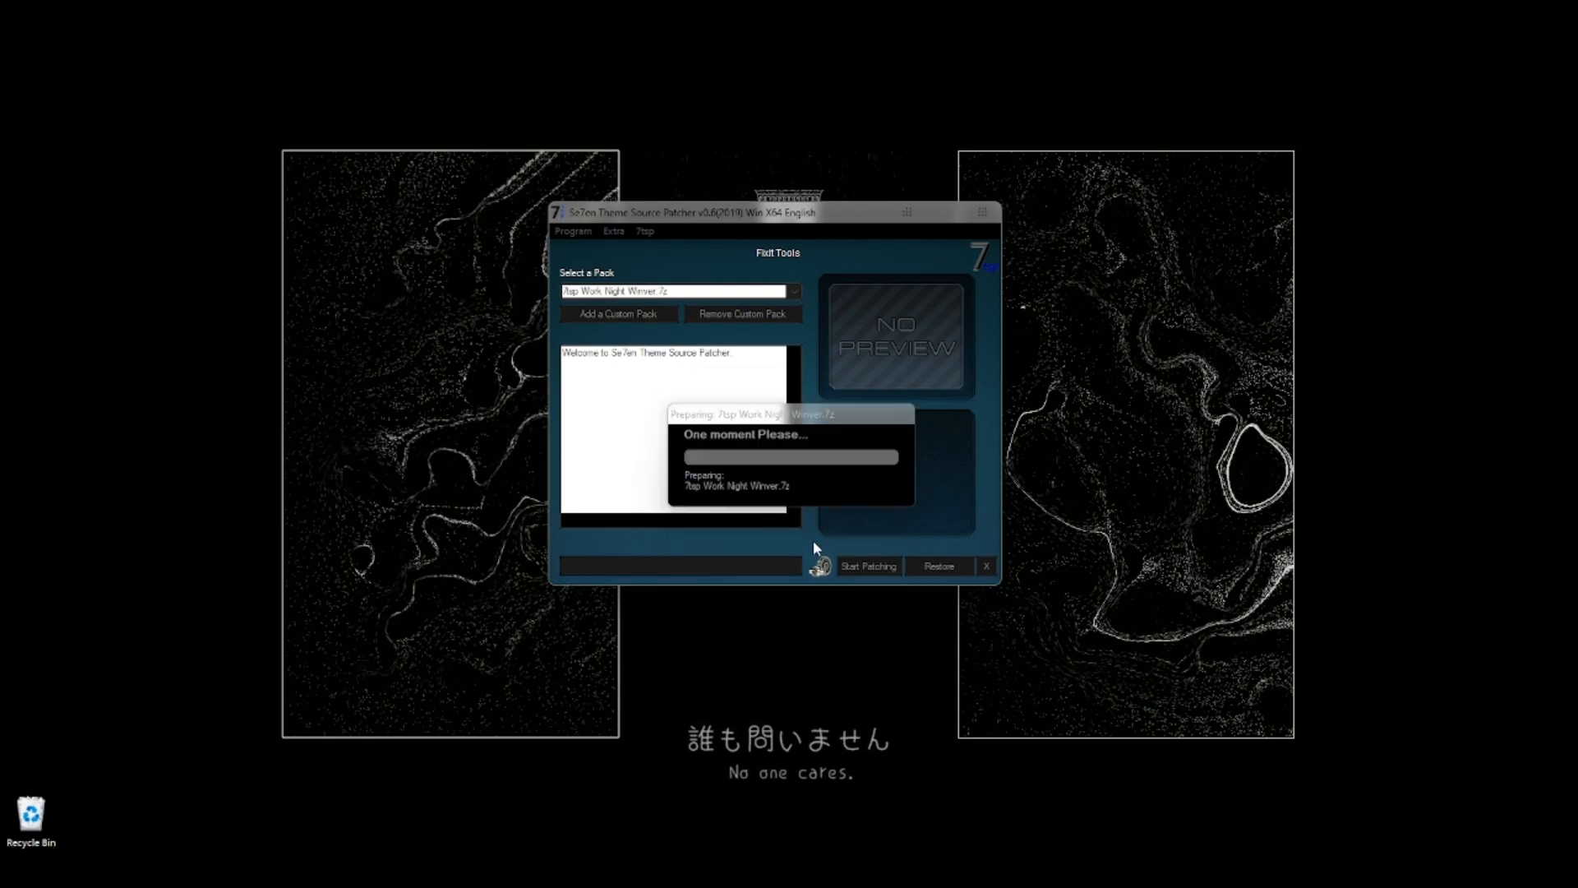
Patch the system with the selected icon pack and acknowledge the completion dialog.
click(873, 567)
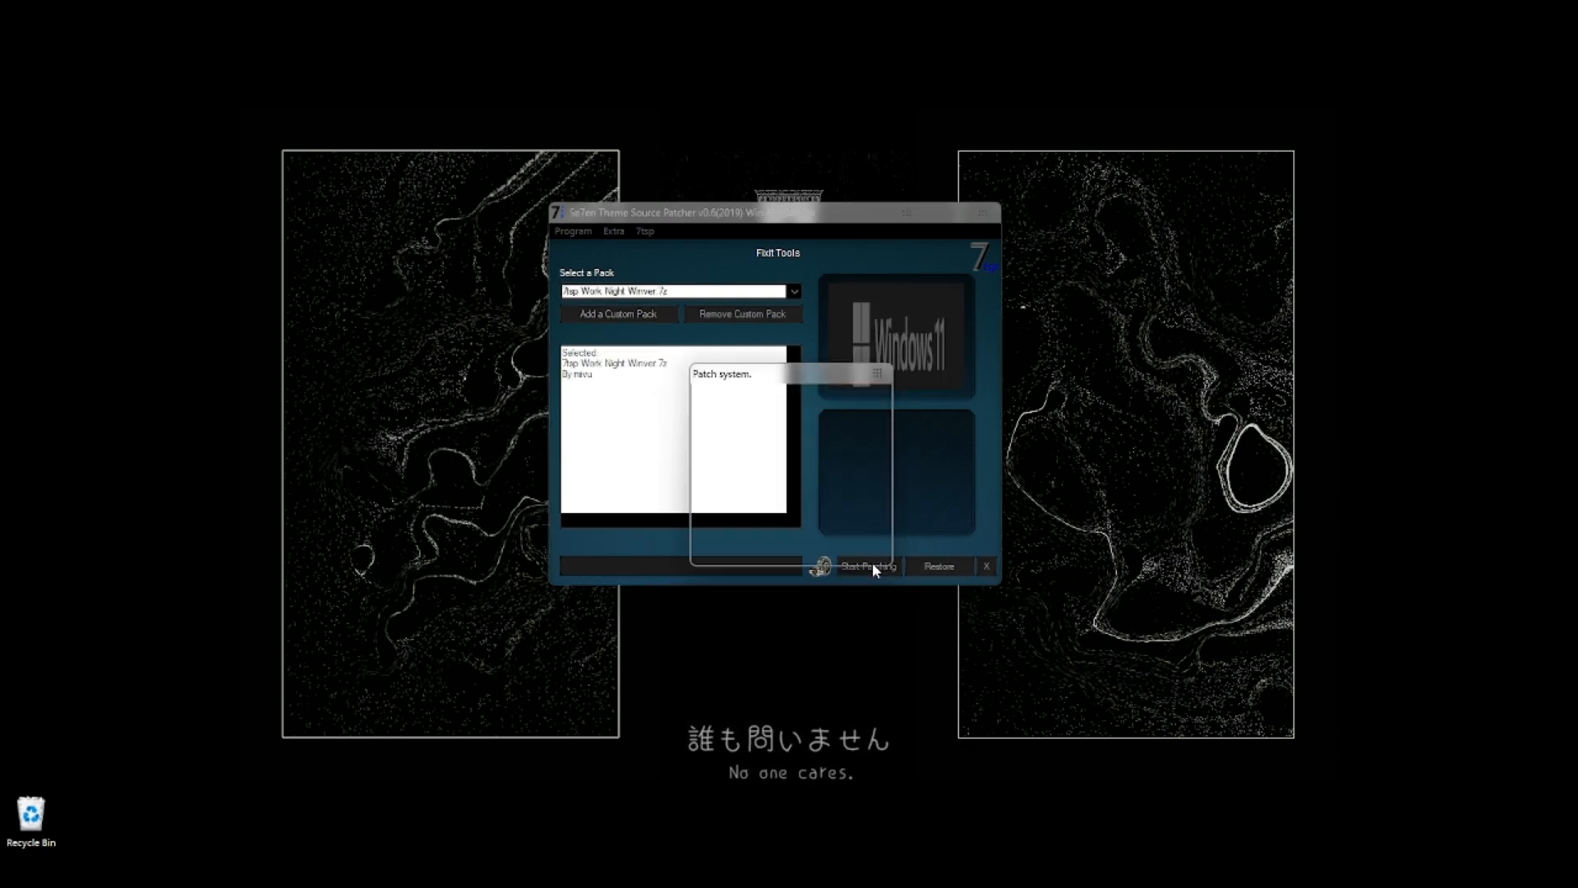
click(778, 548)
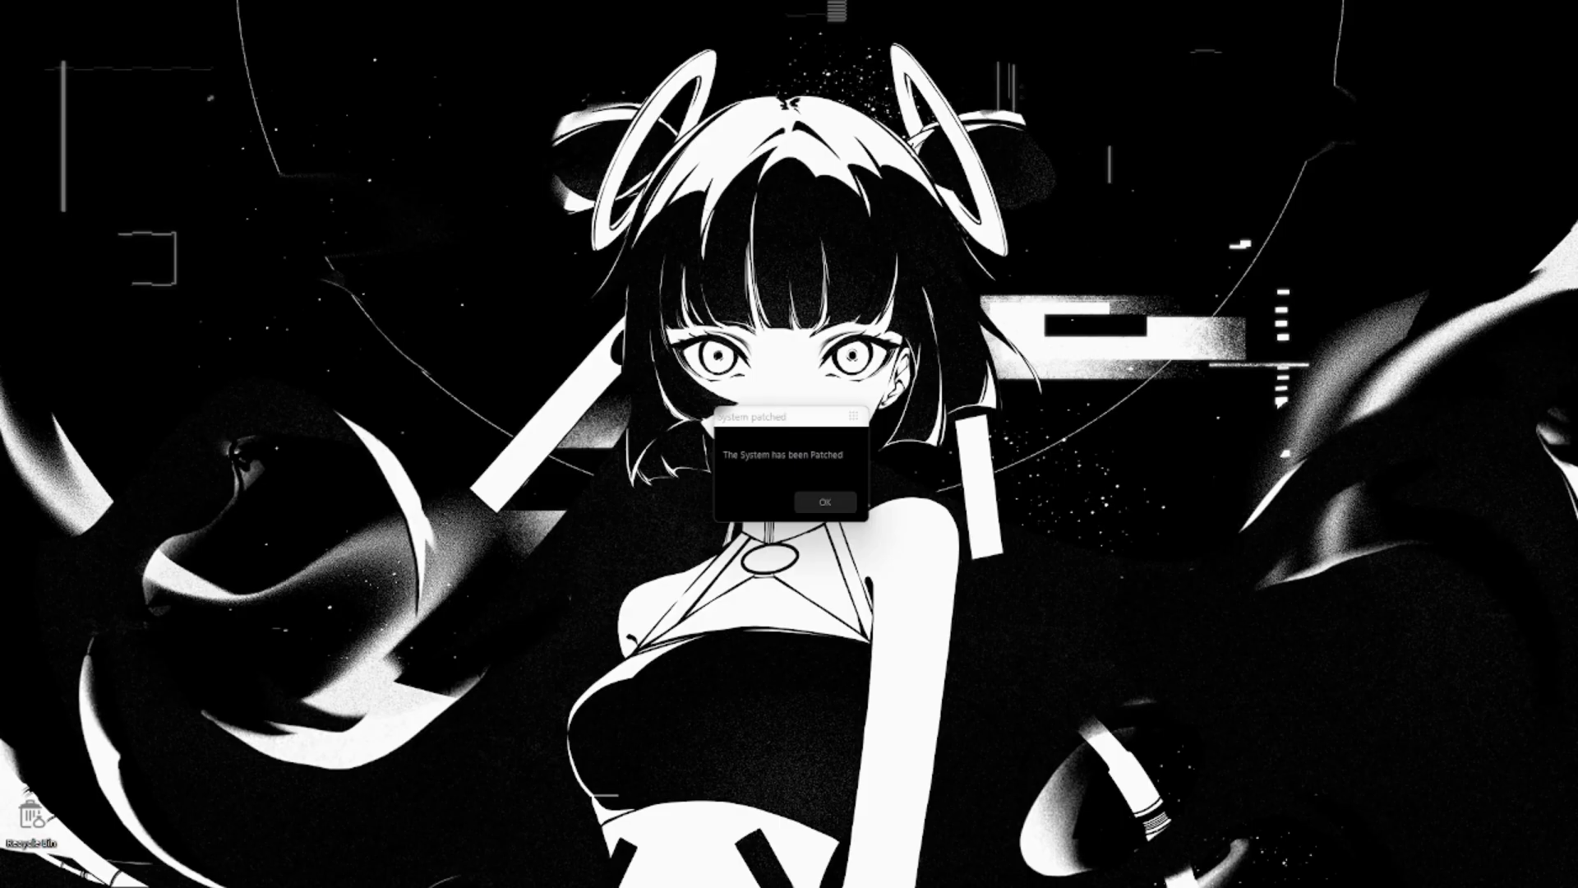
click(851, 506)
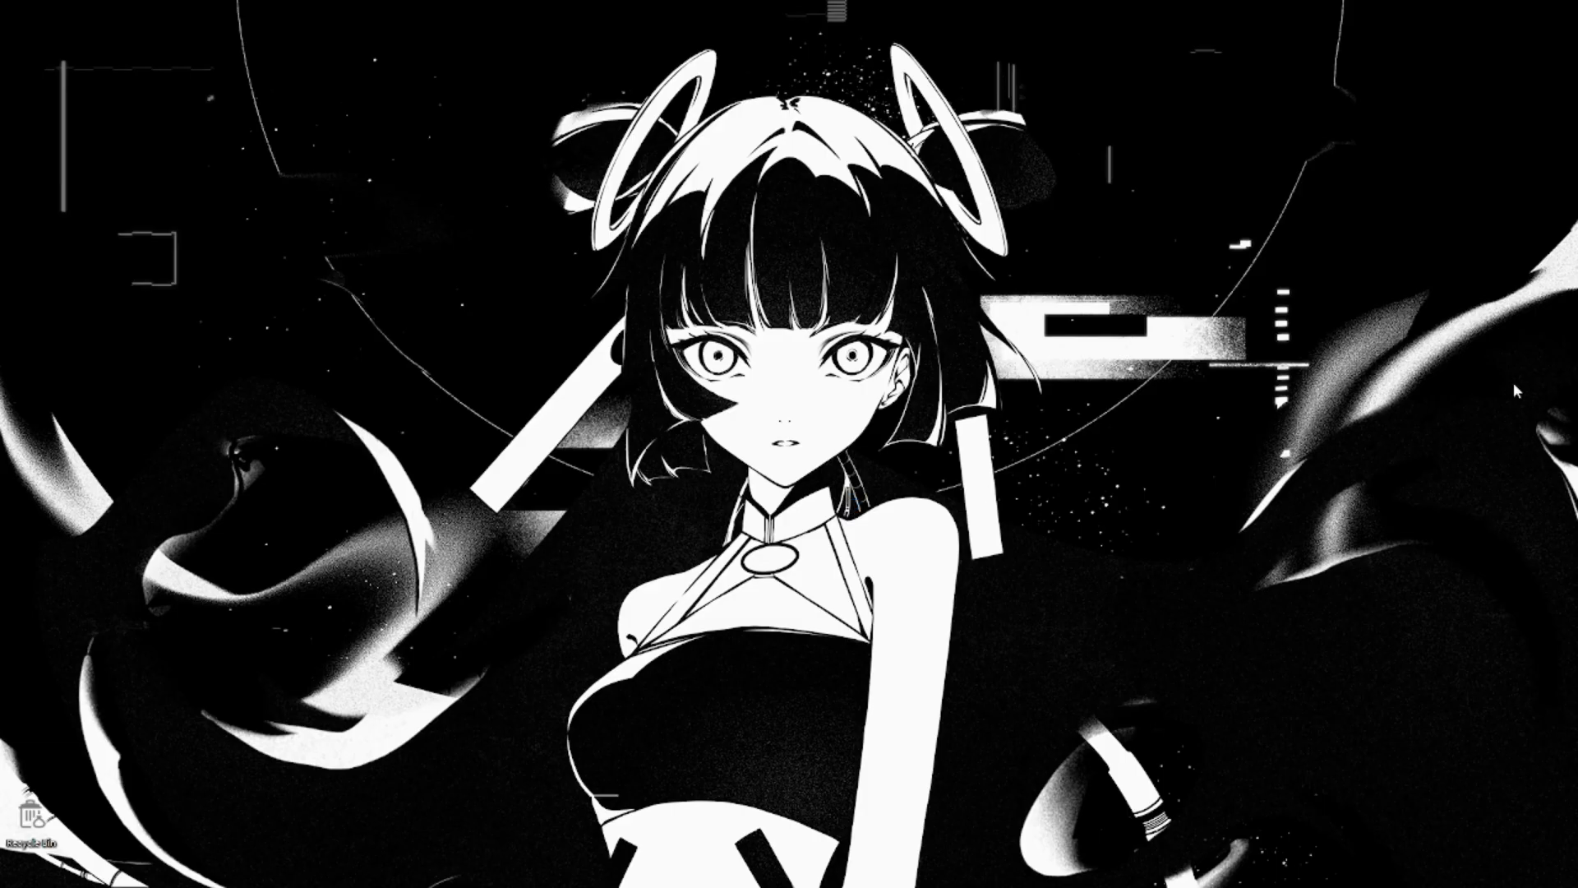
Examine the new icons in File Explorer's Desktop, Downloads and This PC locations, and in the start menu and Control Panel.
mouse_move(1576, 281)
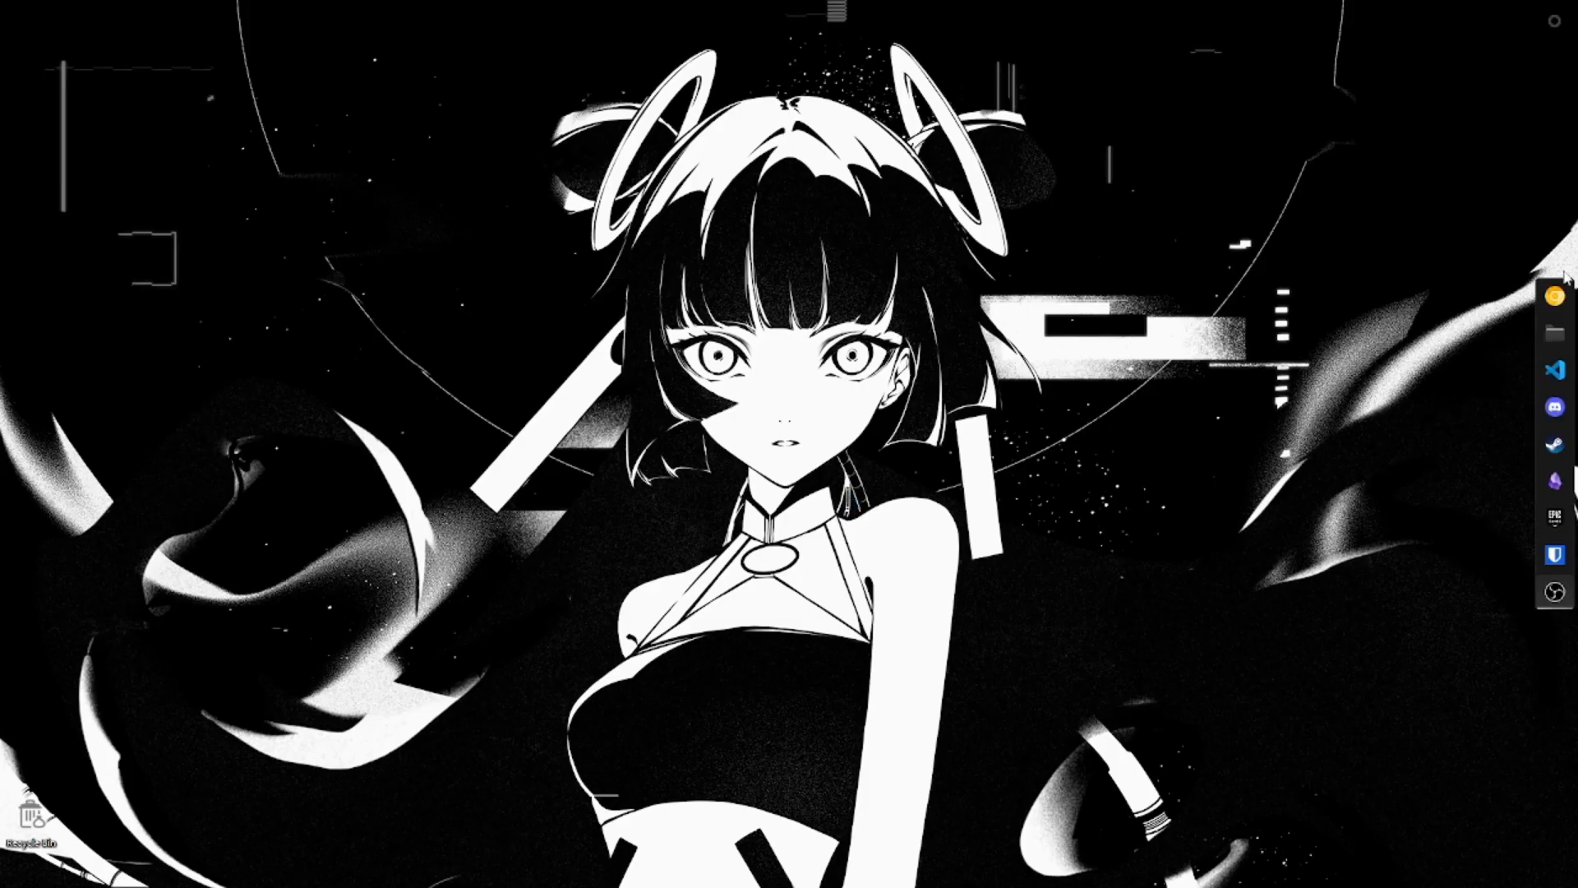
click(1554, 329)
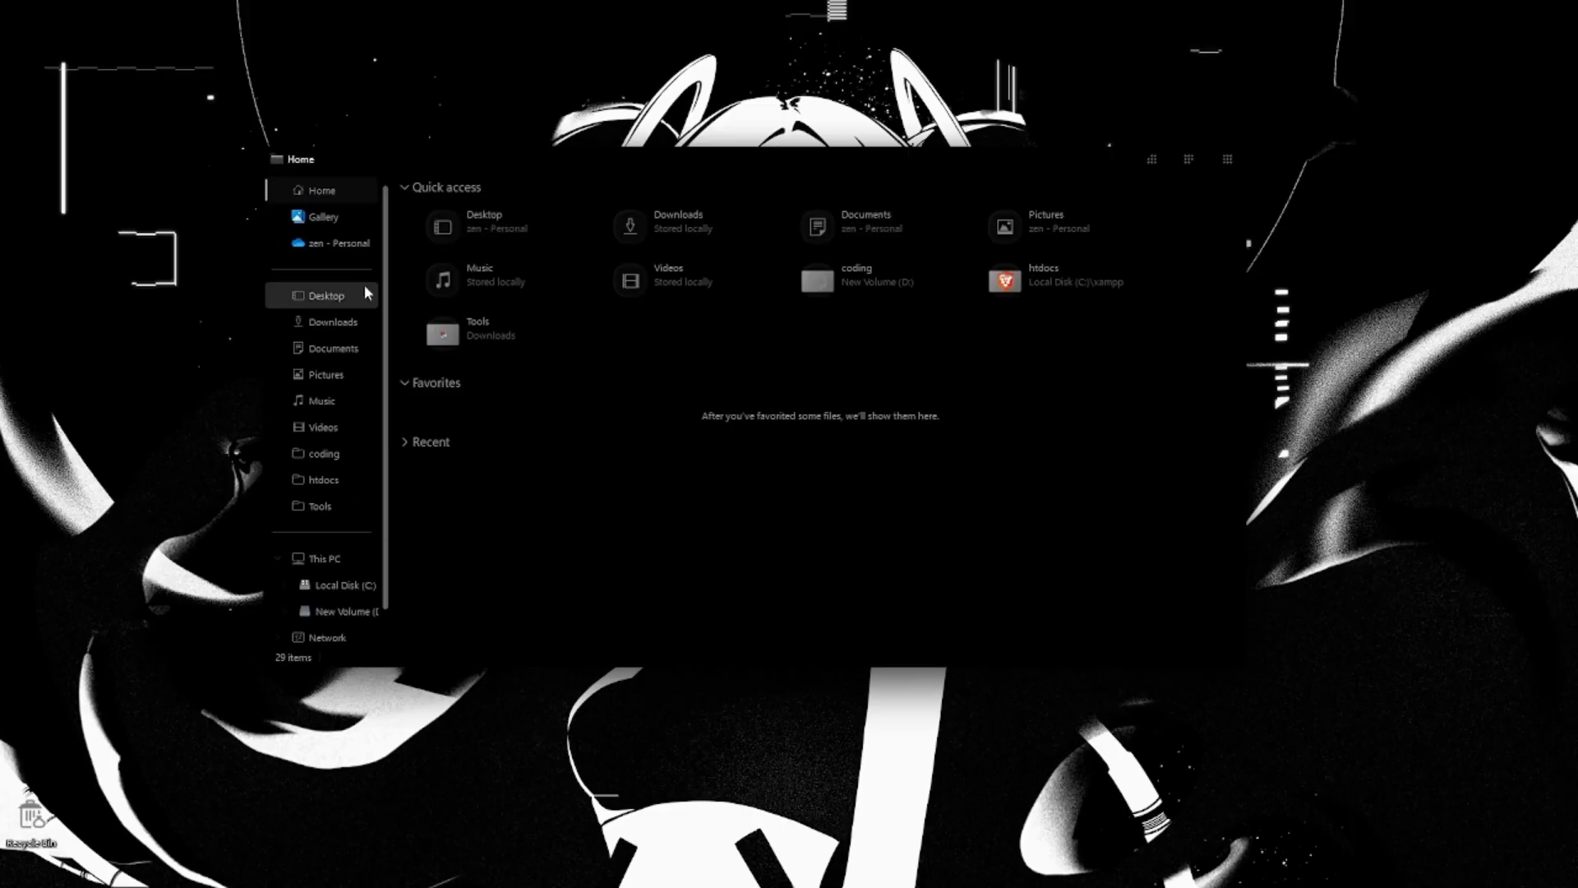
click(329, 297)
click(333, 322)
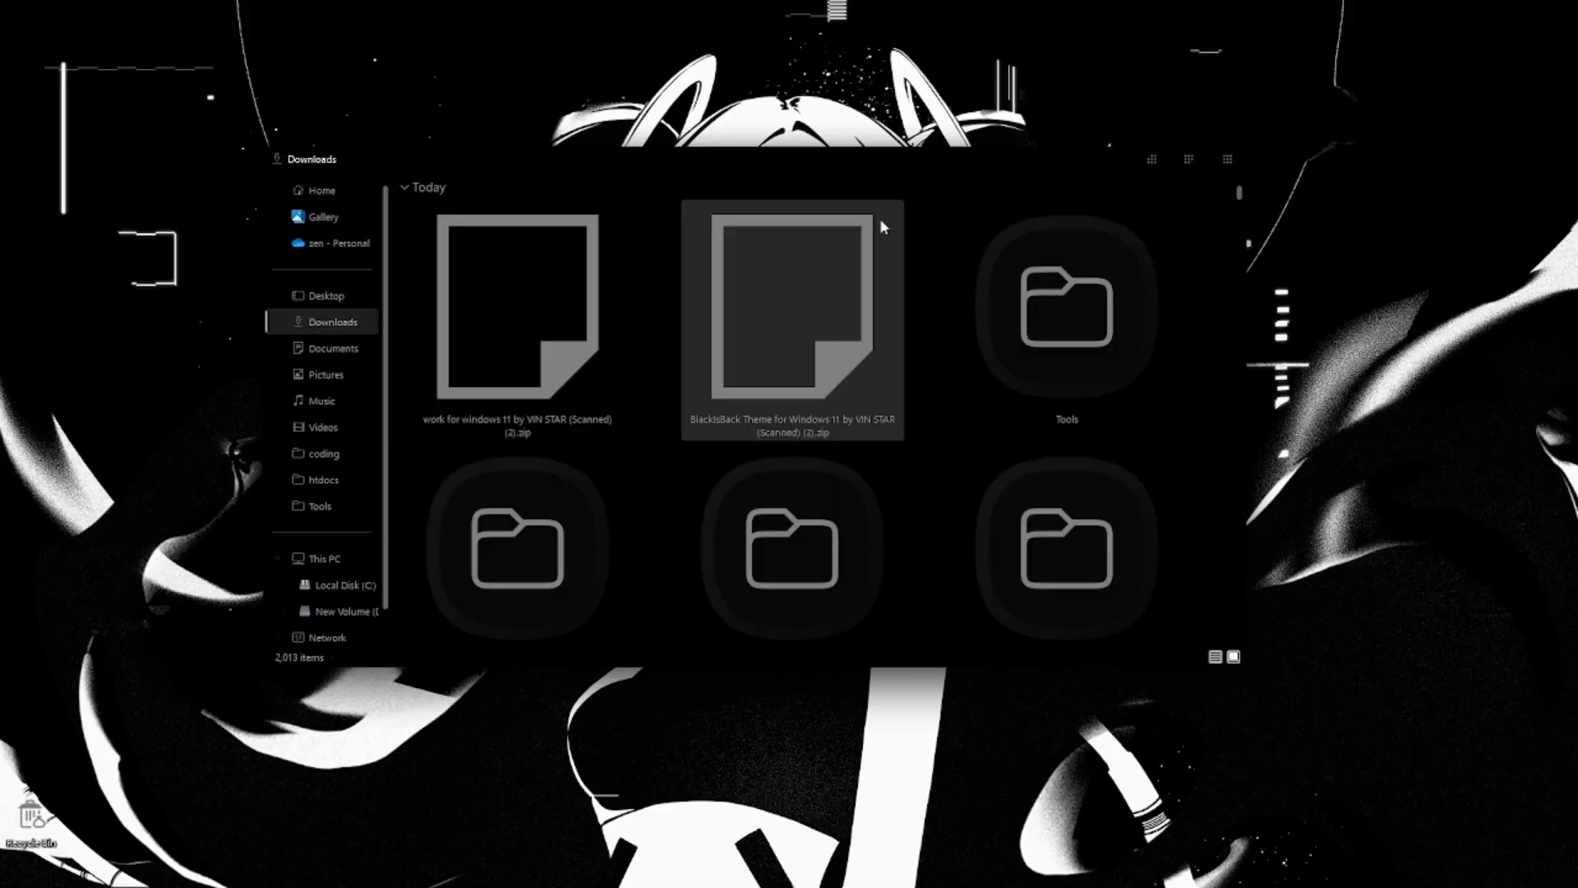
click(347, 559)
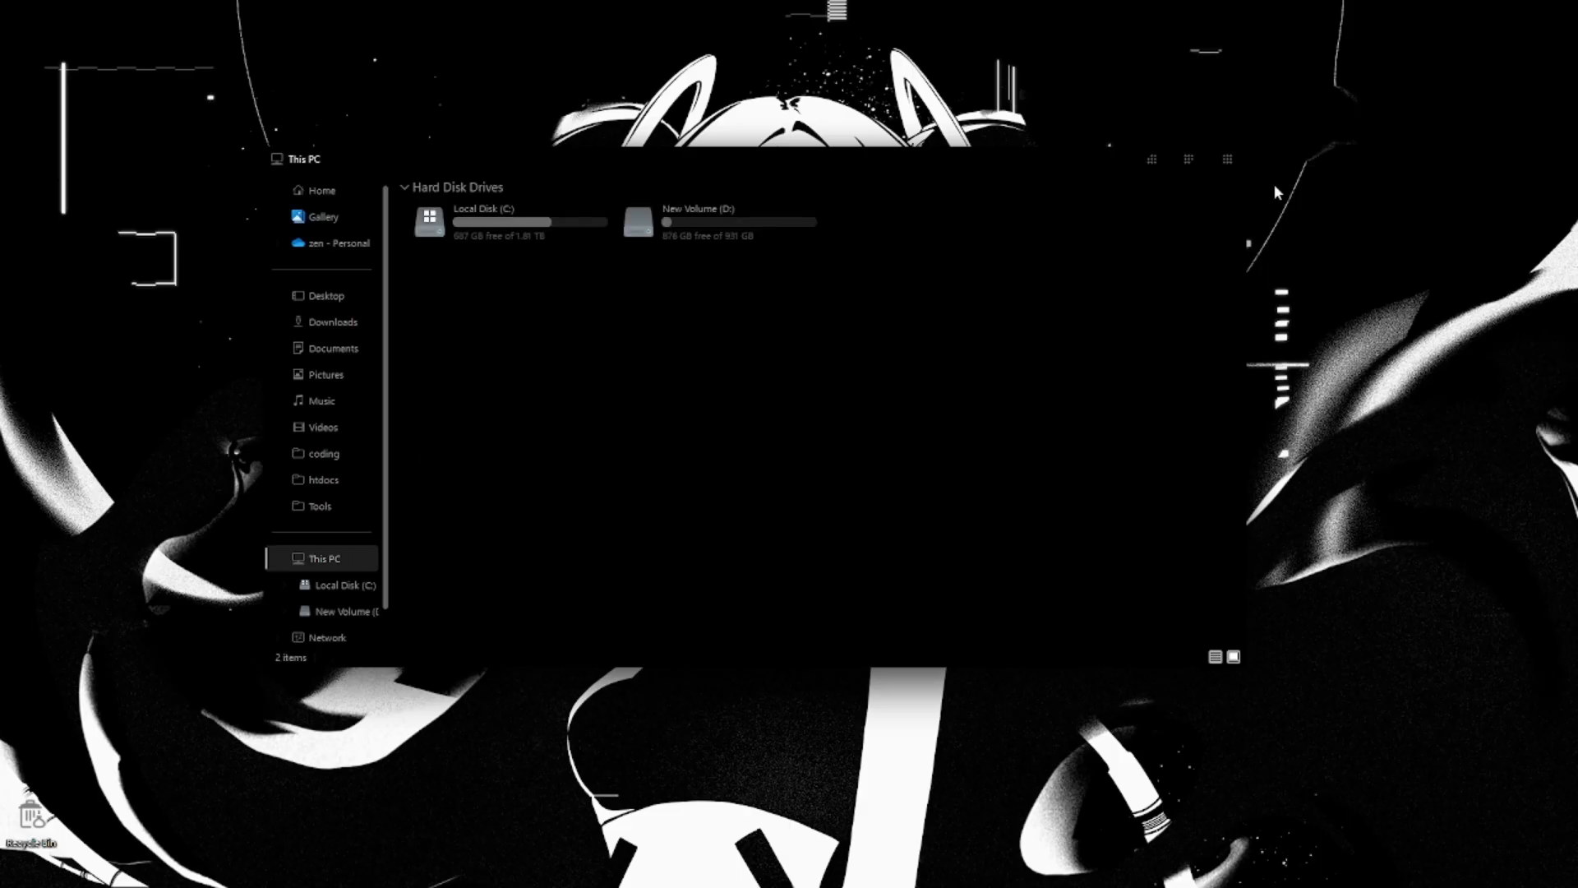
click(1238, 165)
click(1554, 20)
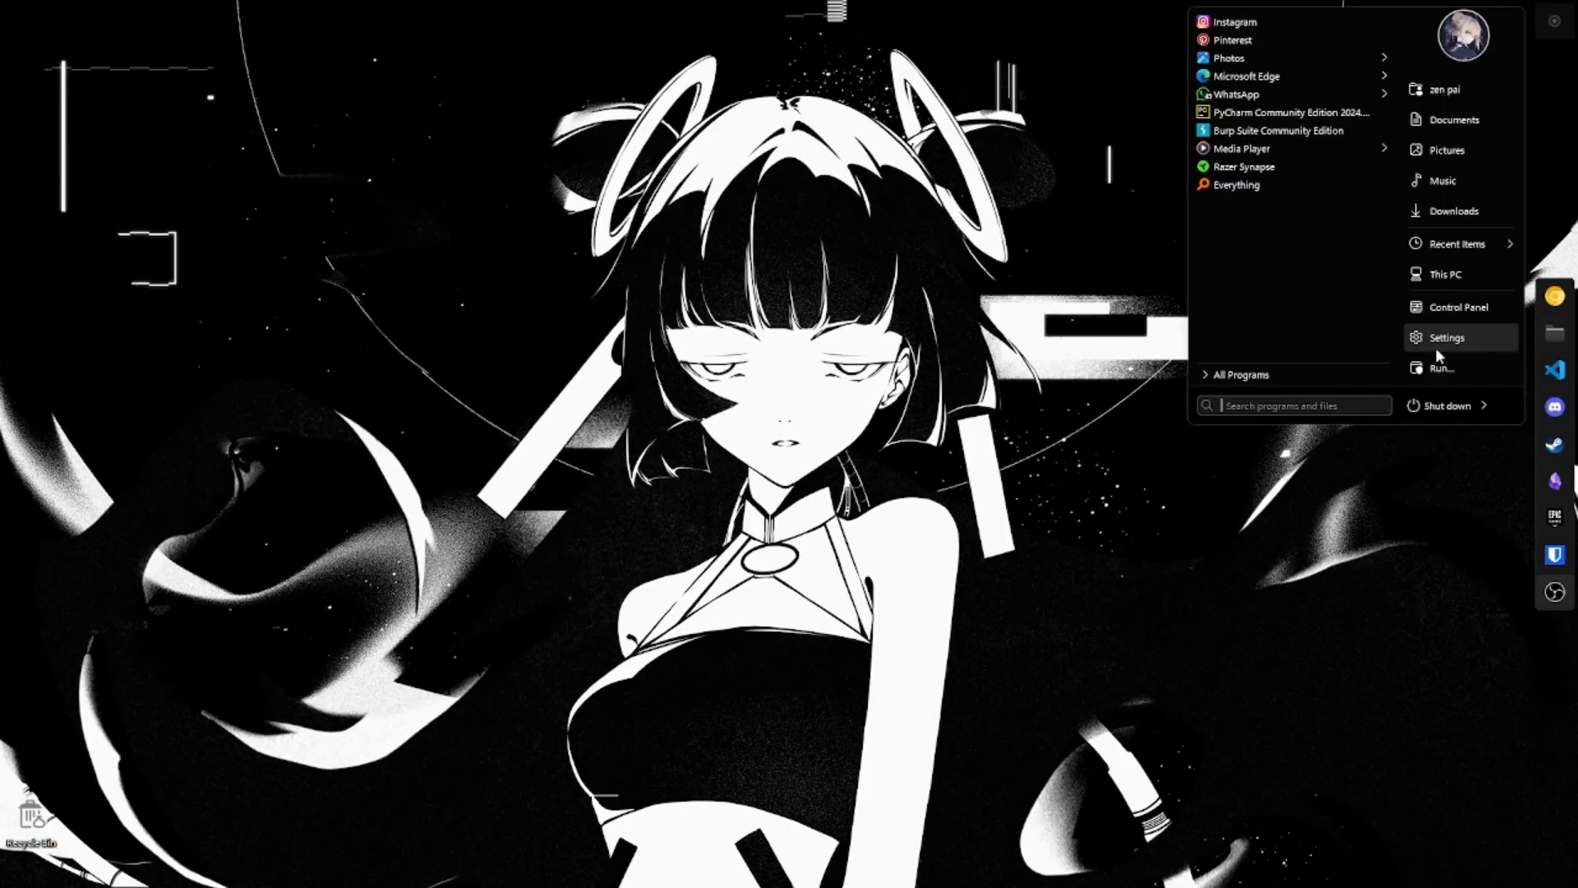
click(1460, 308)
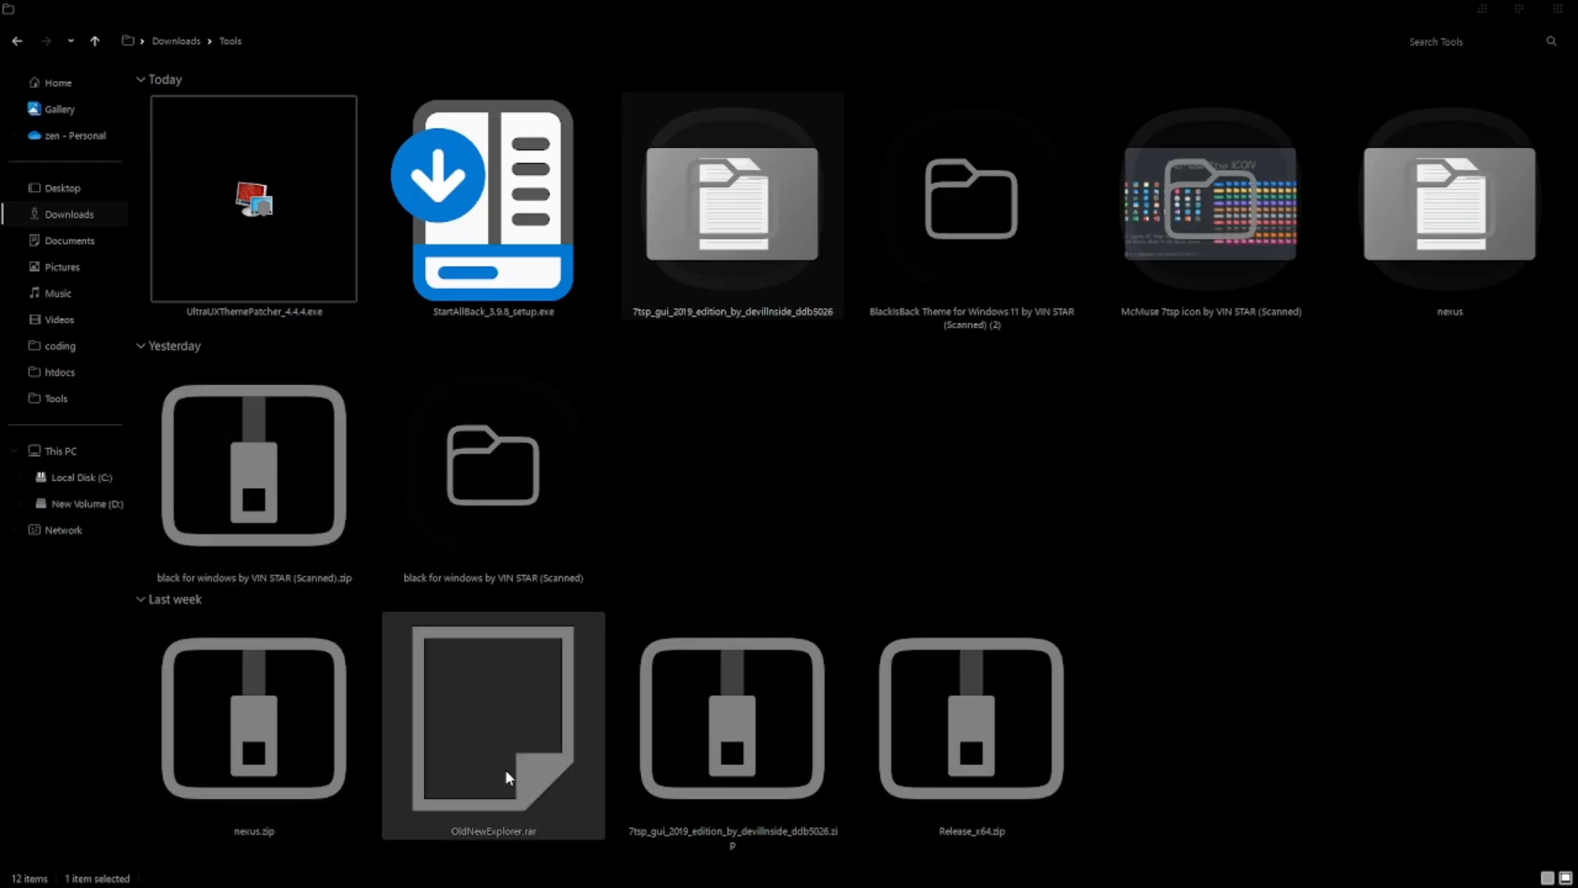
Open OldNewExplorer.rar with WinRAR just once and dismiss the licence purchase reminder.
click(506, 712)
double_click(505, 714)
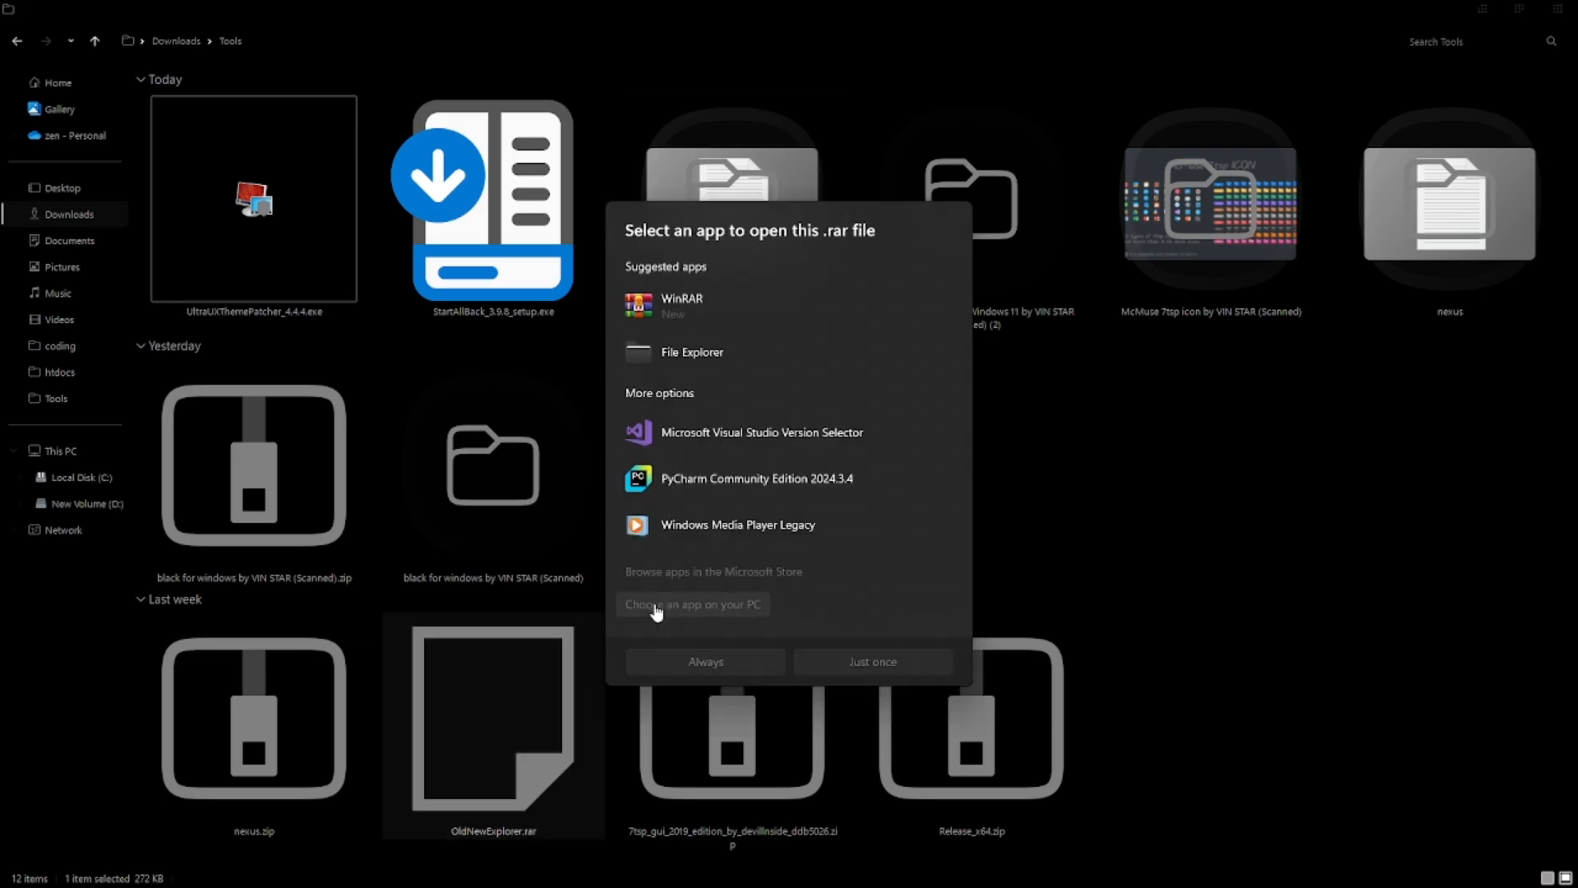
click(750, 321)
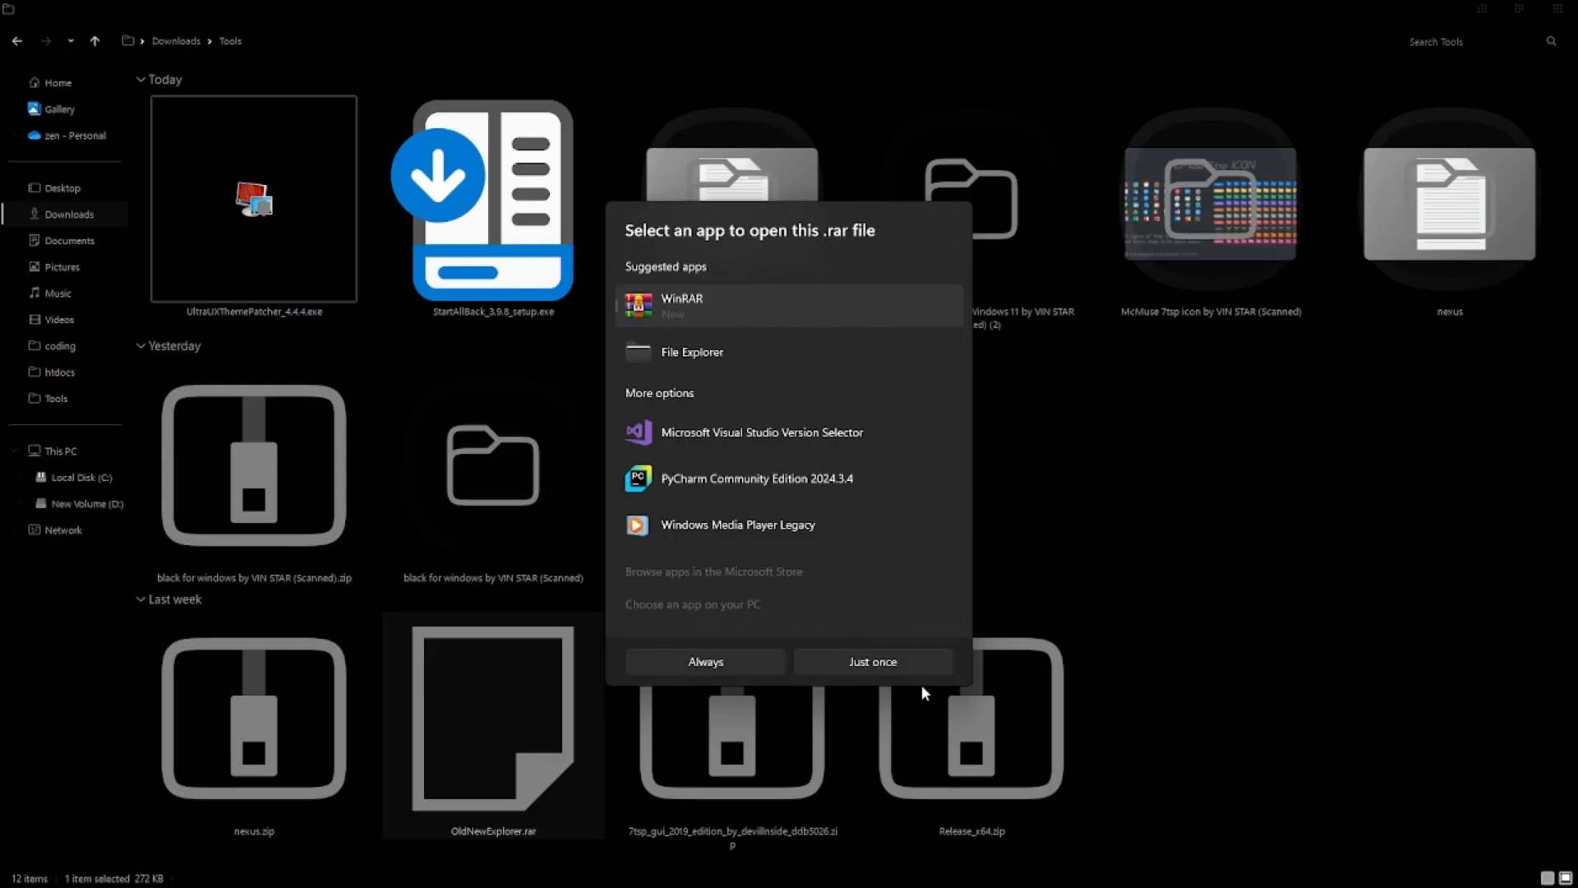
click(917, 649)
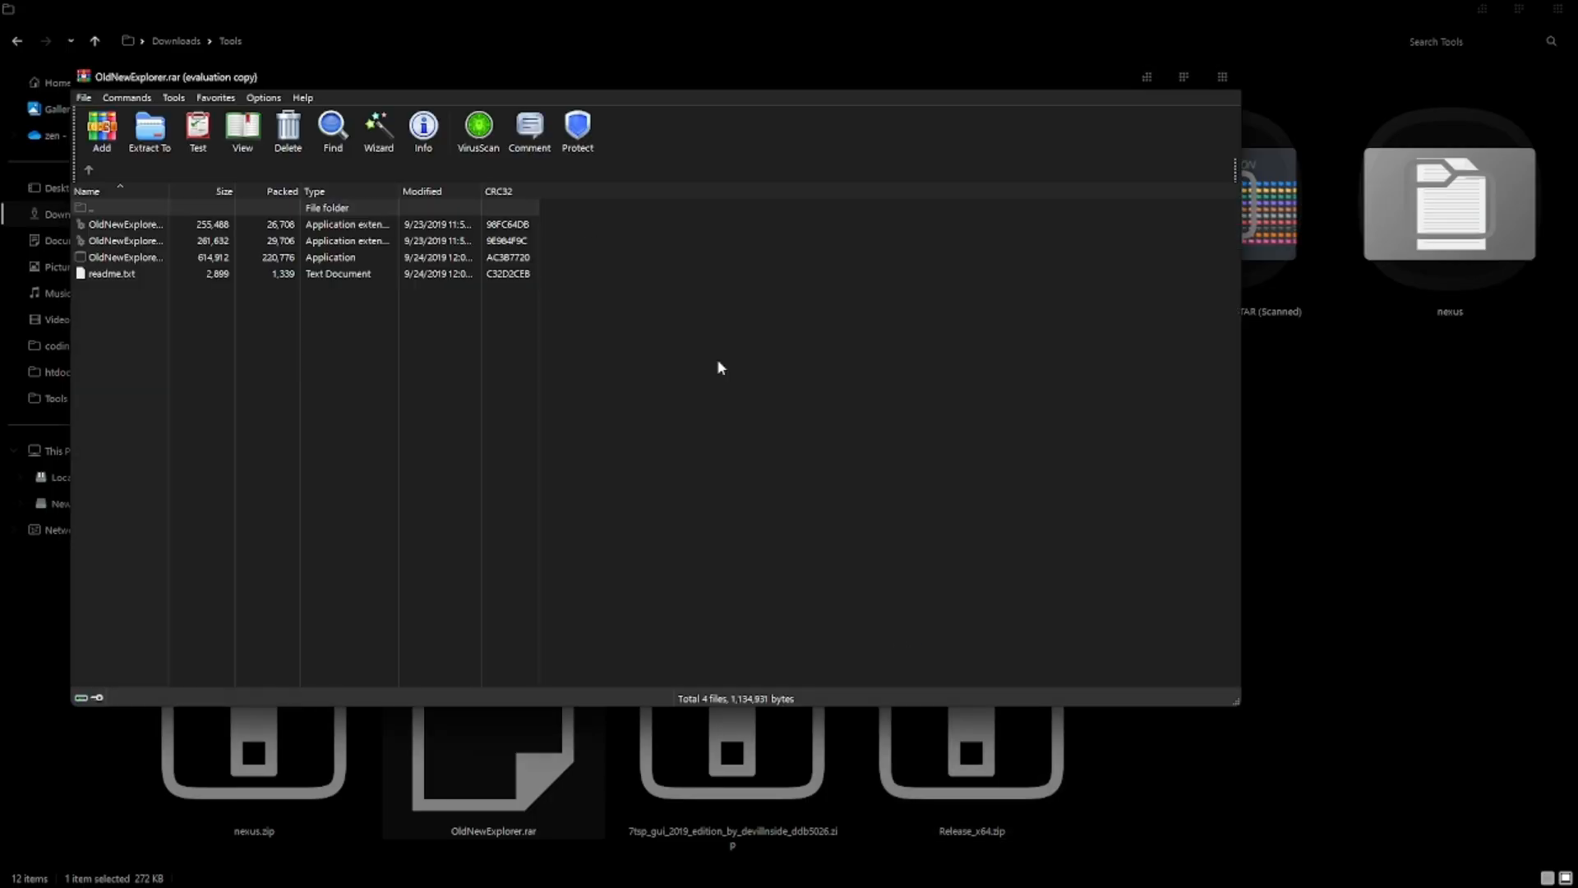
drag(533, 90, 725, 251)
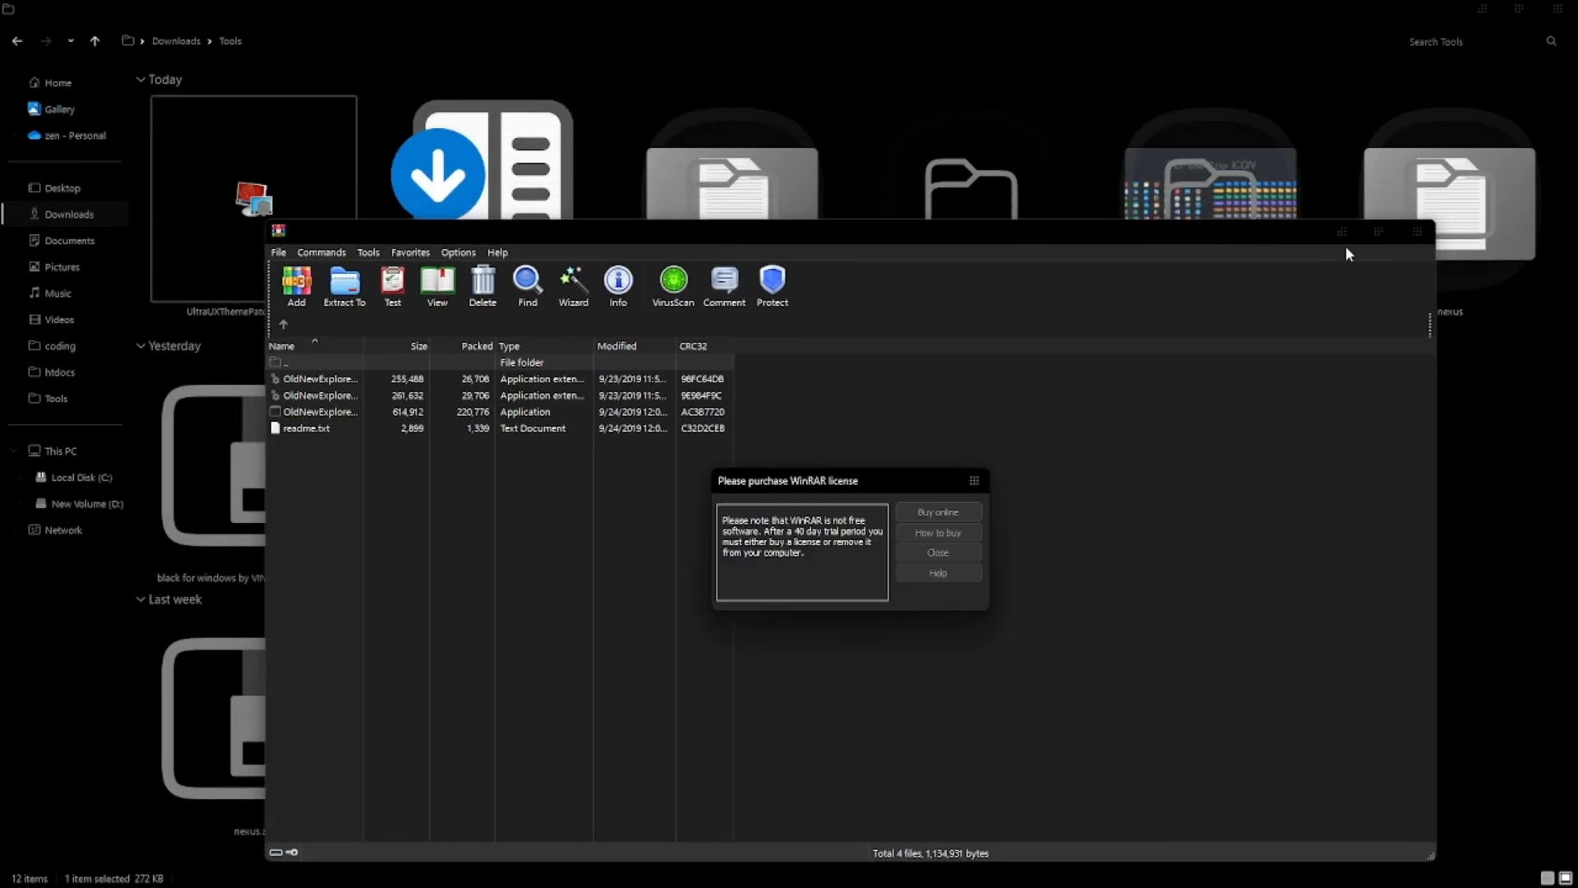
click(974, 482)
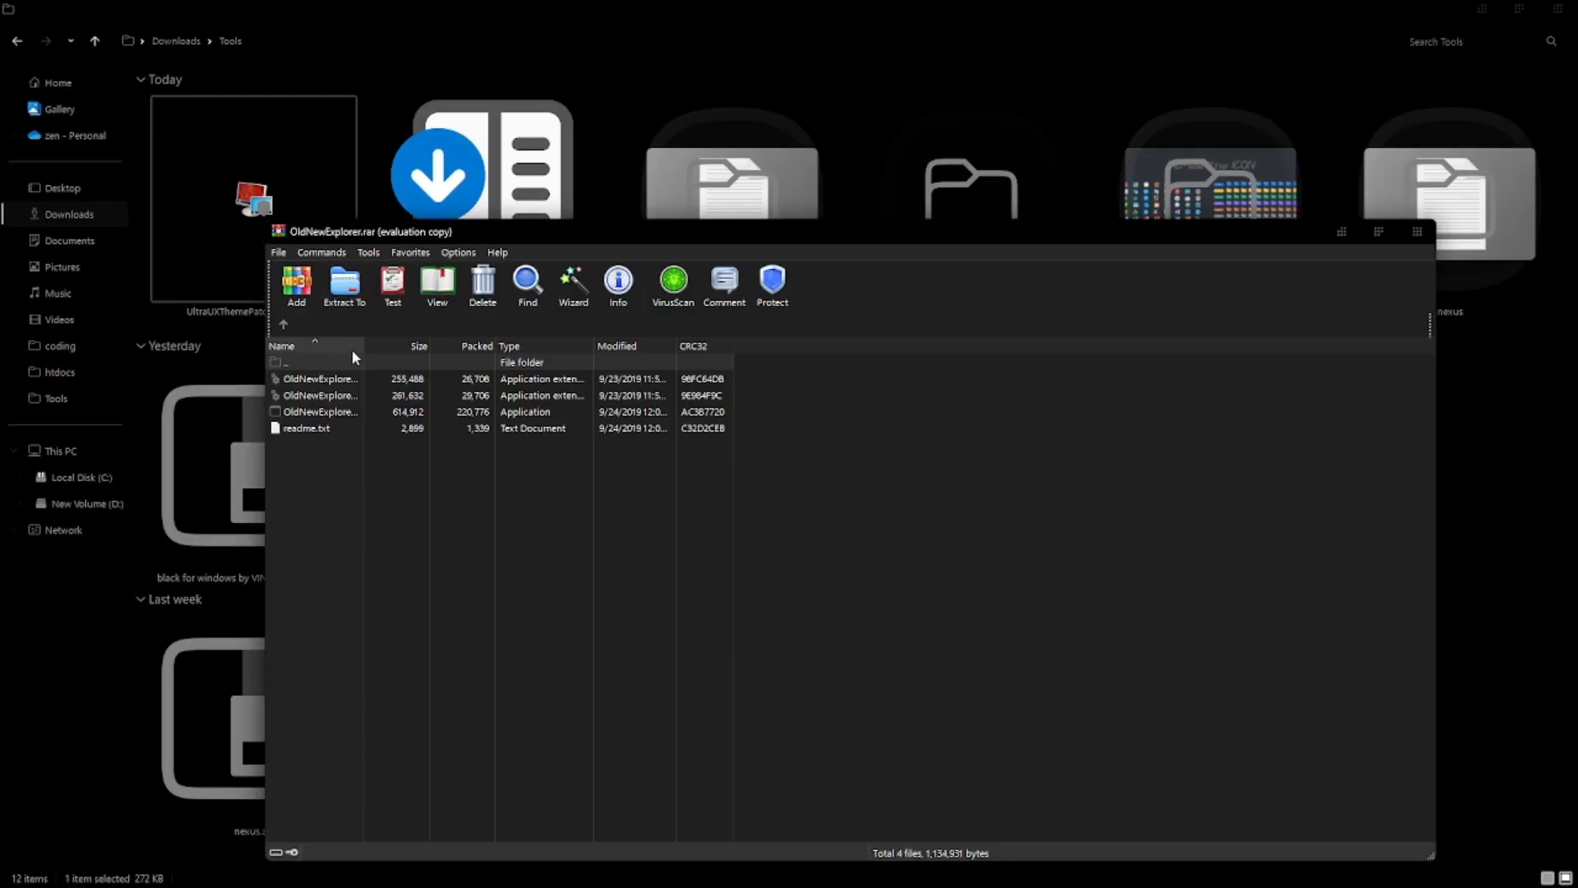
Run OldNewExplorerCfg.exe from the archive and enable classical drive grouping, libraries, hidden caption text, hidden caption icon, hidden Up button and navigation bar glass.
drag(360, 340, 510, 395)
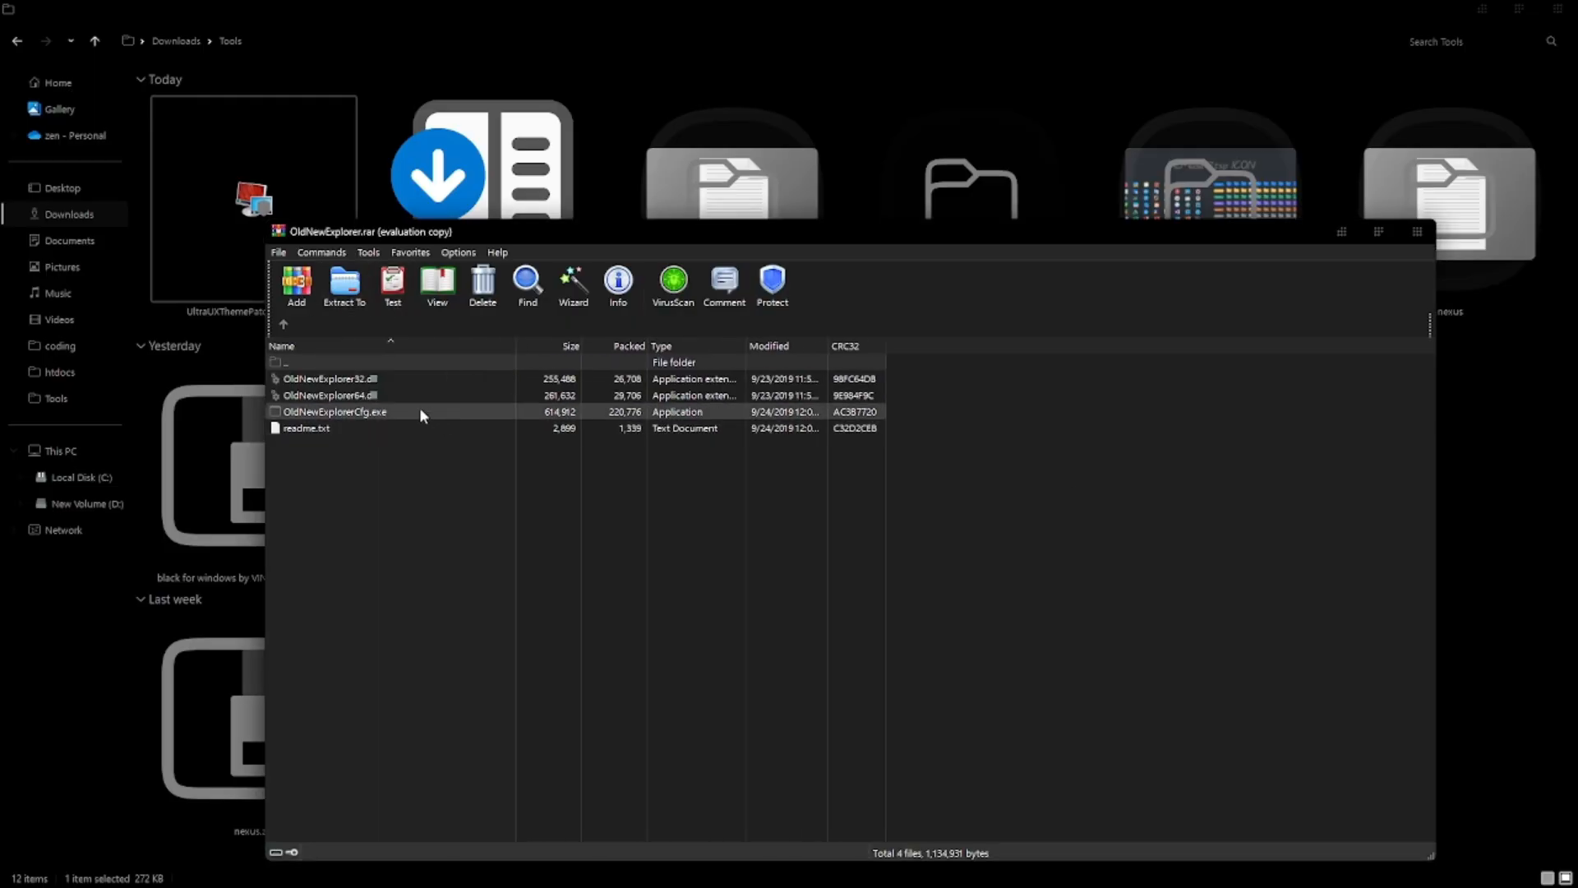
double_click(371, 412)
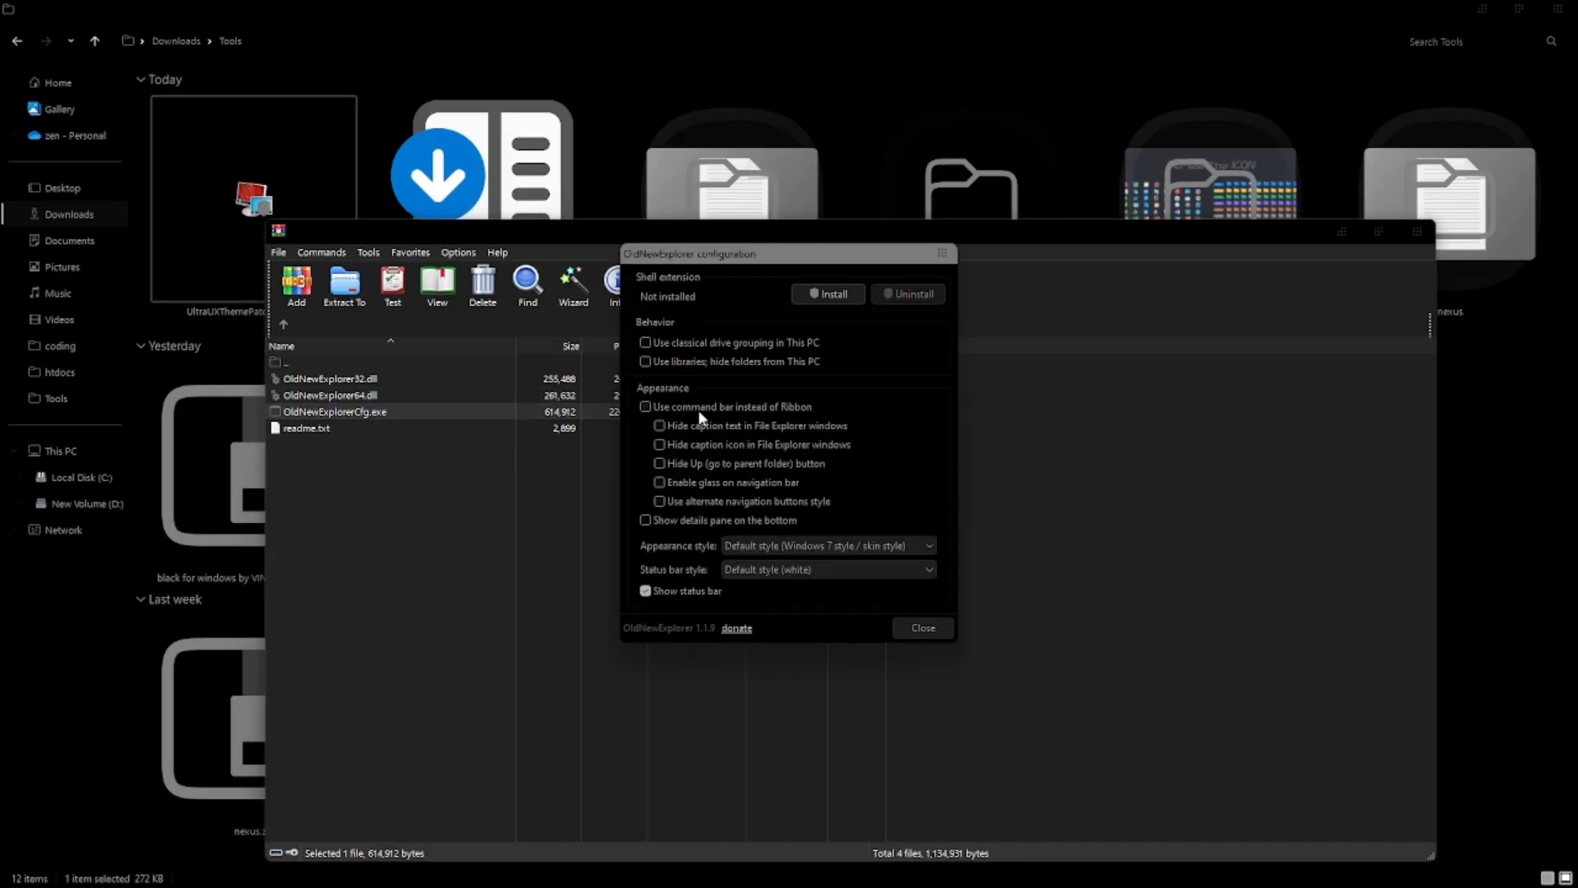
click(645, 344)
click(644, 406)
click(645, 407)
click(661, 448)
click(658, 481)
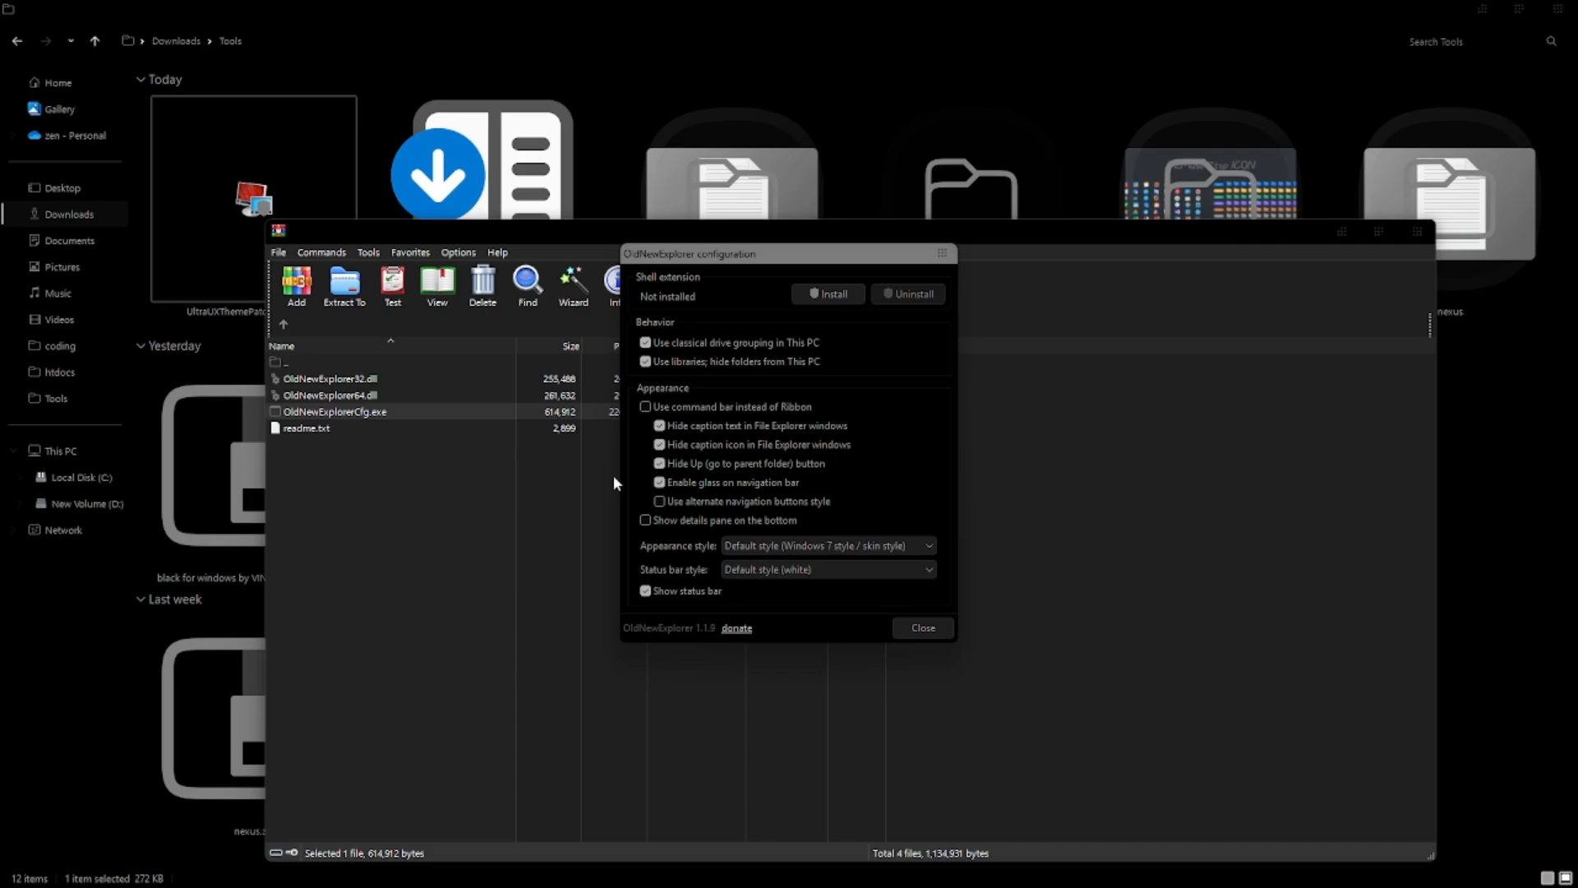
Install the OldNewExplorer shell extension with administrator approval, and close its configuration and the archive.
click(858, 294)
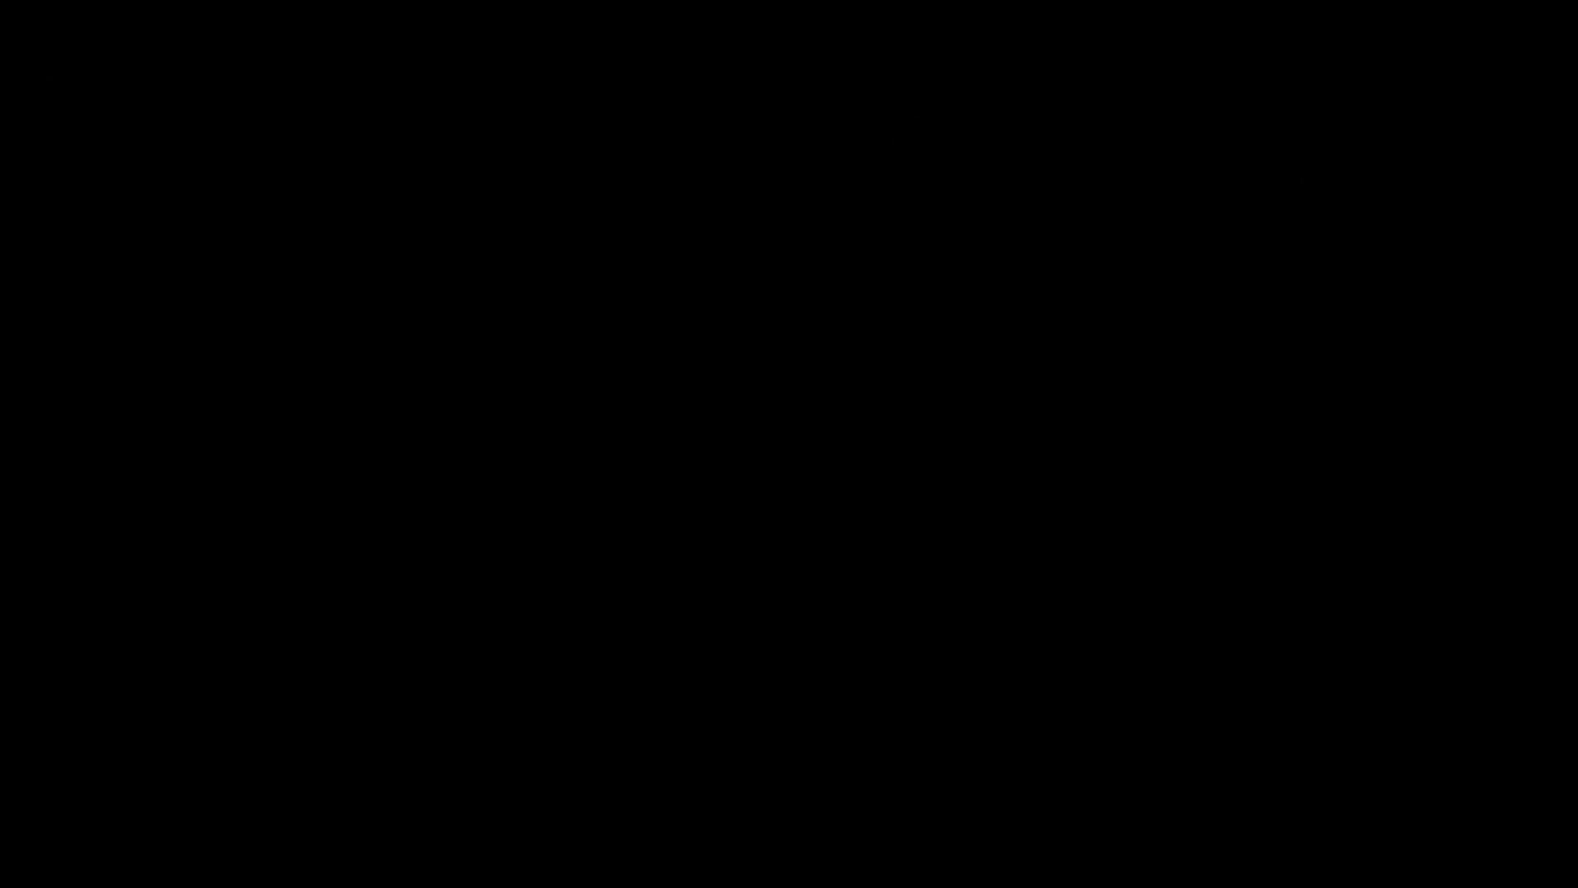
click(720, 565)
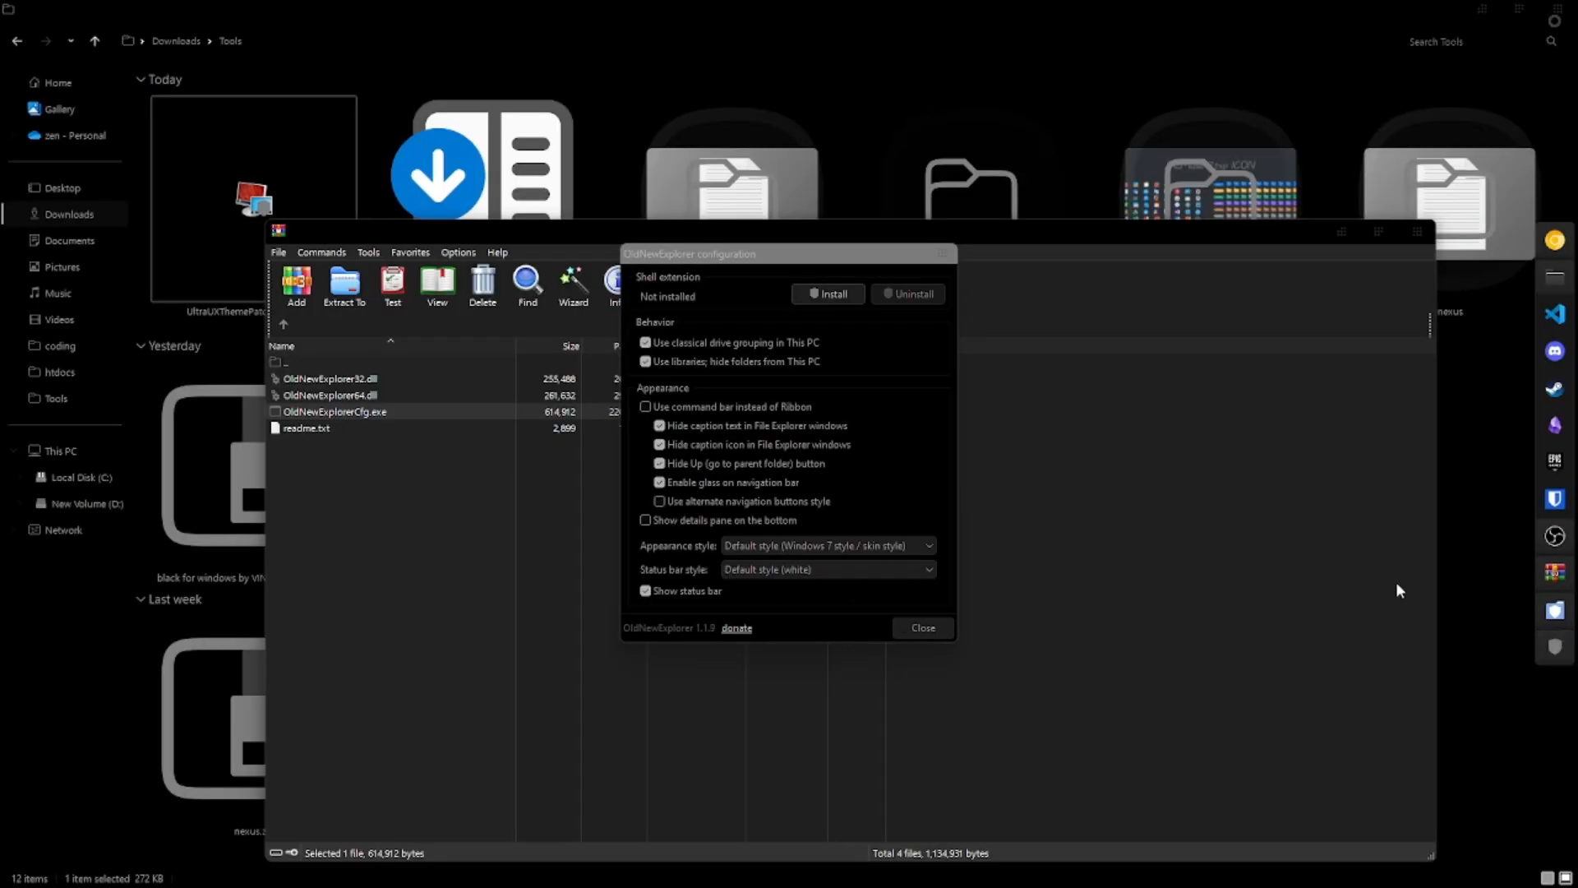
click(1555, 651)
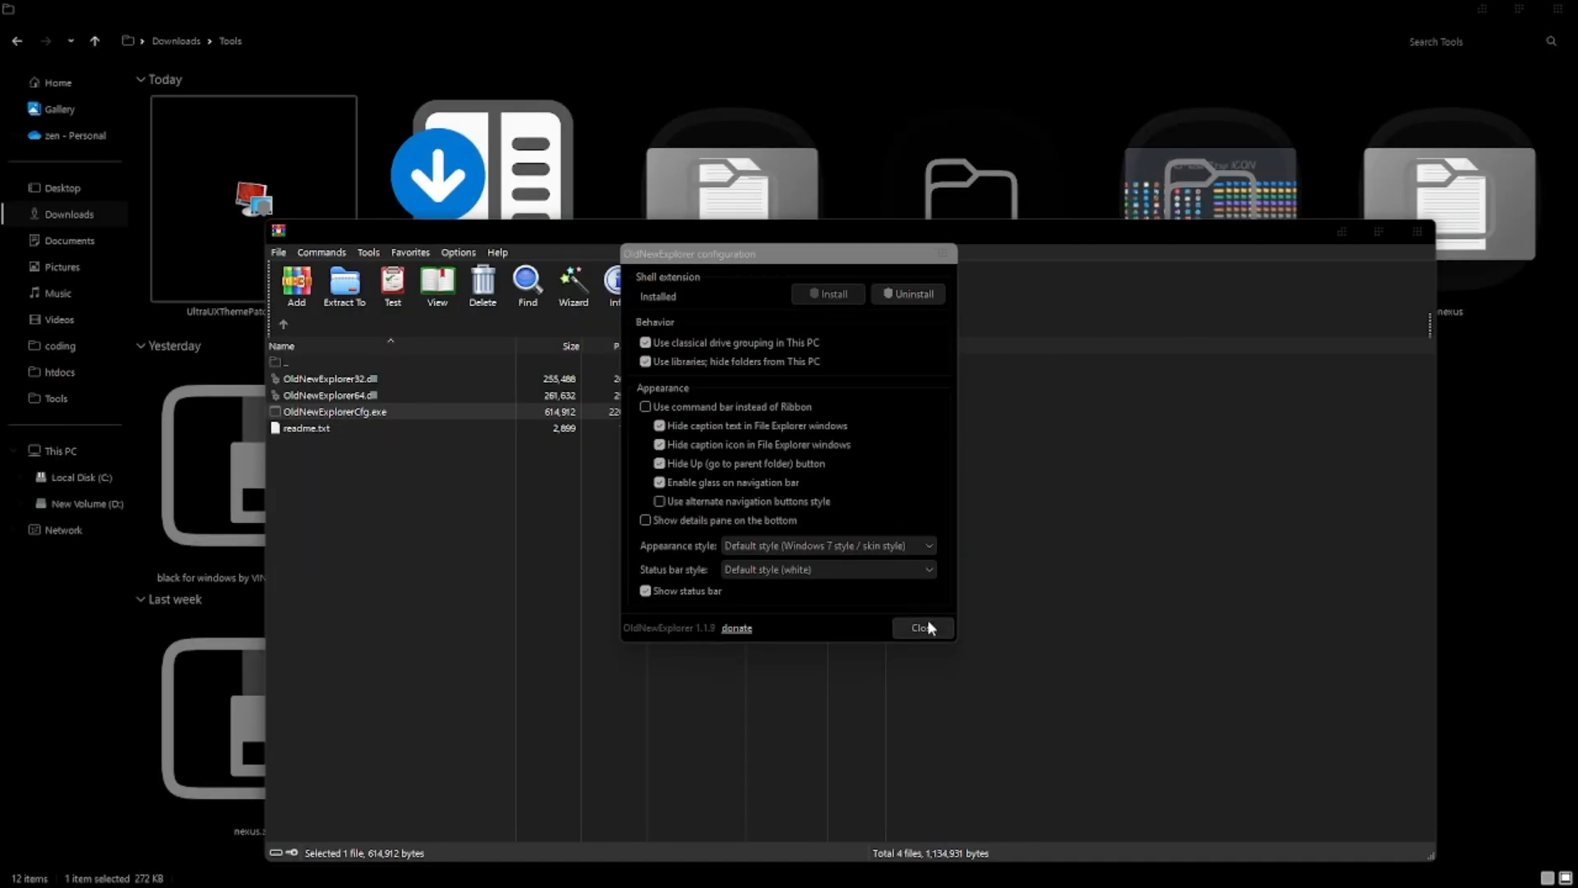
click(925, 627)
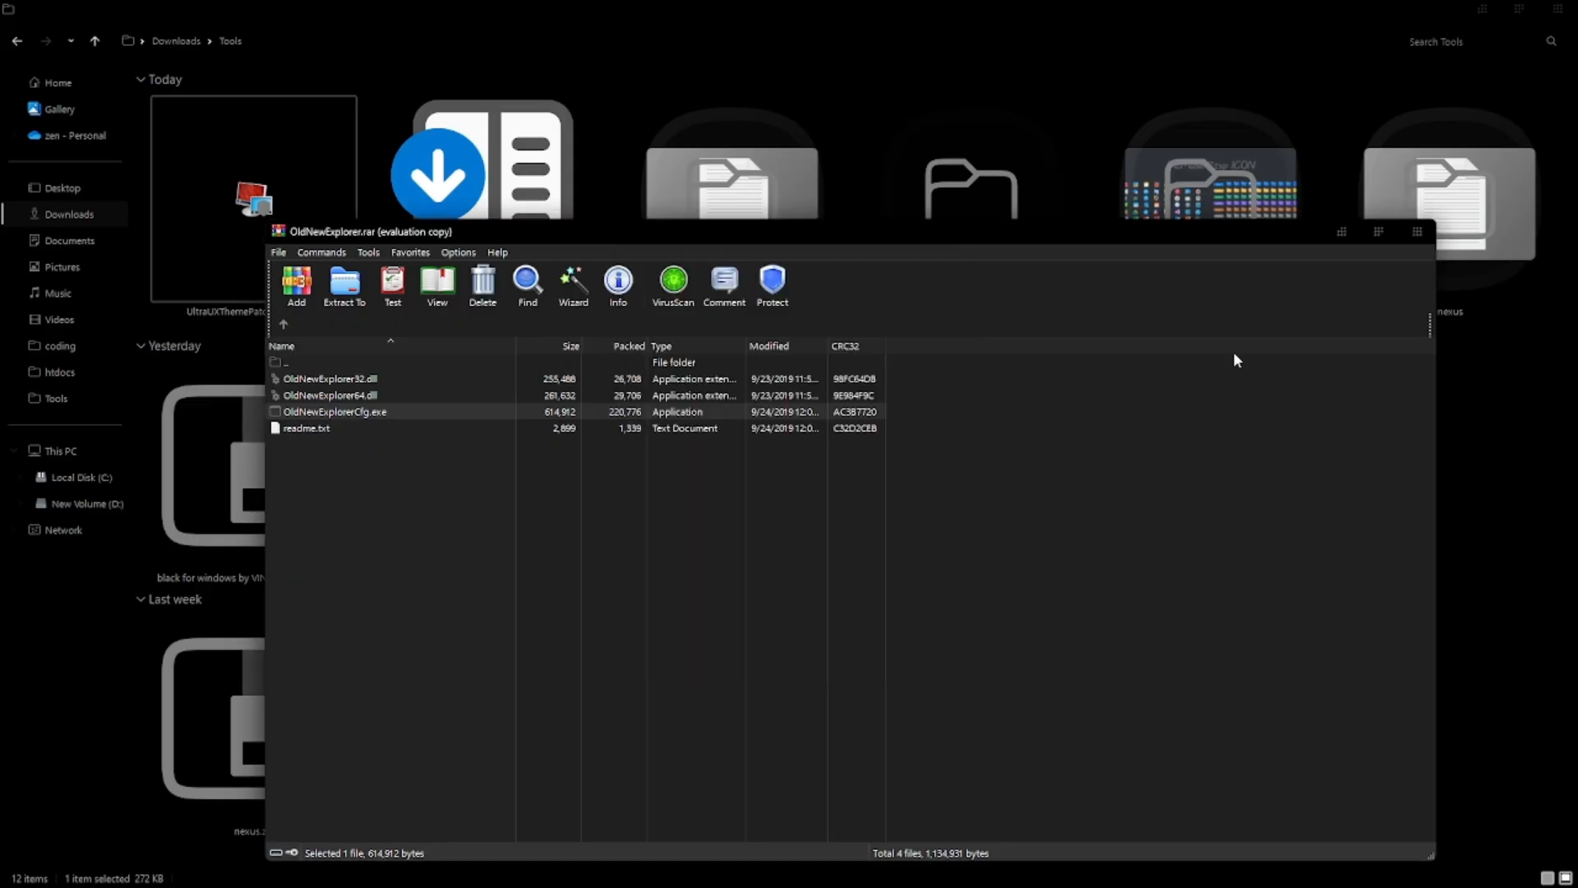
click(1416, 233)
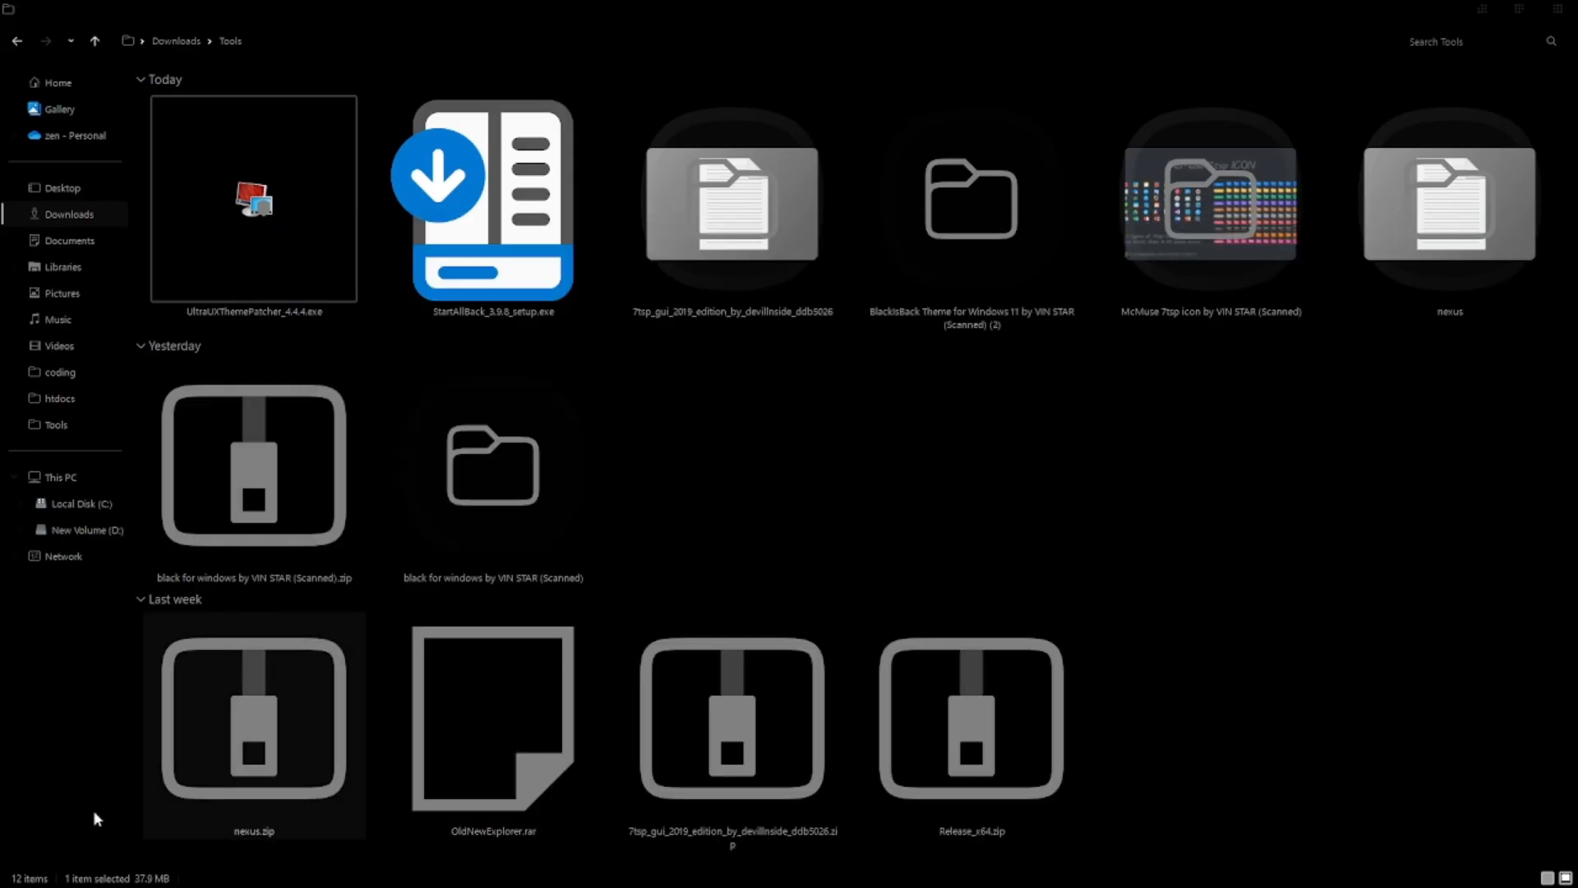
Extract Release_x64.zip to the suggested Release_x64 folder and open the extracted Release subfolder.
right_click(969, 670)
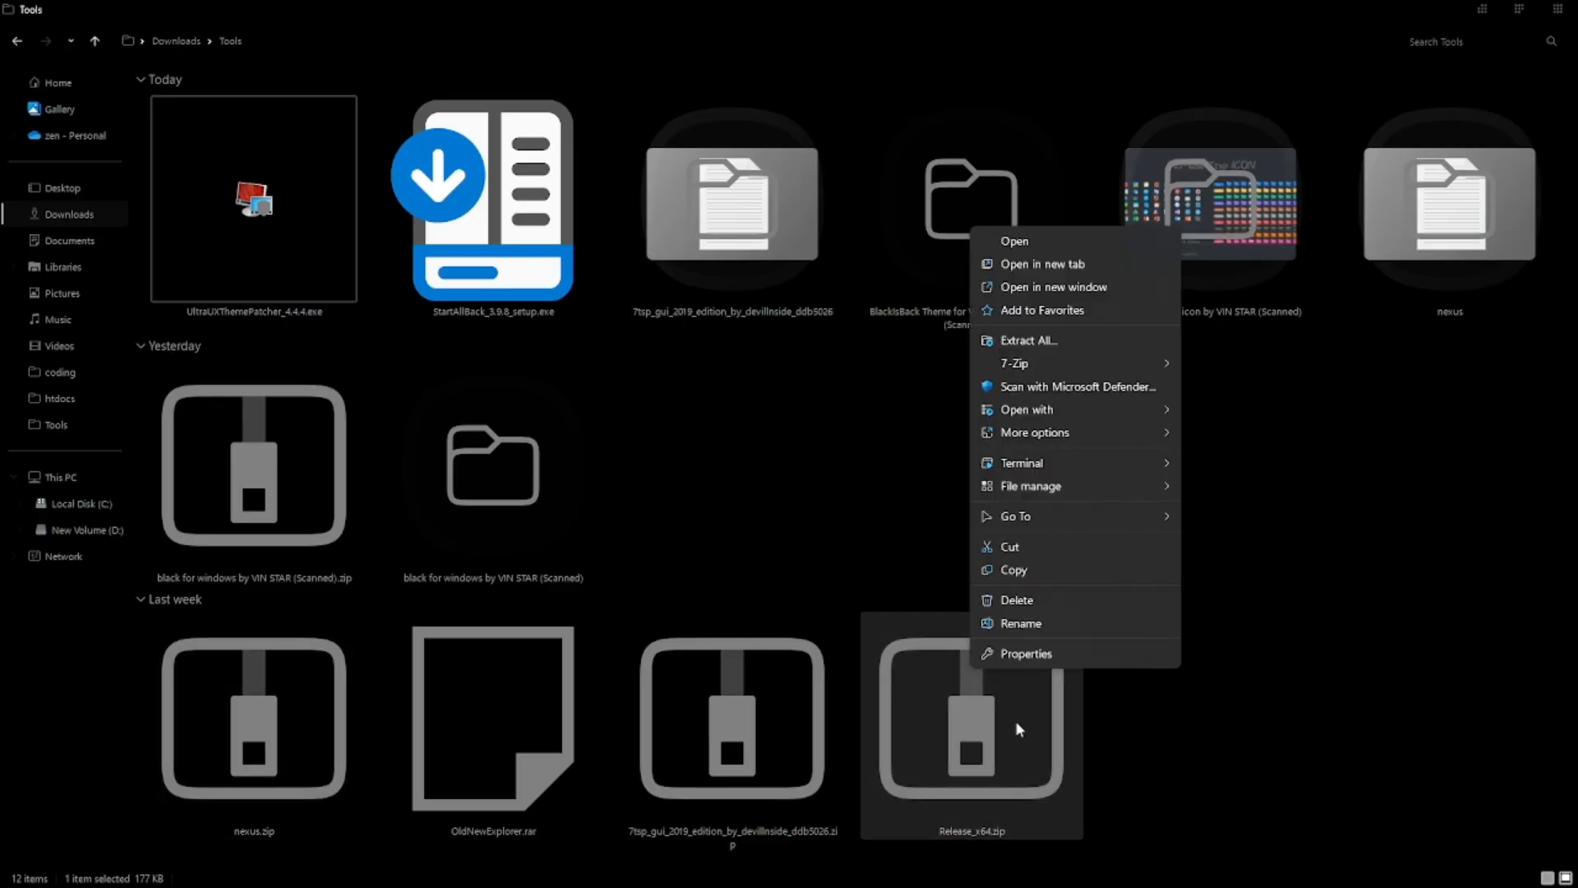
click(1083, 335)
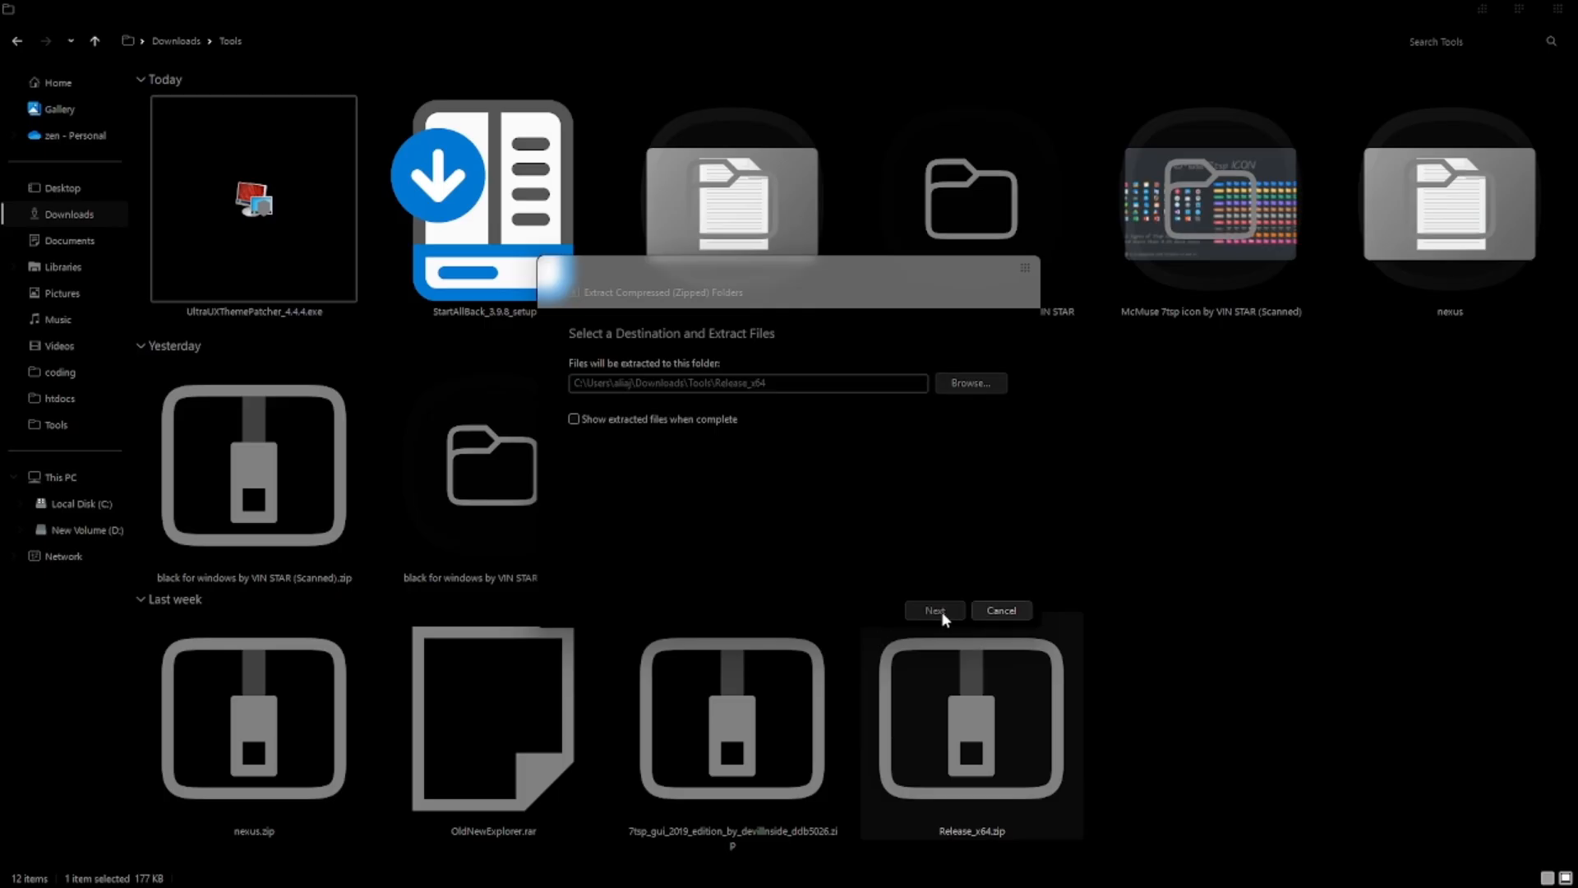
click(940, 610)
scroll(516, 520, down, 3)
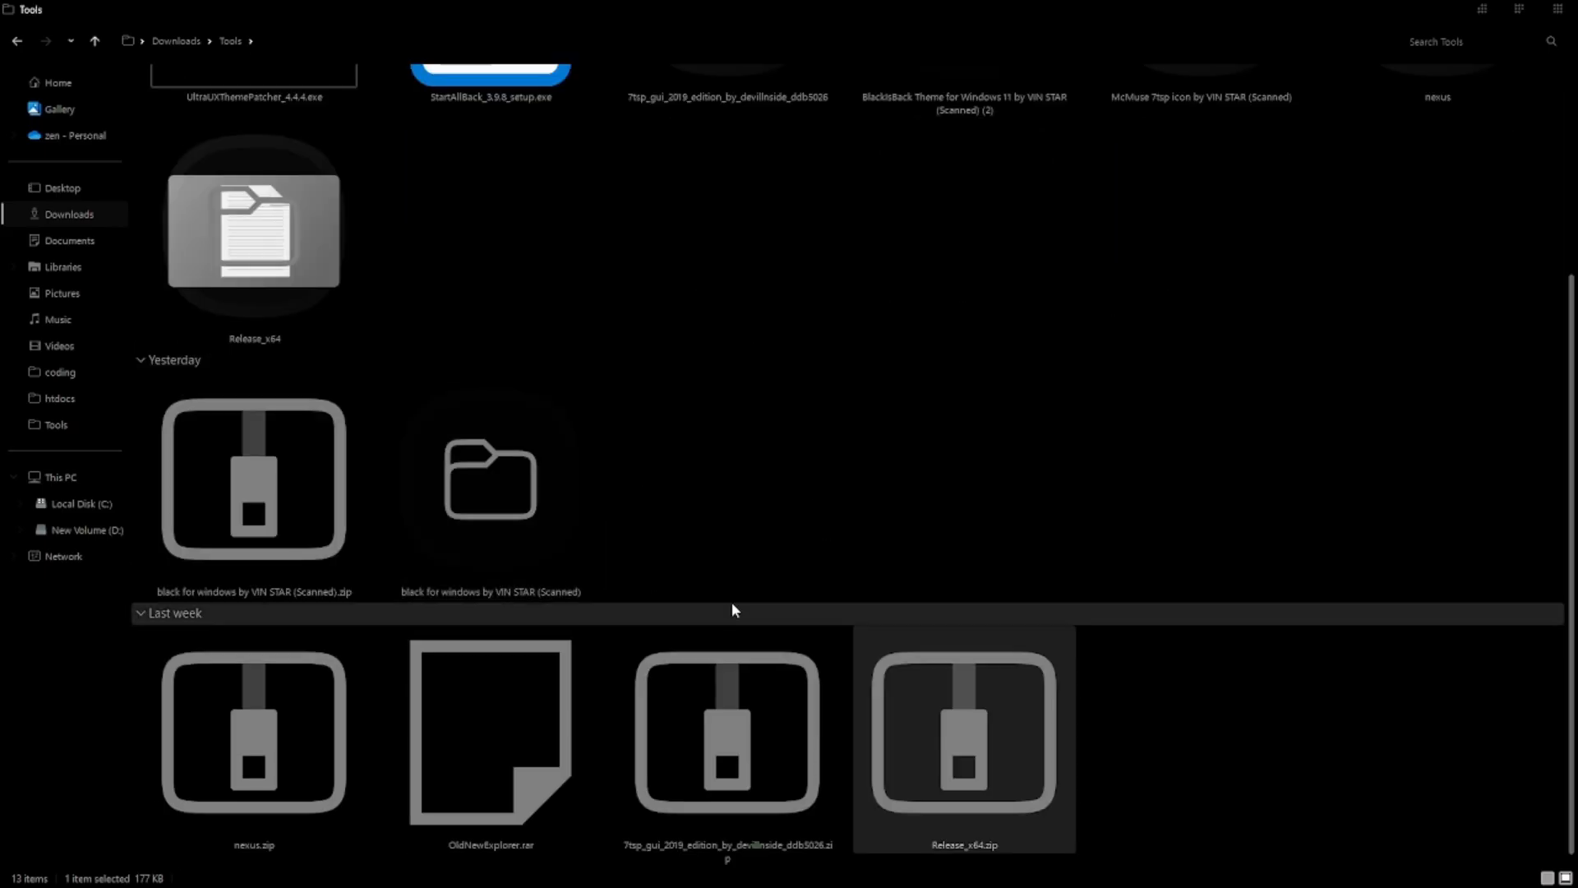
double_click(327, 297)
double_click(230, 150)
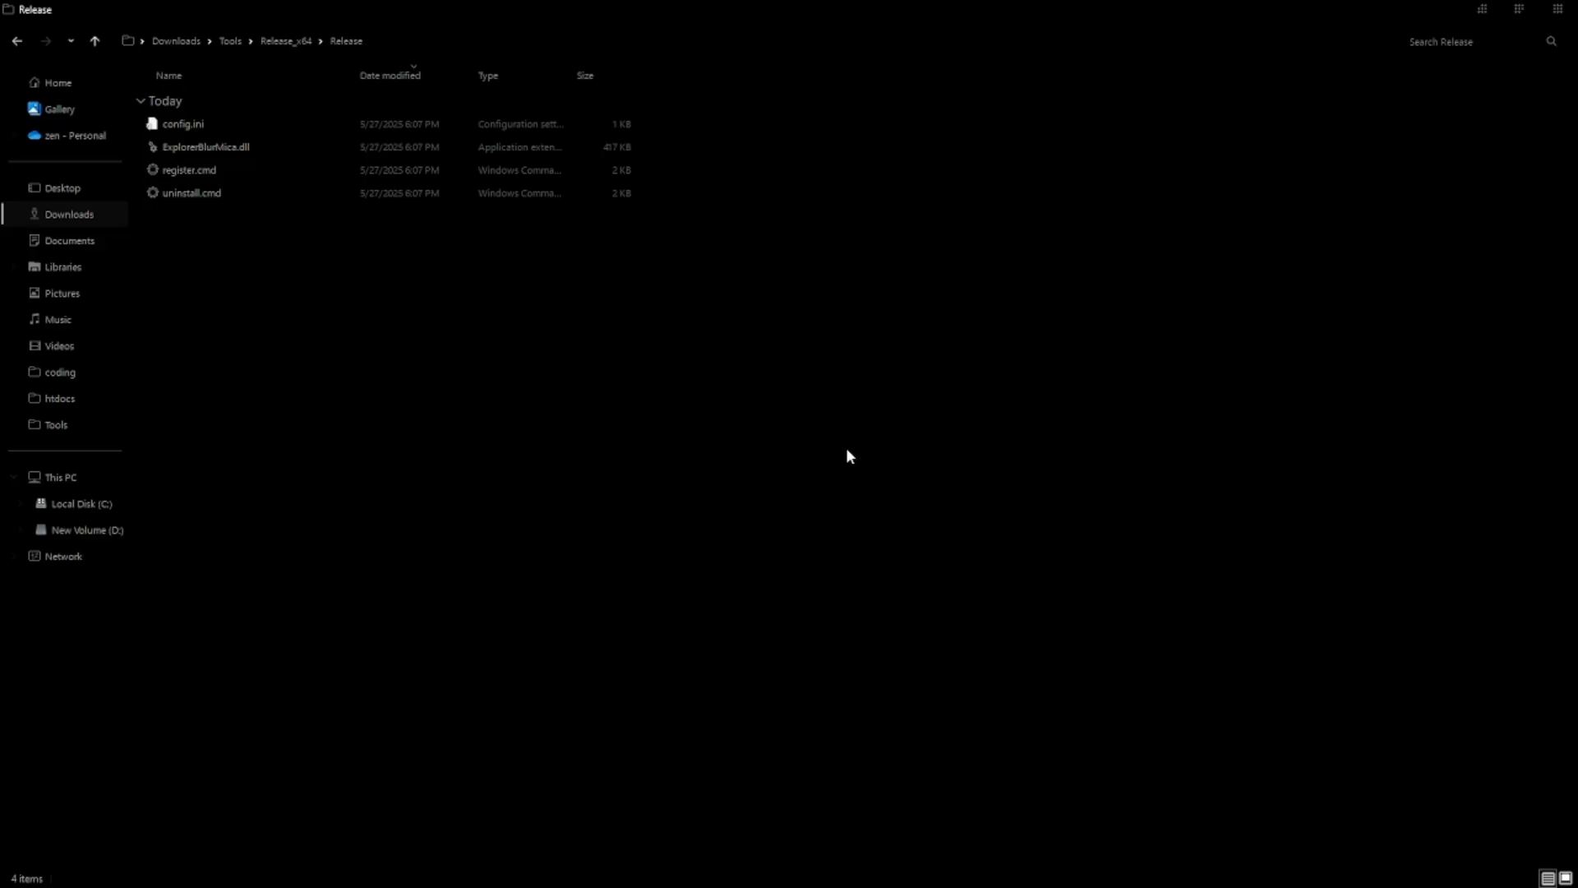
Open config.ini and examine its effect number, the light and dark colour values and the dark alpha setting, closing the editor when done.
double_click(215, 125)
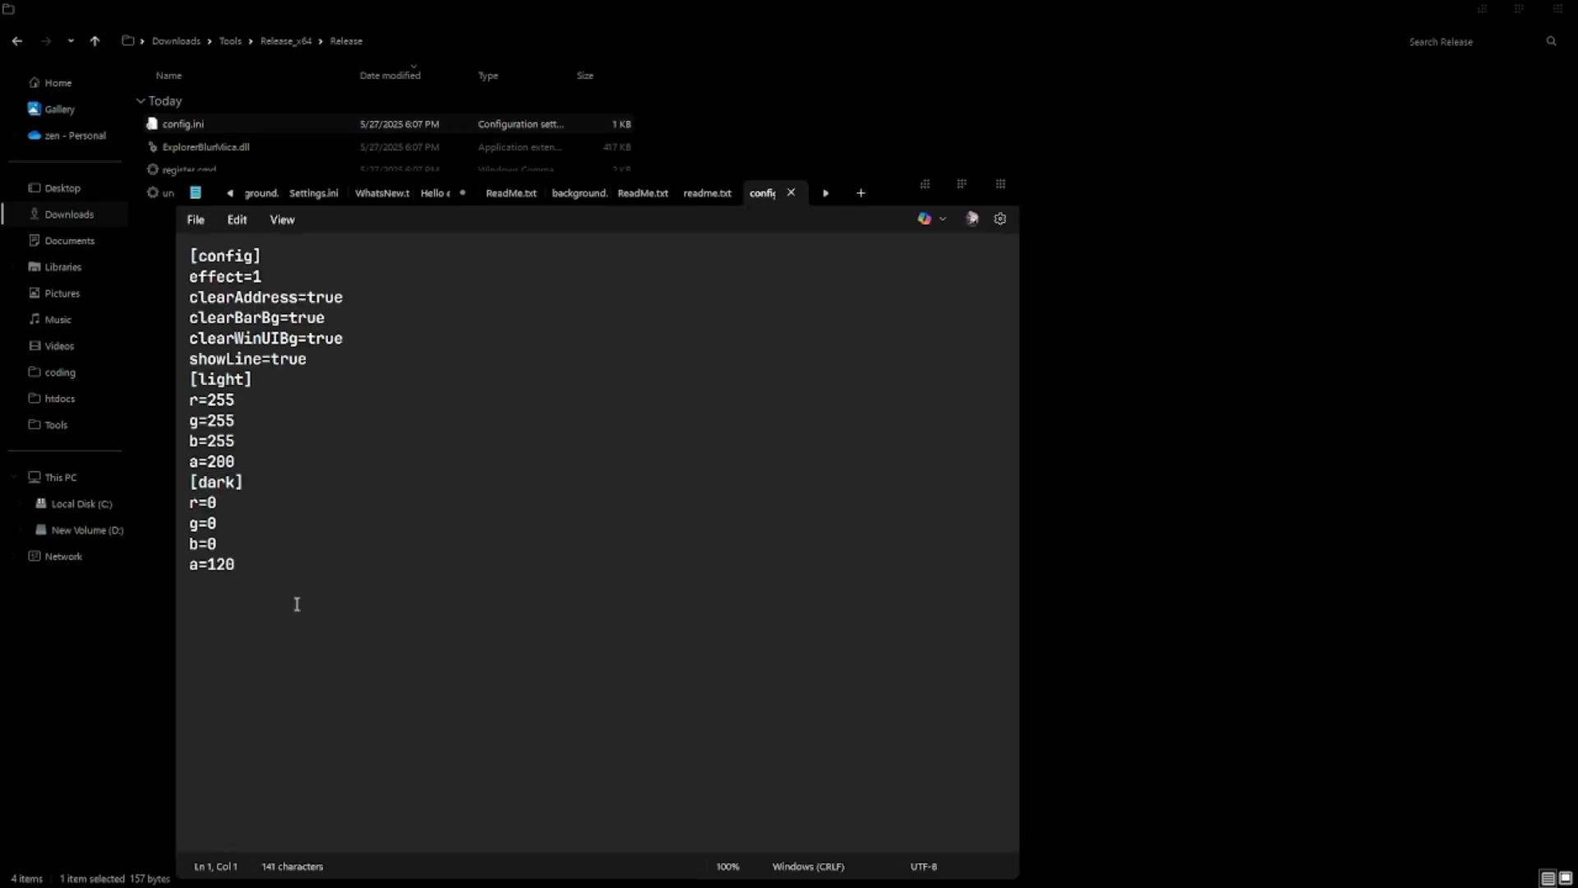
drag(297, 604, 187, 278)
click(289, 440)
drag(282, 462, 157, 361)
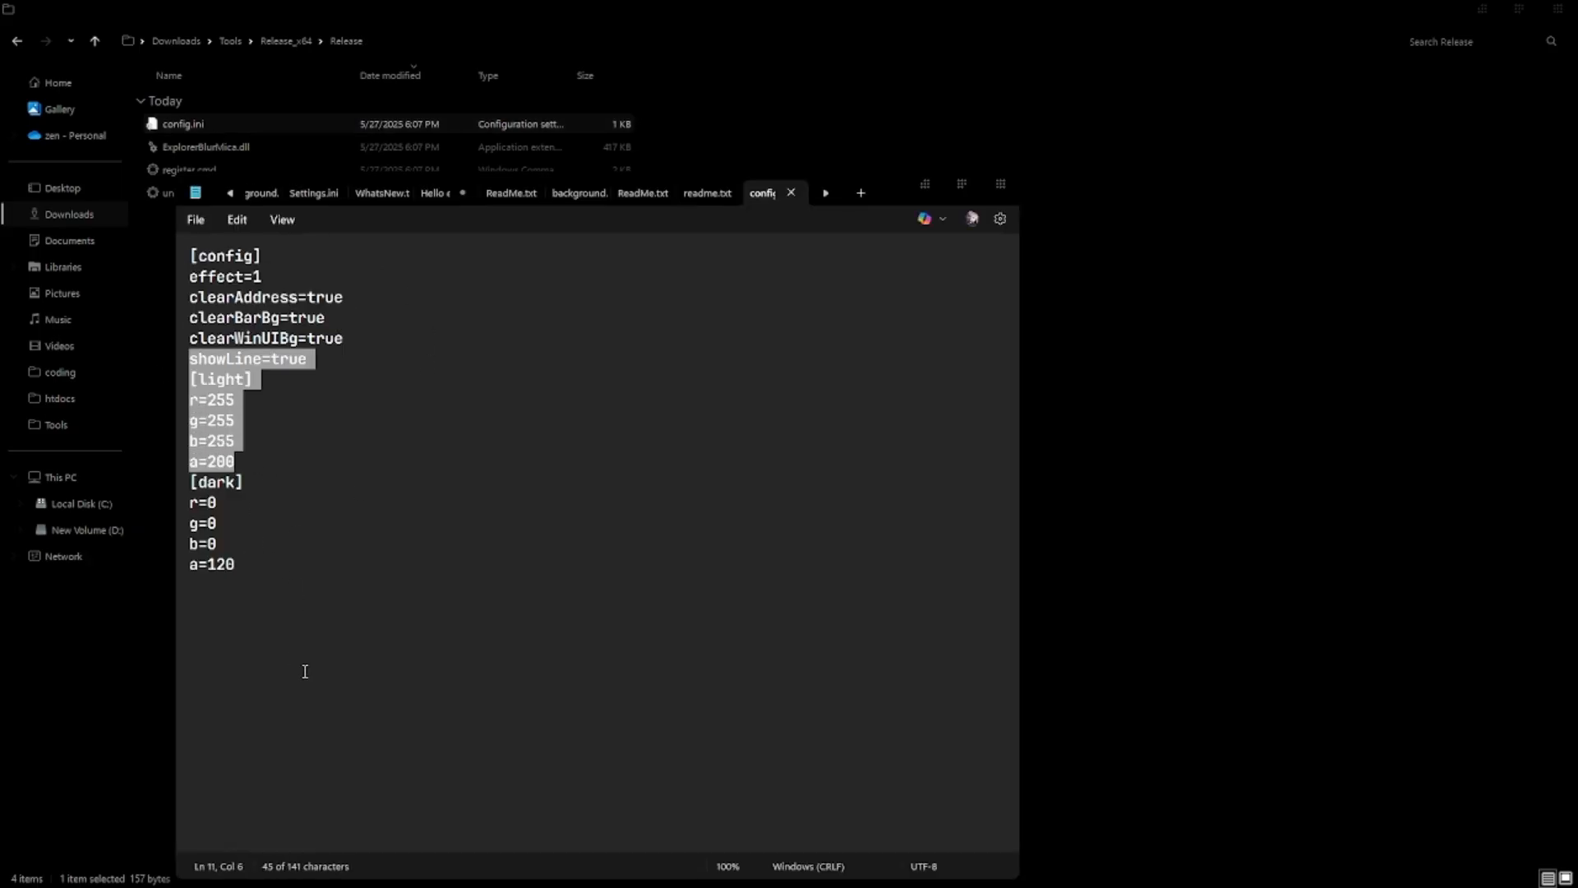
drag(305, 671, 165, 503)
click(327, 581)
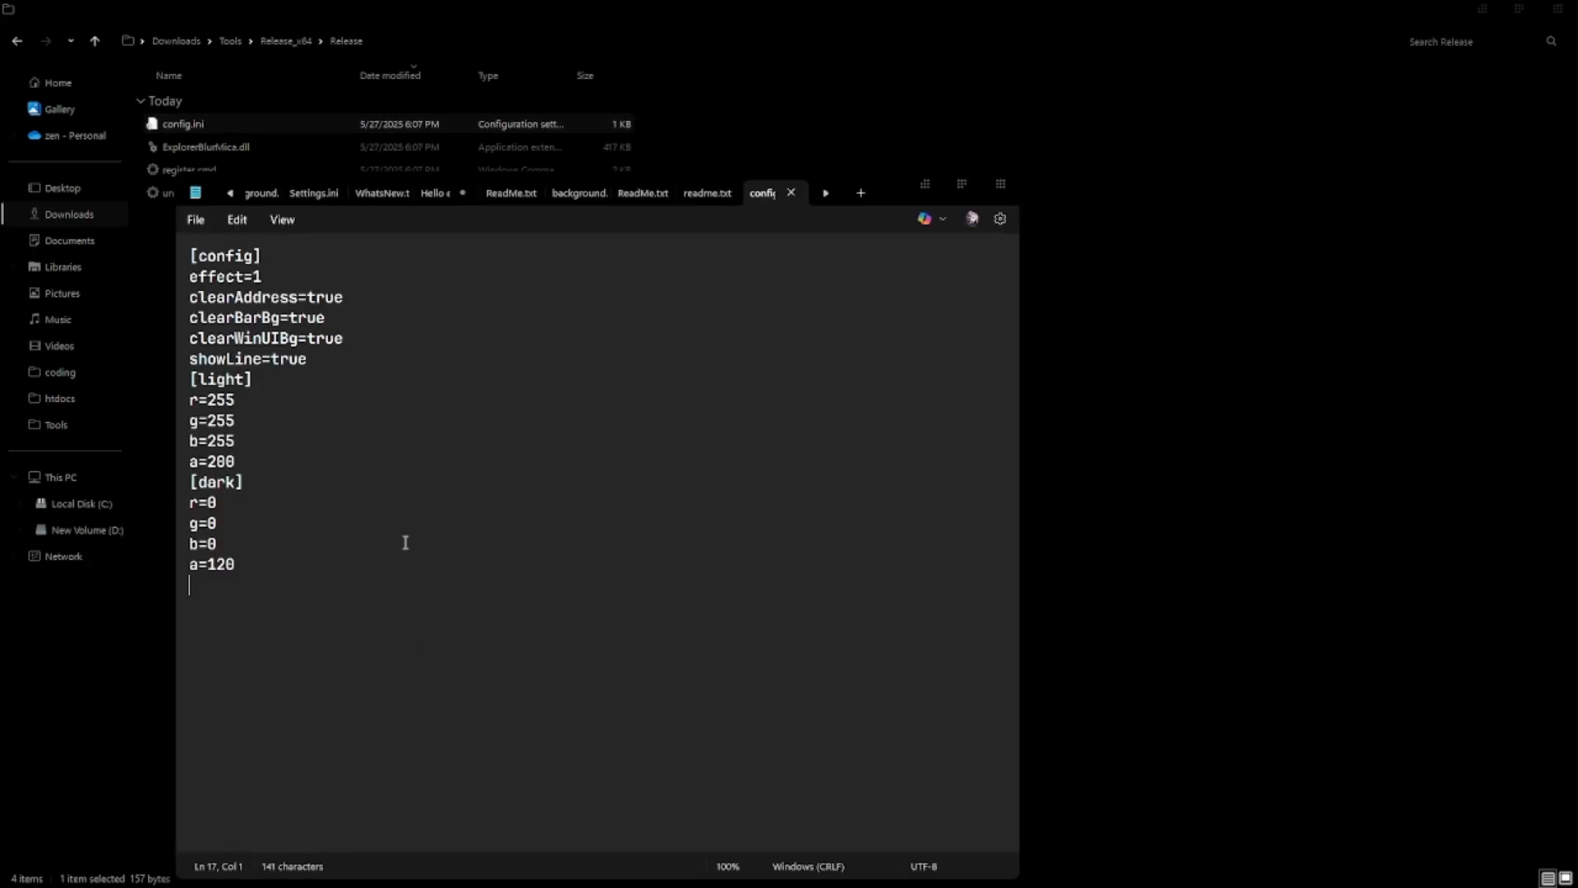
click(323, 373)
double_click(324, 371)
drag(309, 359, 182, 280)
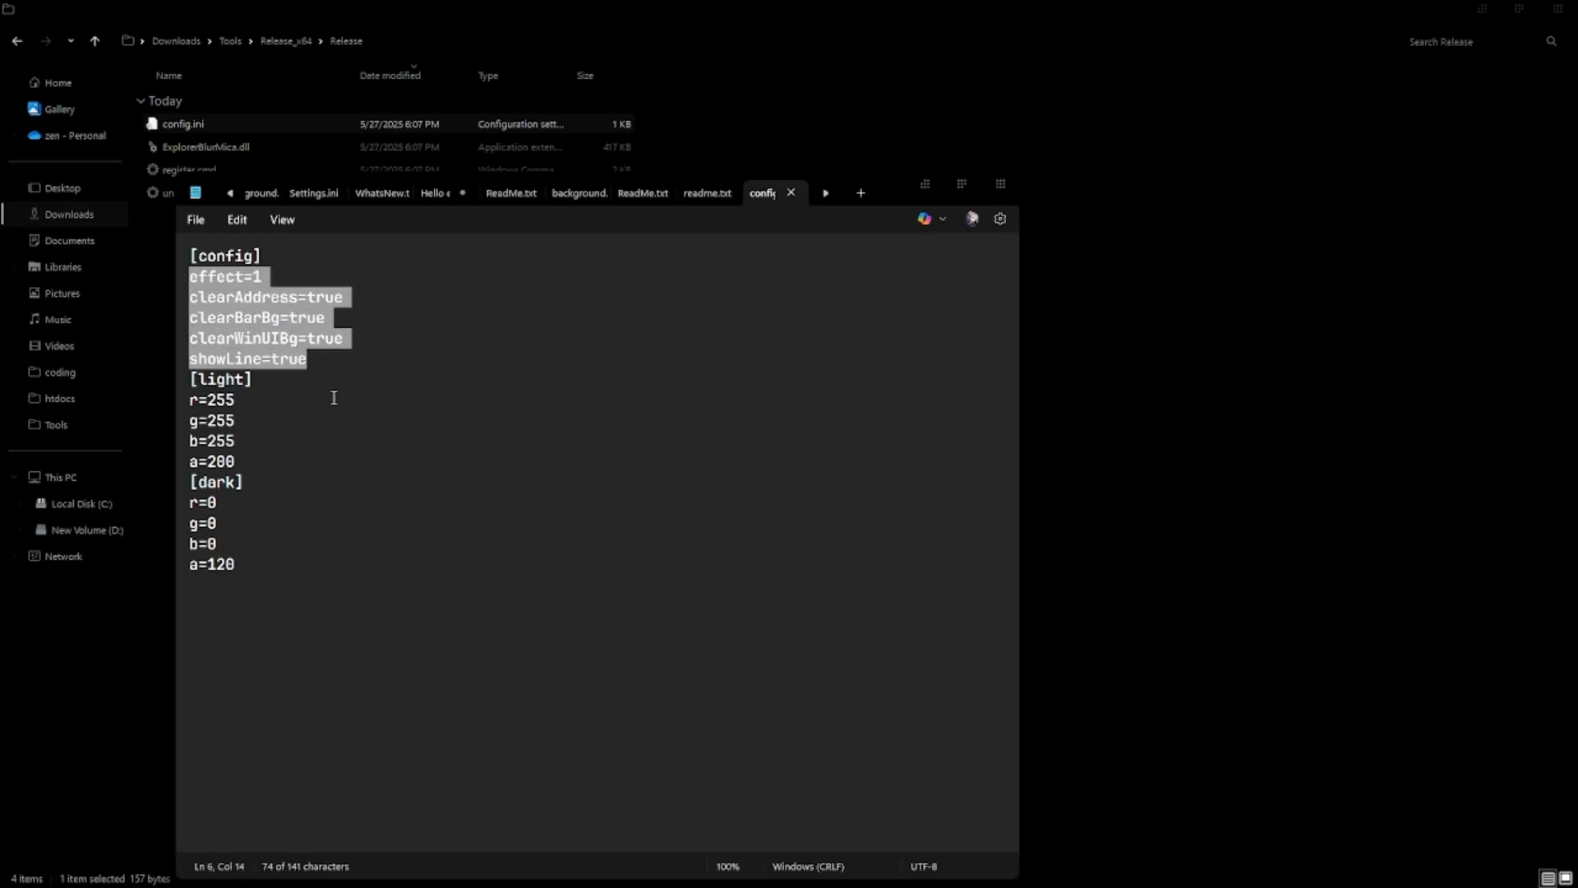
click(306, 276)
drag(300, 277, 250, 281)
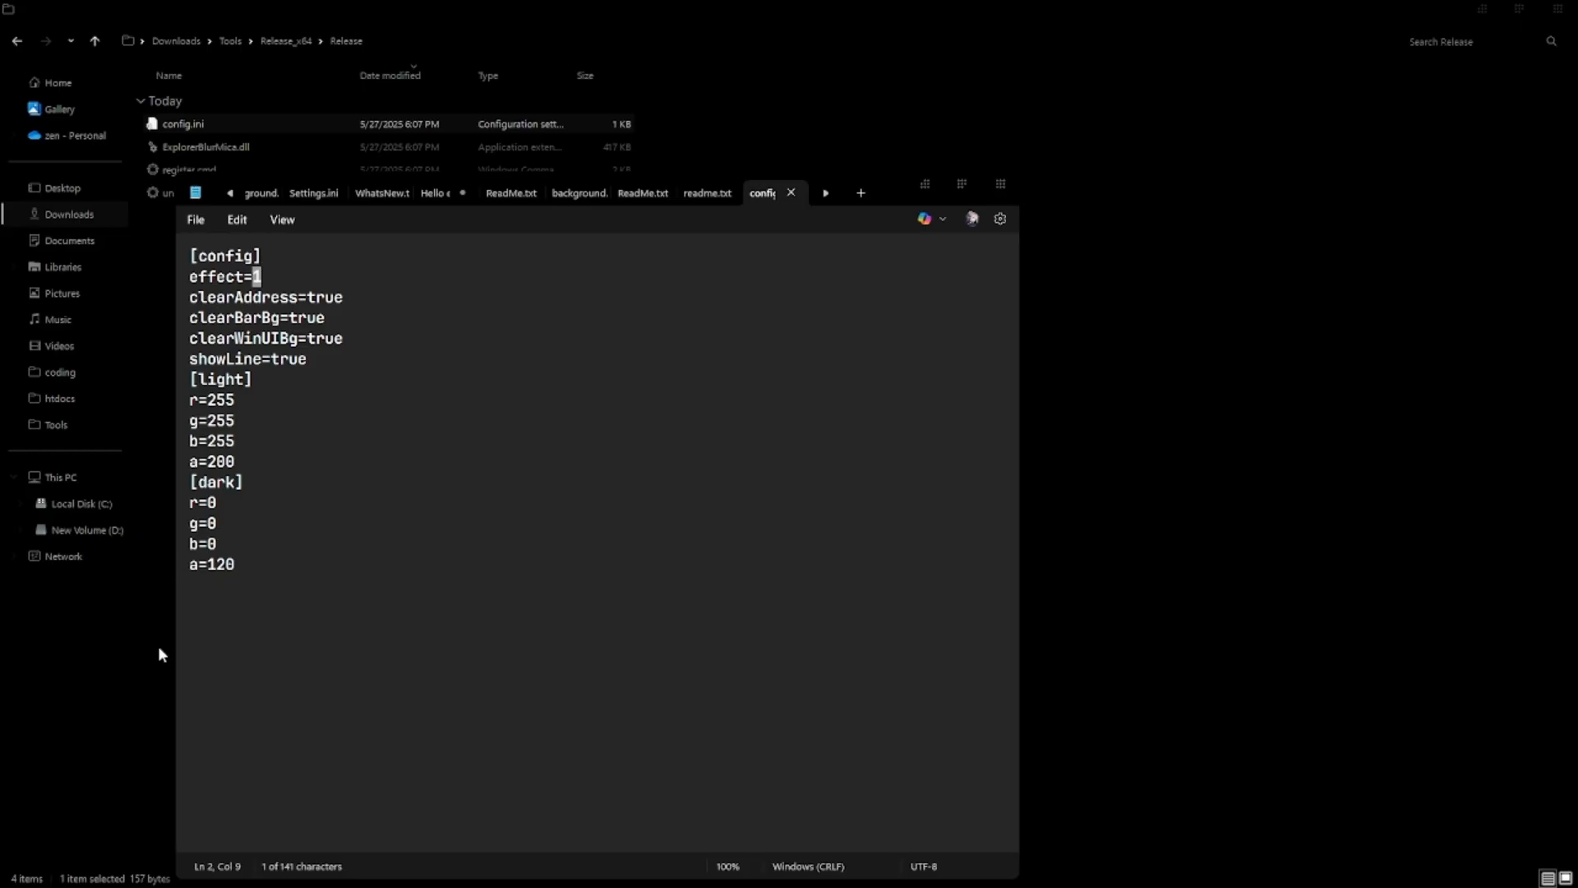
click(264, 581)
mouse_move(240, 564)
mouse_down()
mouse_move(197, 567)
mouse_move(218, 568)
mouse_up()
click(244, 563)
click(231, 568)
click(1004, 183)
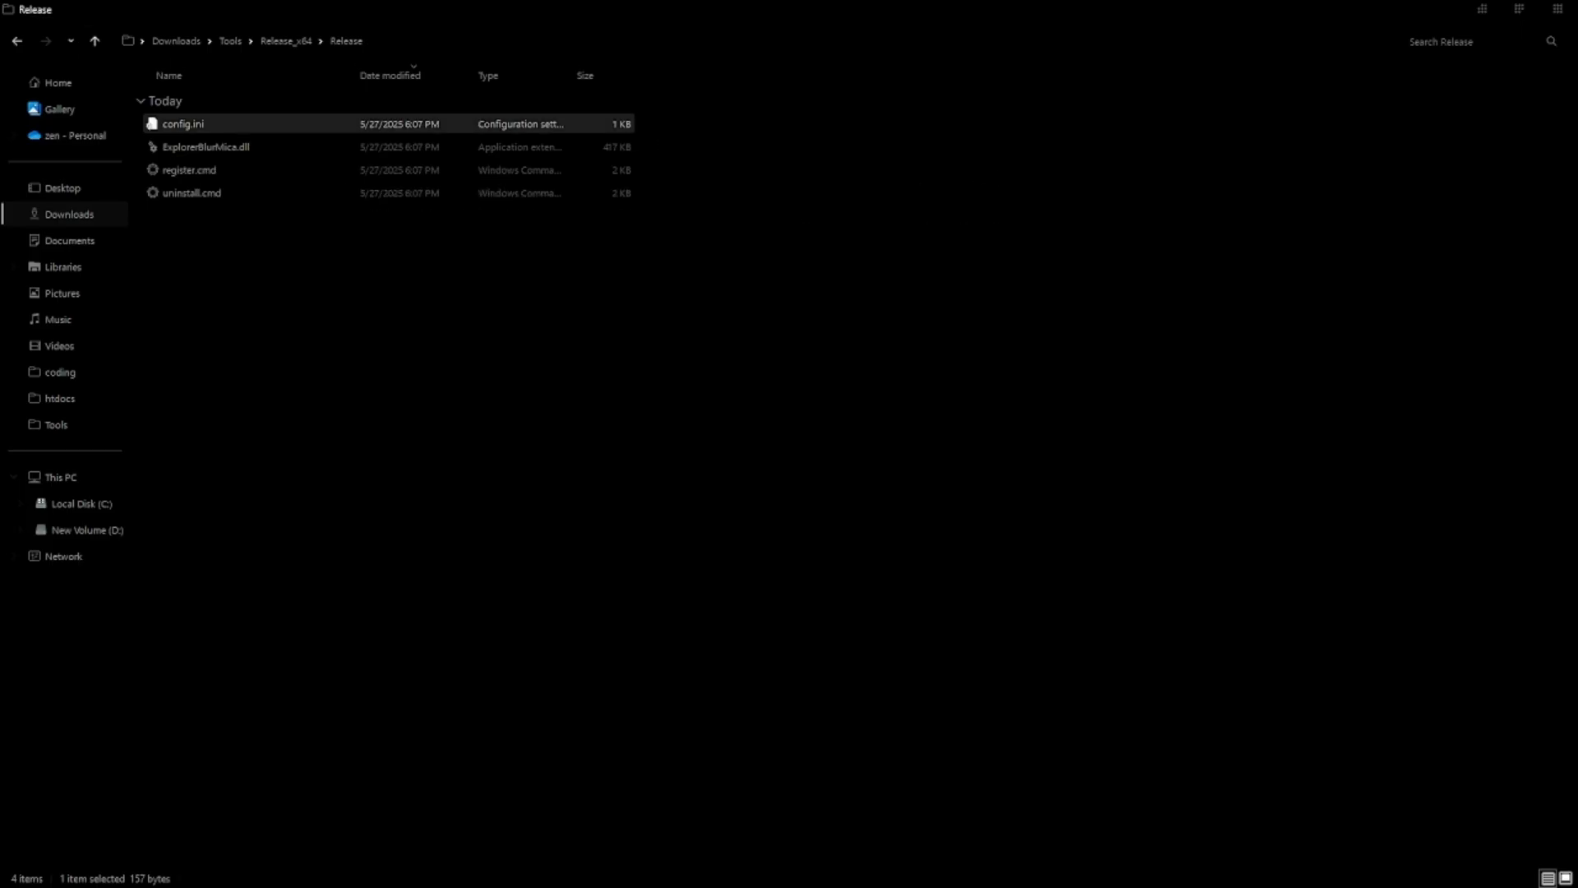
Return to the Tools folder and extract nexus.zip to the suggested nexus folder, replacing the files already there.
click(17, 41)
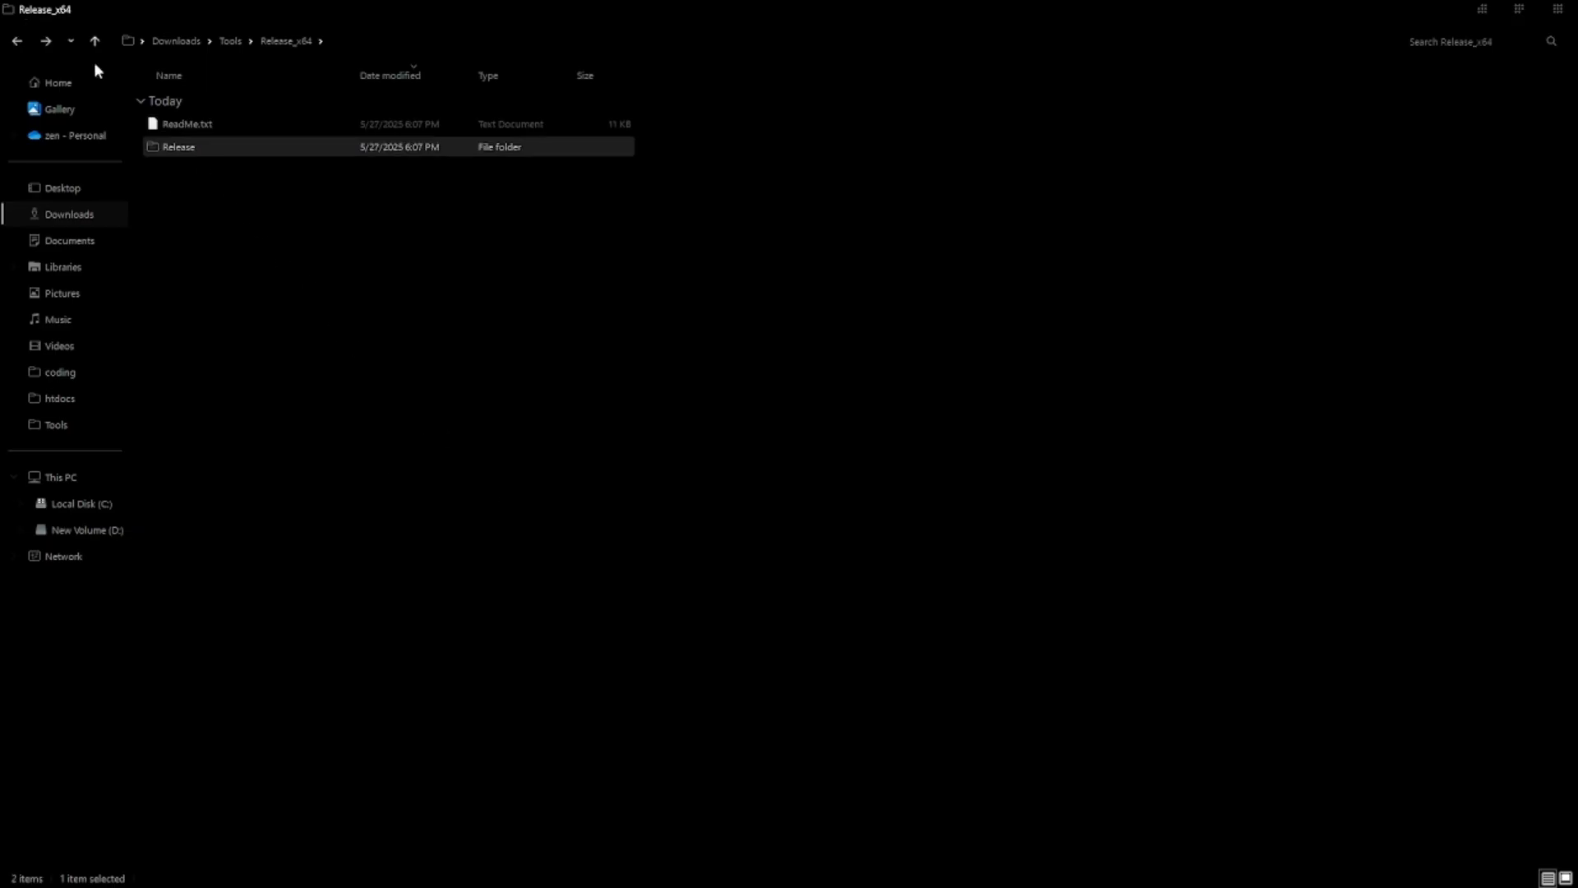
click(16, 40)
scroll(443, 678, down, 3)
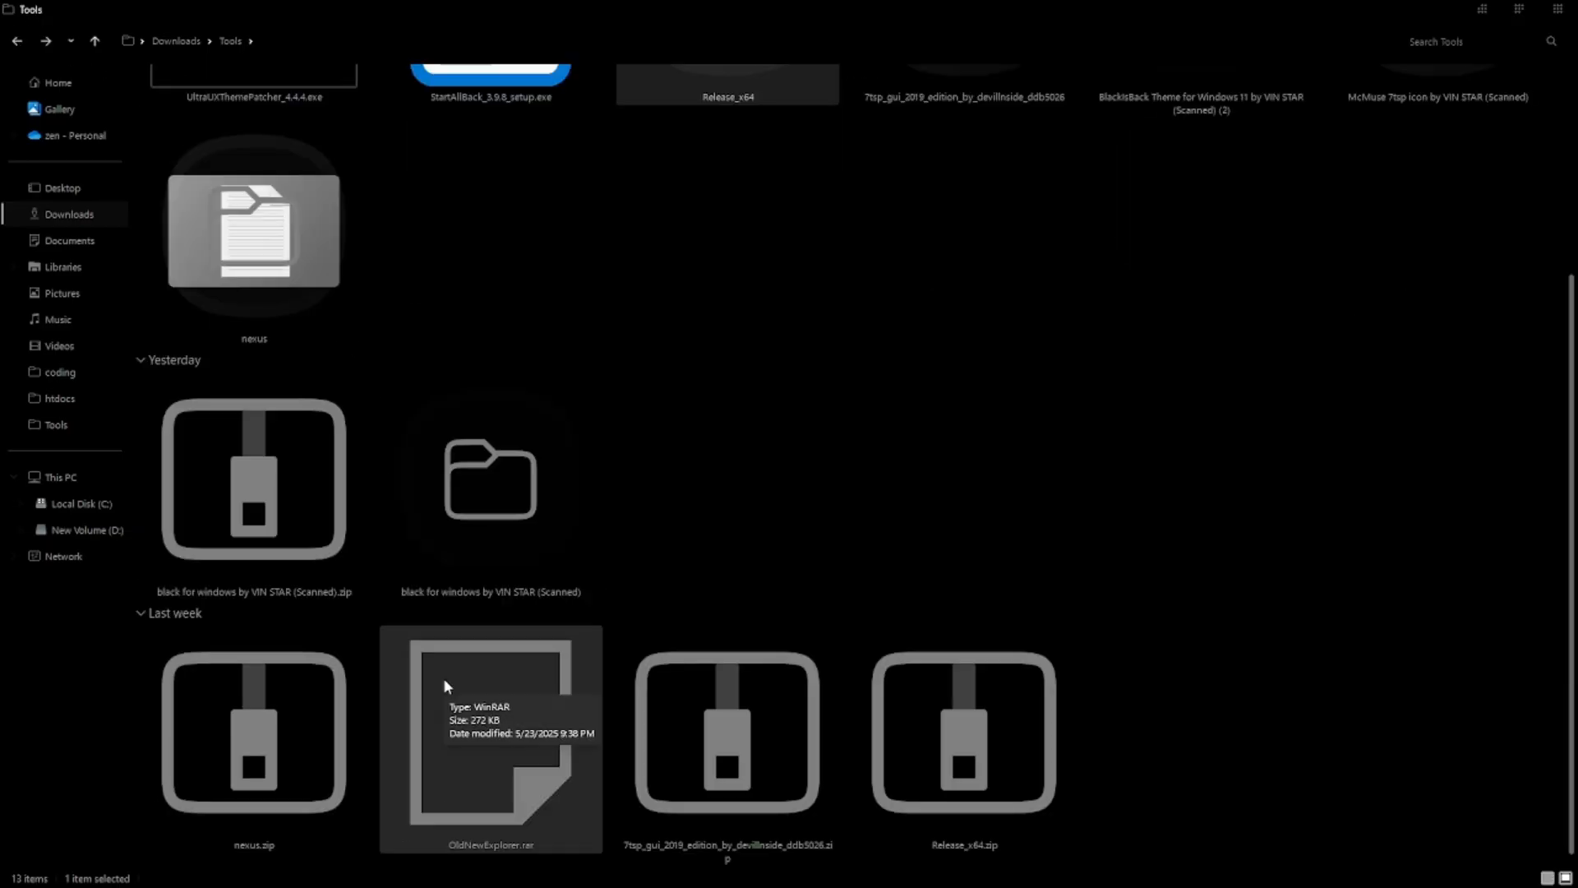
mouse_move(1554, 272)
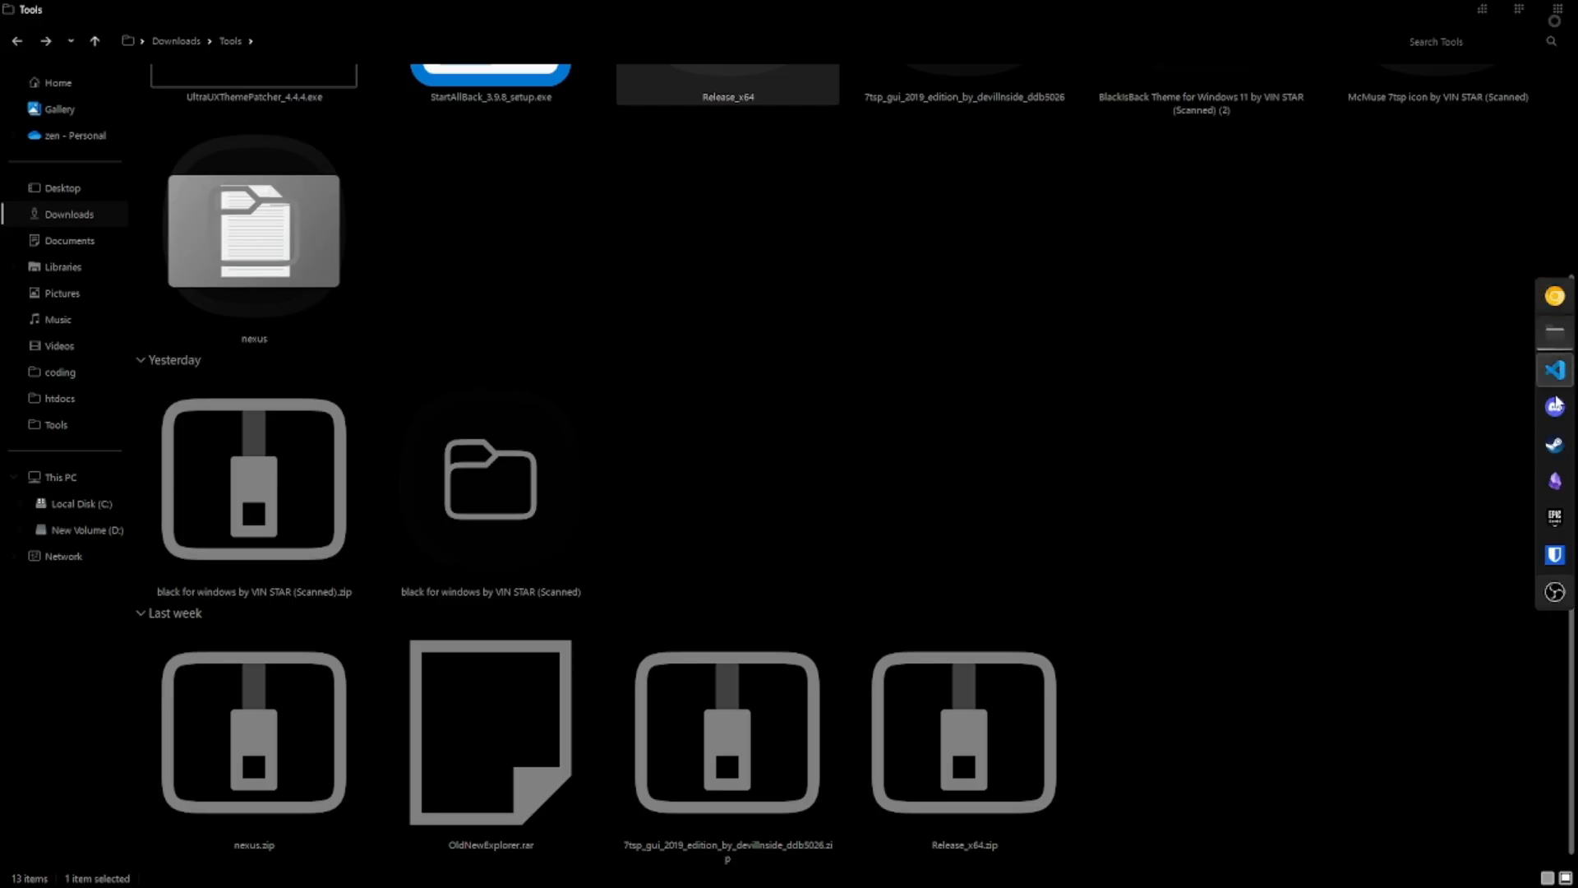
right_click(320, 730)
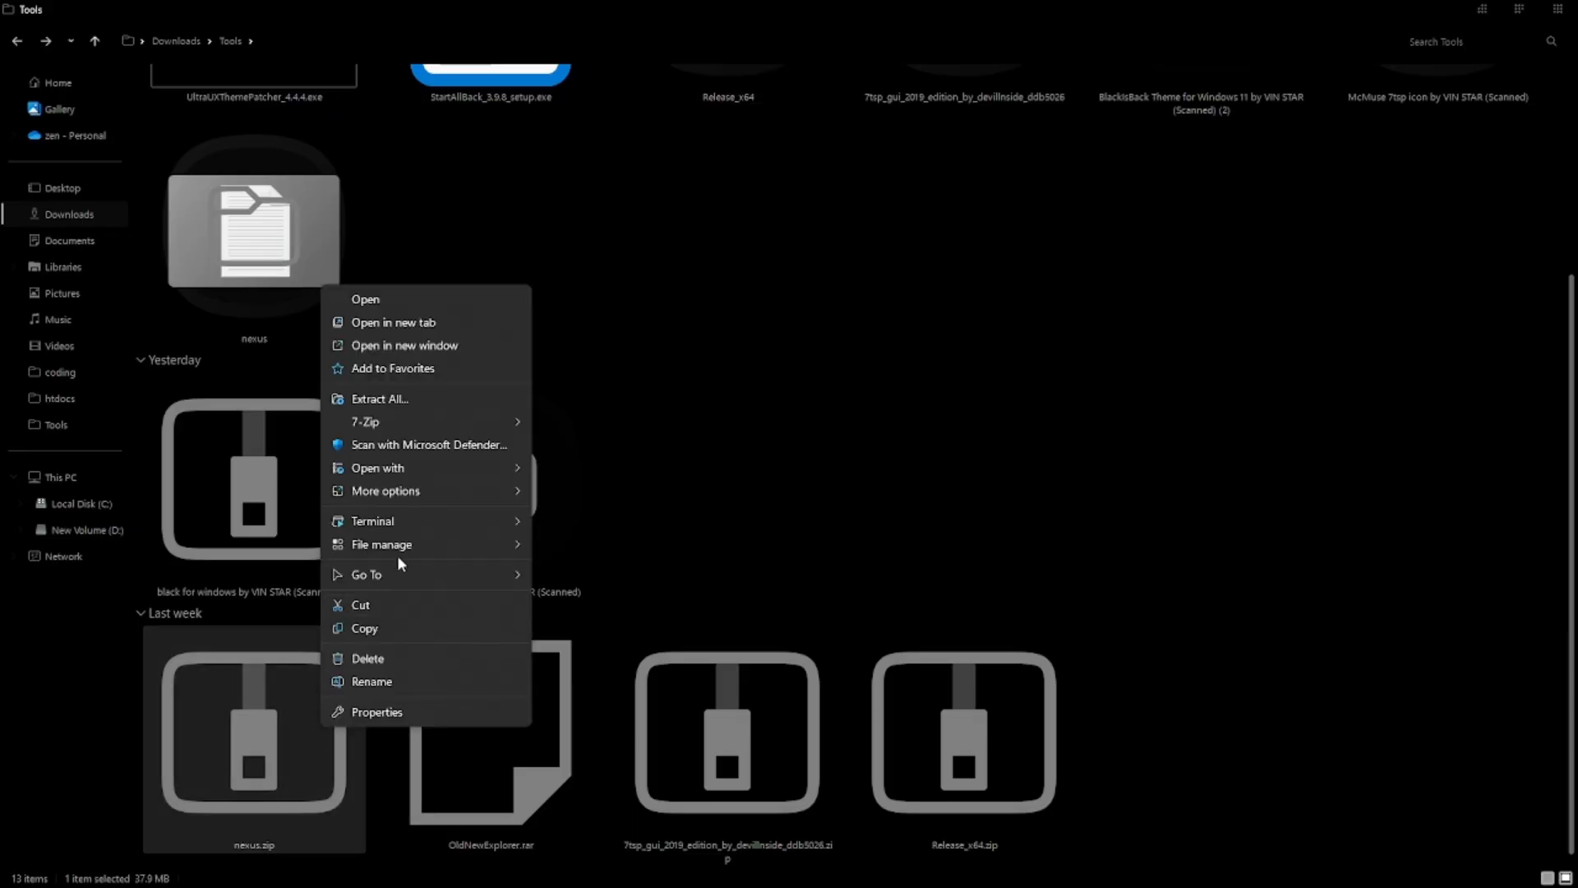
click(423, 408)
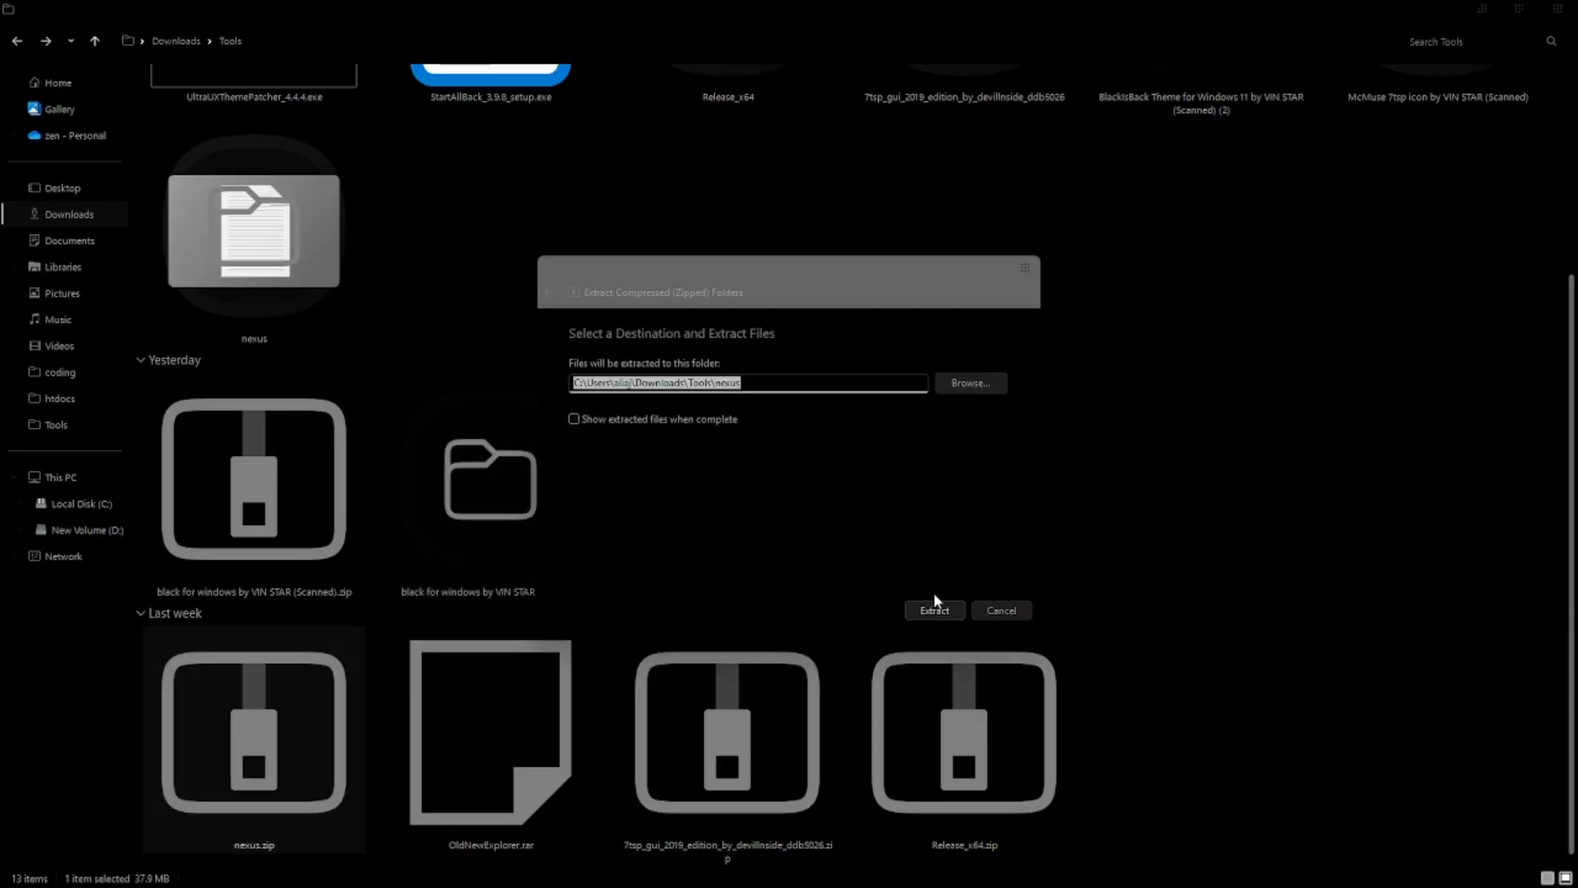
click(935, 603)
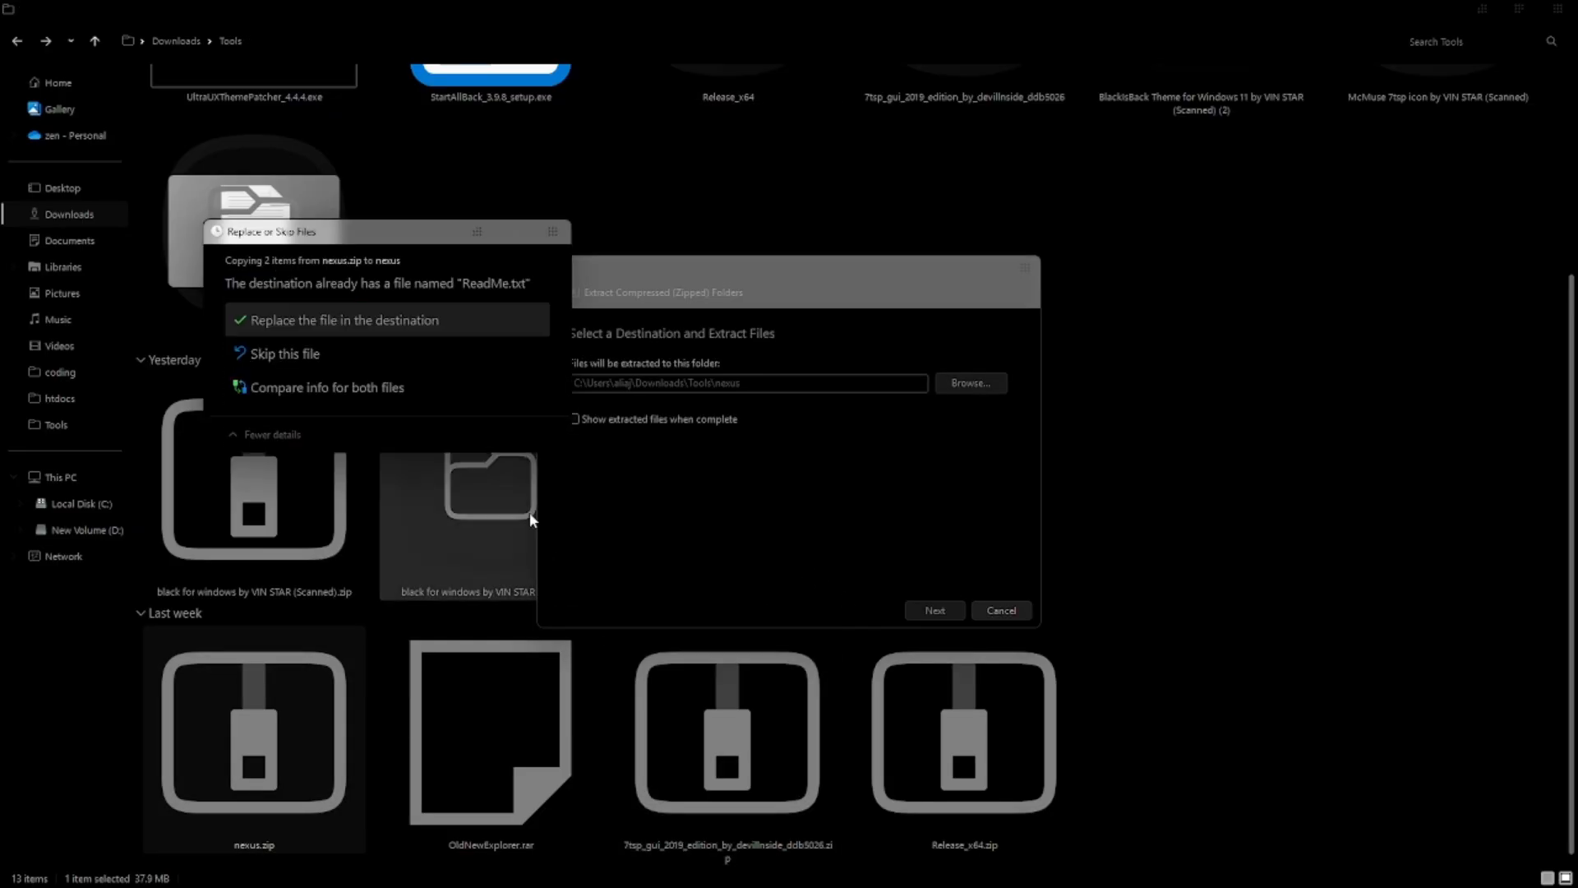
click(352, 319)
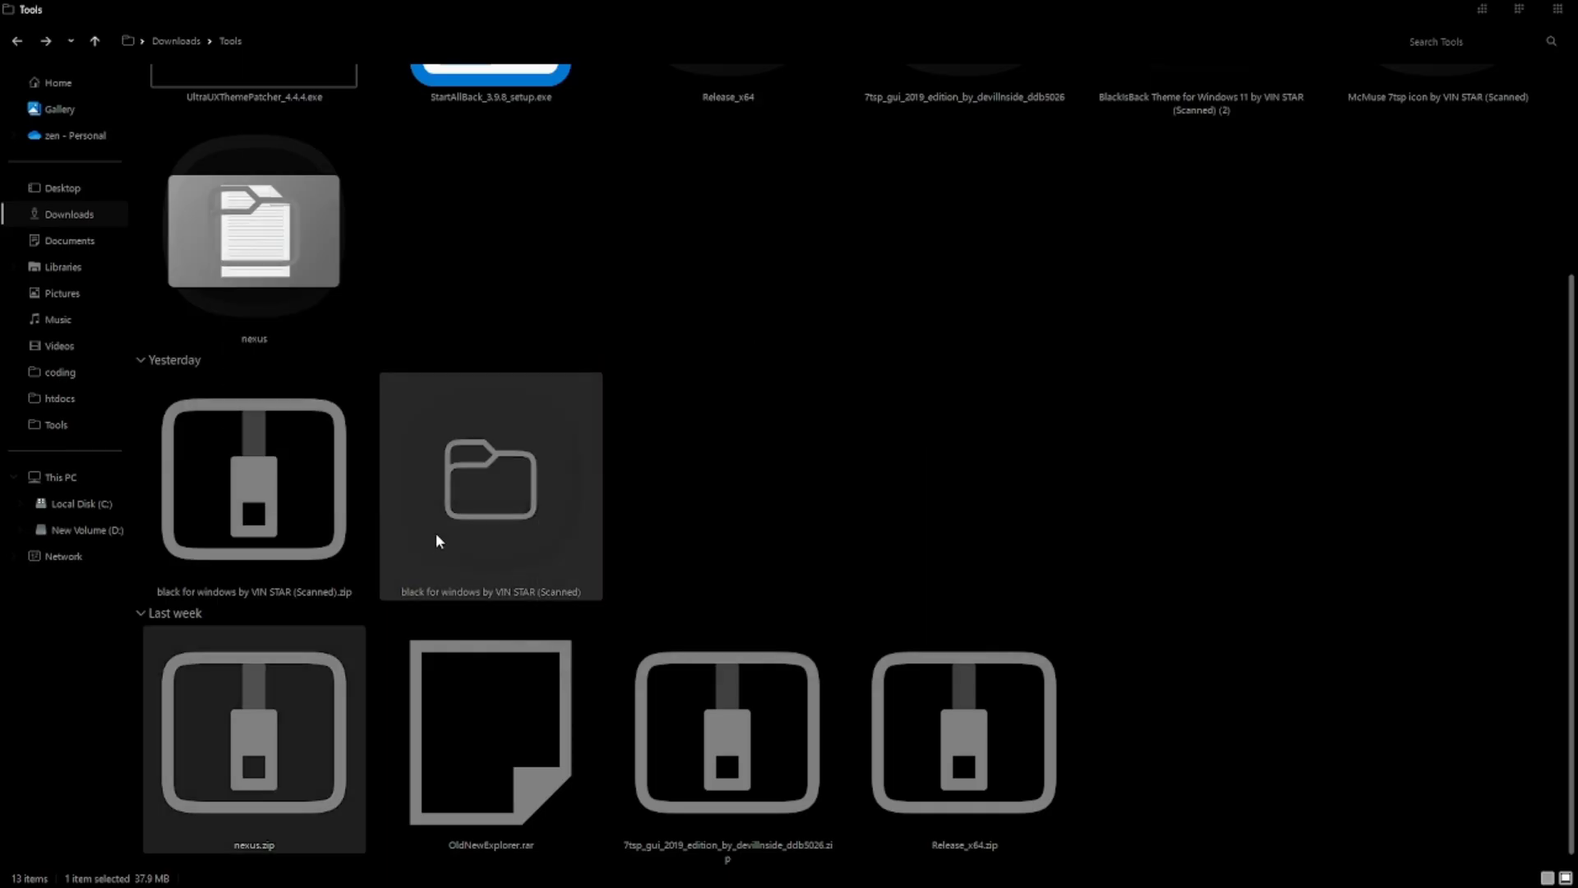
Open the nexus folder, launch NexusSetup.exe and accept the license agreement to continue the setup.
scroll(650, 637, up, 2)
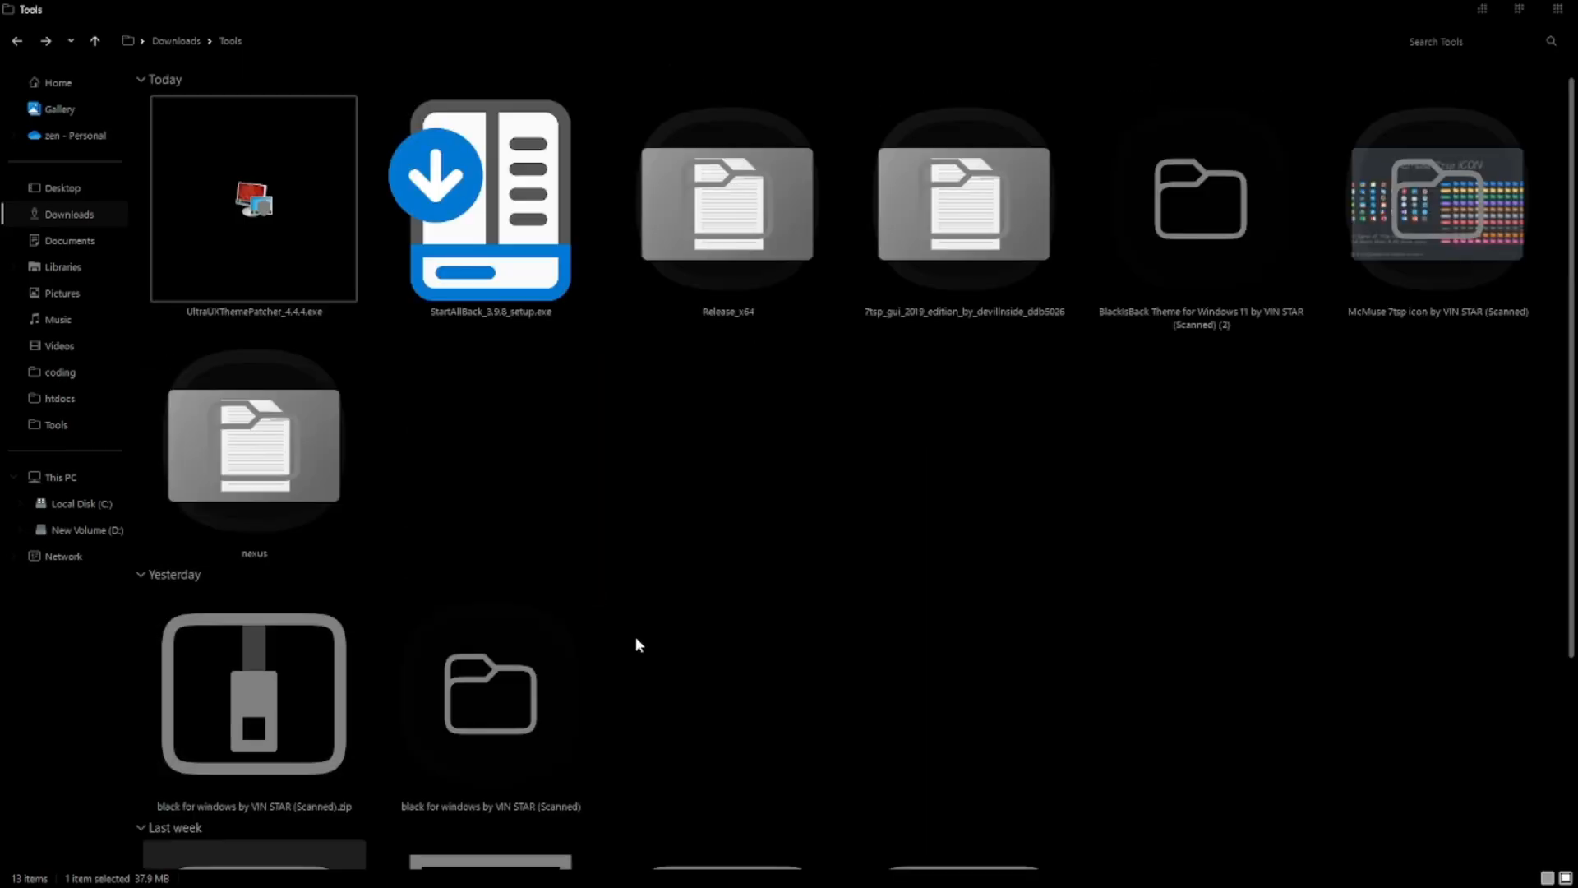
double_click(316, 492)
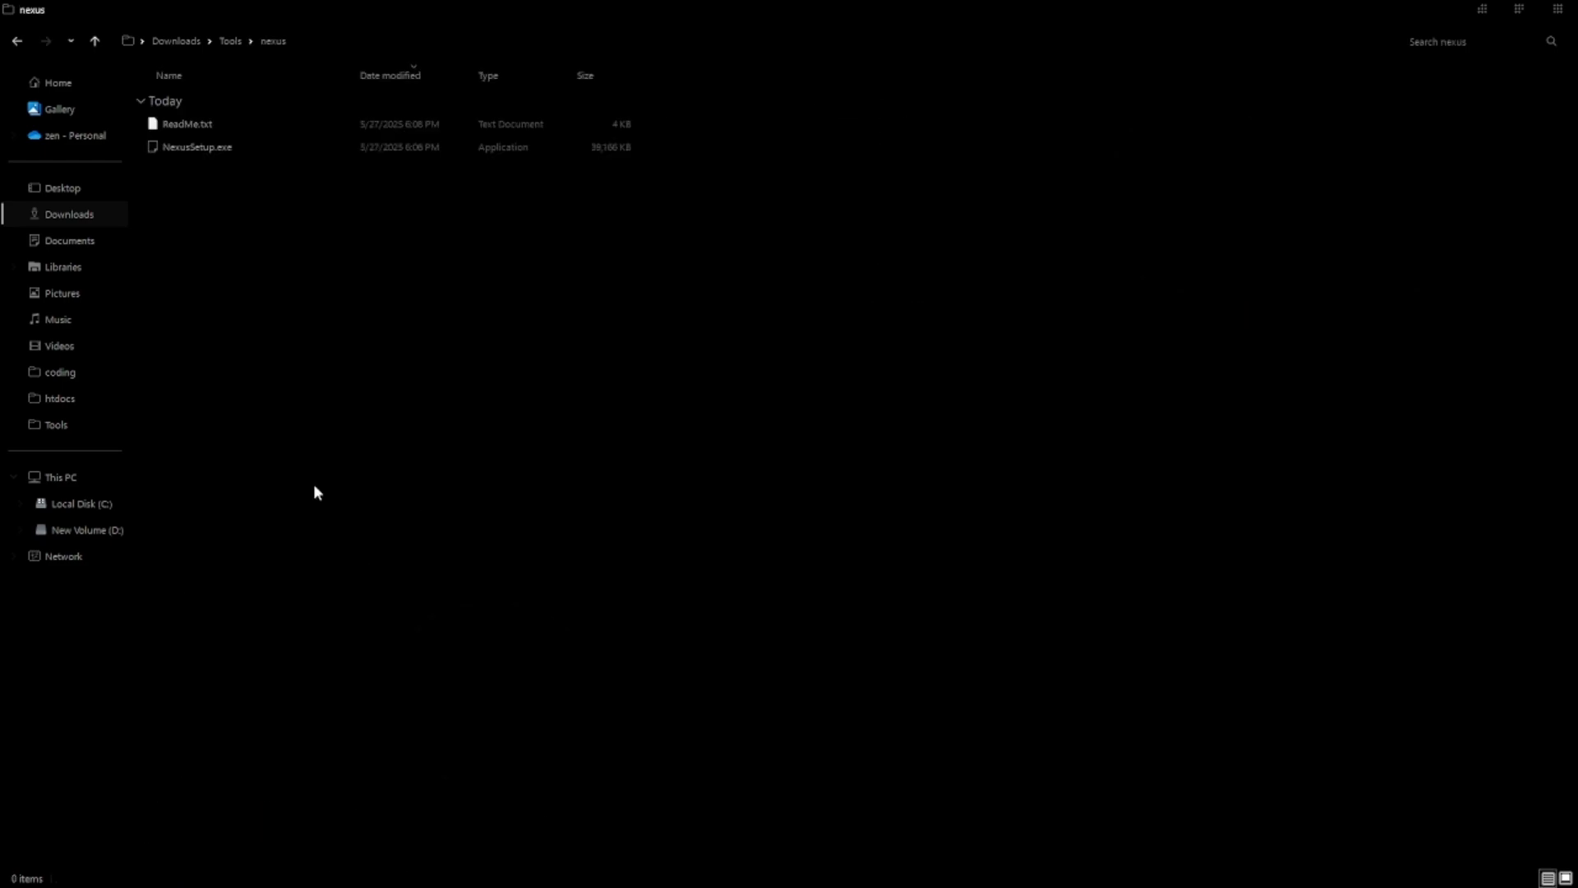
double_click(263, 146)
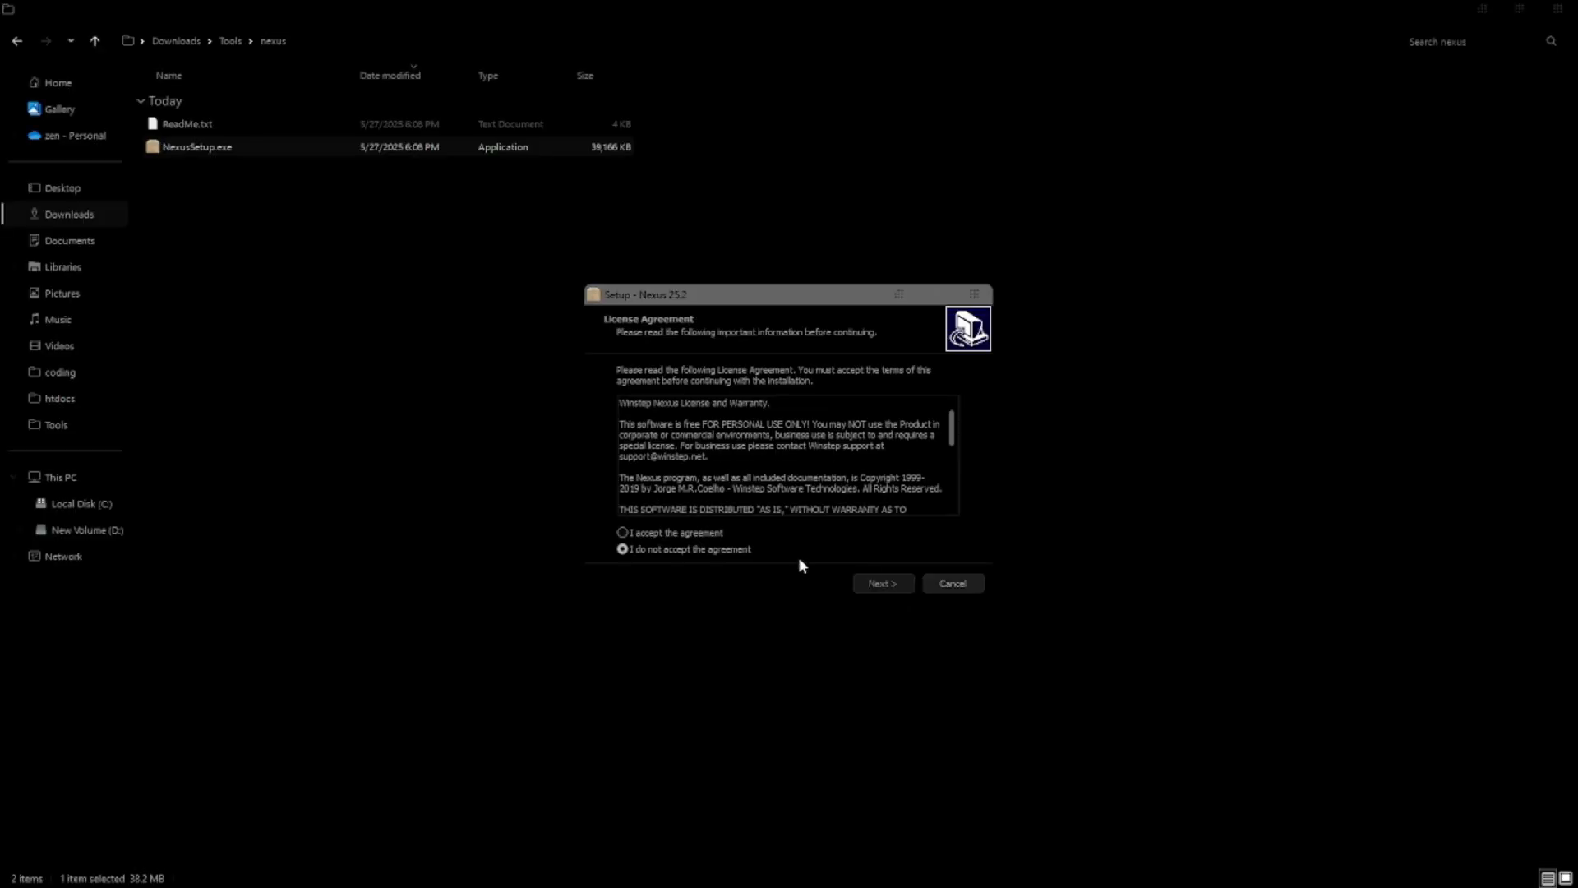
click(705, 533)
click(879, 584)
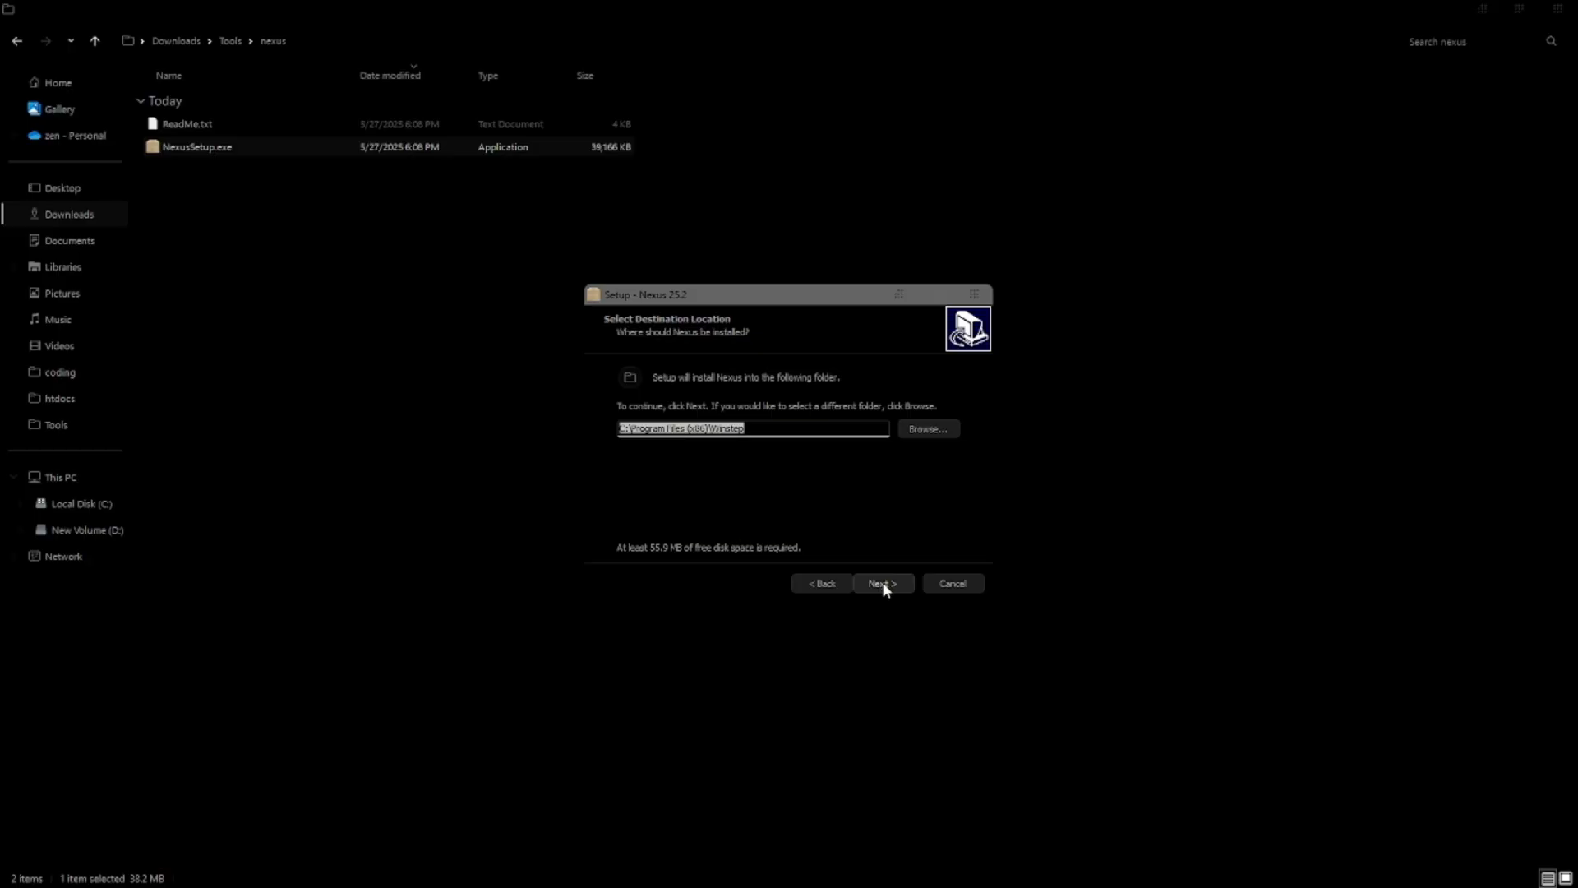
Install Nexus into the existing C:\Program Files (x86)\Winstep folder with the suggested Start Menu folder, and finish the setup.
click(882, 584)
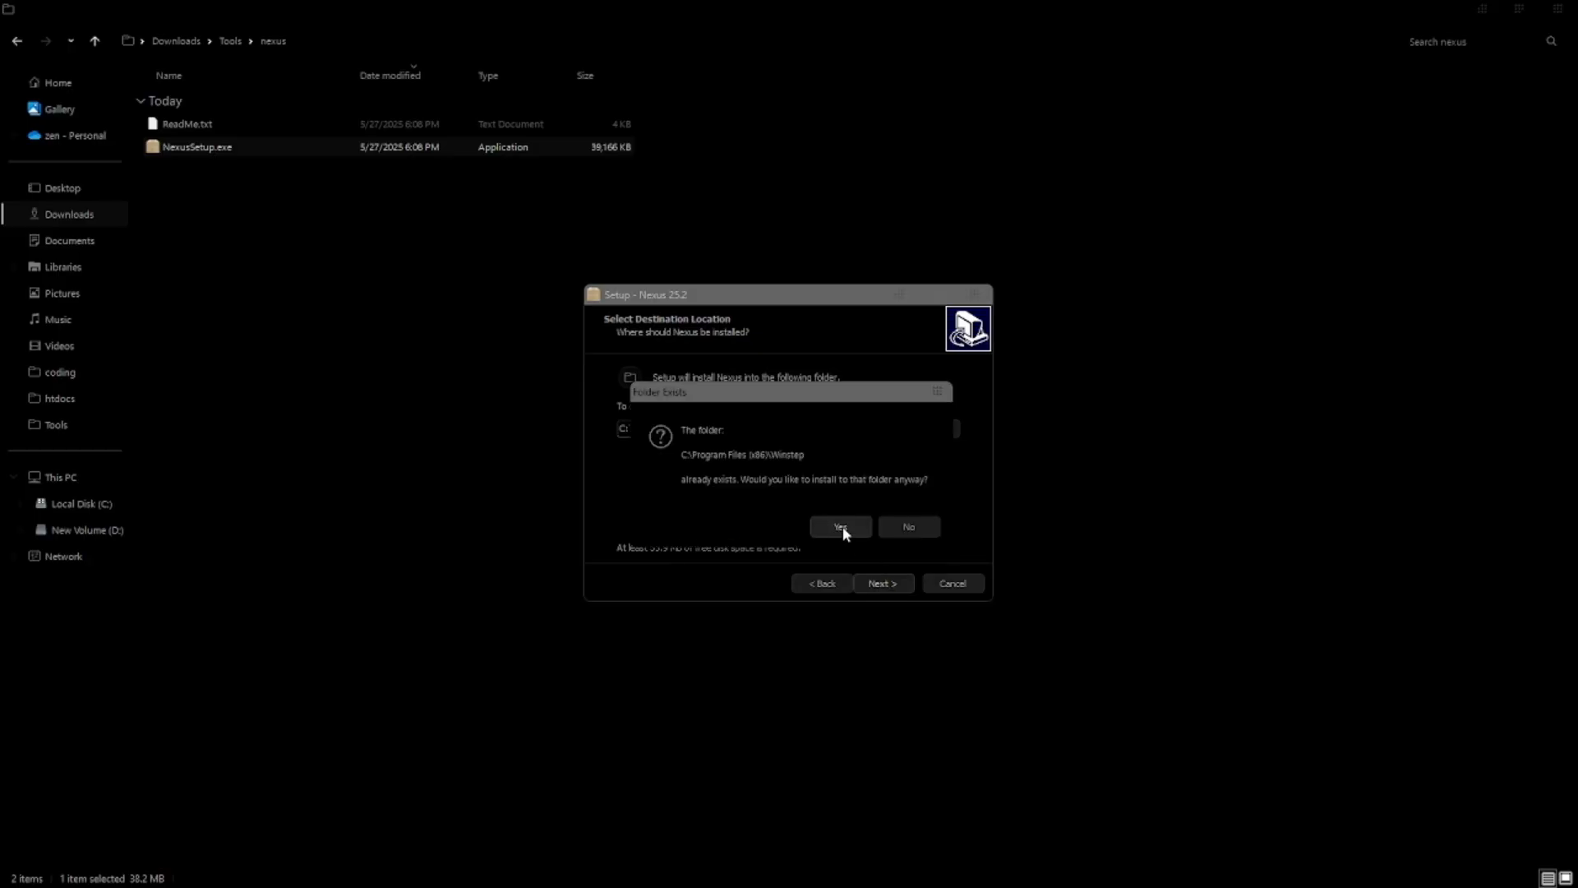
click(842, 526)
click(882, 583)
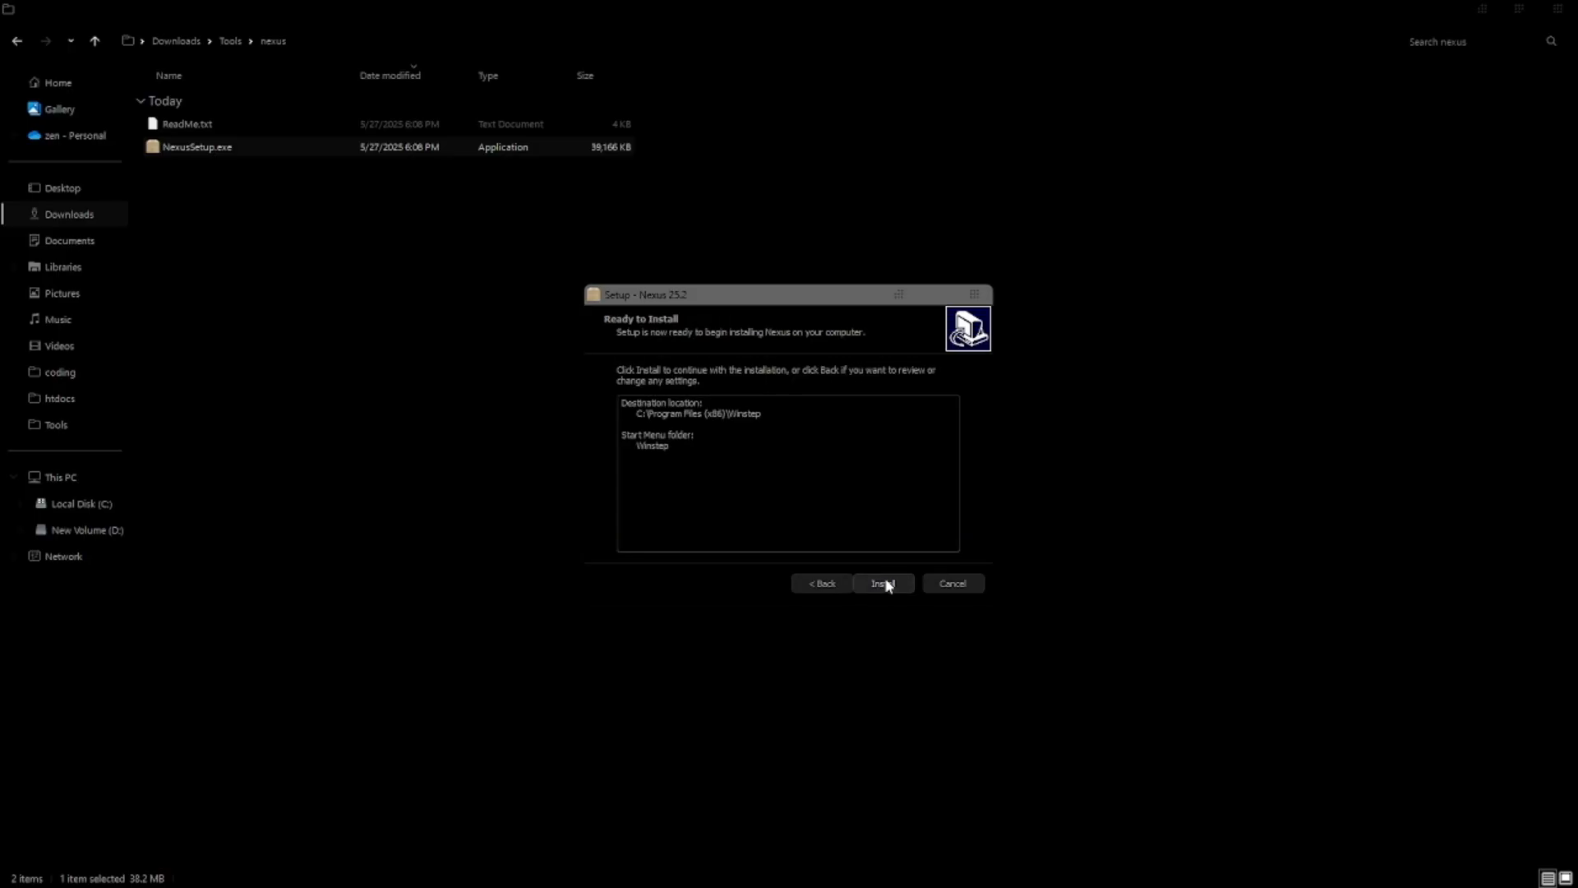
click(884, 583)
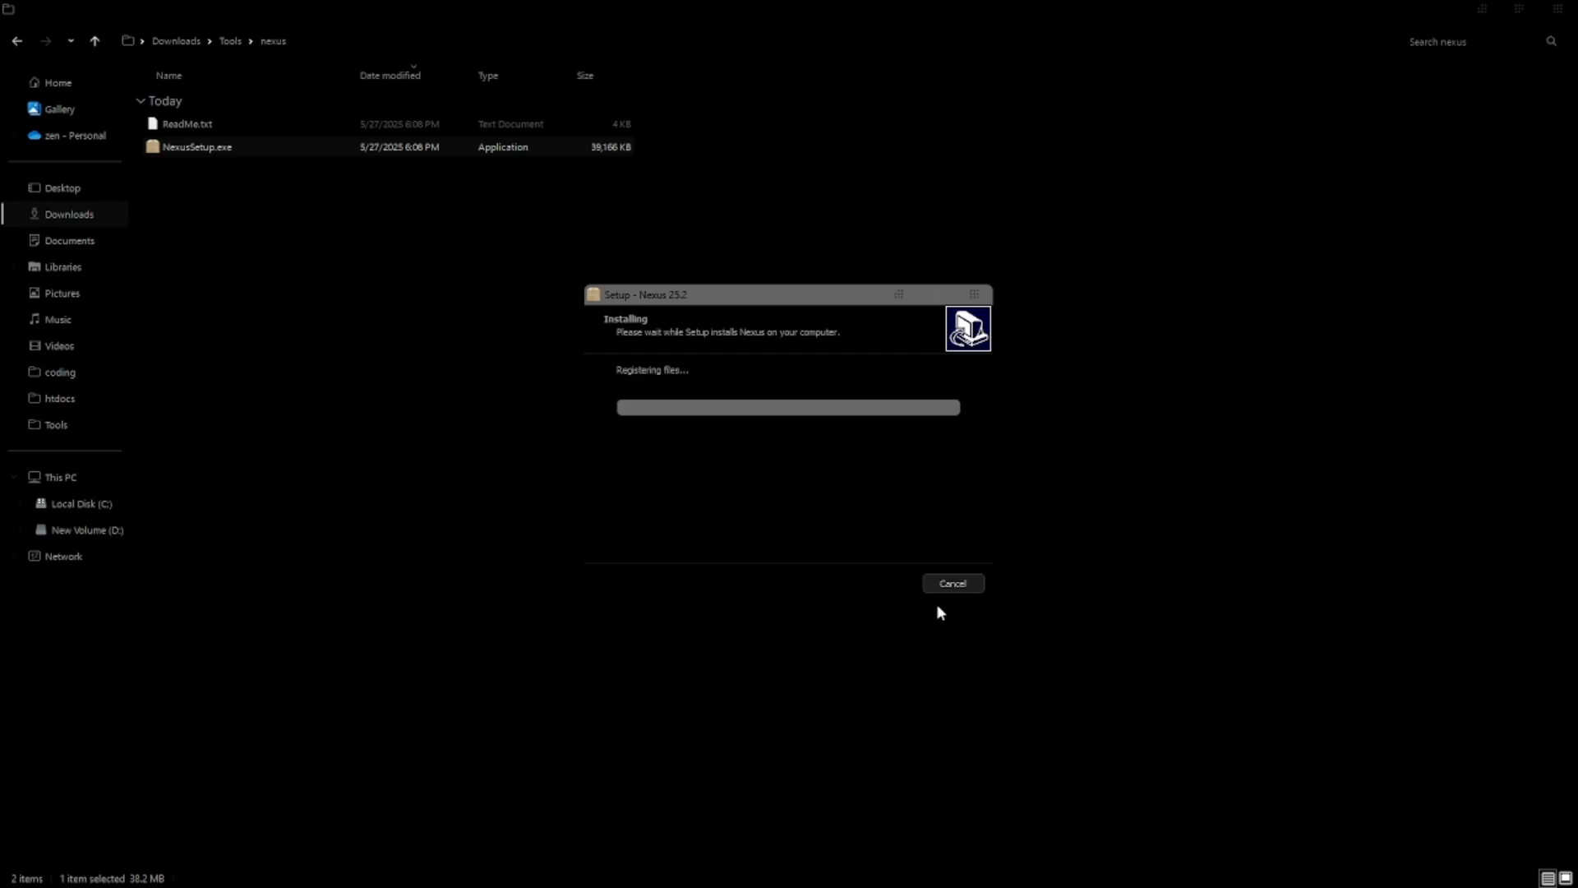
click(893, 582)
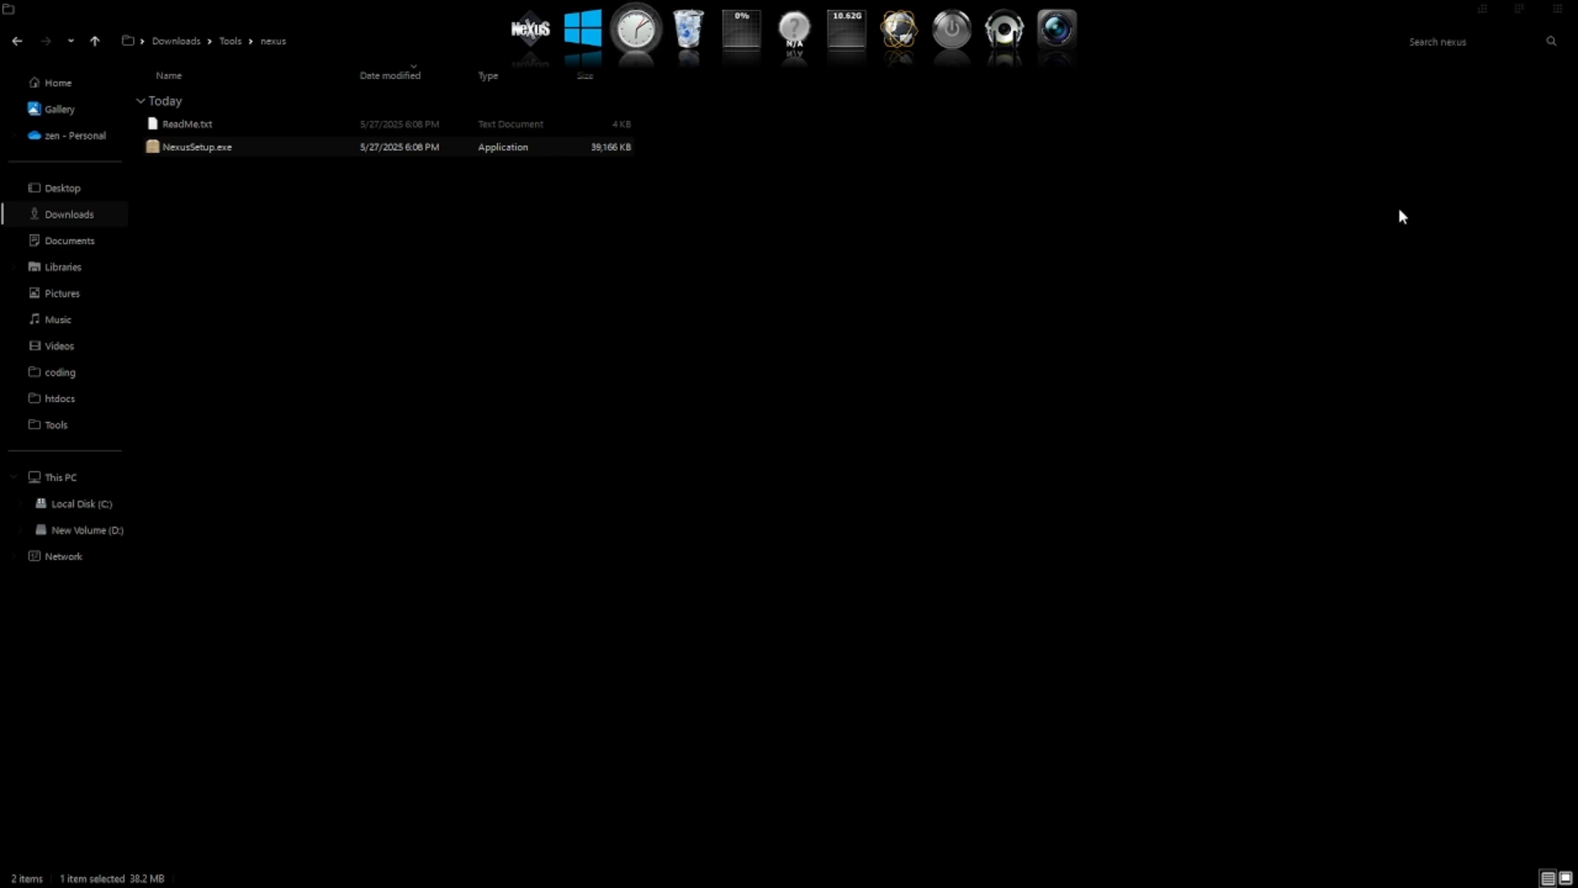
Close the nexus folder window and move the dock from the upper edge of the desktop to its lower edge.
click(1556, 16)
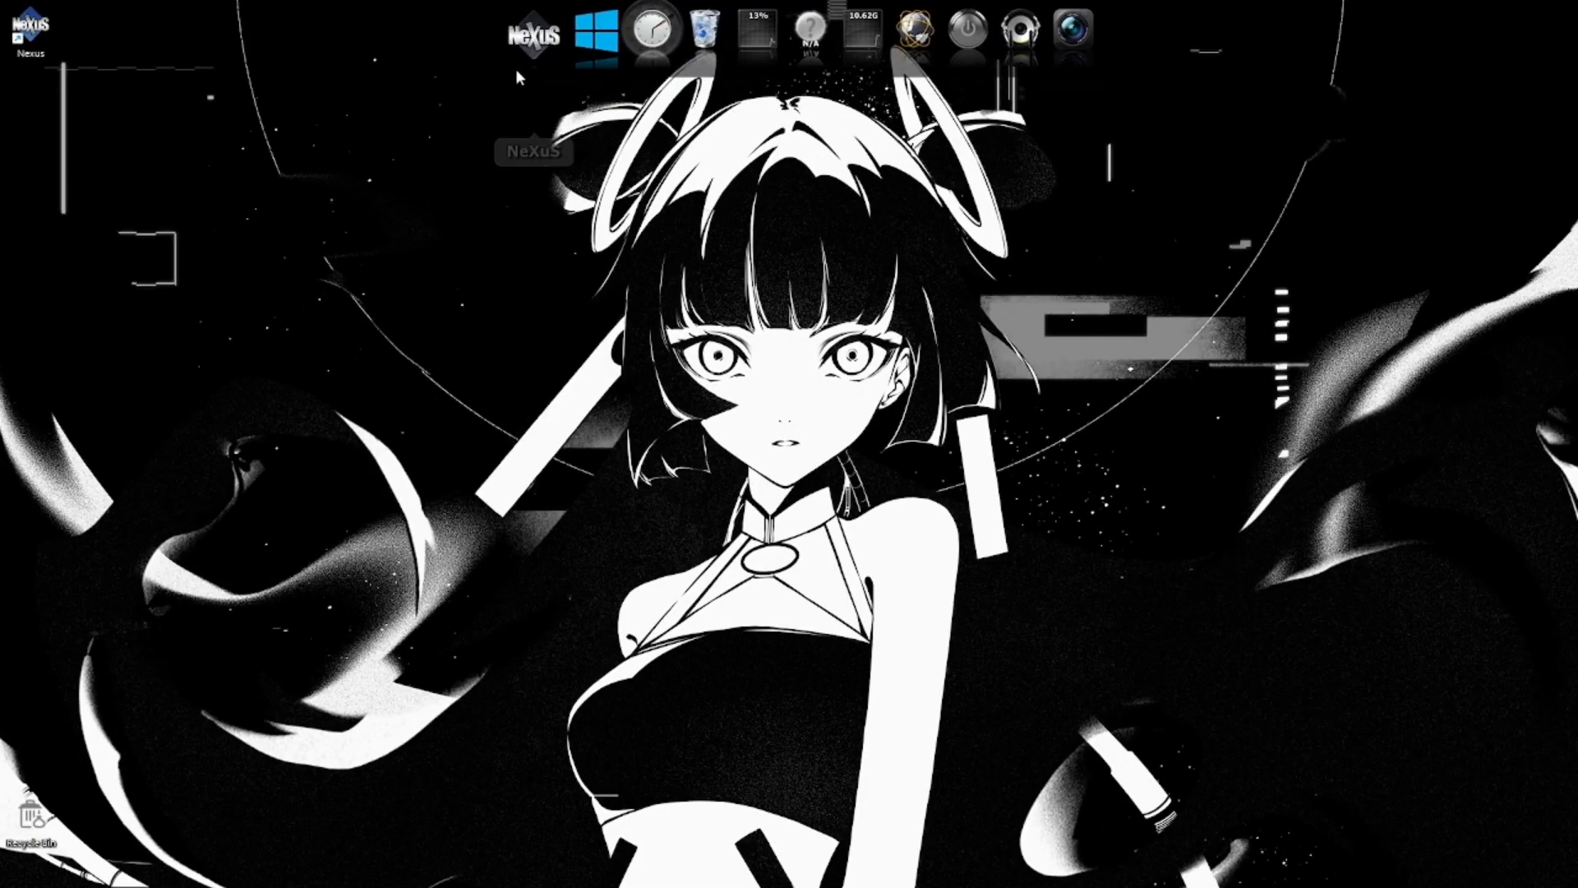
drag(503, 56, 523, 155)
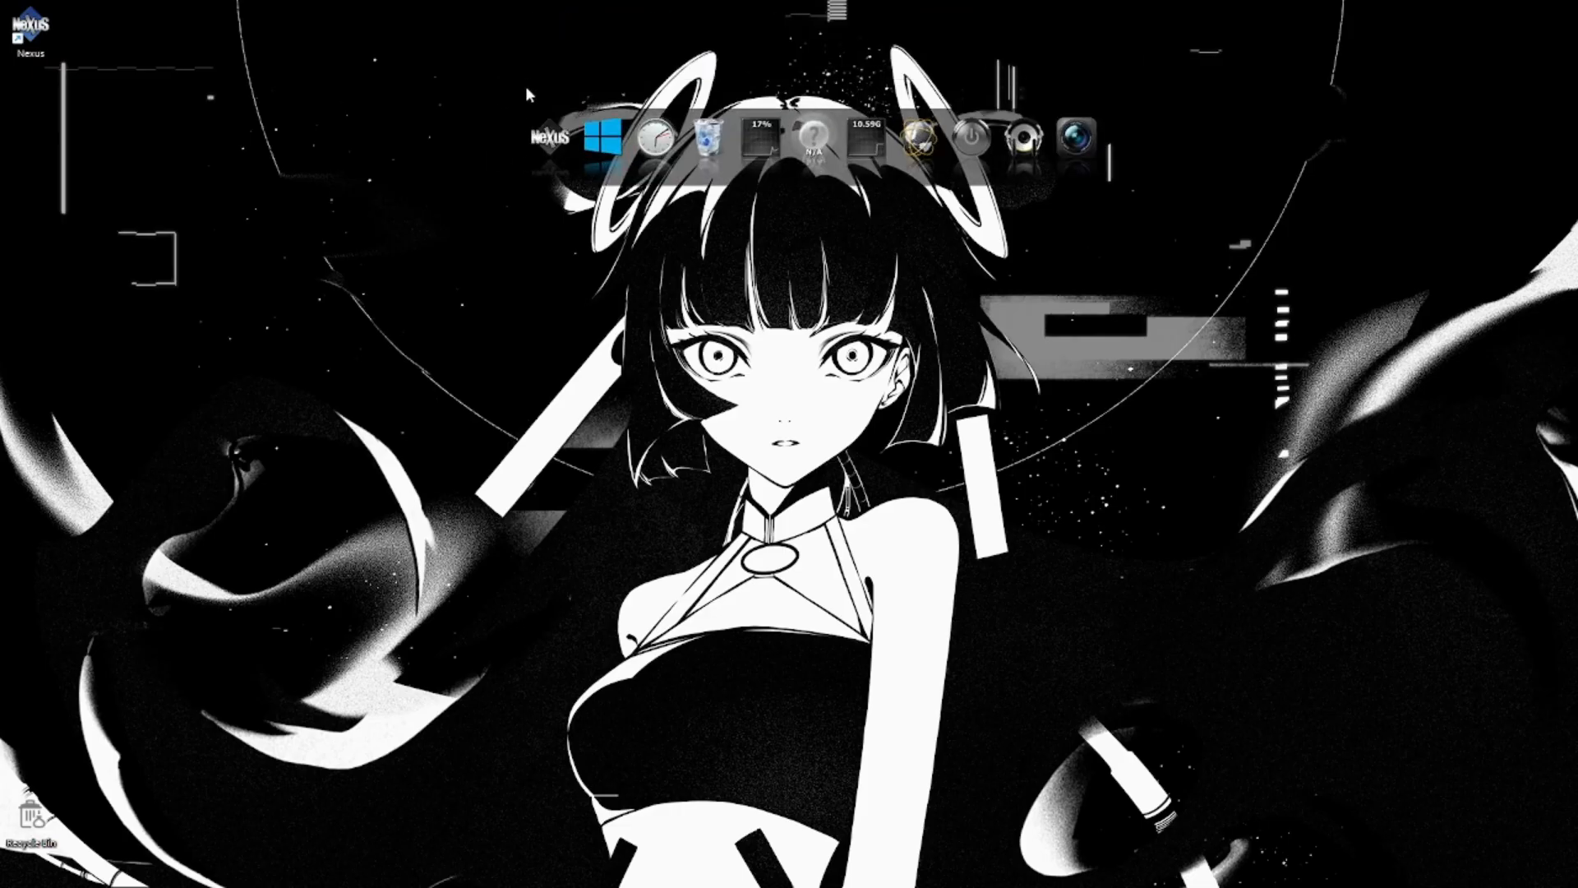
drag(1101, 109, 1558, 493)
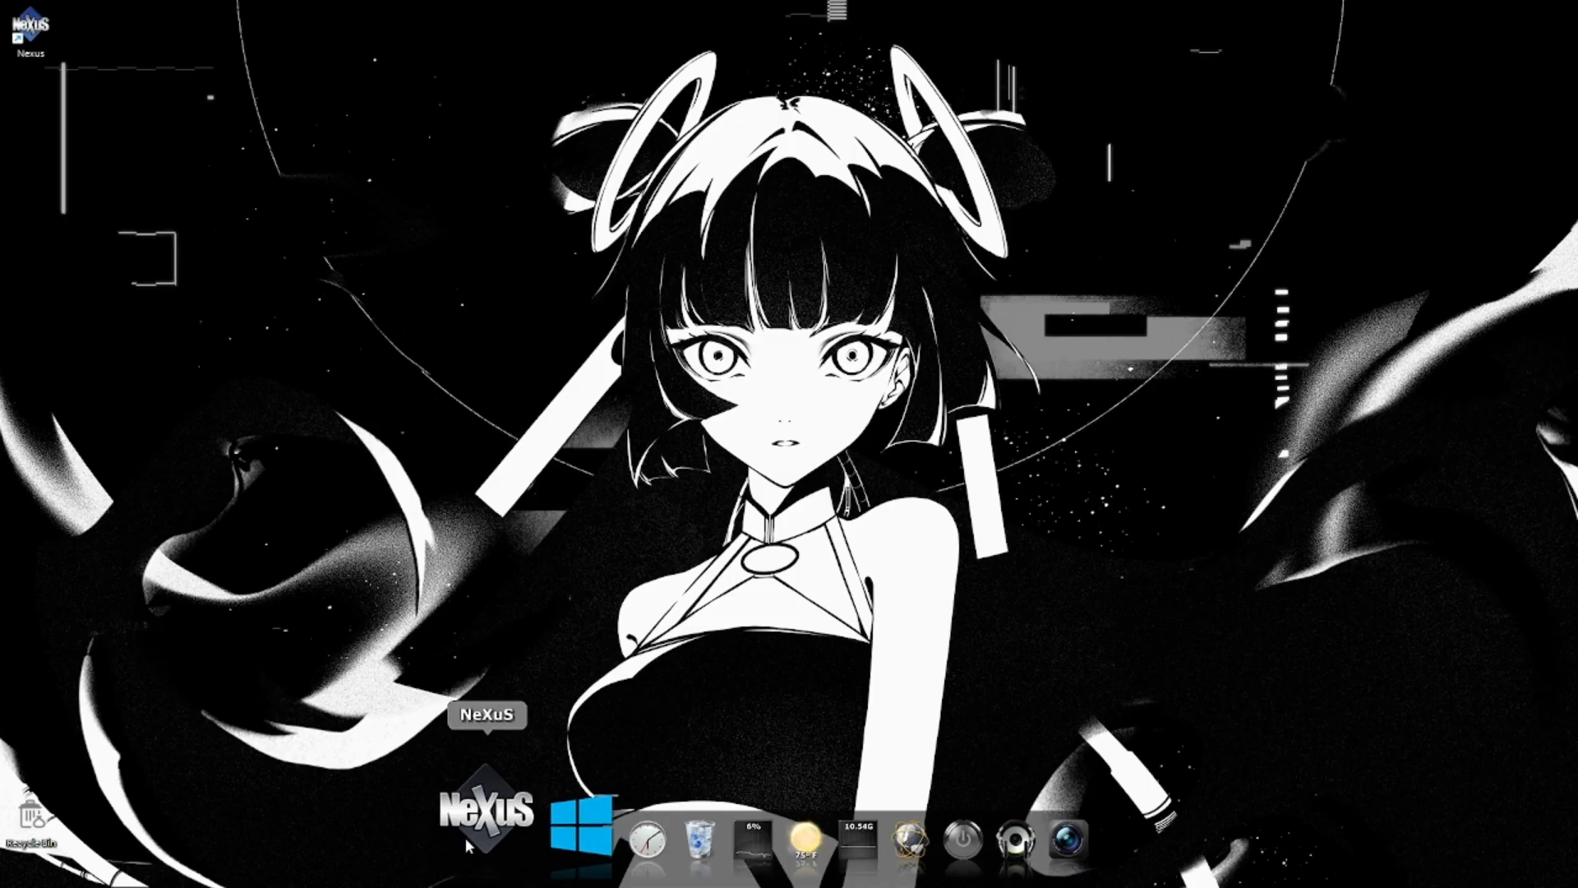
Open the dock's preferences and look through the appearance, effects, sound and theme settings.
click(465, 836)
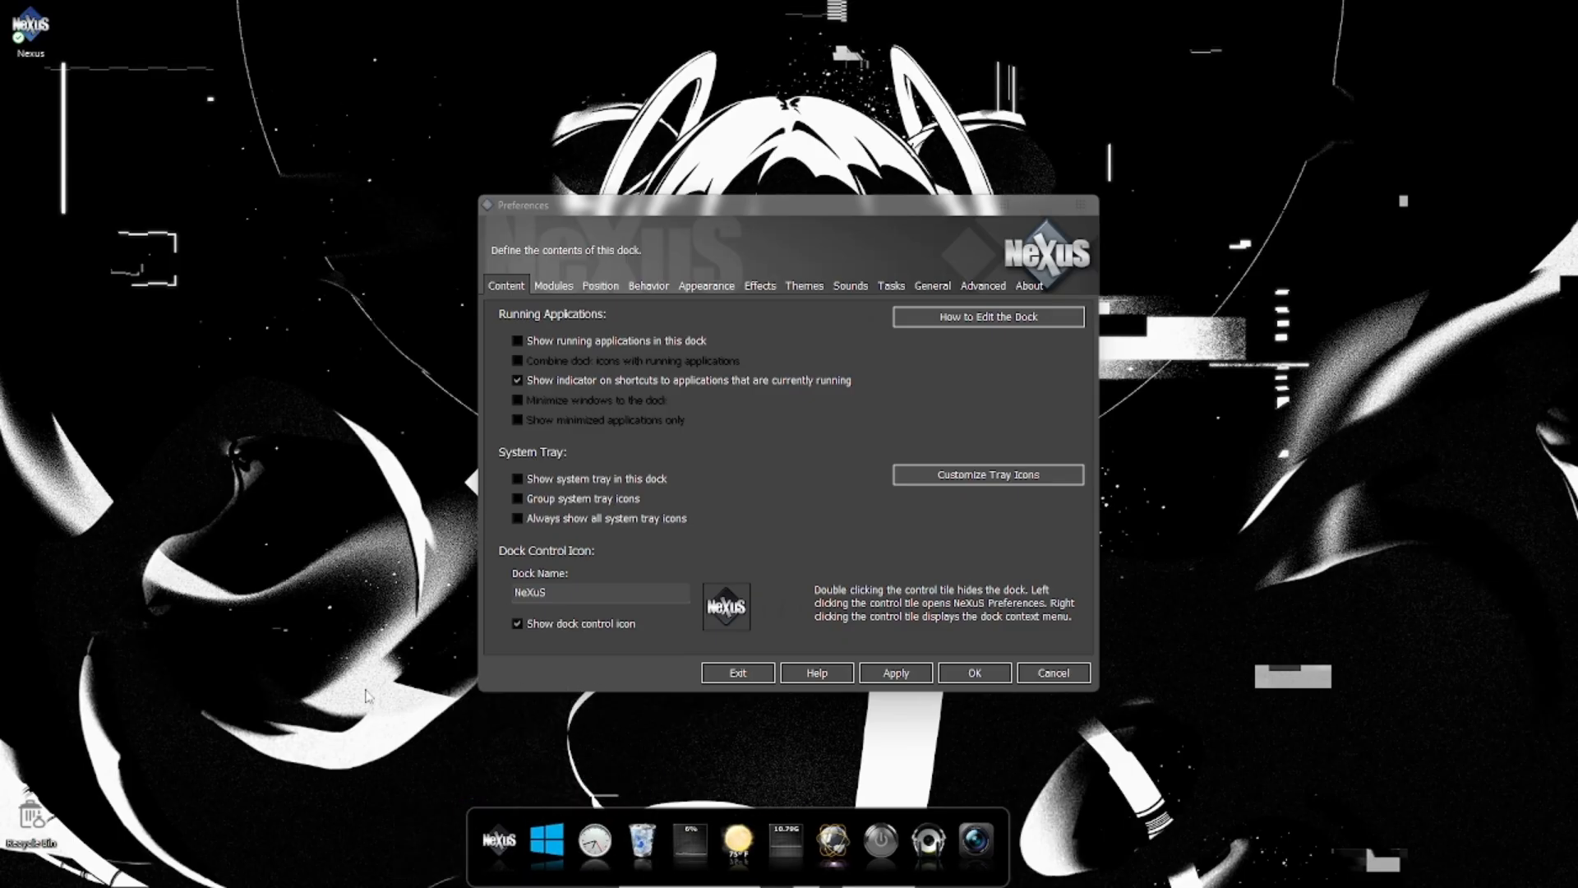
click(704, 286)
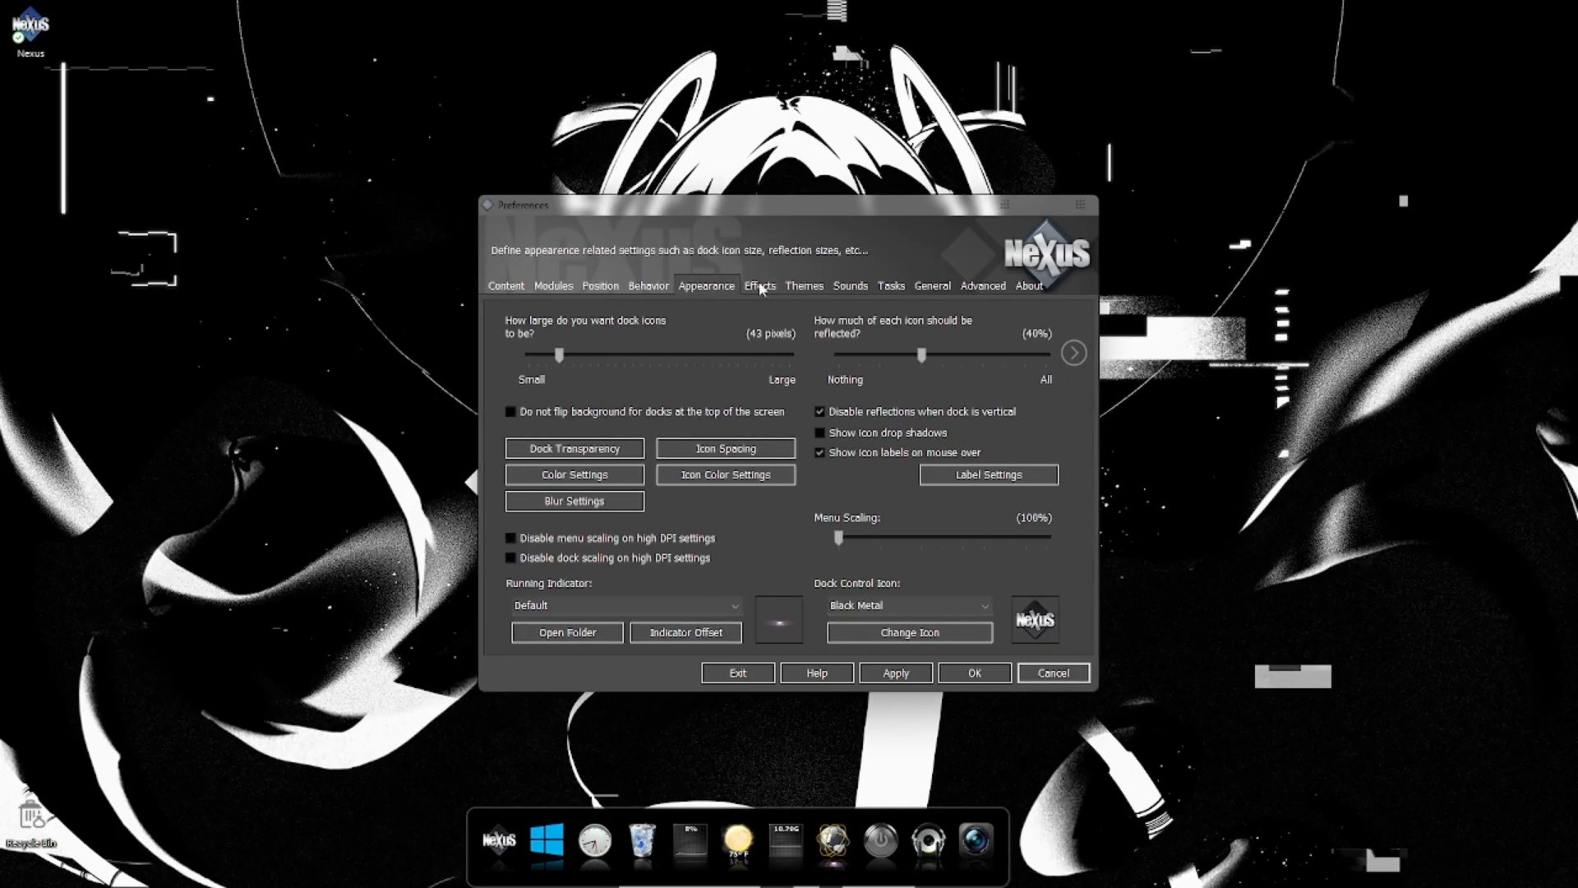
click(760, 286)
click(804, 287)
click(850, 286)
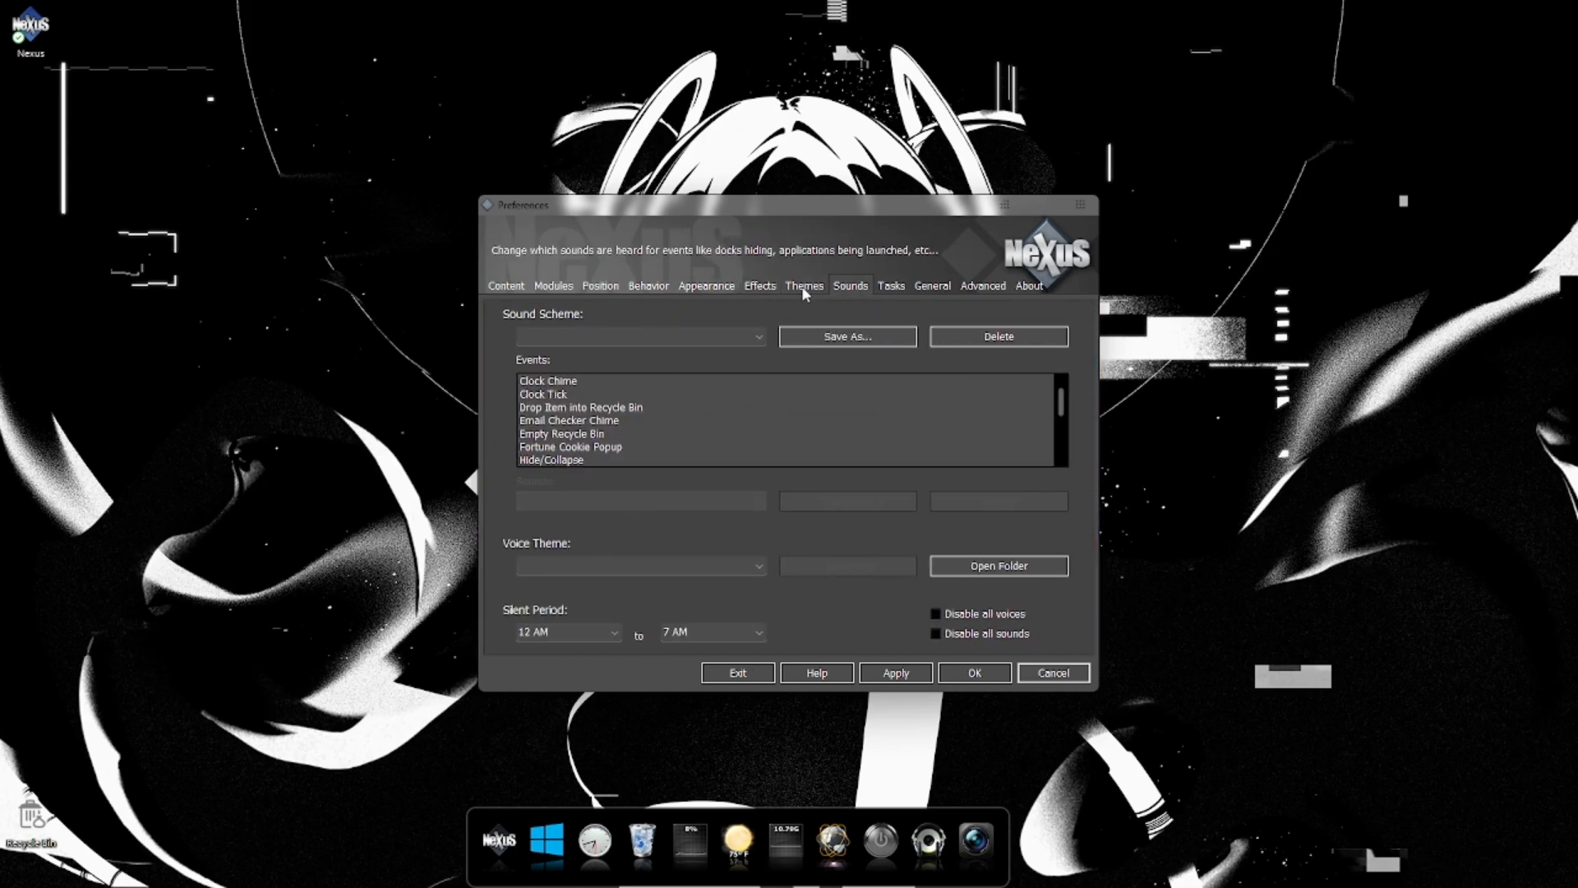
click(804, 288)
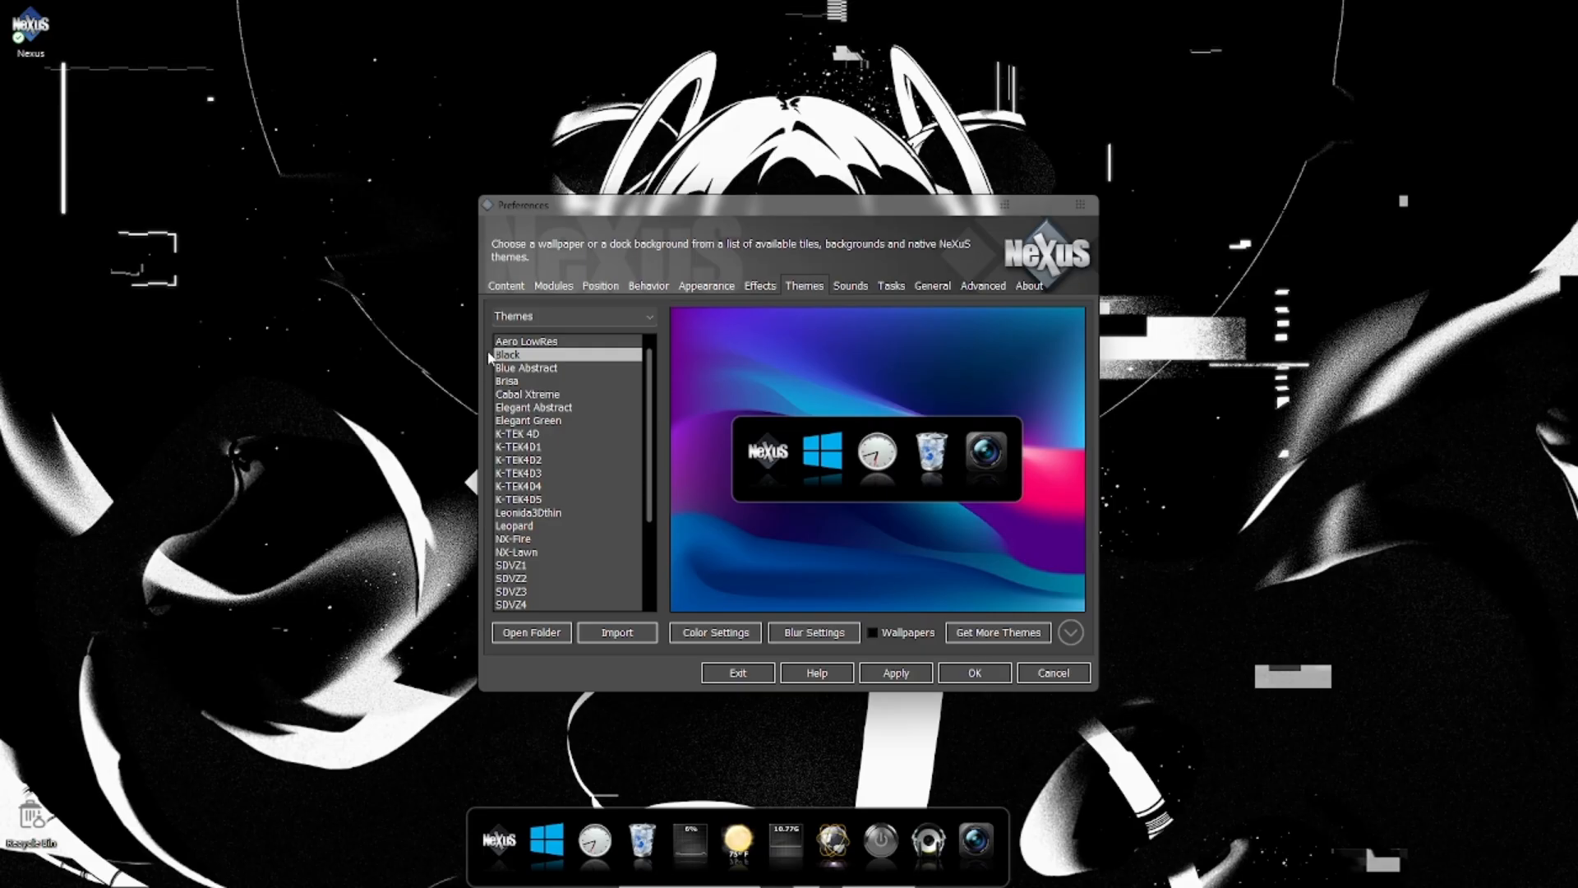
Preview the Blue Abstract, Elegant Abstract, K-TEK4D1 and Leopard dock themes in turn.
click(550, 369)
click(563, 407)
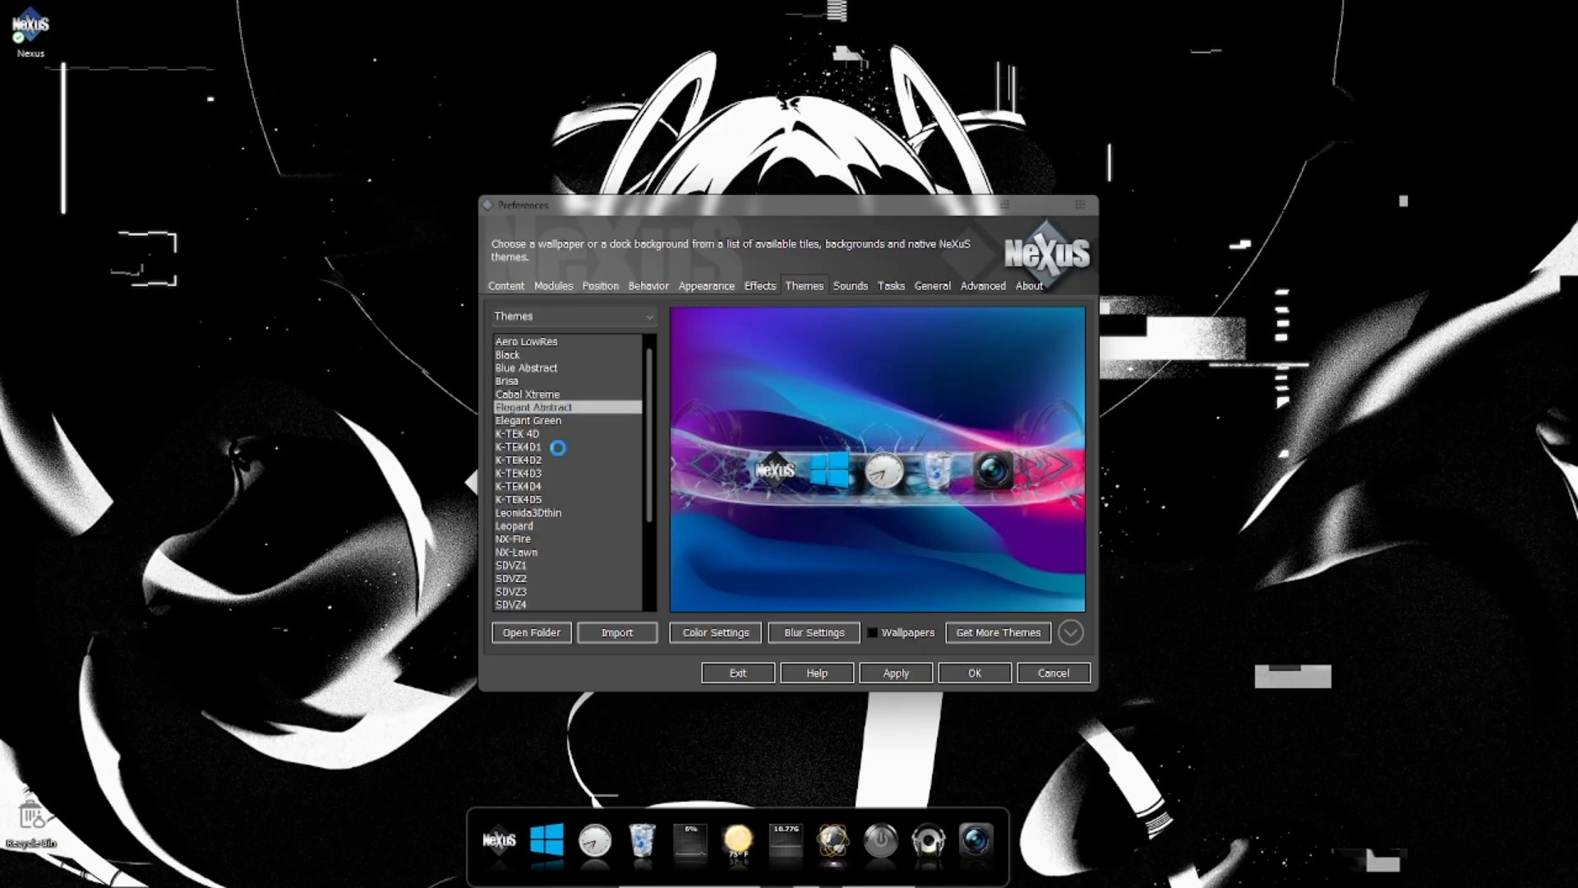
click(567, 447)
click(507, 527)
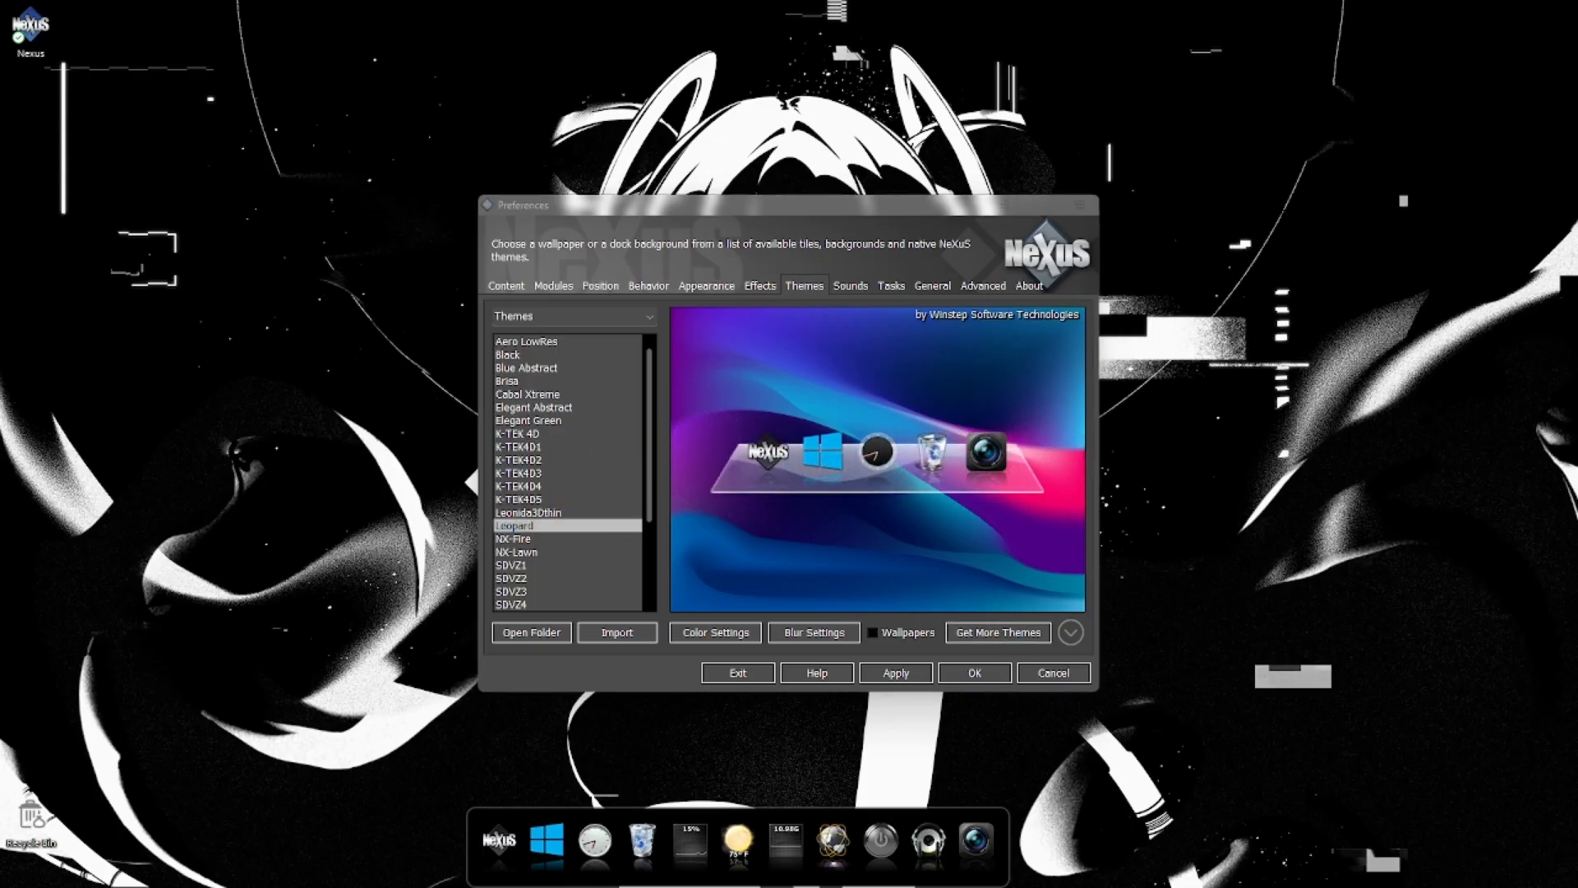
Open the Winstep page offering more themes, look through it to the end, and return to the dock preferences.
click(998, 632)
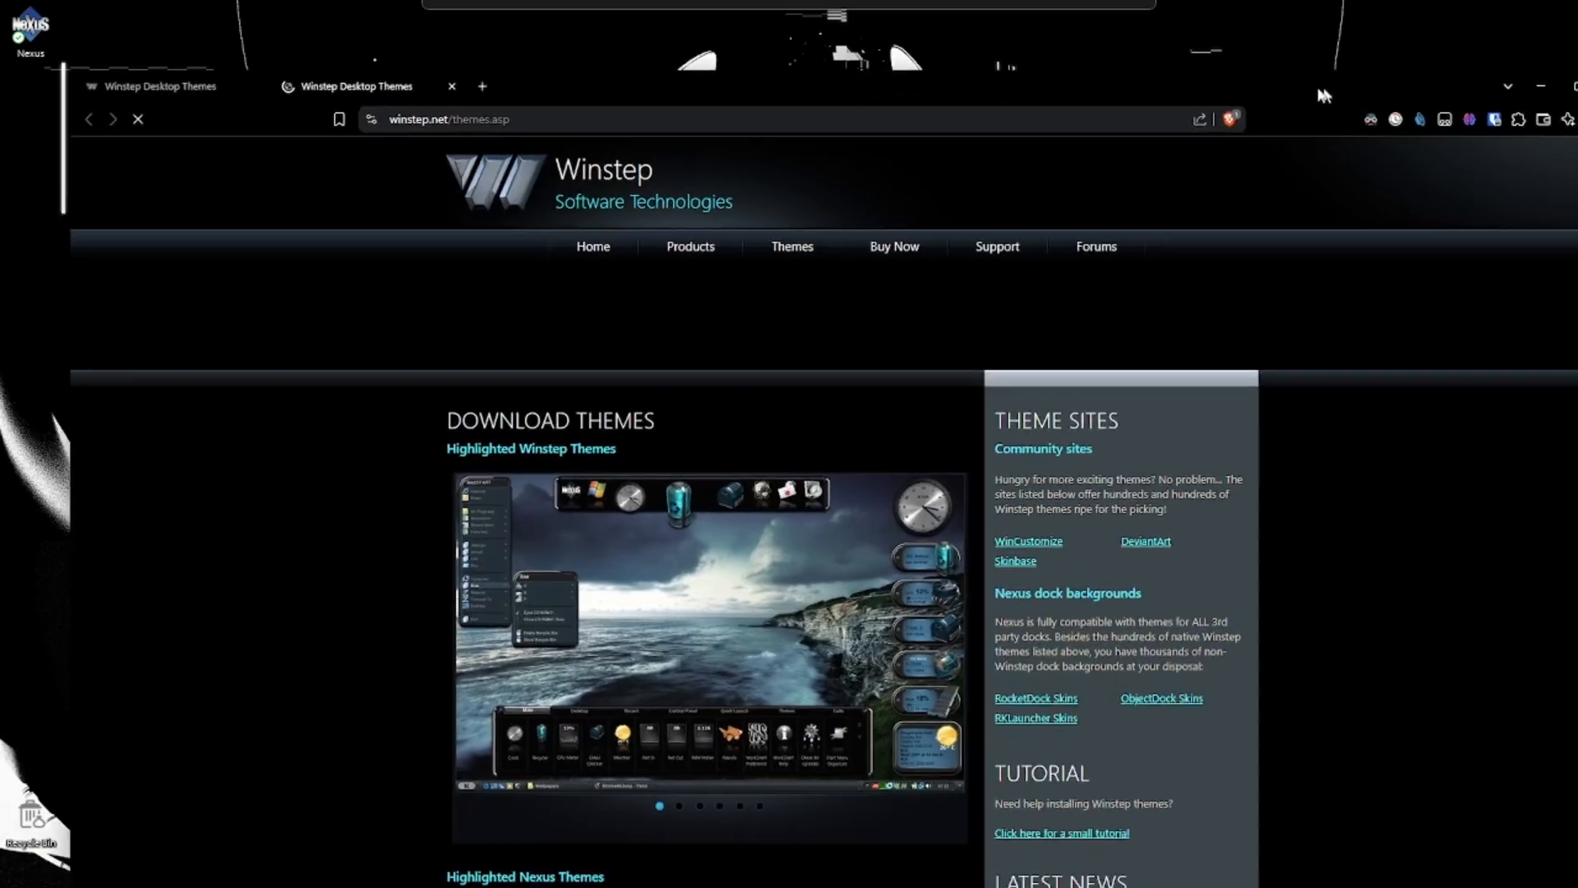
scroll(762, 546, down, 3)
scroll(762, 547, down, 20)
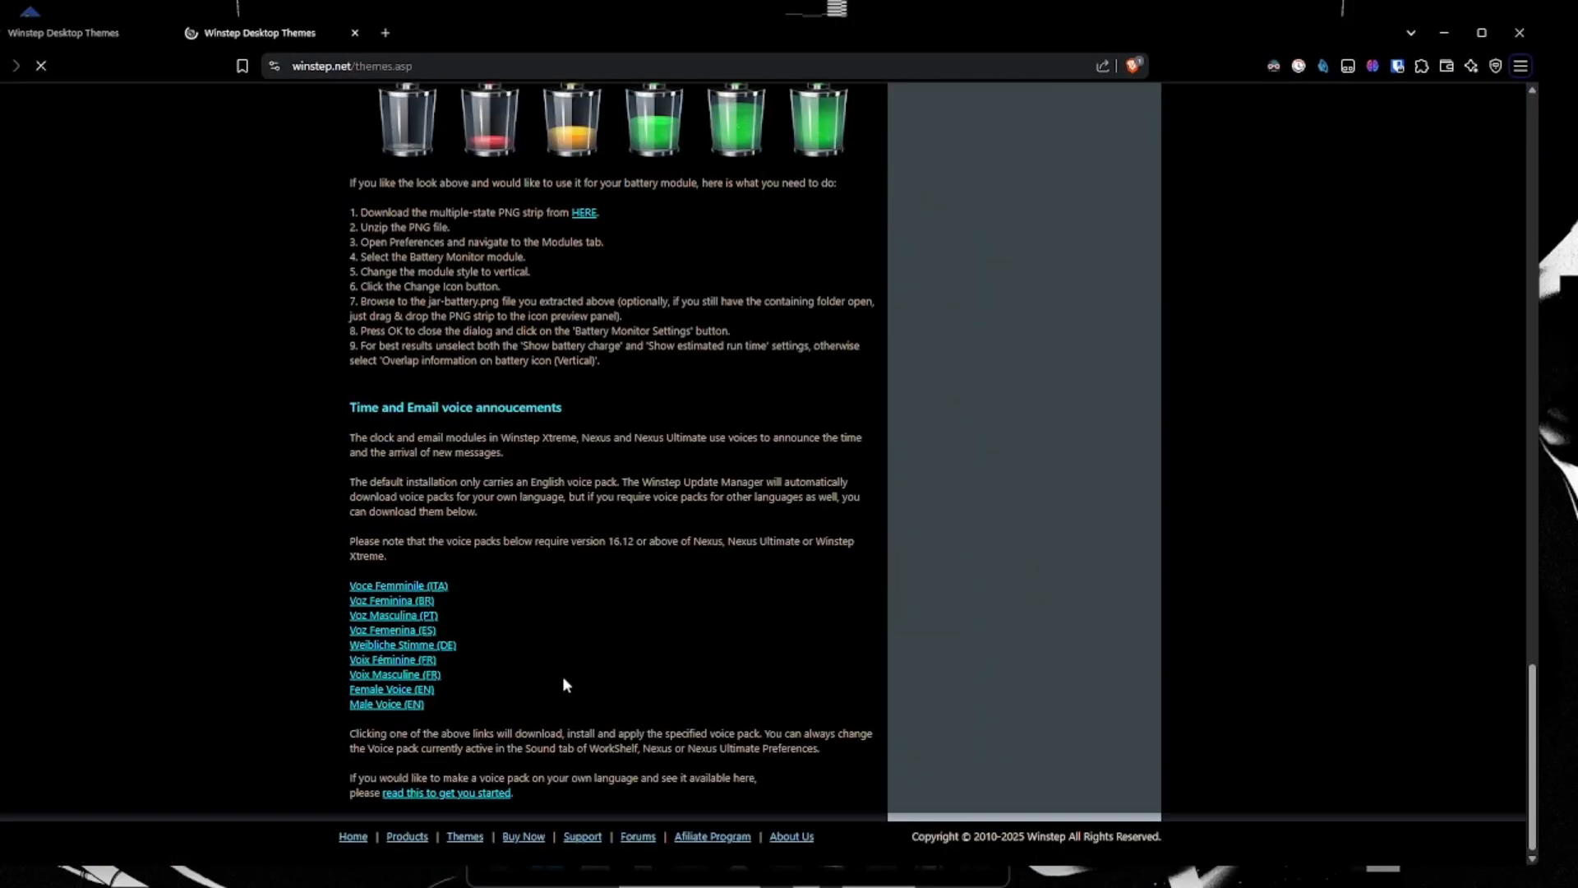
drag(882, 23, 0, 284)
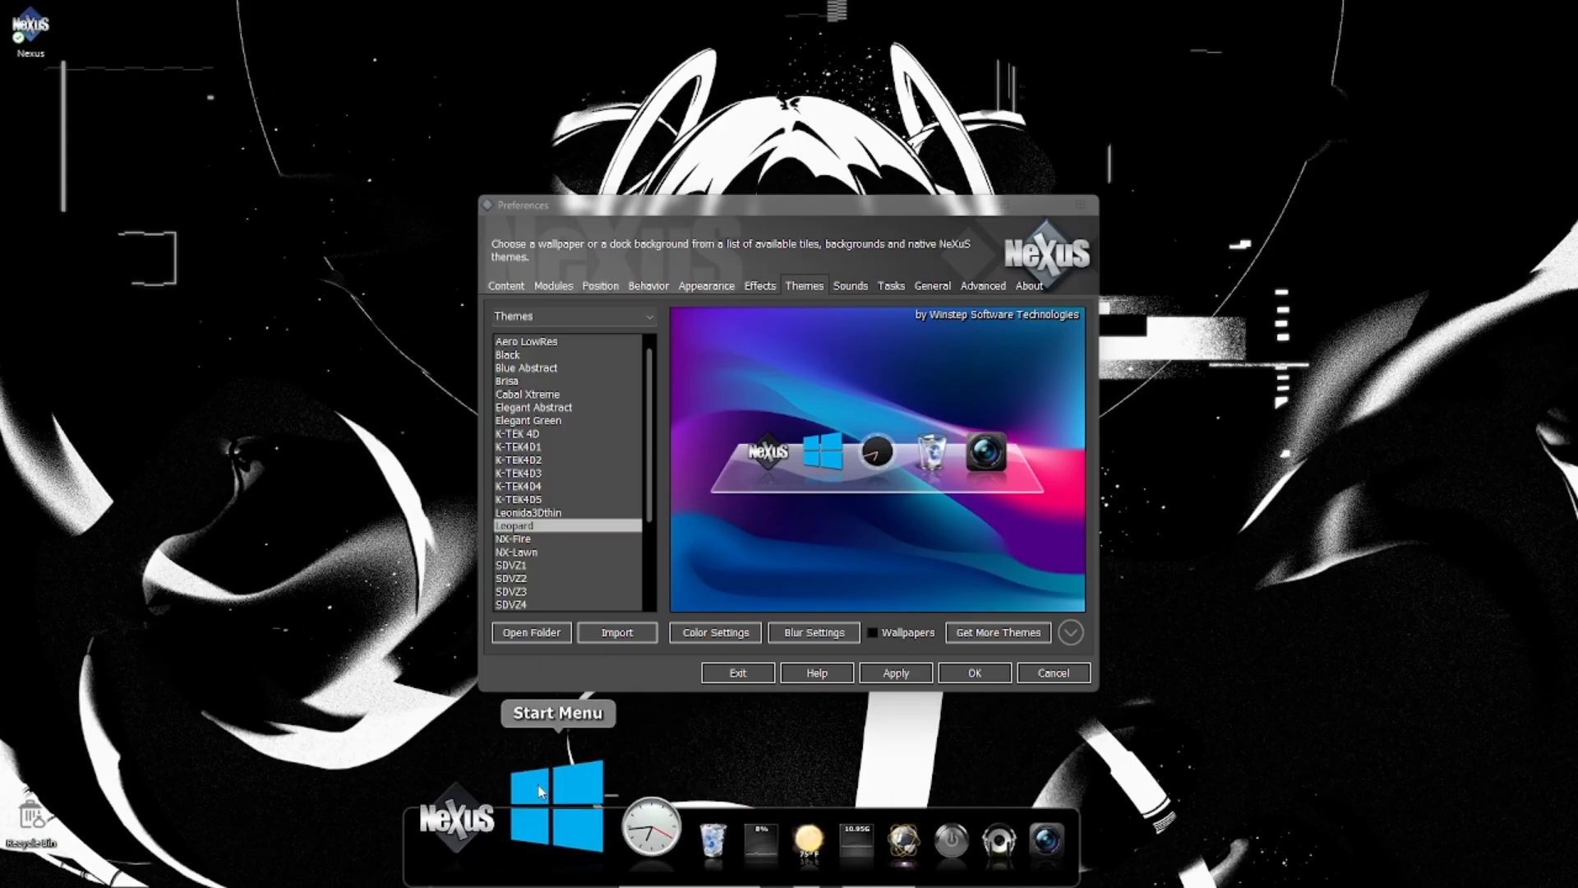
Insert a new program item in the dock that points to the Nexus shortcut on the Desktop.
right_click(1000, 830)
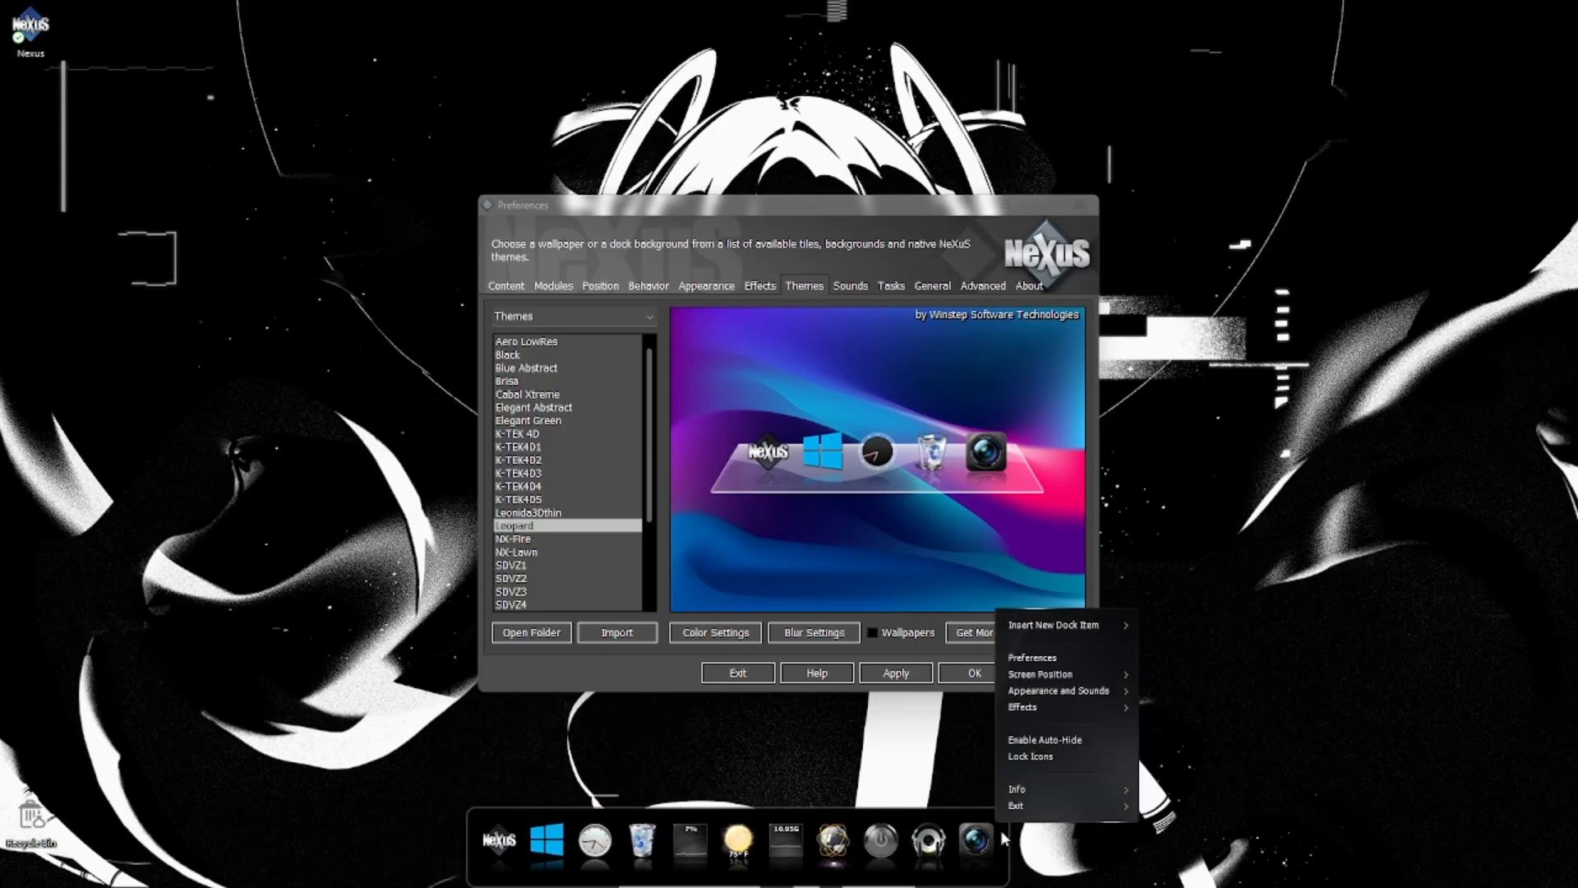
mouse_move(1077, 631)
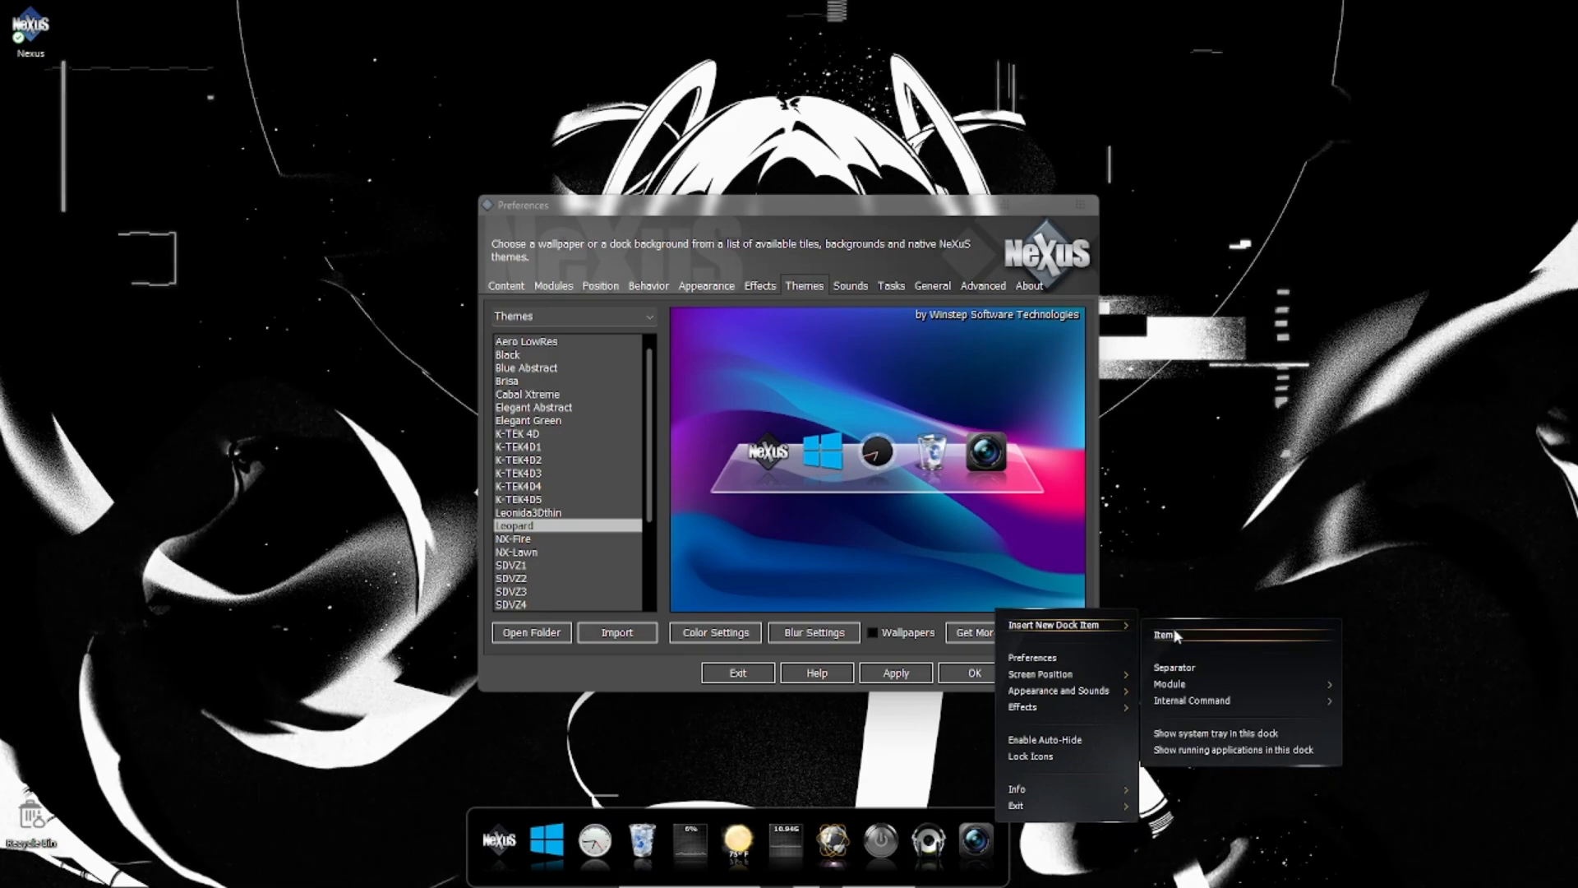
click(1167, 633)
drag(1239, 544, 1043, 557)
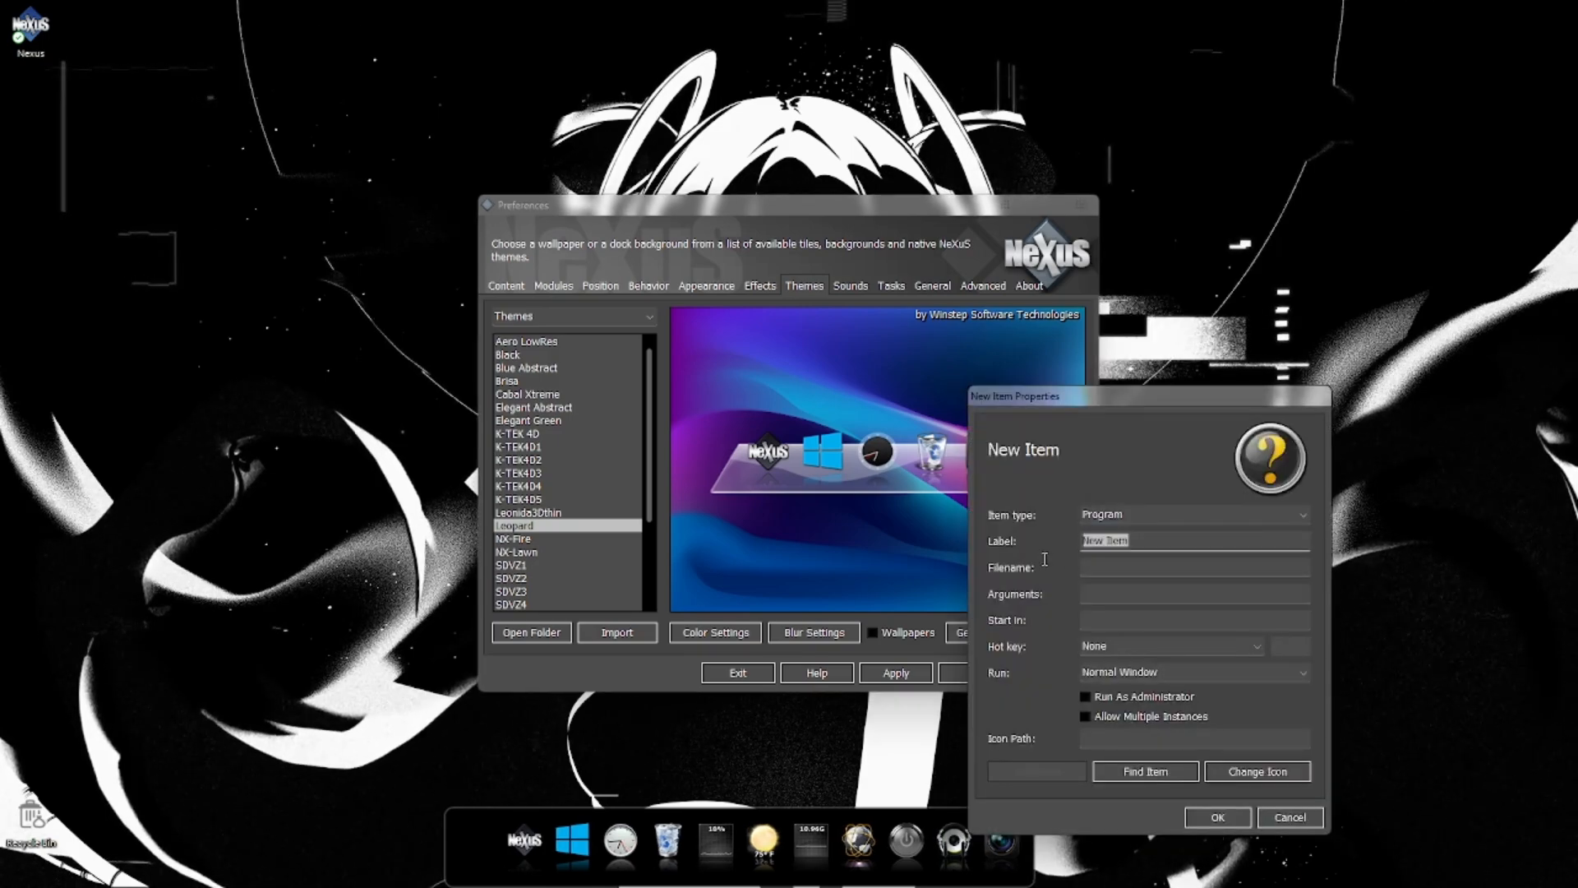
click(1136, 769)
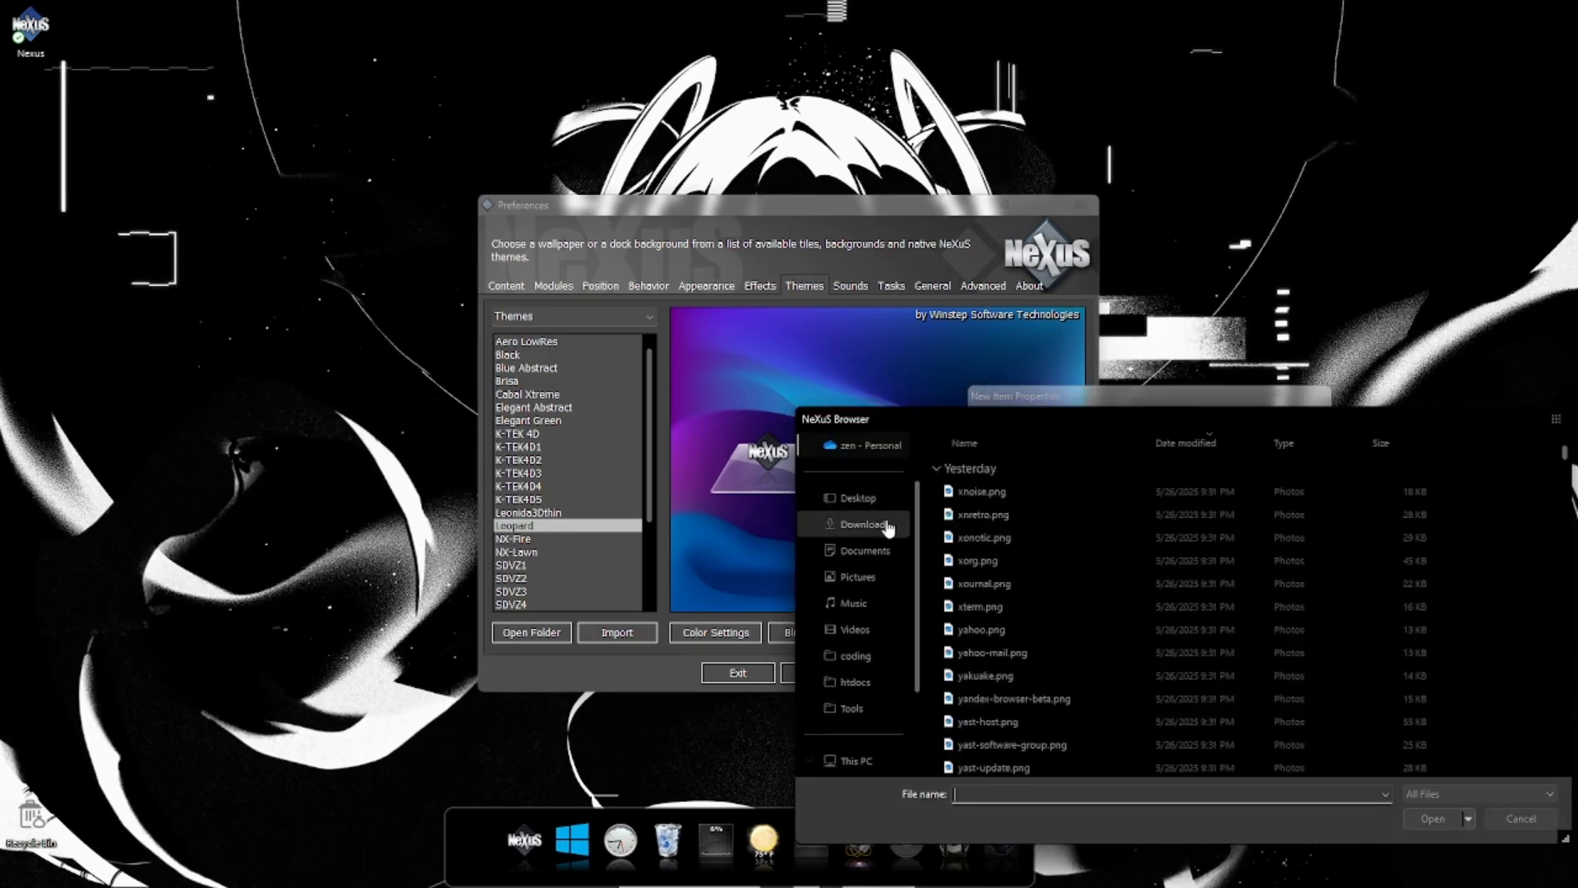
click(859, 499)
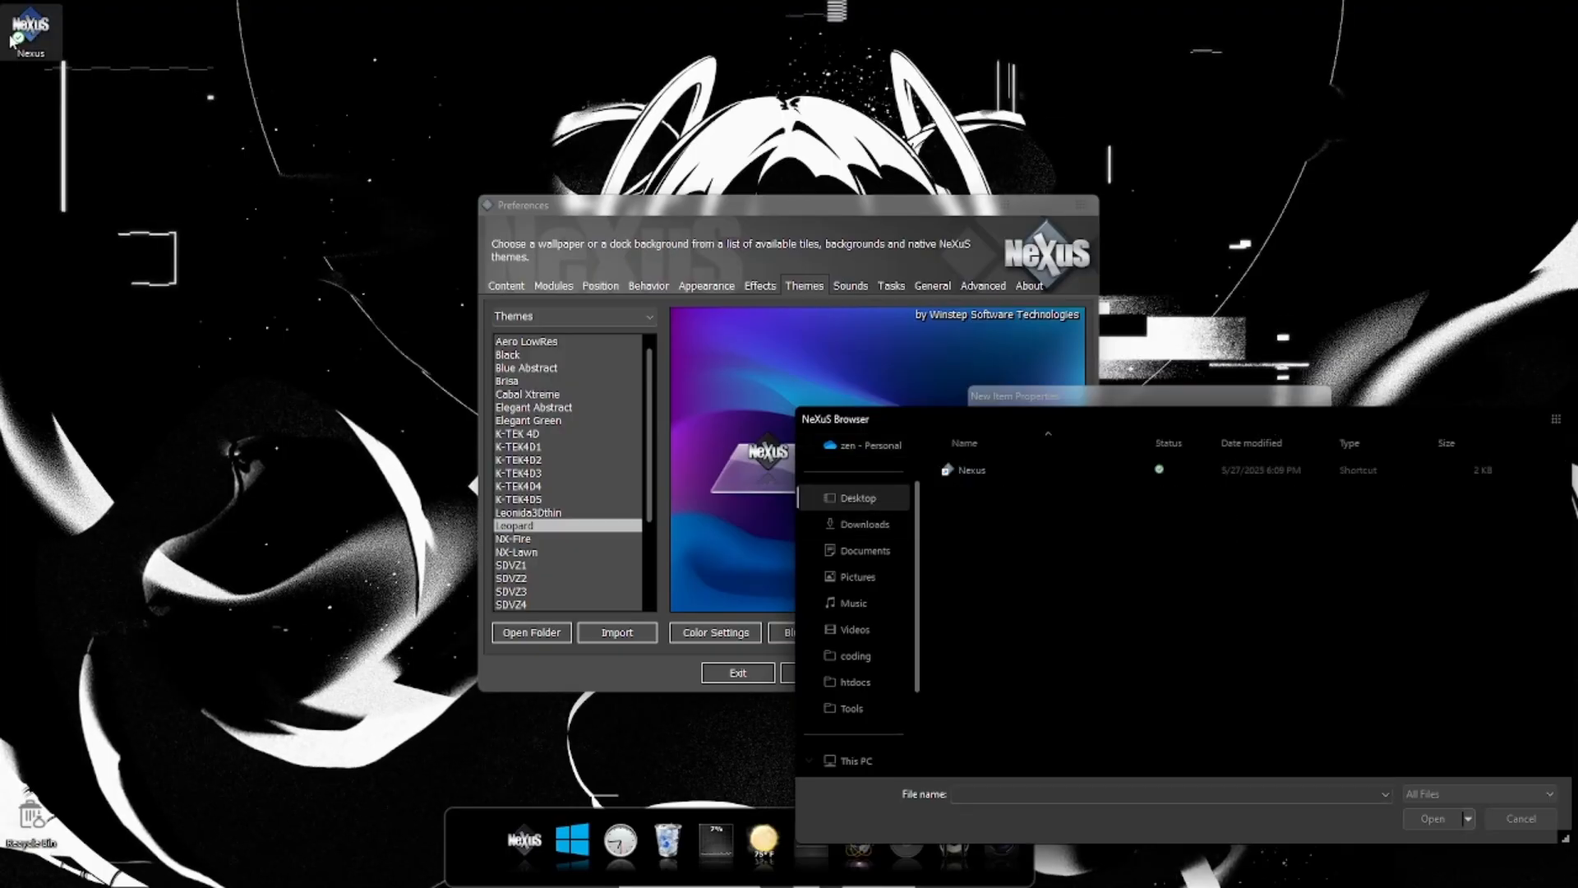
click(971, 475)
double_click(973, 471)
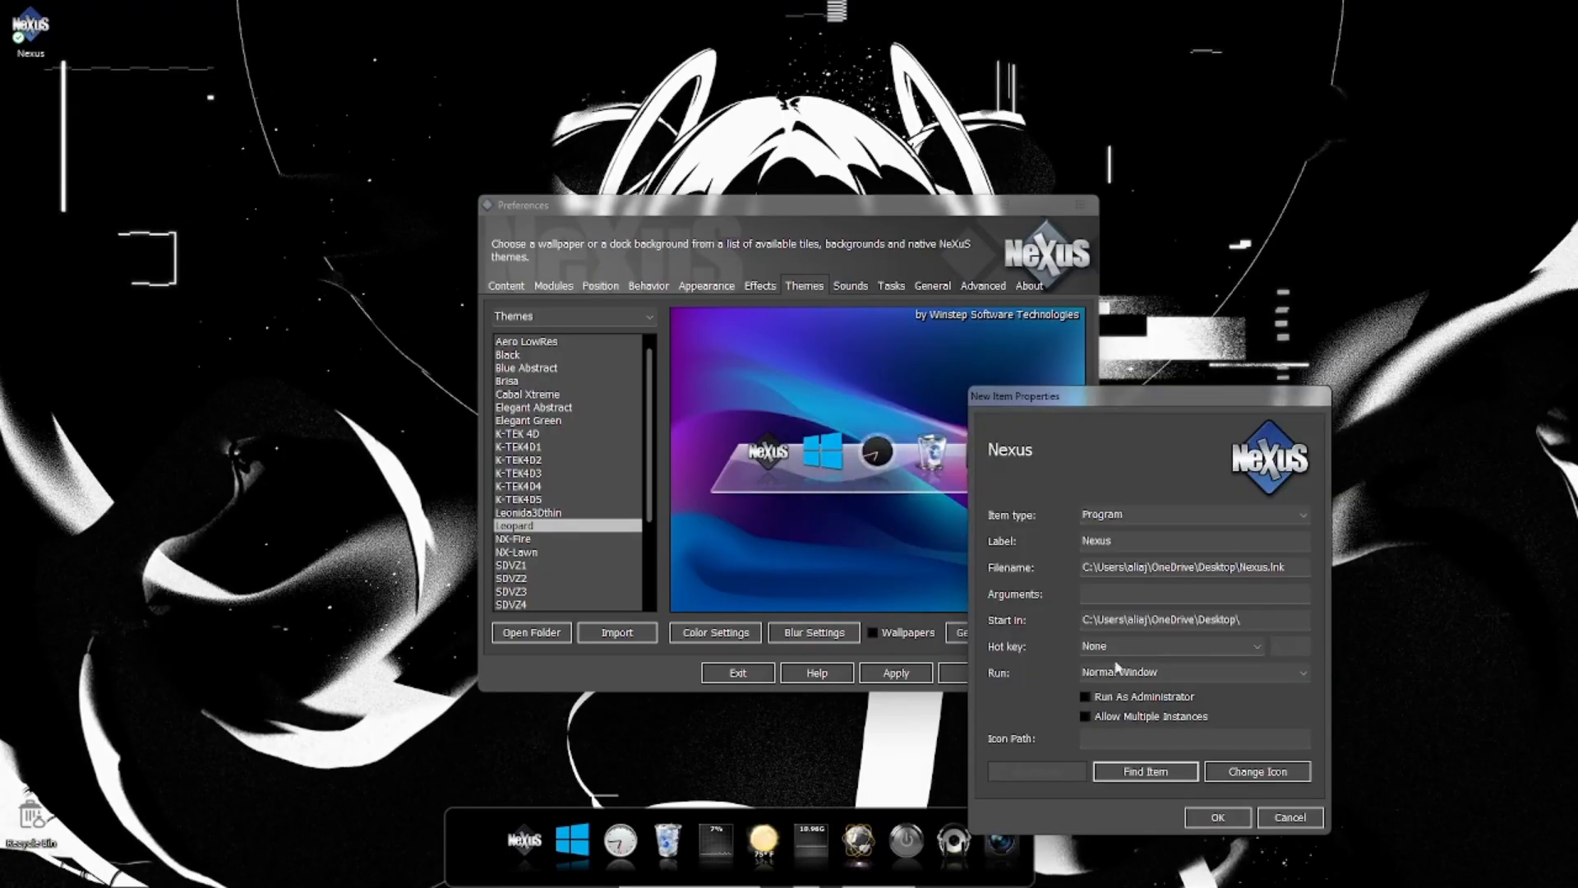
Give the new Nexus item the three-bar icon from Downloads' Night Dock Icons W7s folder and add it to the dock.
click(1229, 771)
click(1467, 585)
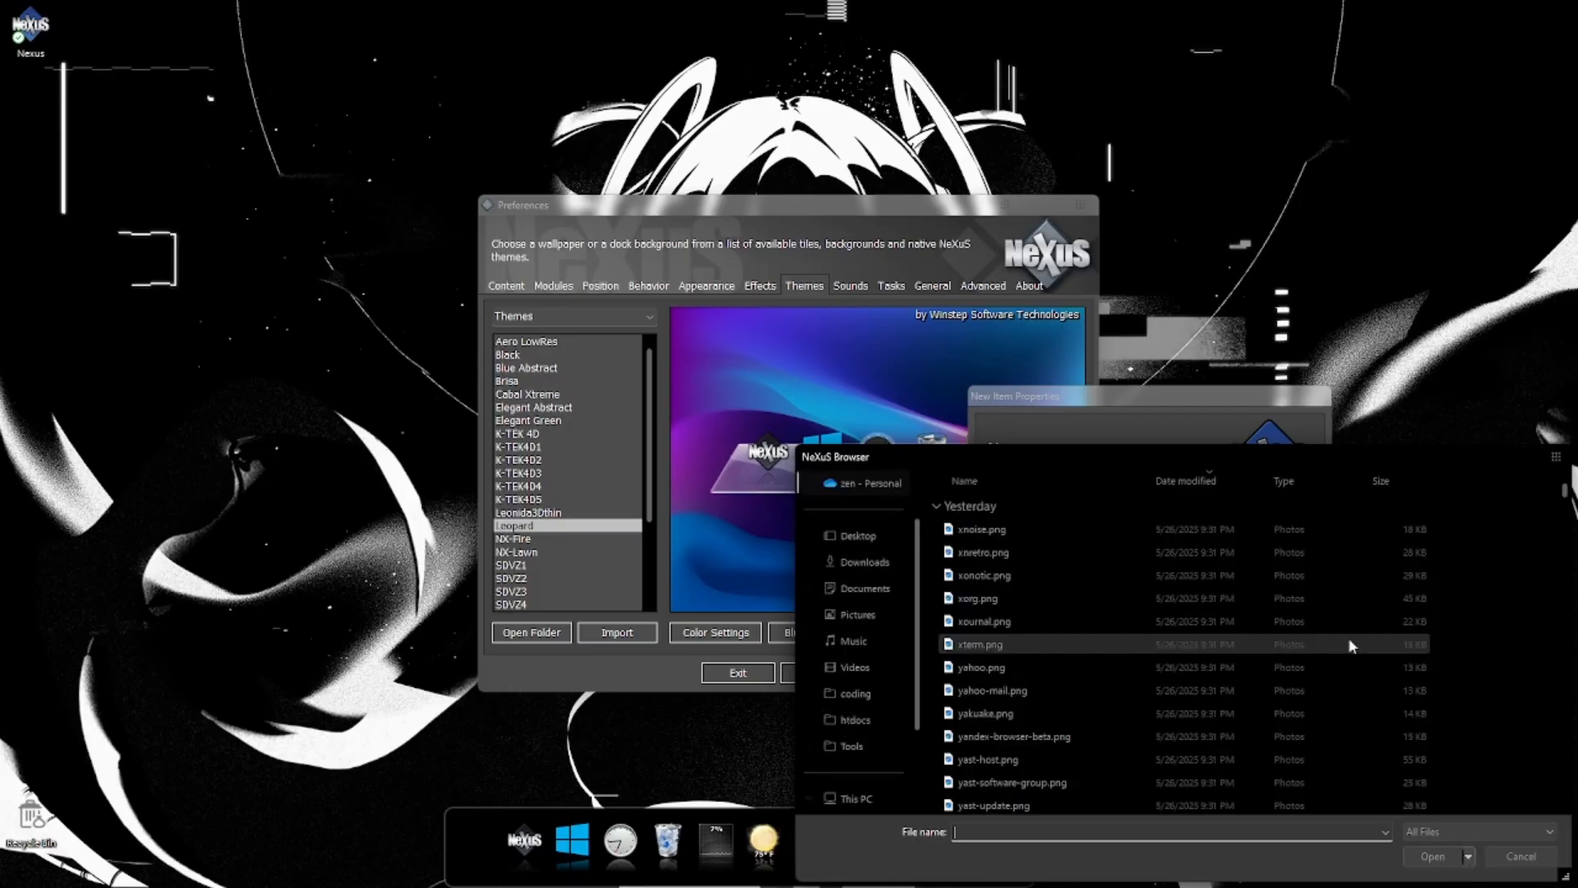
click(865, 562)
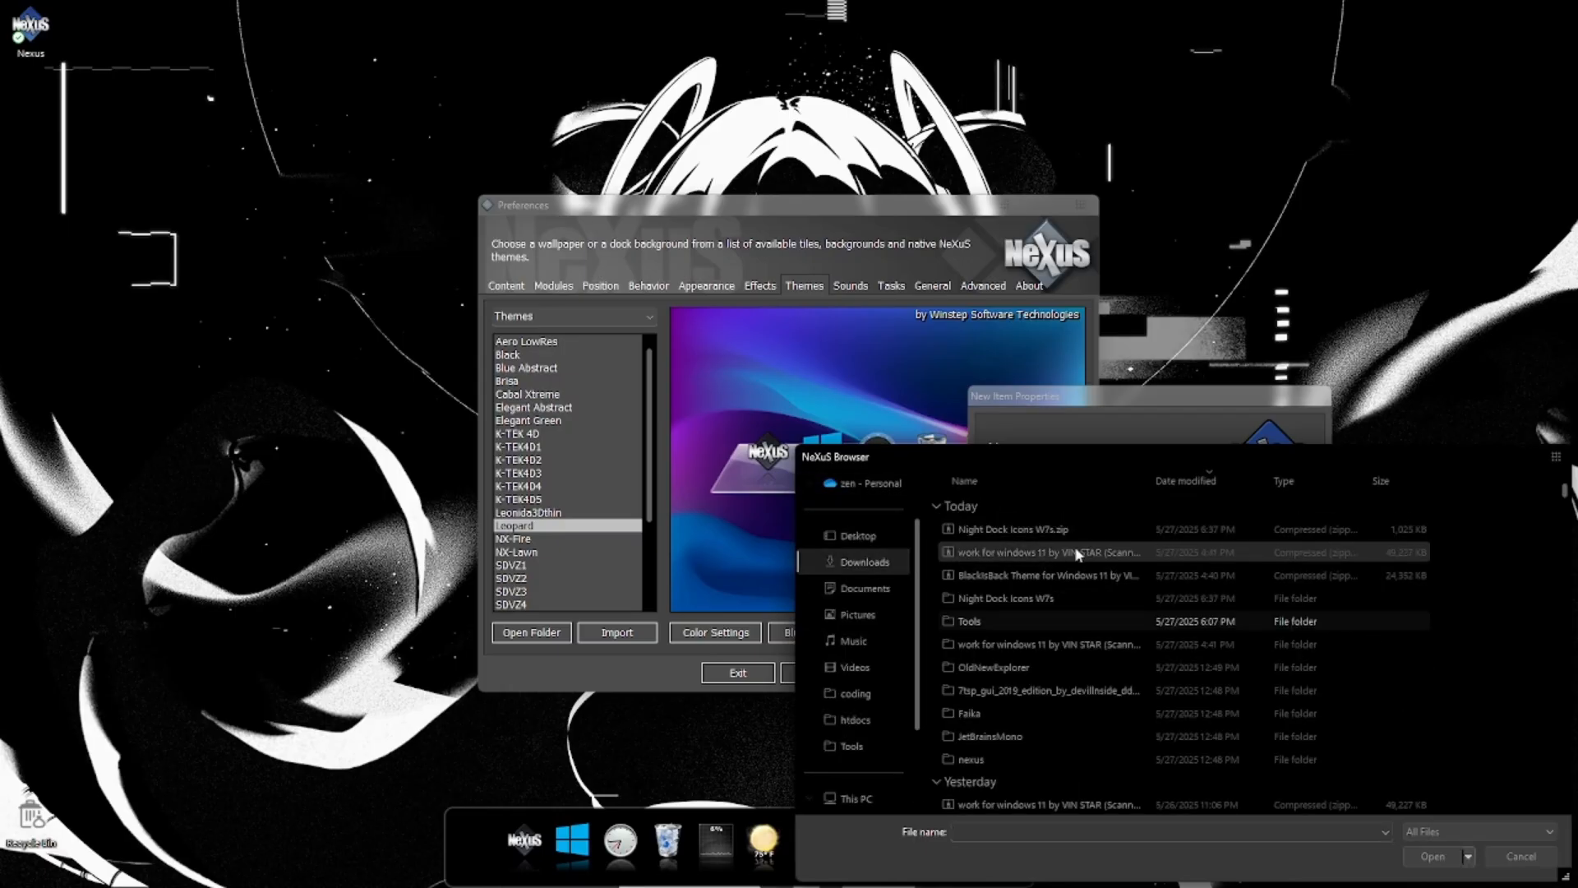
double_click(1039, 599)
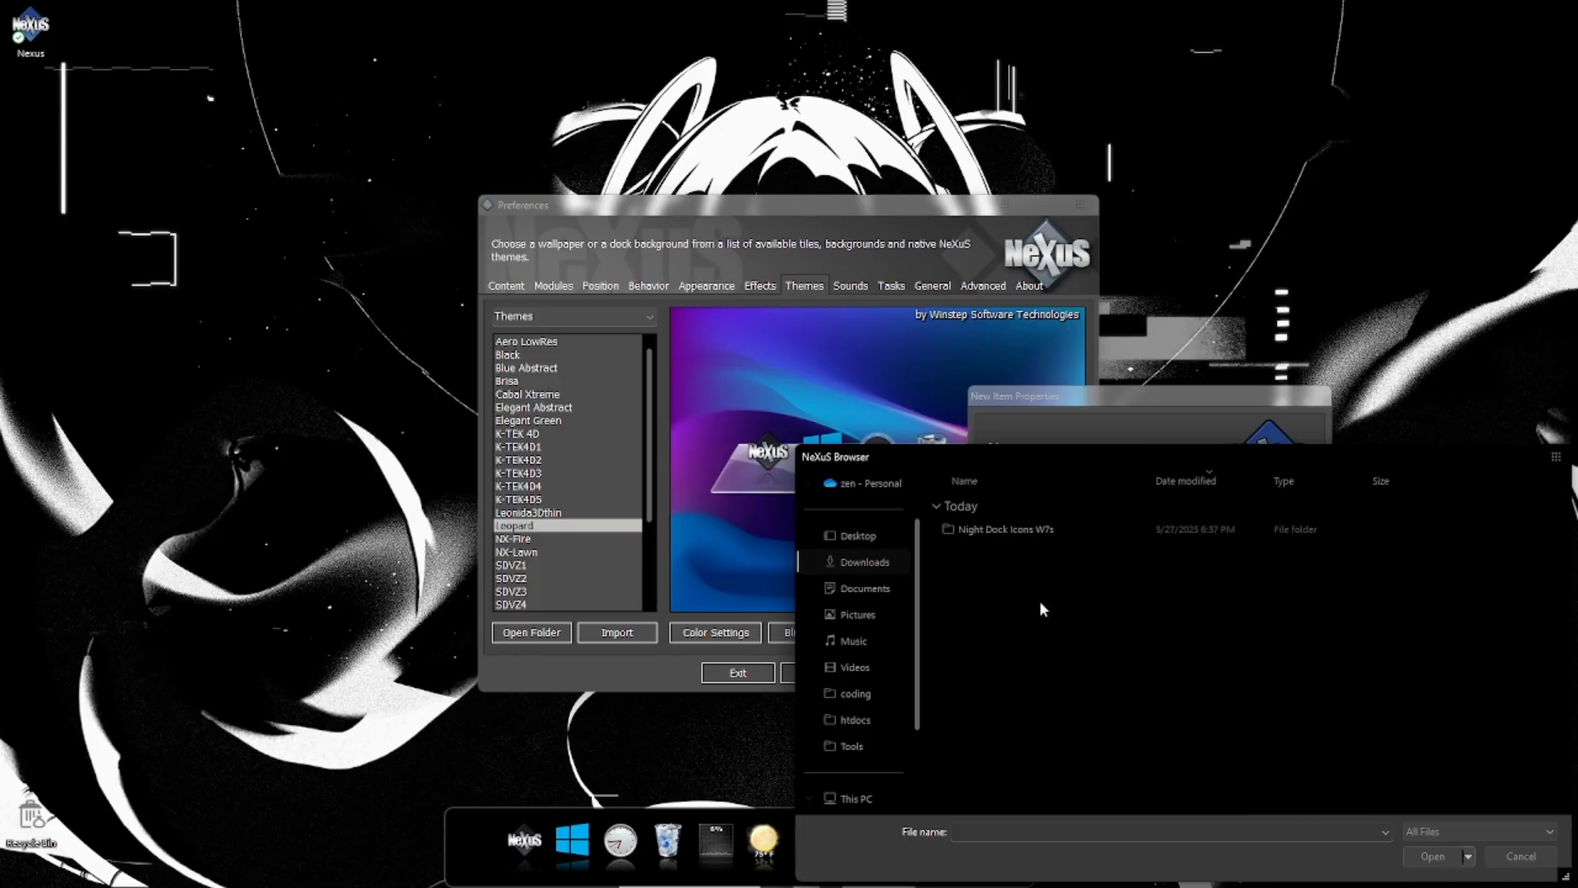
double_click(1037, 527)
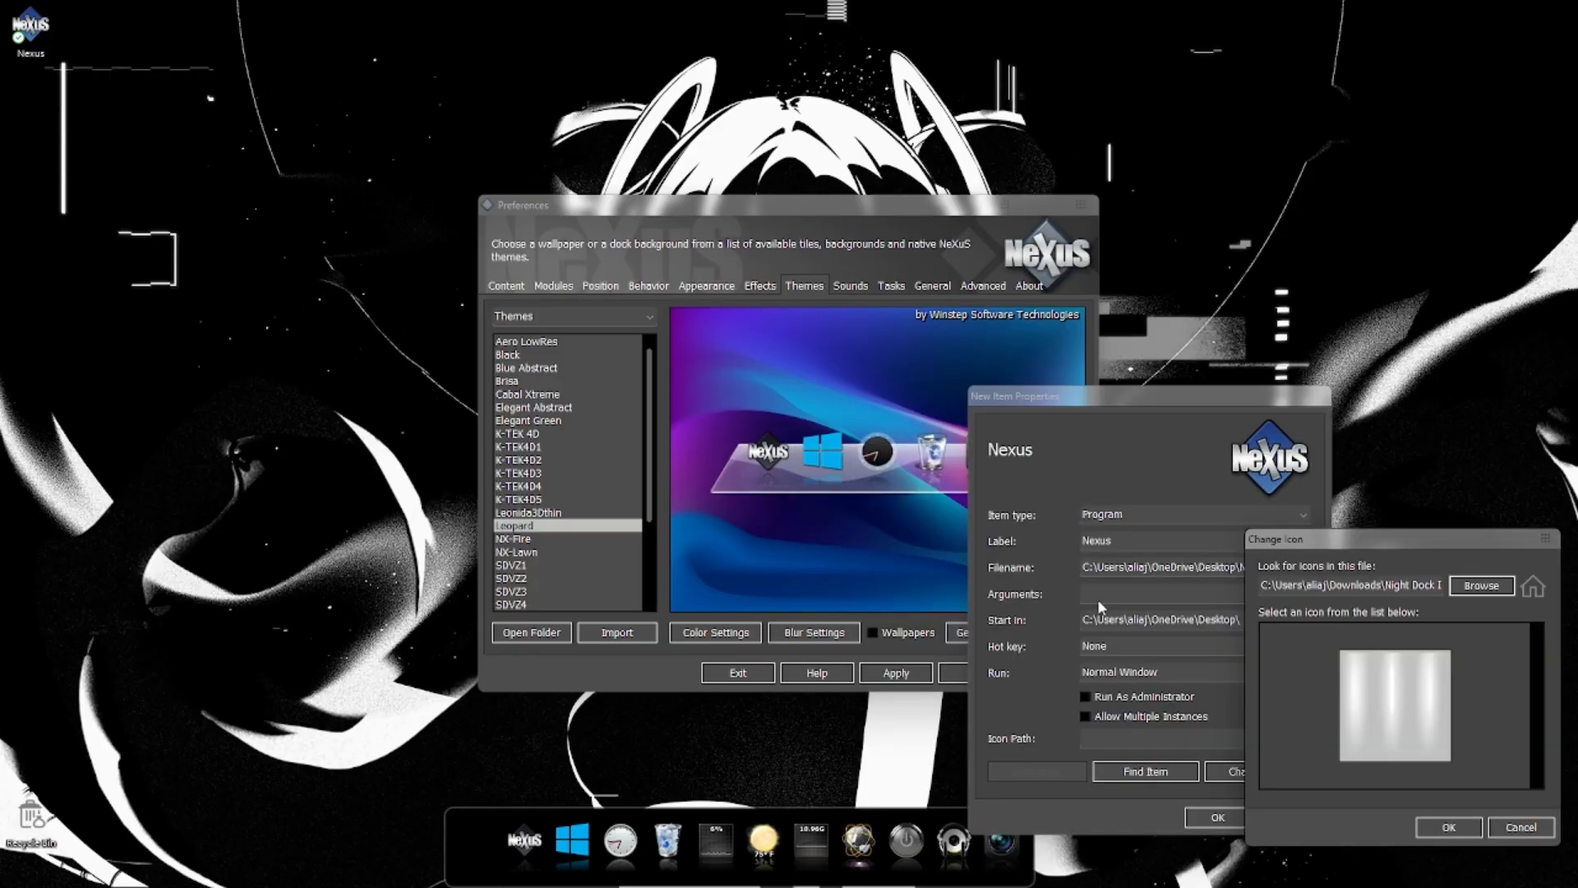
click(1477, 835)
click(1225, 815)
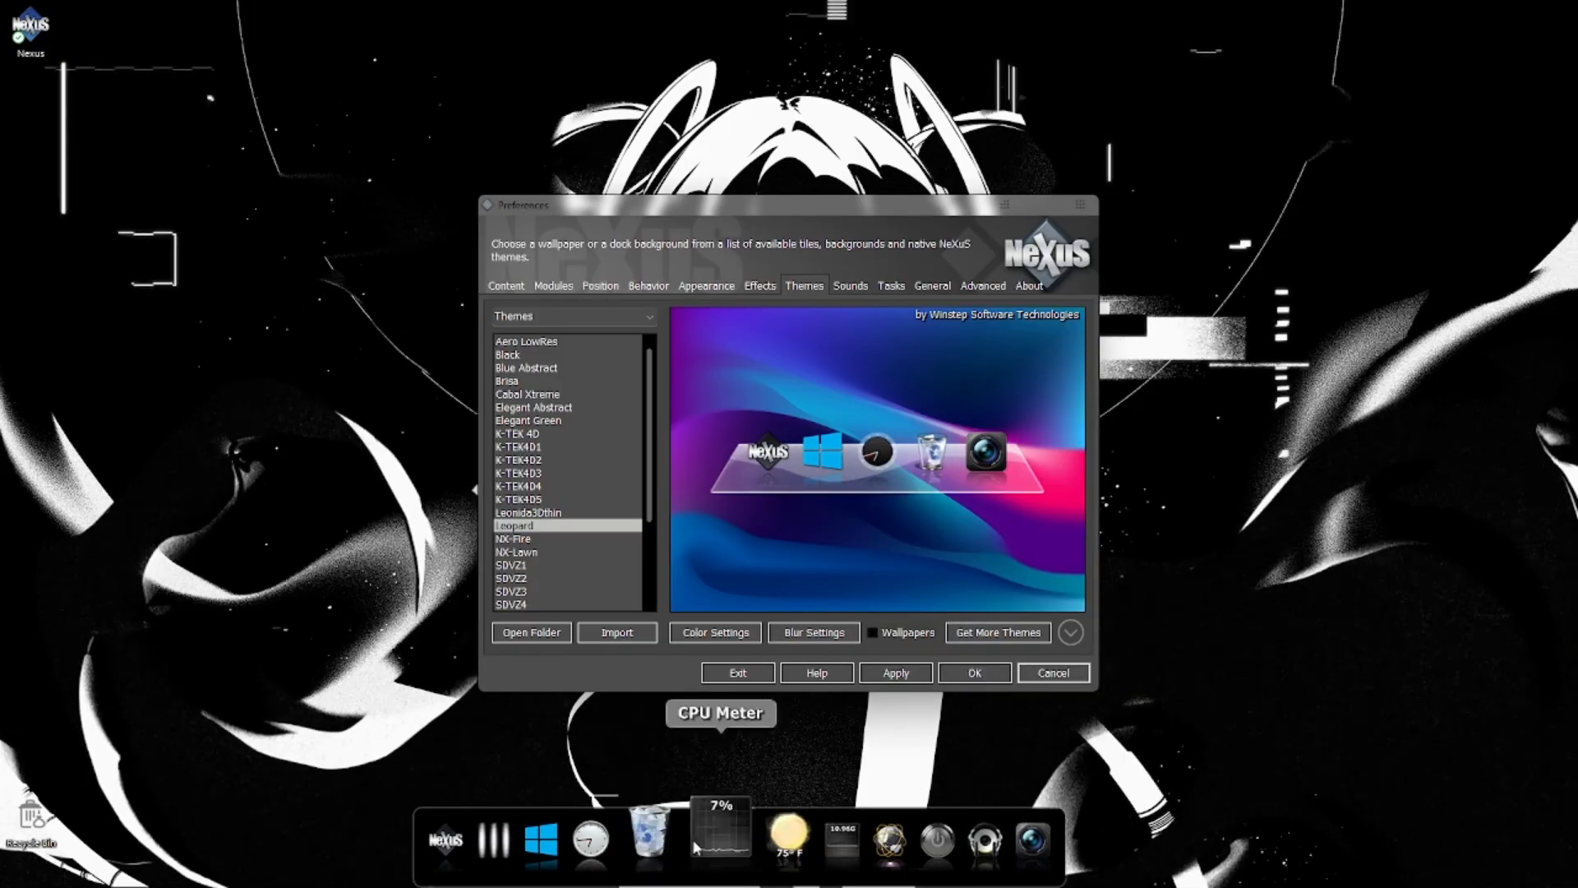
right_click(533, 840)
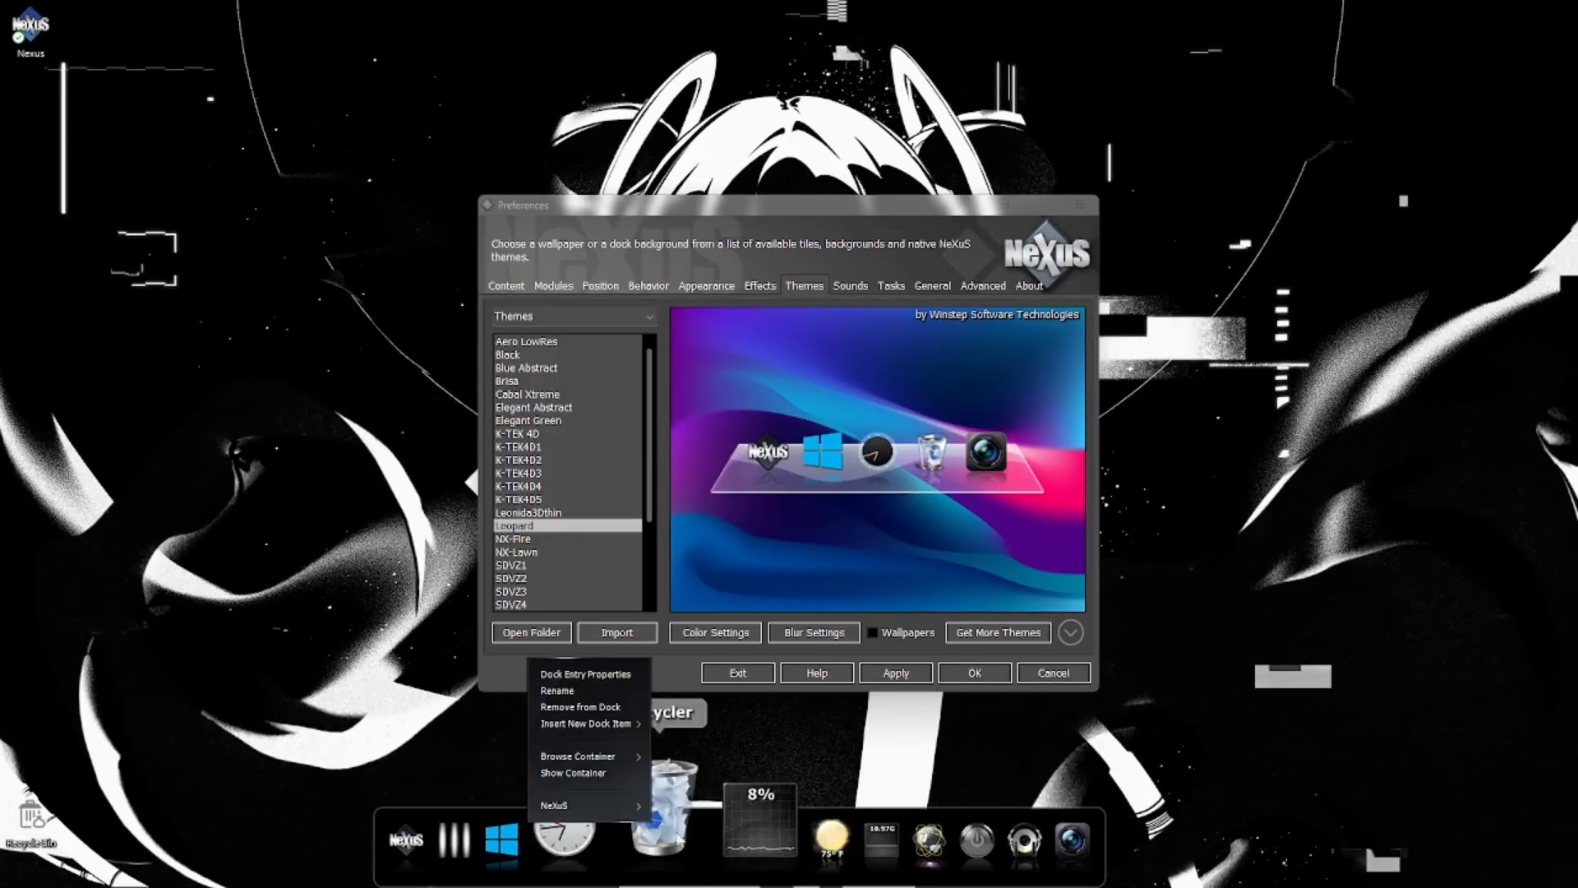
right_click(714, 837)
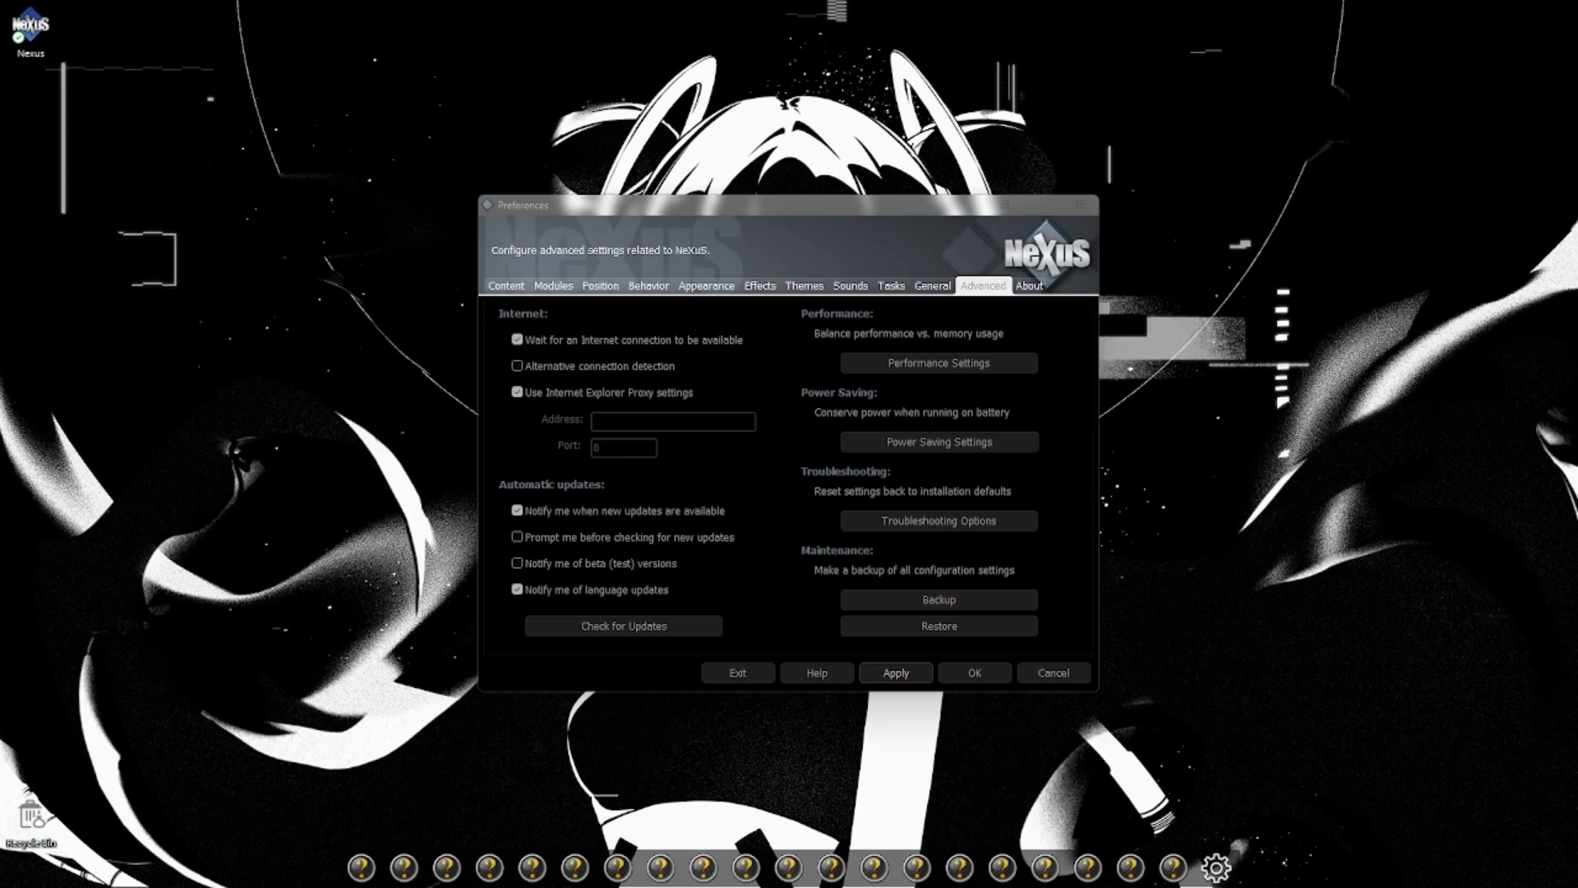
Open the Night Dock Icons W7s folder in Downloads, look at its Night Dock folder, check Local Disk (C:), and close File Explorer.
click(1549, 316)
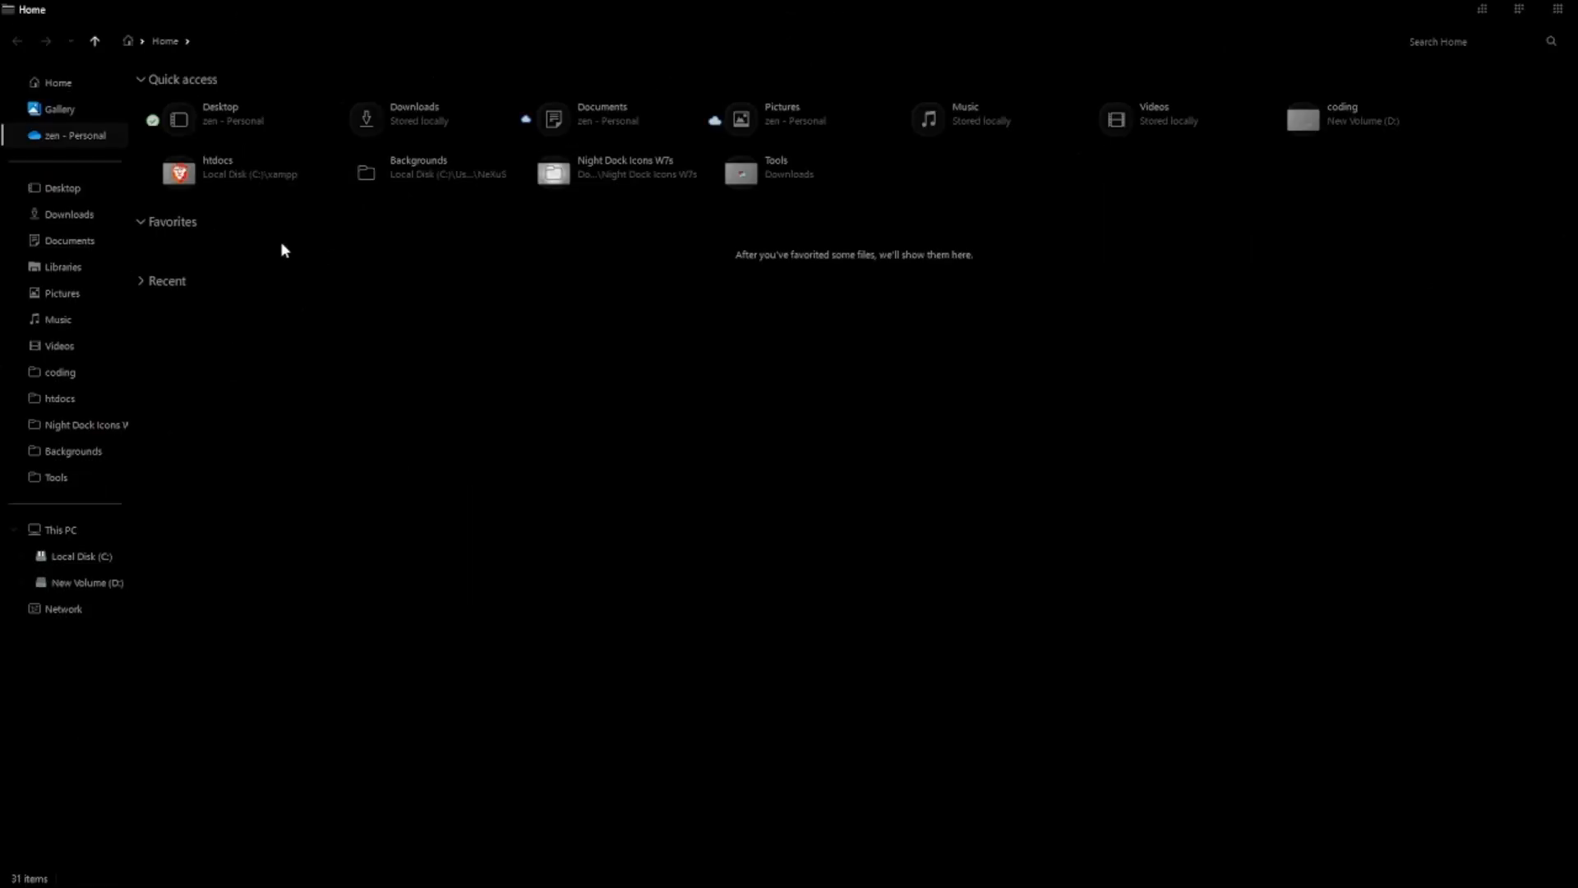
click(82, 213)
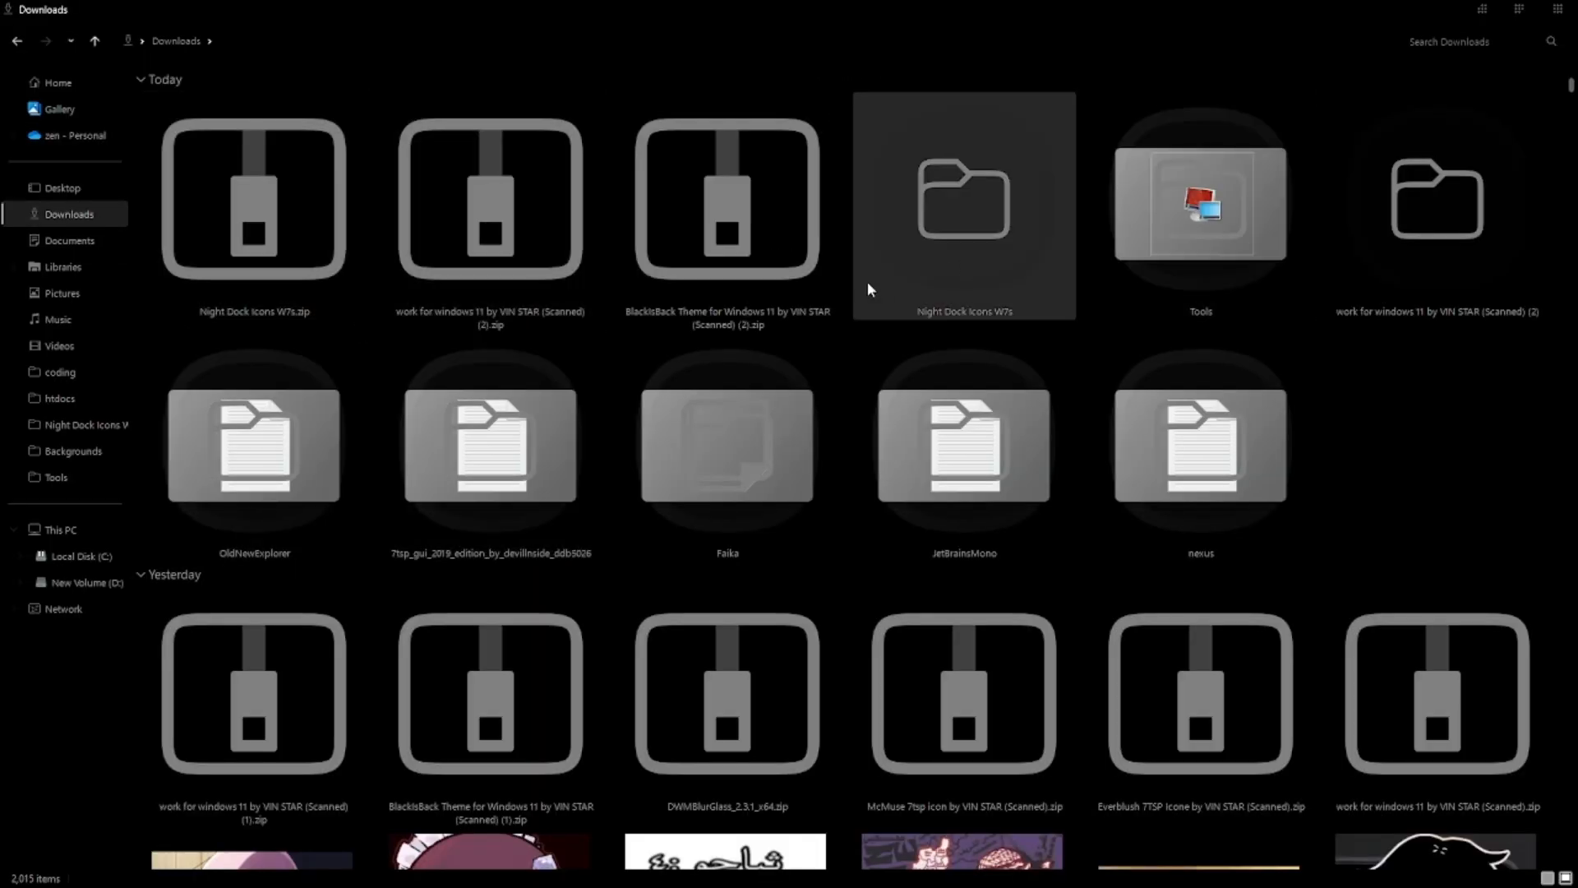
click(926, 222)
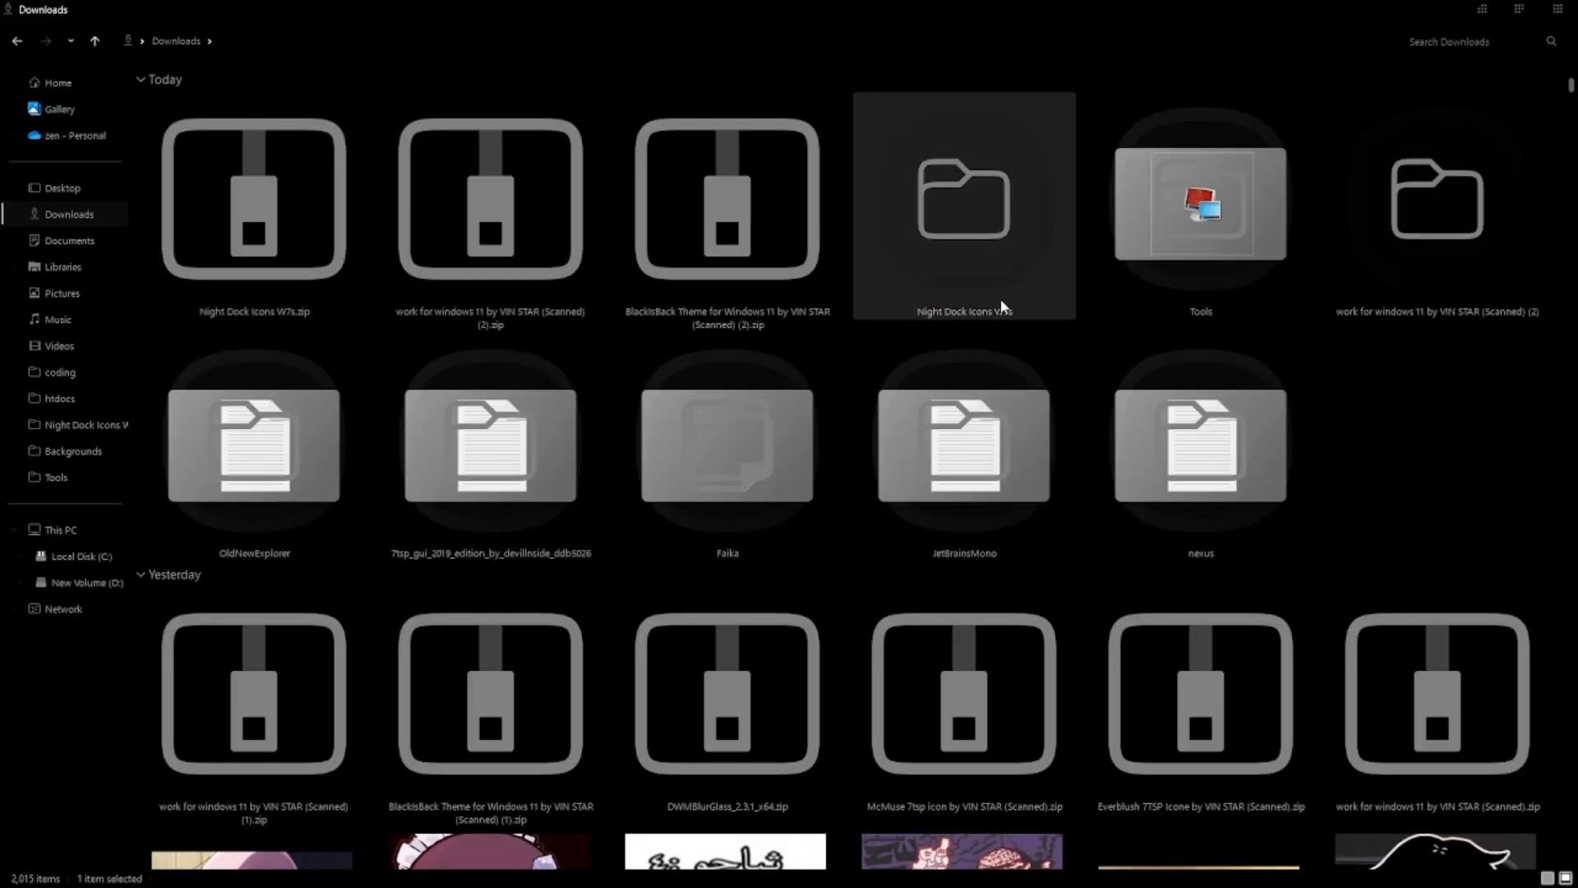
mouse_move(1016, 197)
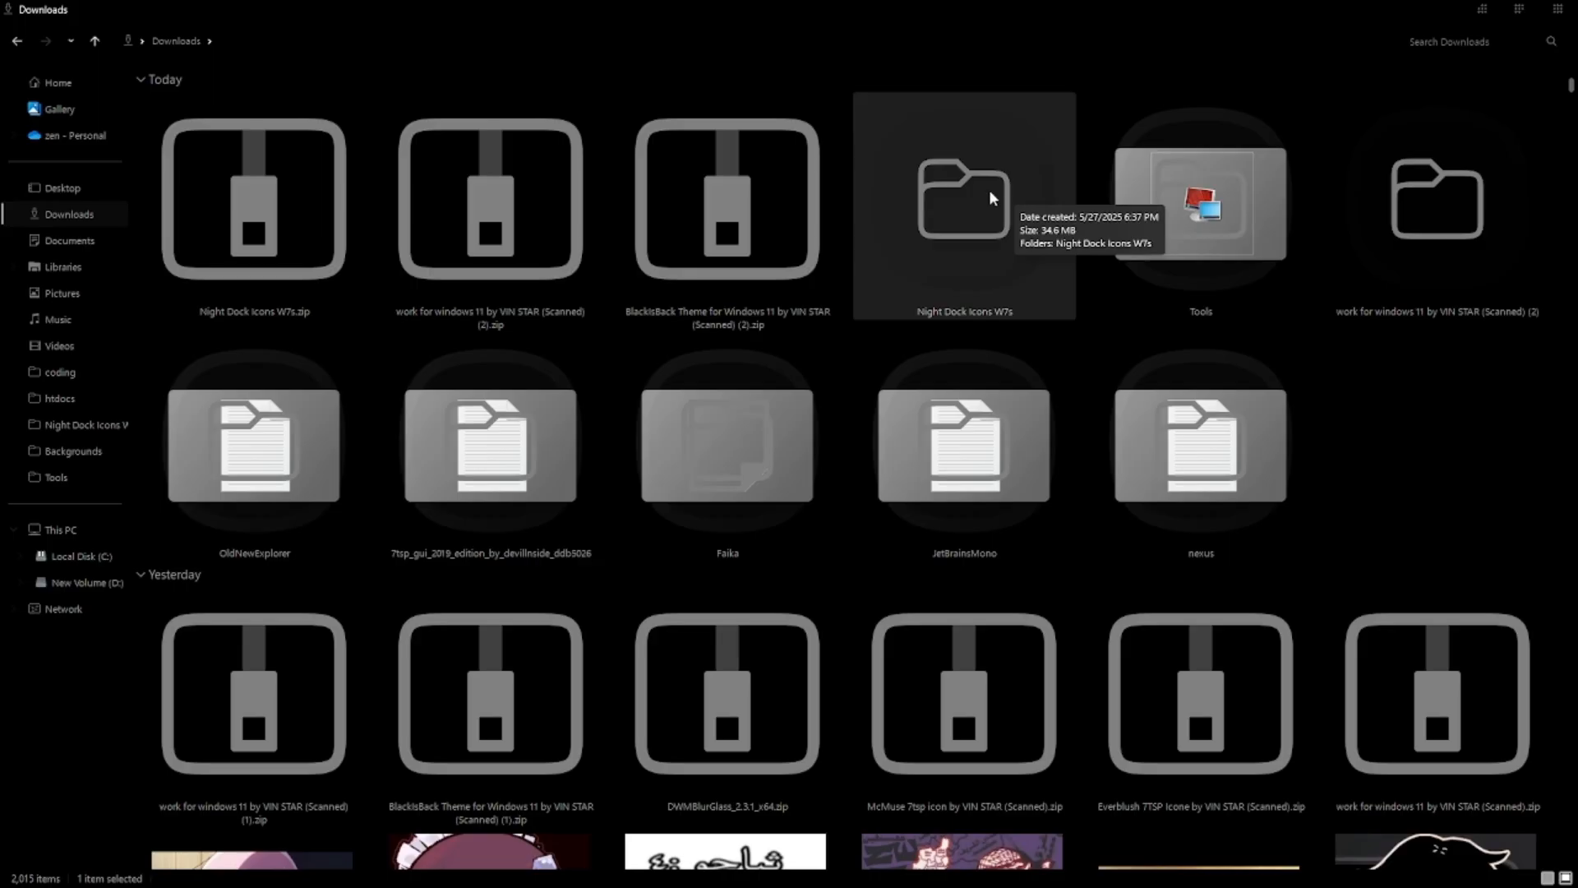
double_click(926, 194)
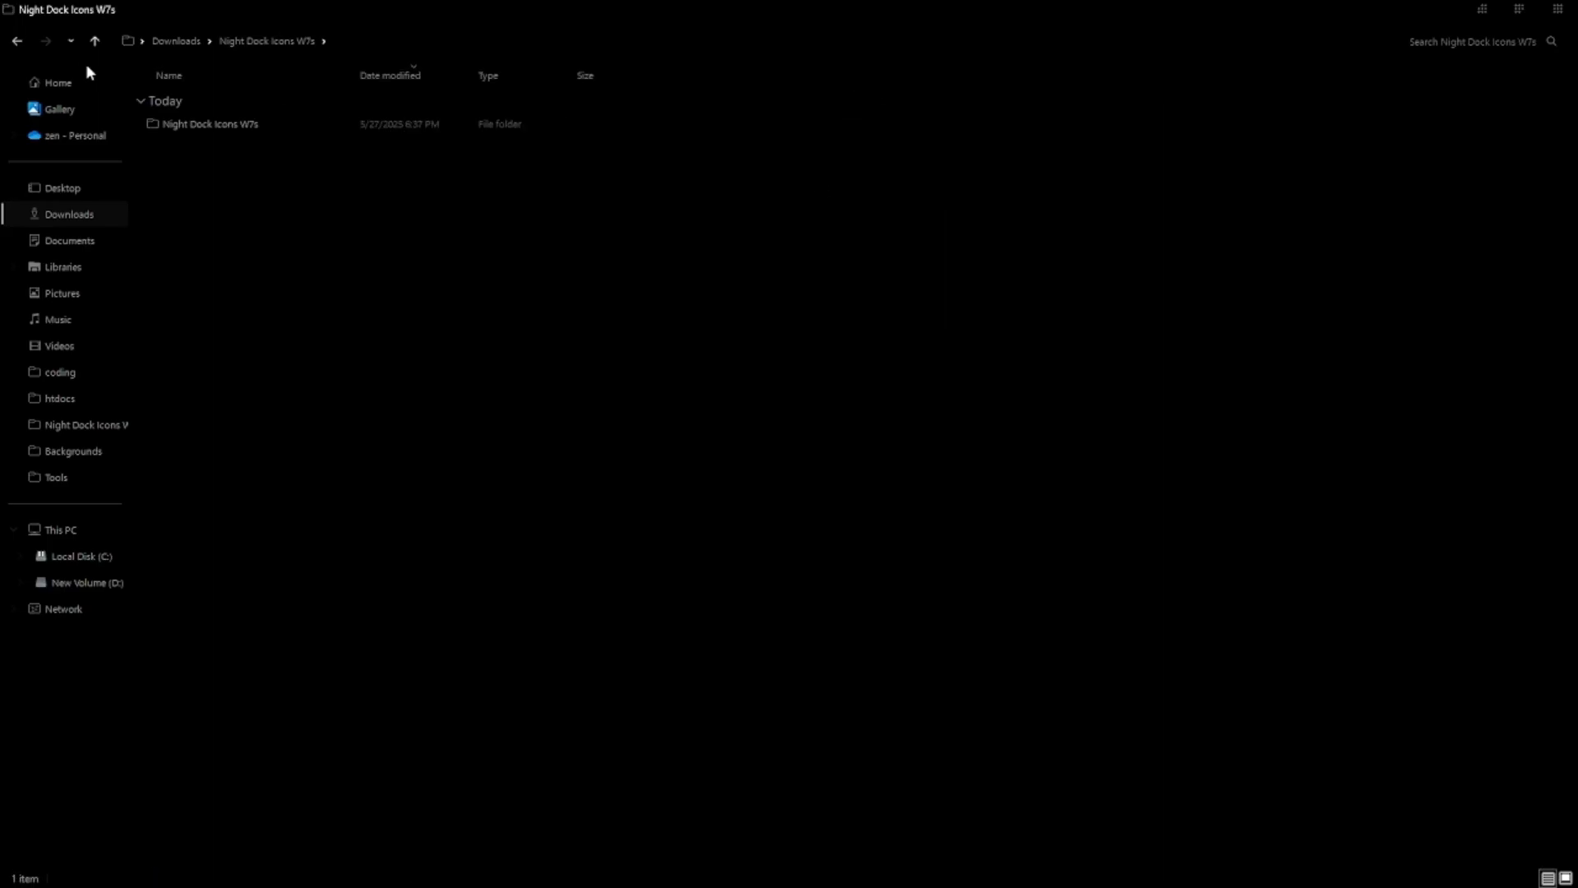
double_click(228, 119)
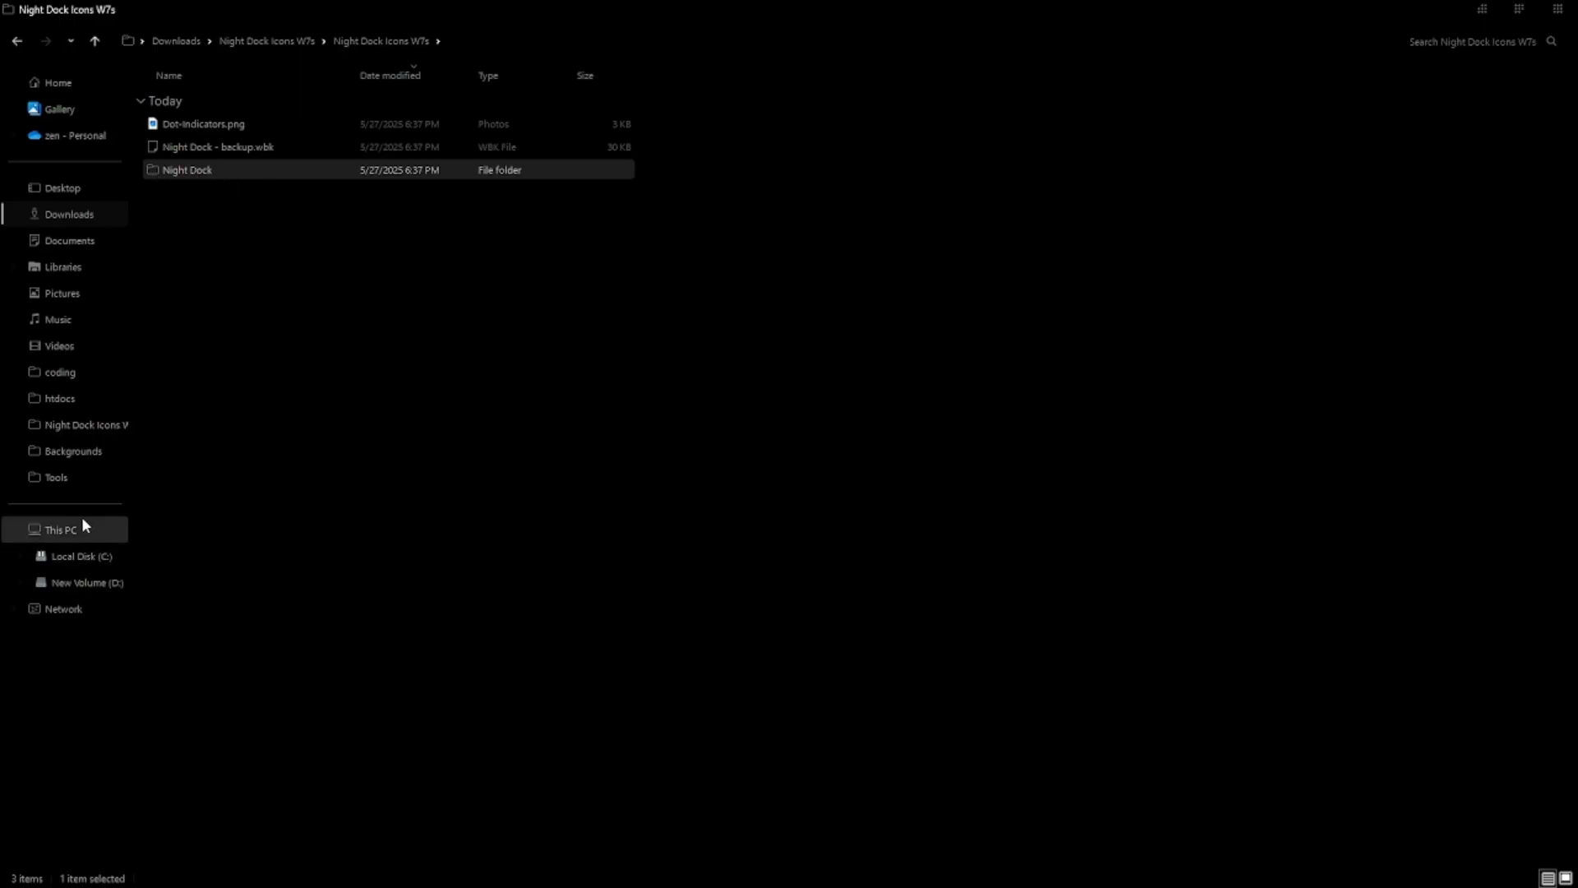
click(80, 557)
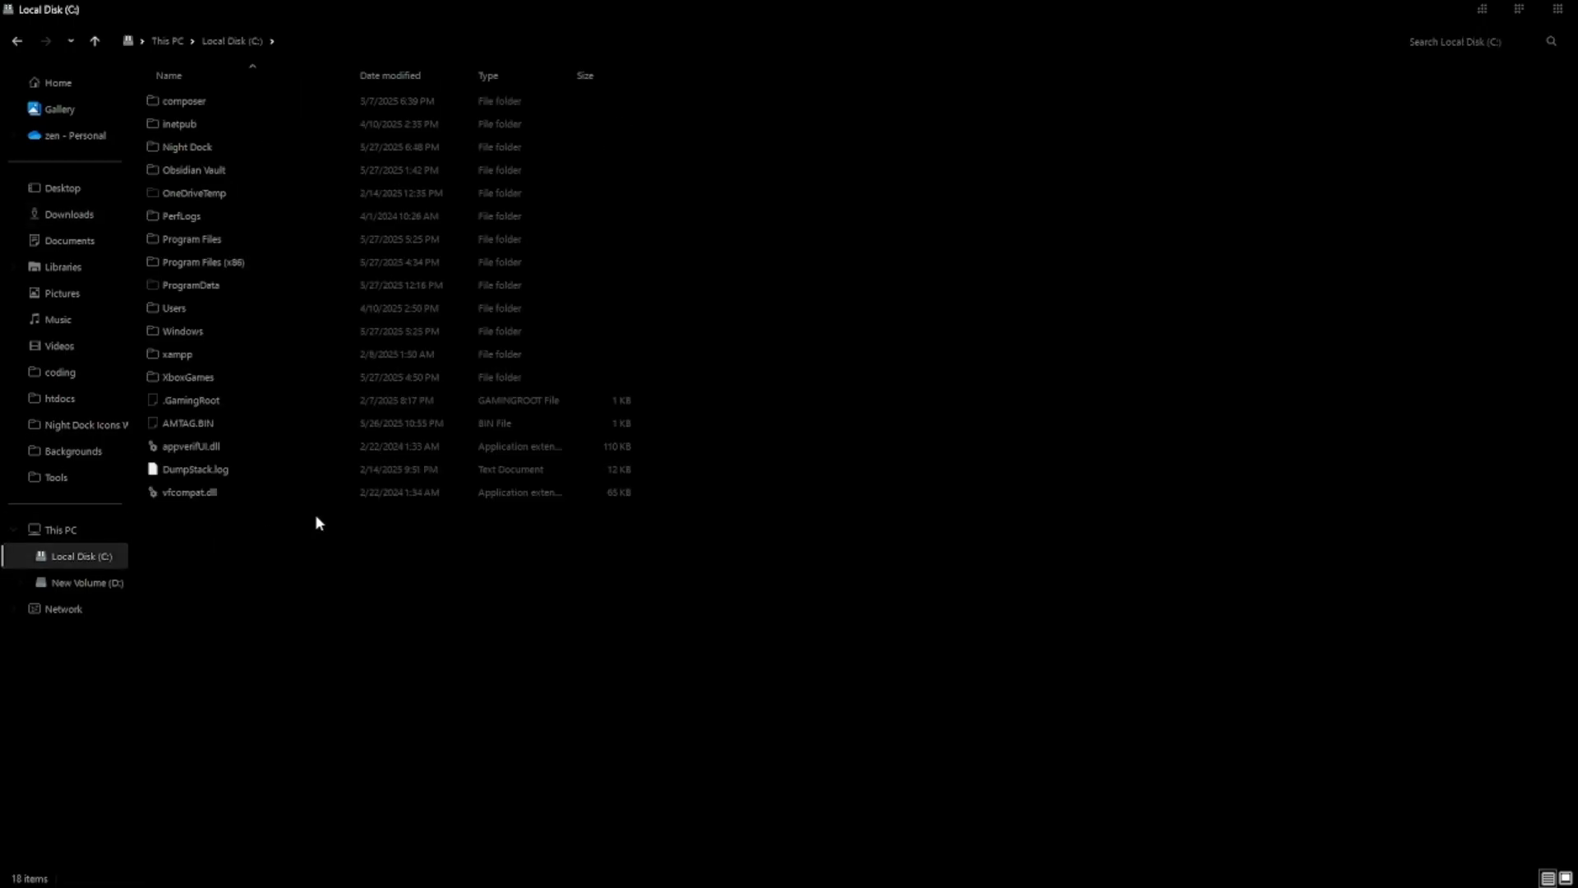
click(1559, 10)
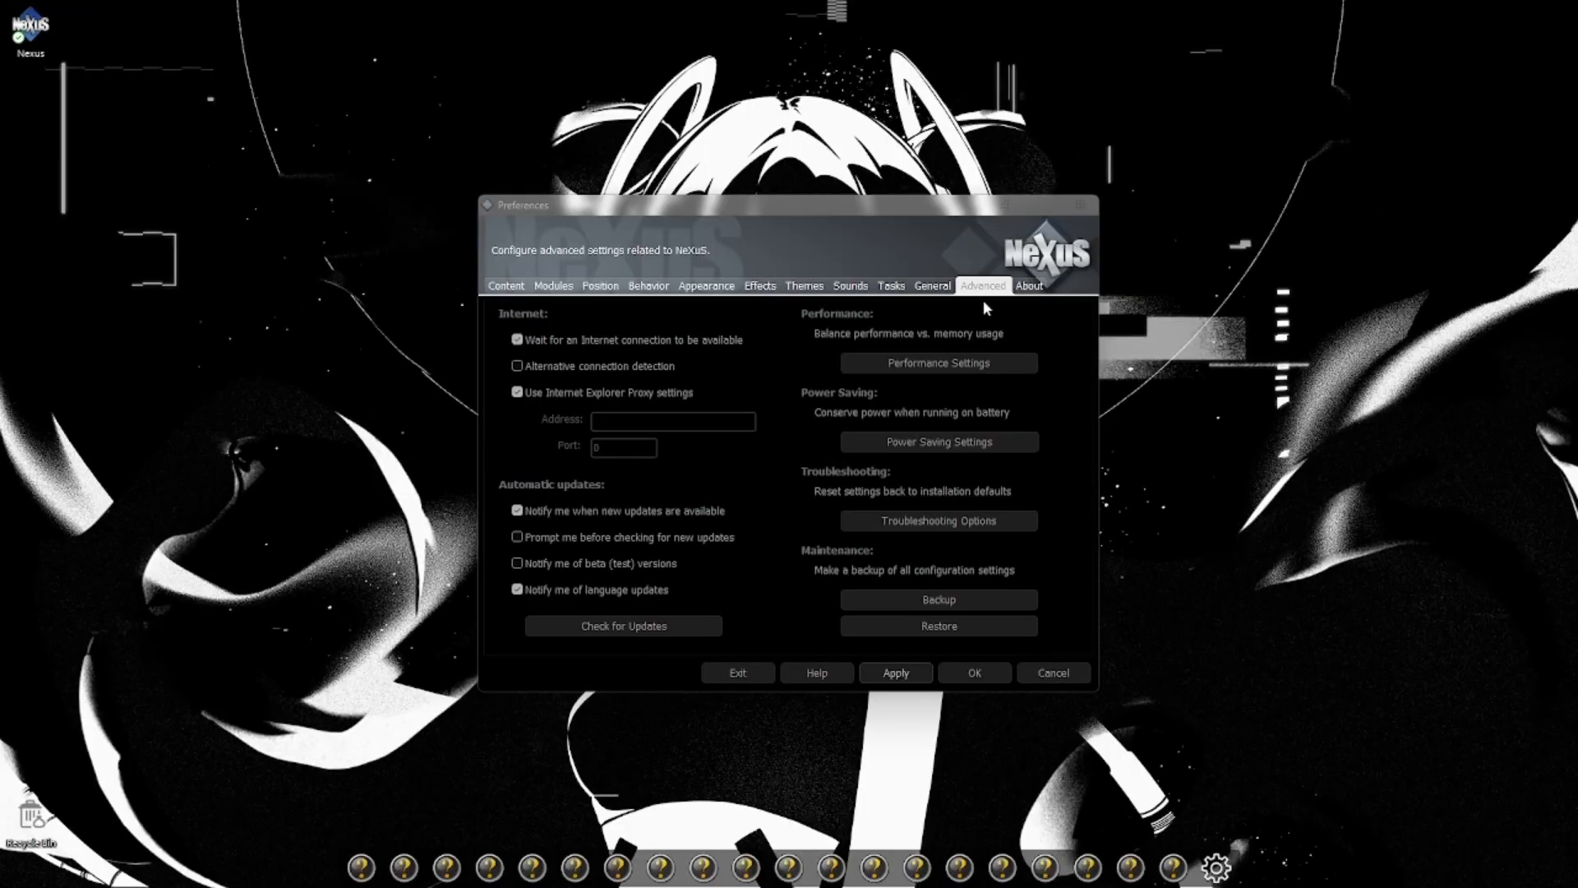
Restore the dock configuration from Night Dock - backup.wbk in Downloads' Night Dock Icons W7s folder and dismiss the theme warning.
click(939, 626)
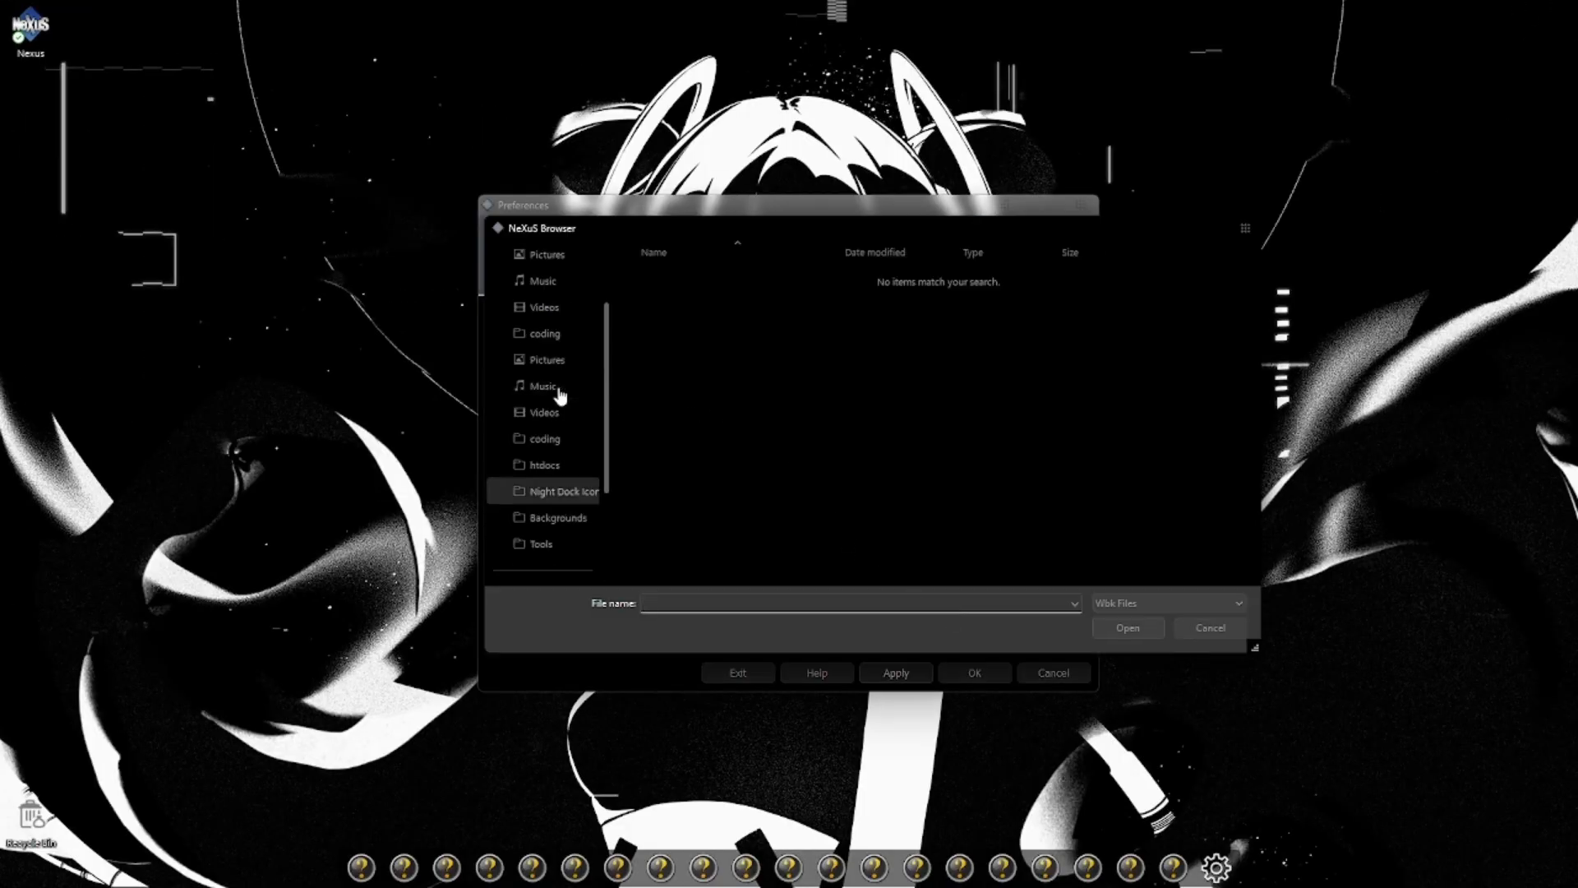
click(553, 306)
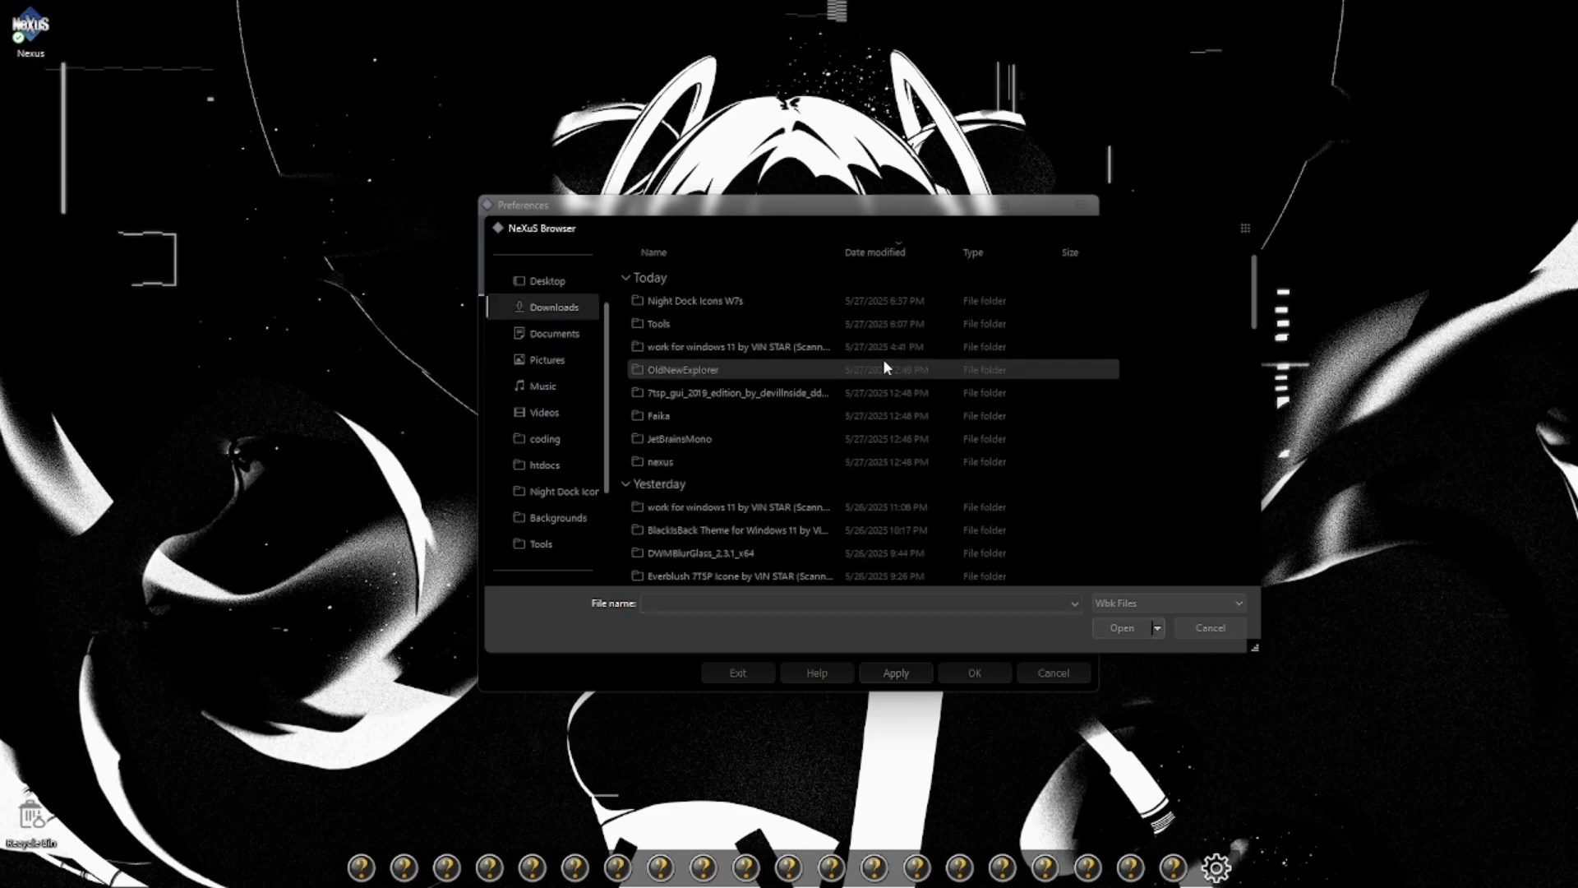
double_click(704, 298)
double_click(725, 301)
click(720, 301)
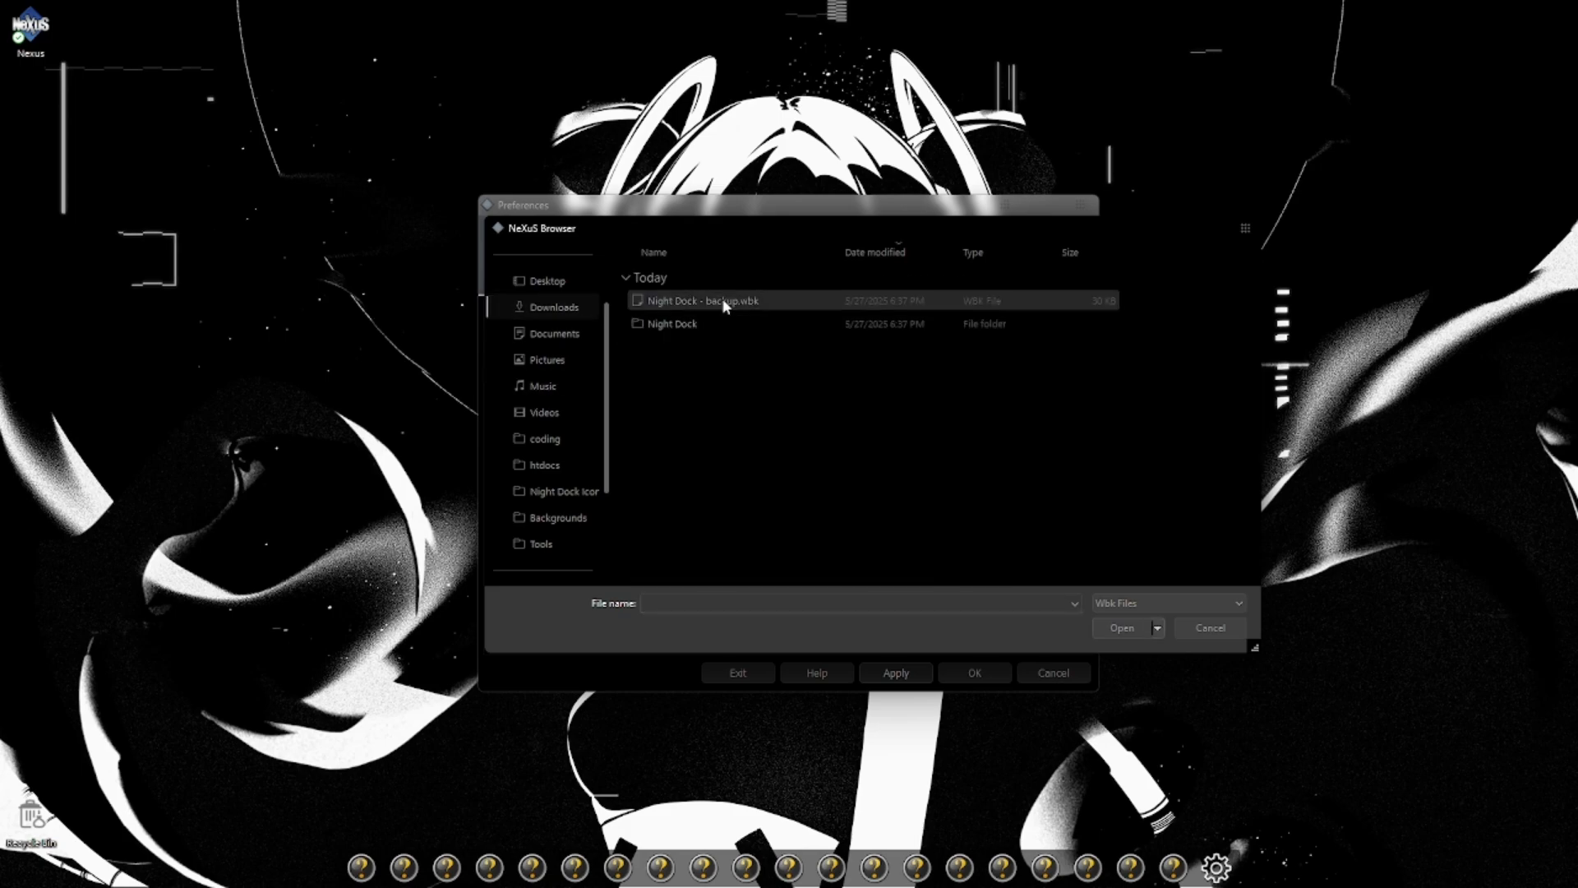
click(1116, 627)
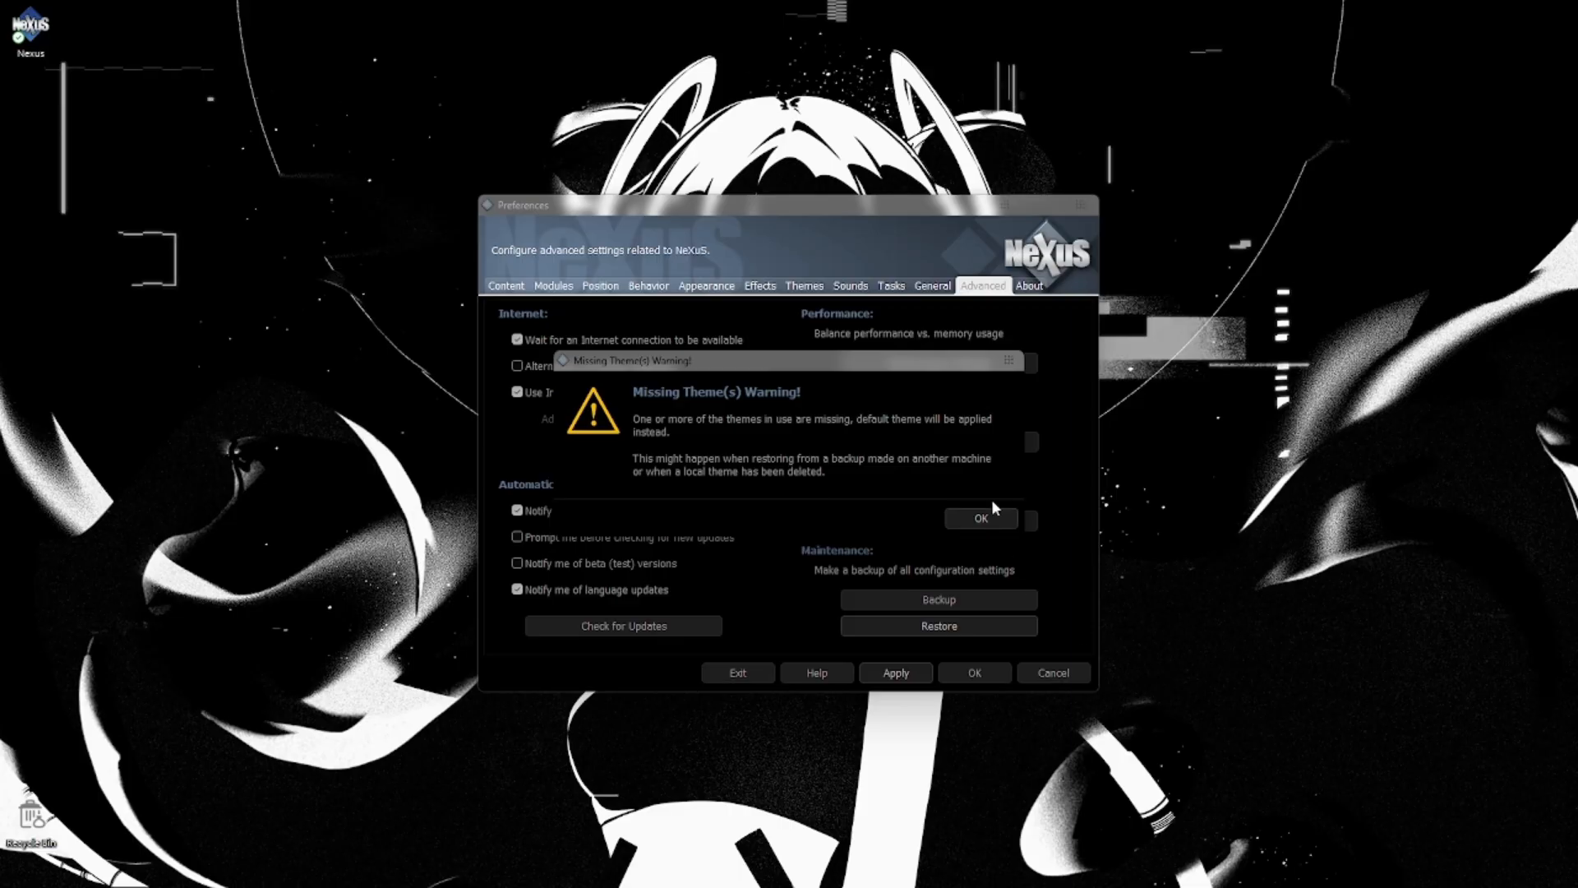
click(981, 518)
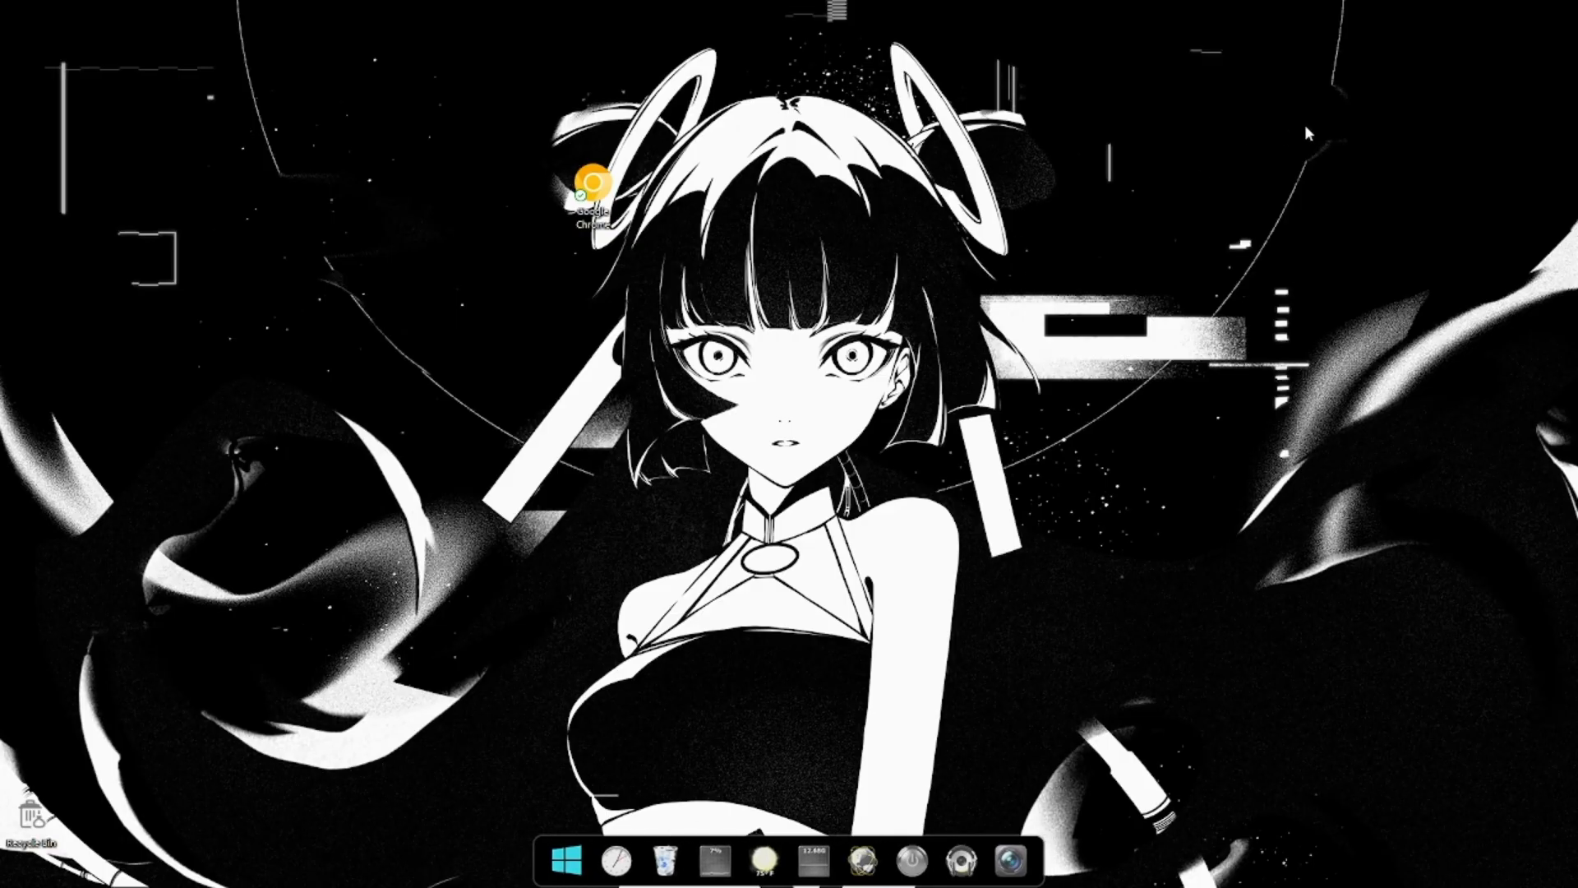
Search the Start menu for "g" to look up Google Chrome and close the menu.
key(super)
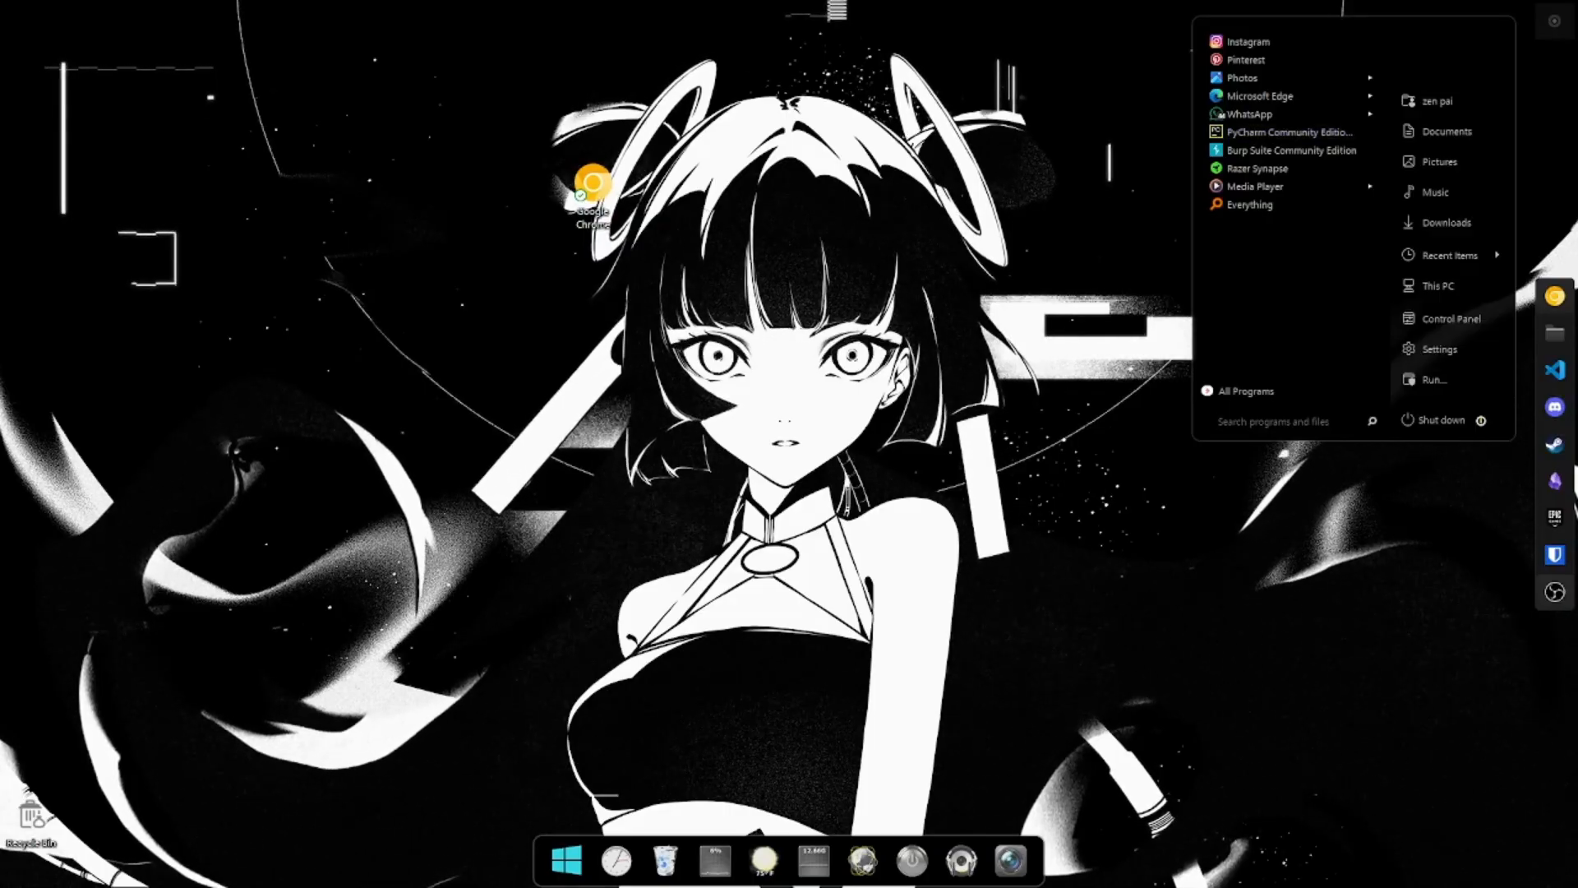
text(g)
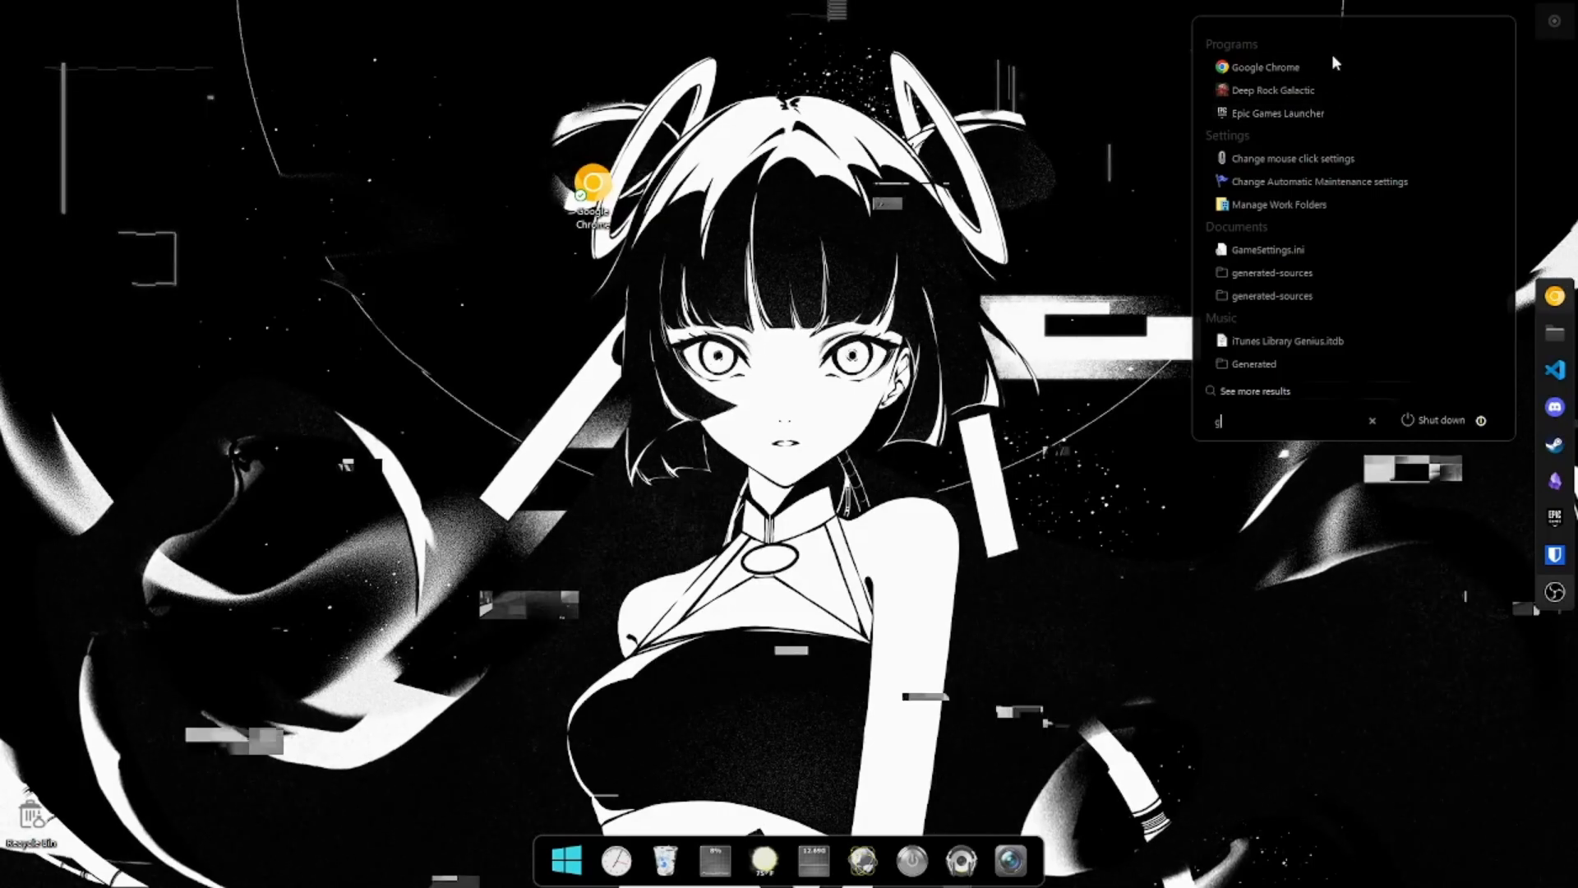
click(518, 174)
Change the icon of the Google Chrome desktop shortcut to chrome-2.ico and save its properties.
right_click(592, 195)
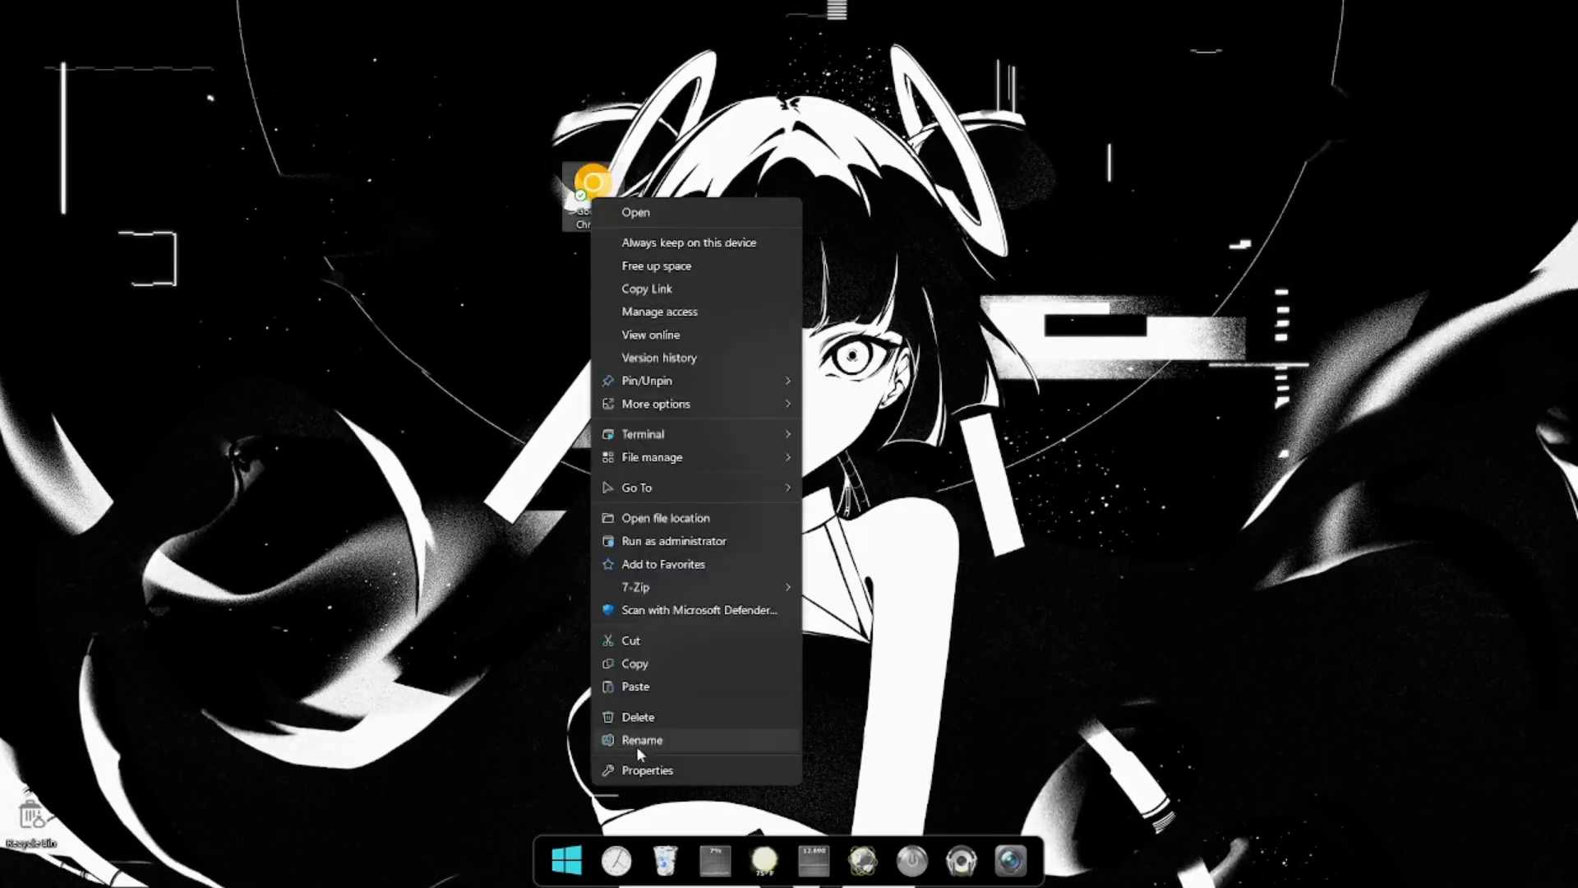
click(645, 770)
click(752, 503)
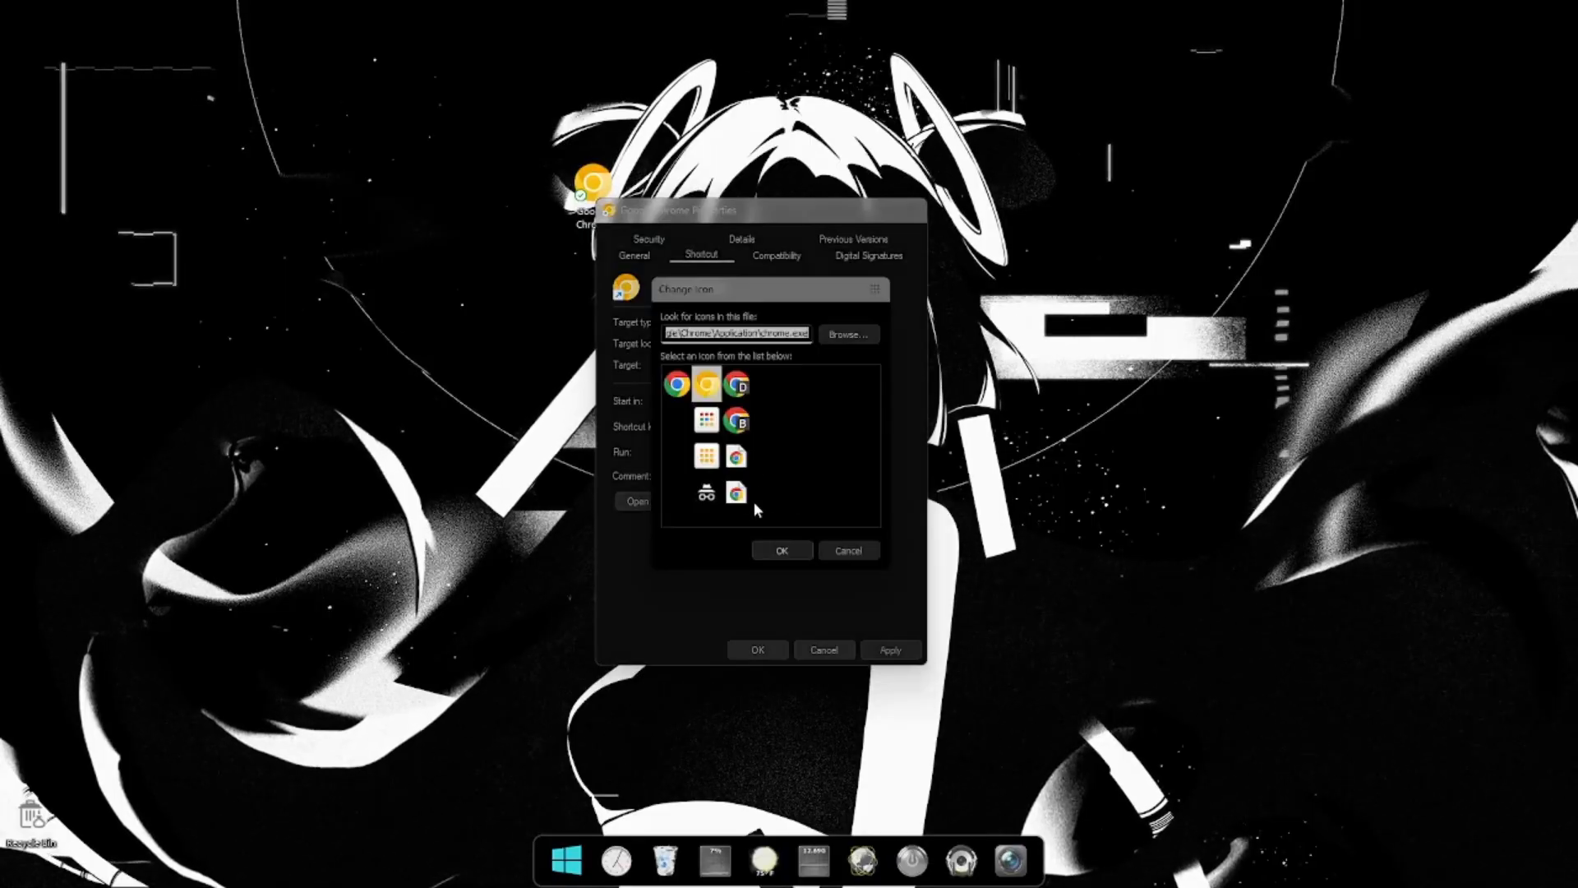
click(847, 335)
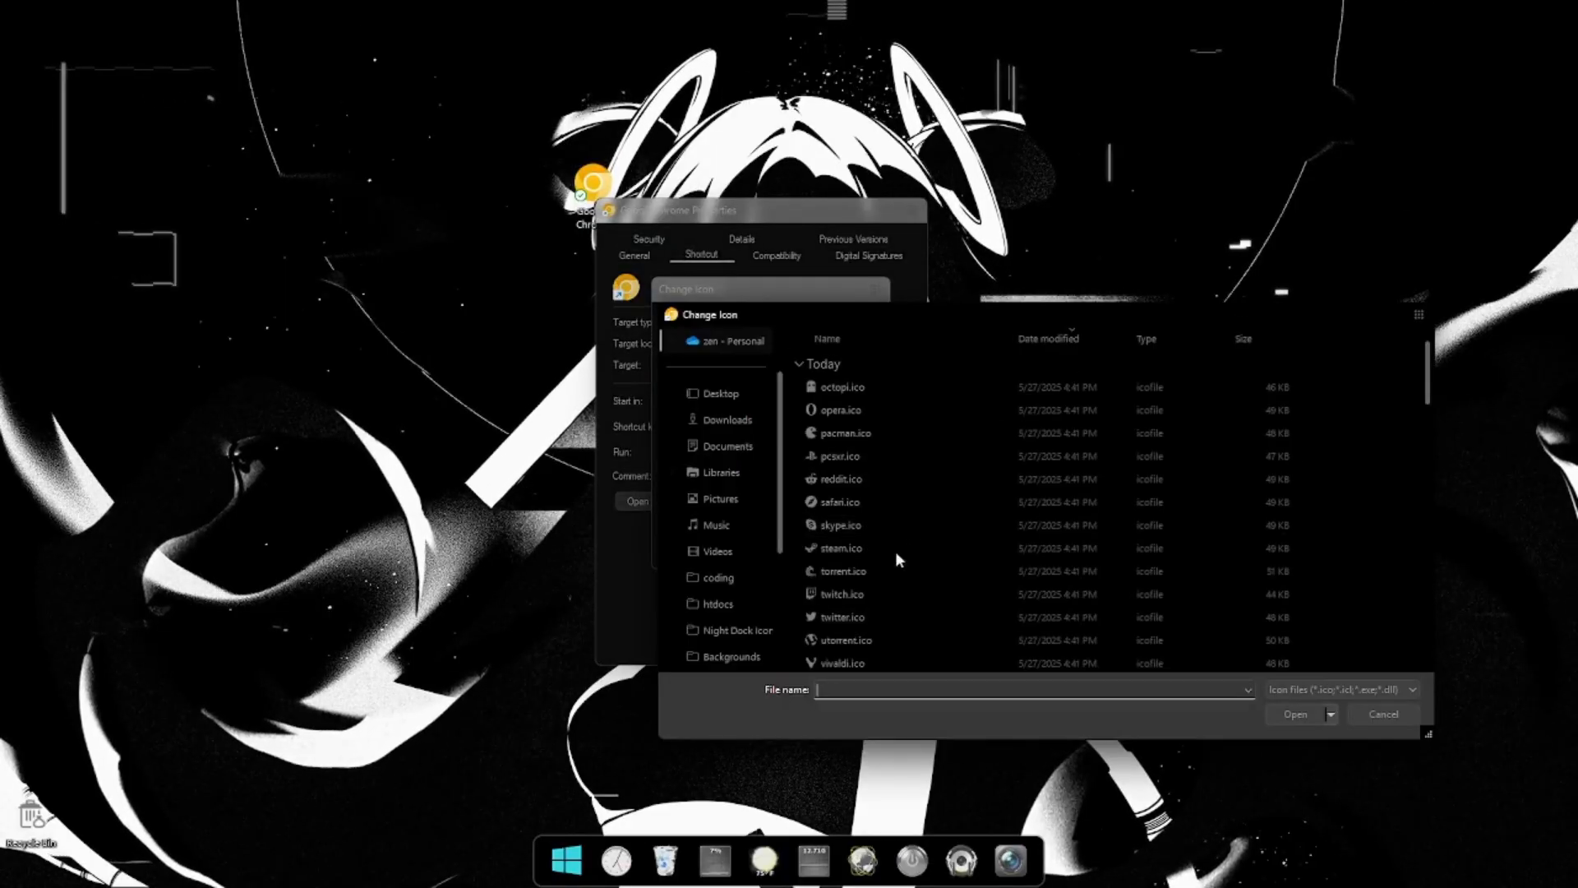
scroll(929, 587, down, 2)
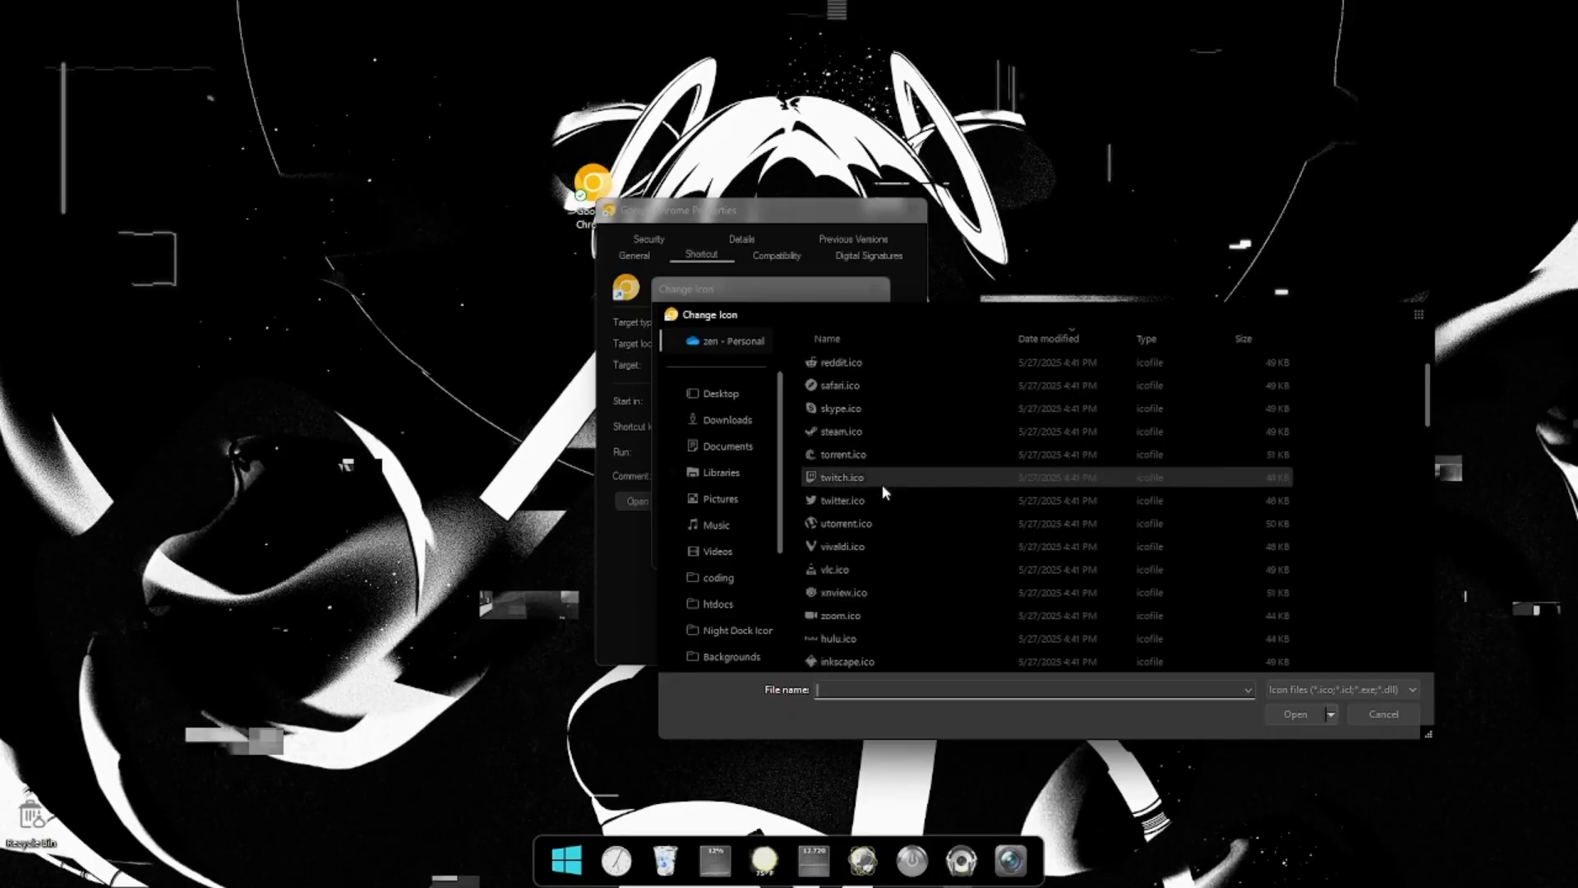
scroll(880, 510, down, 5)
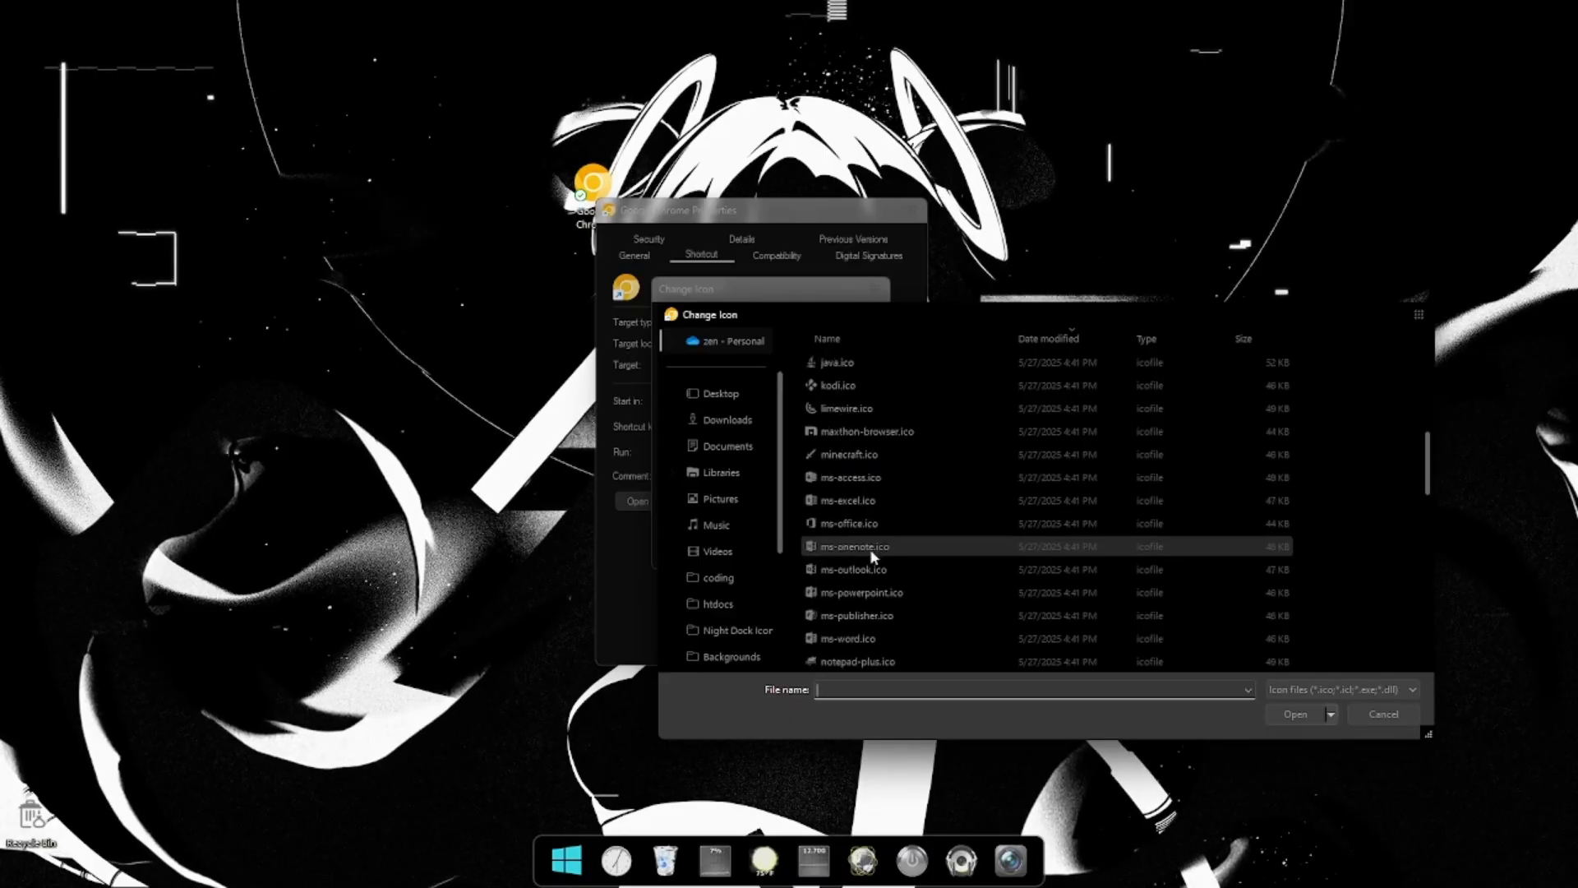
scroll(869, 549, down, 4)
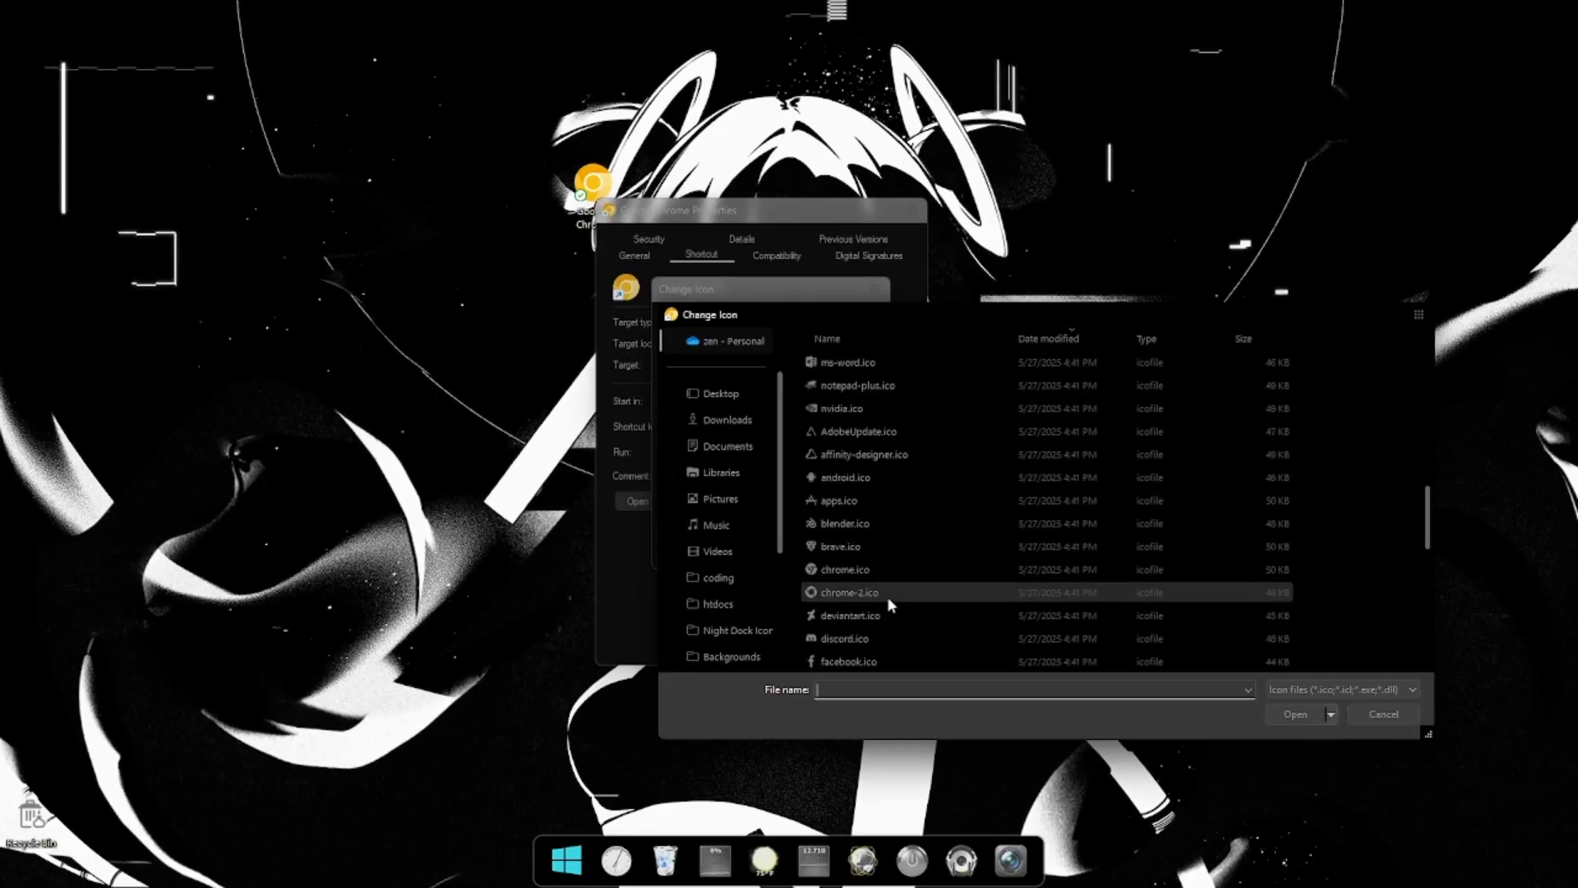
double_click(886, 596)
click(792, 554)
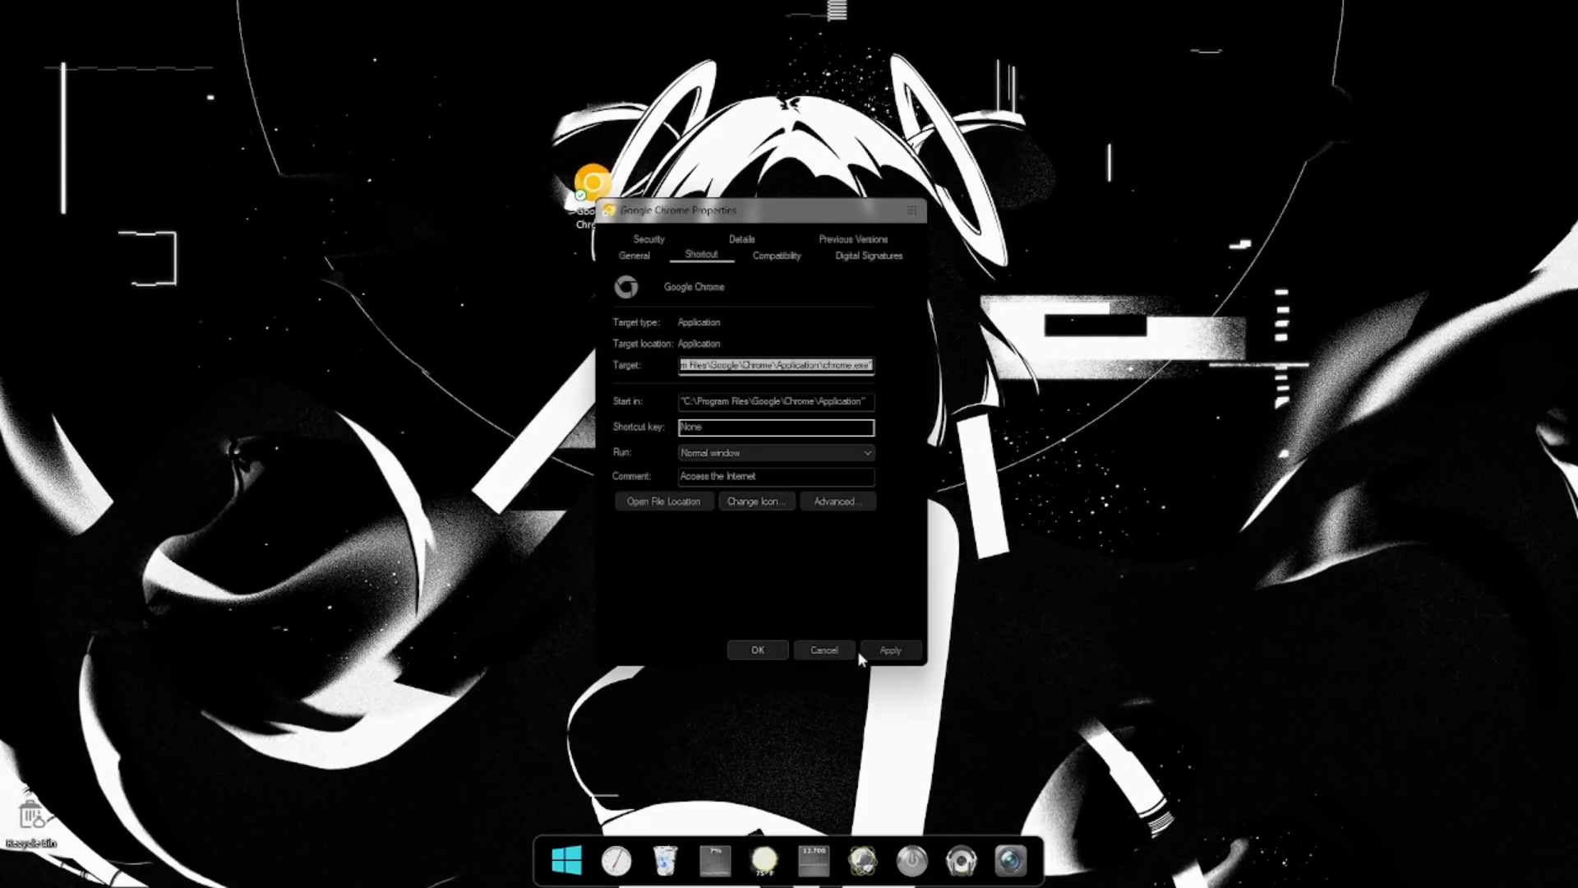
click(754, 649)
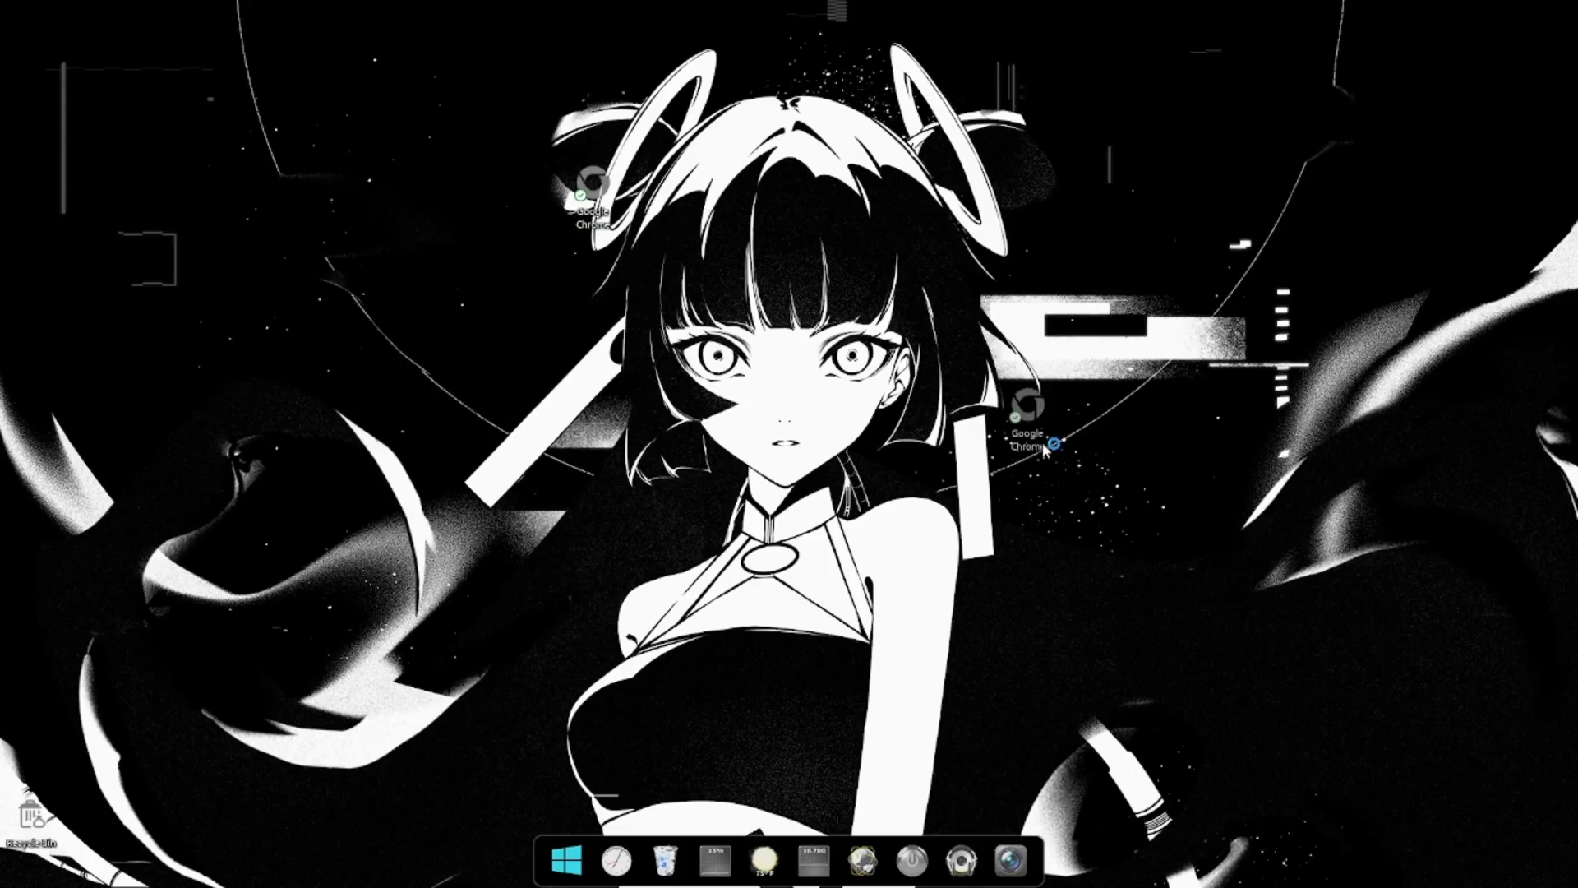
Move the Google Chrome shortcut to a free desktop spot, unpin Chrome from the taskbar and pin the shortcut there again.
drag(1042, 442, 1216, 516)
right_click(1216, 517)
mouse_move(1295, 493)
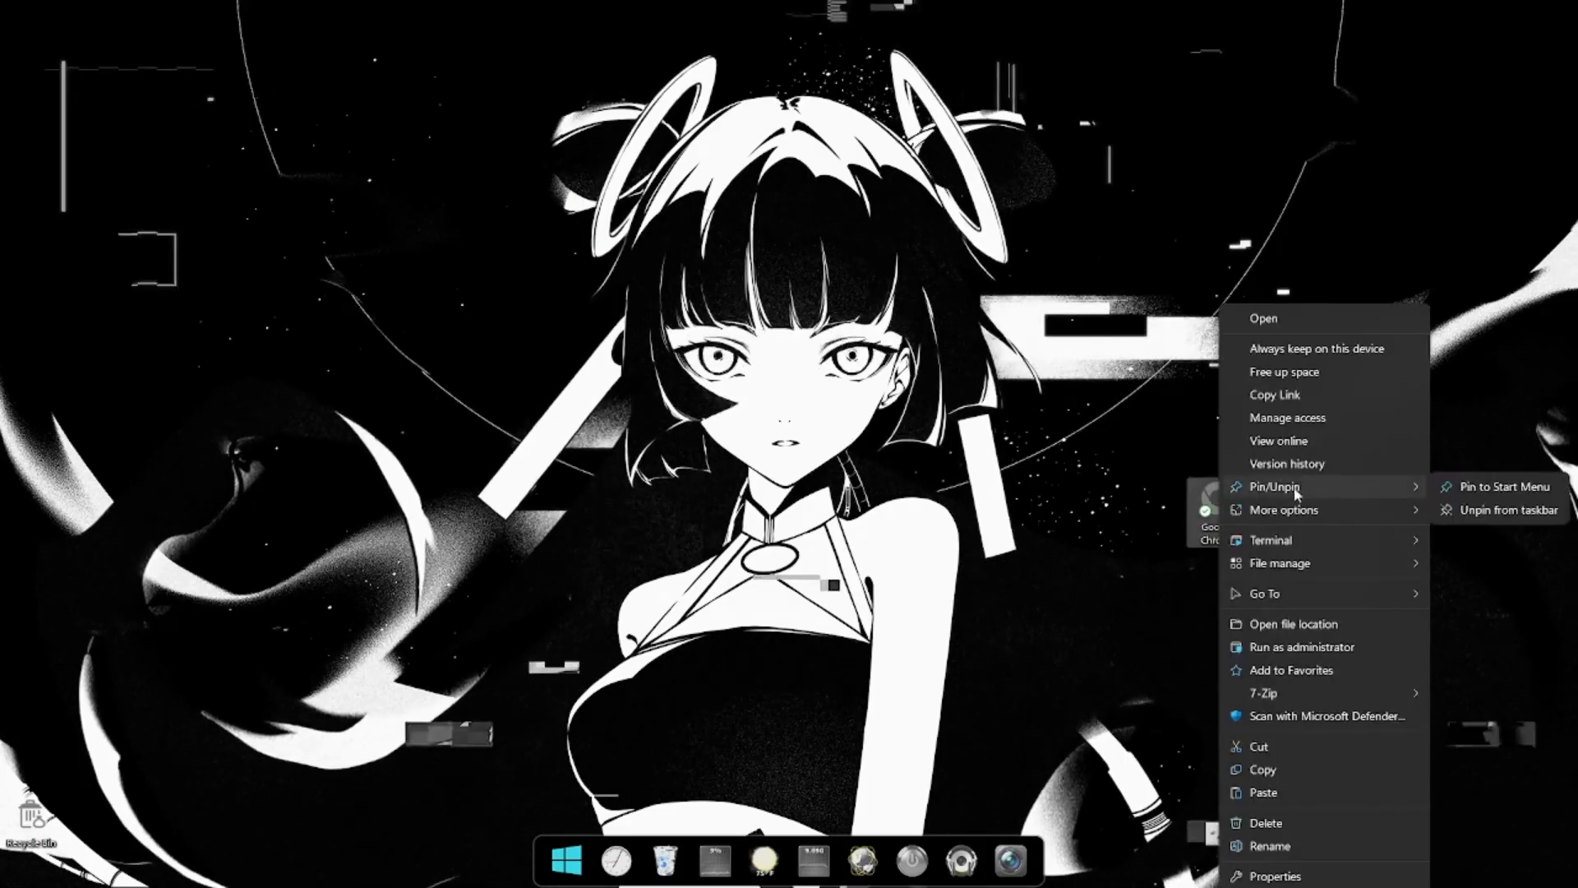
key(Escape)
right_click(1231, 516)
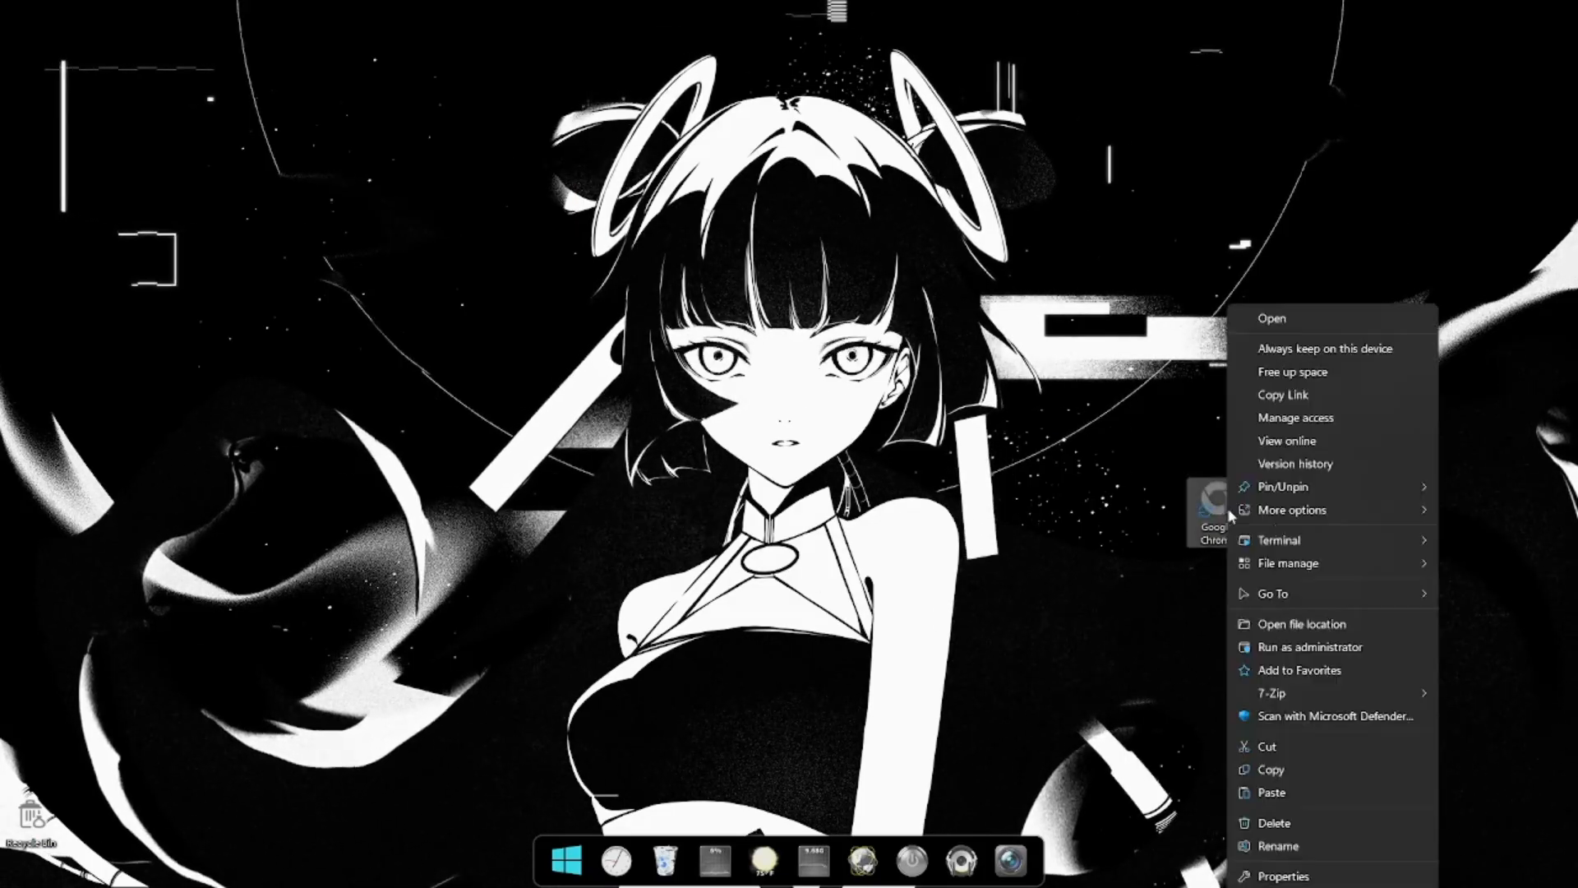
mouse_move(1358, 486)
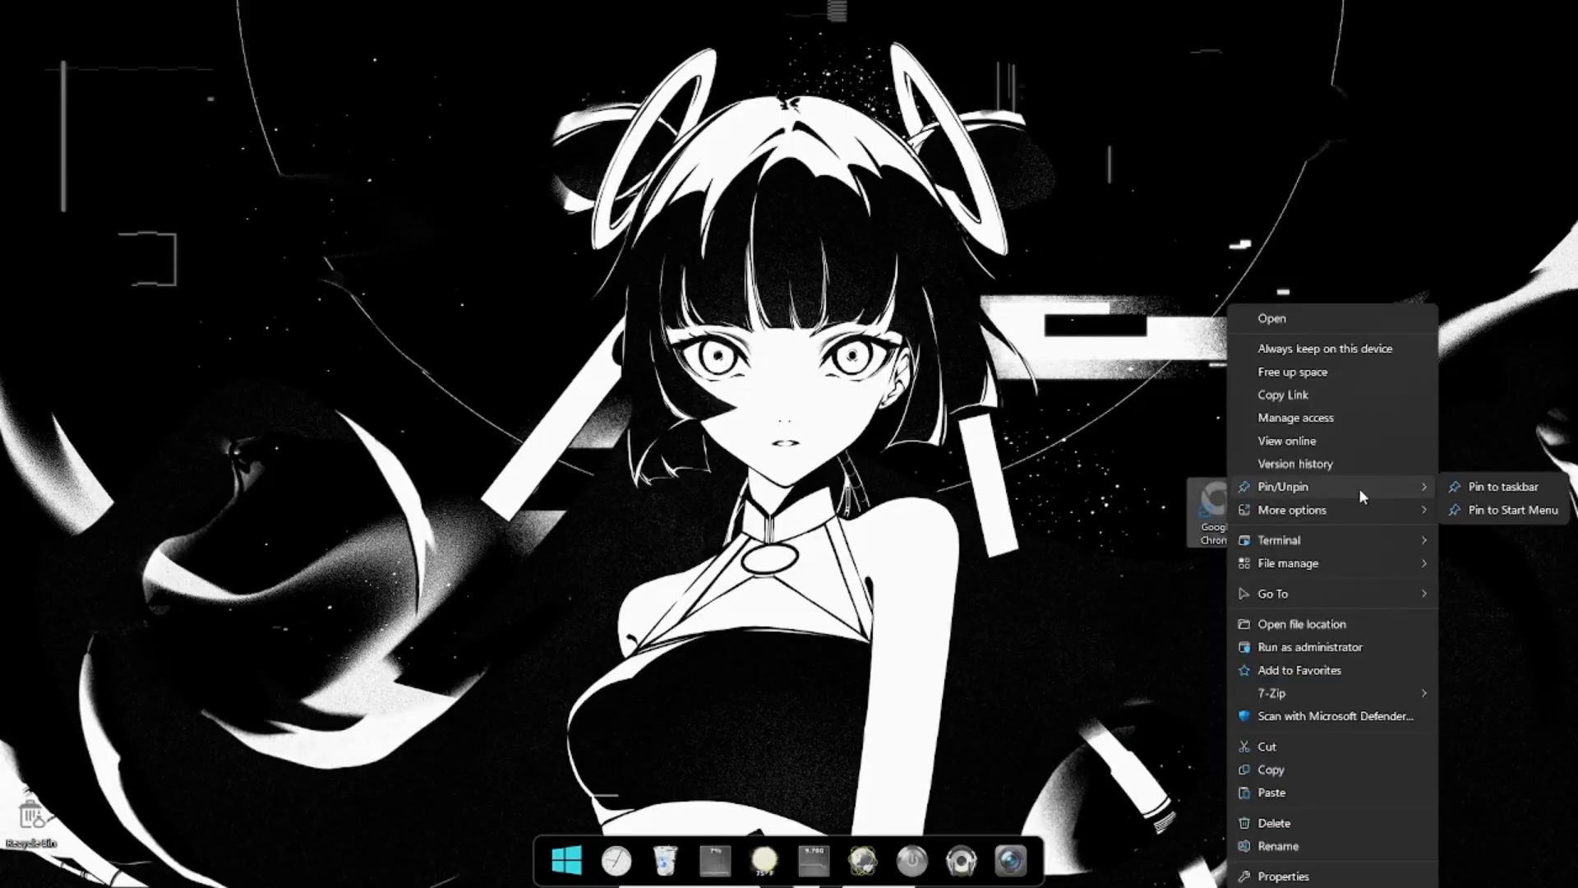
click(1494, 512)
mouse_move(1559, 580)
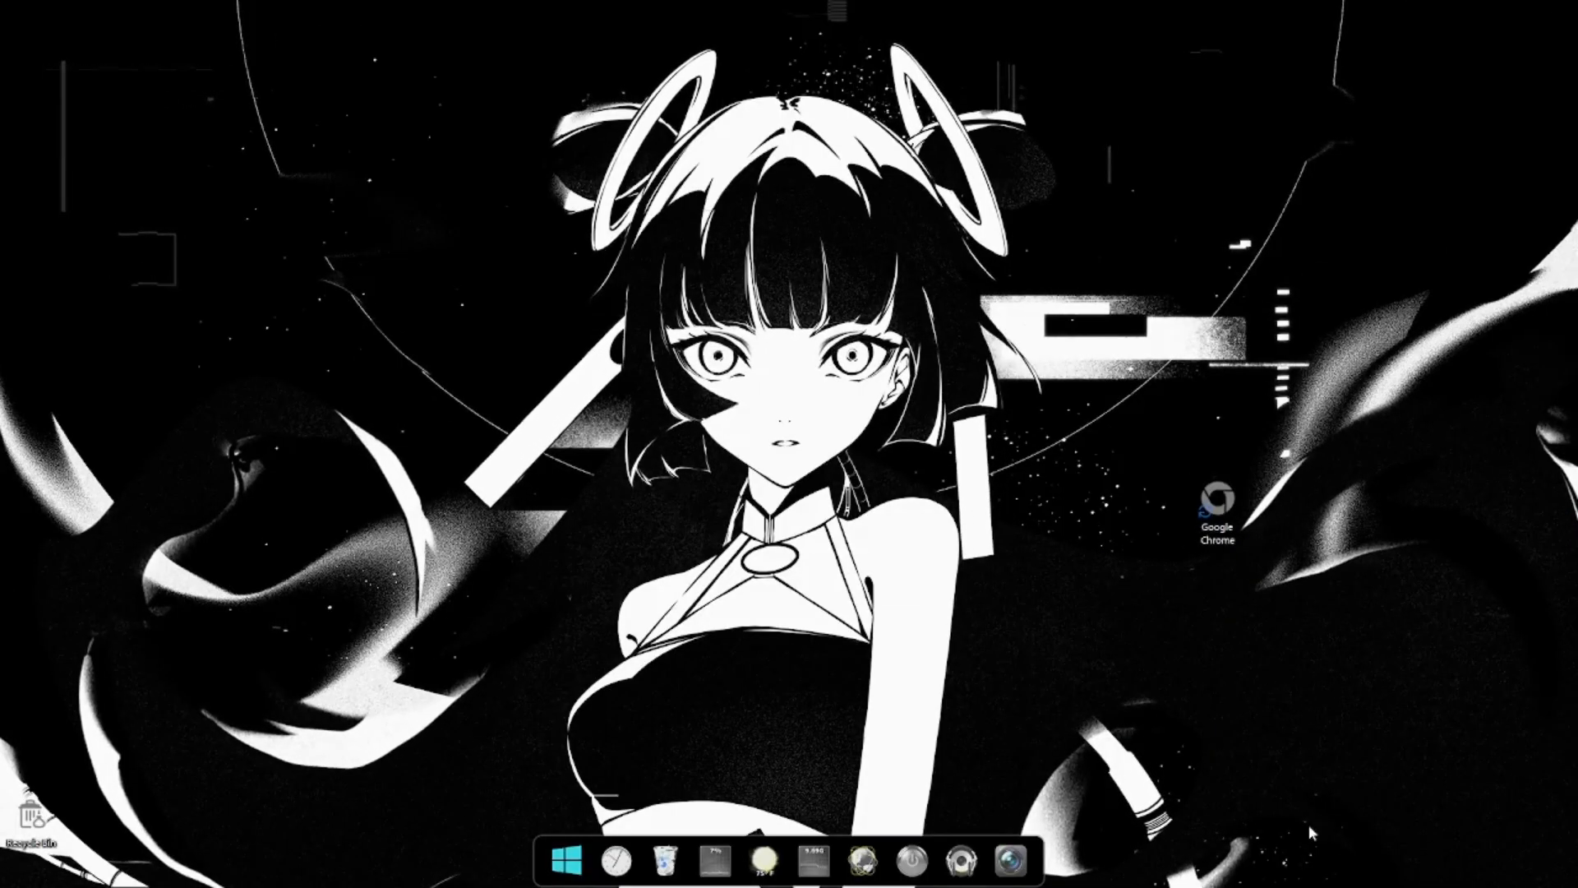
mouse_move(1576, 658)
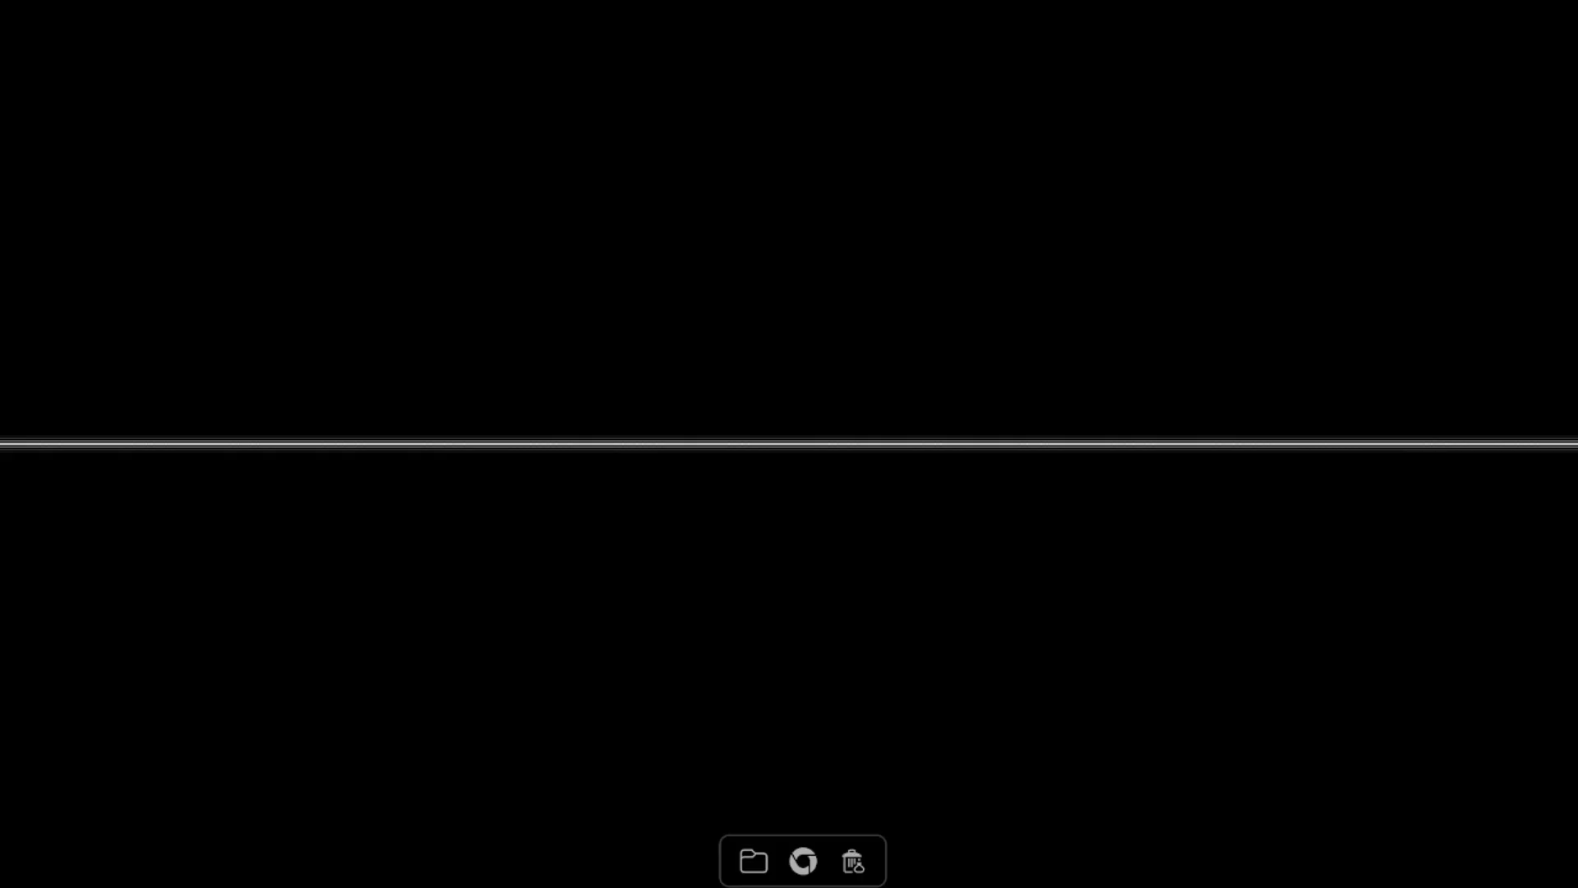
Check the custom icons on the hidden taskbar and in the Start menu, then open Control Panel and close it.
mouse_move(1554, 314)
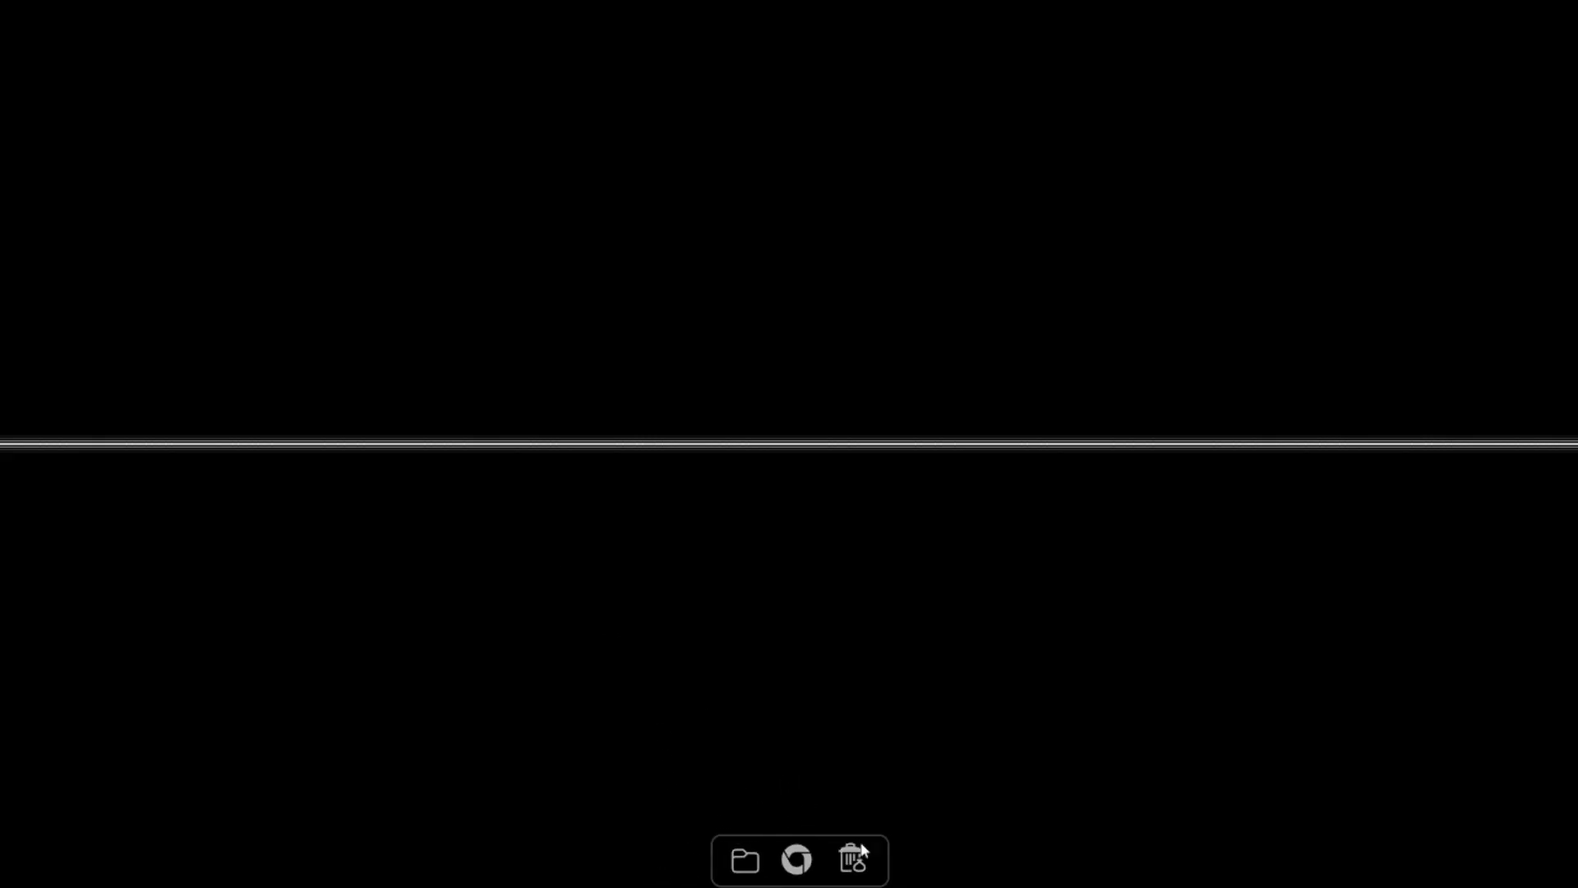
mouse_move(1550, 421)
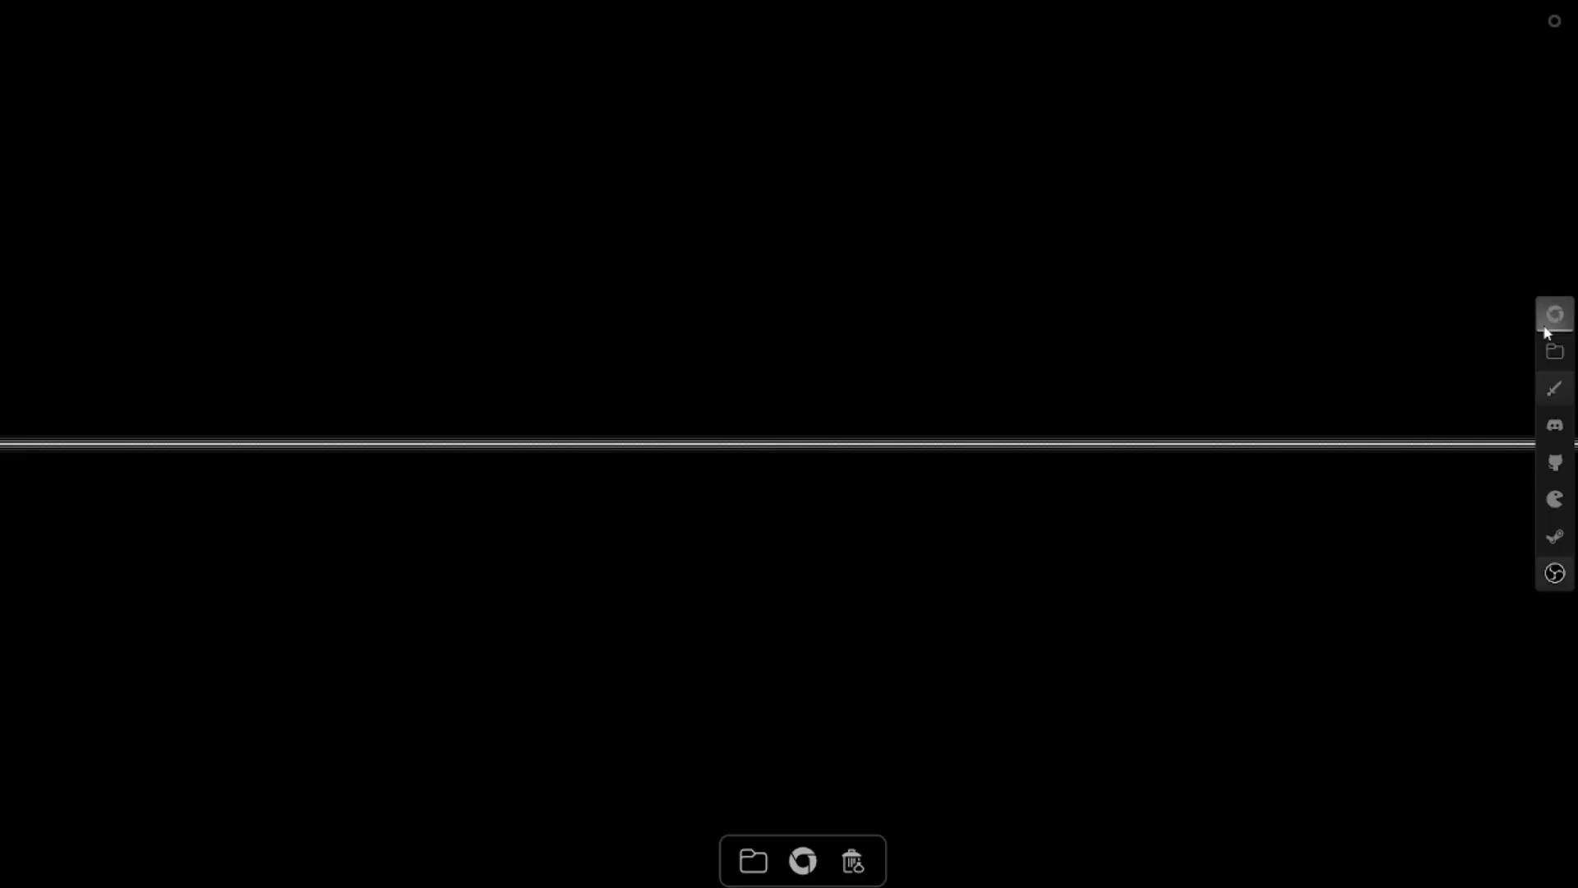
click(1568, 21)
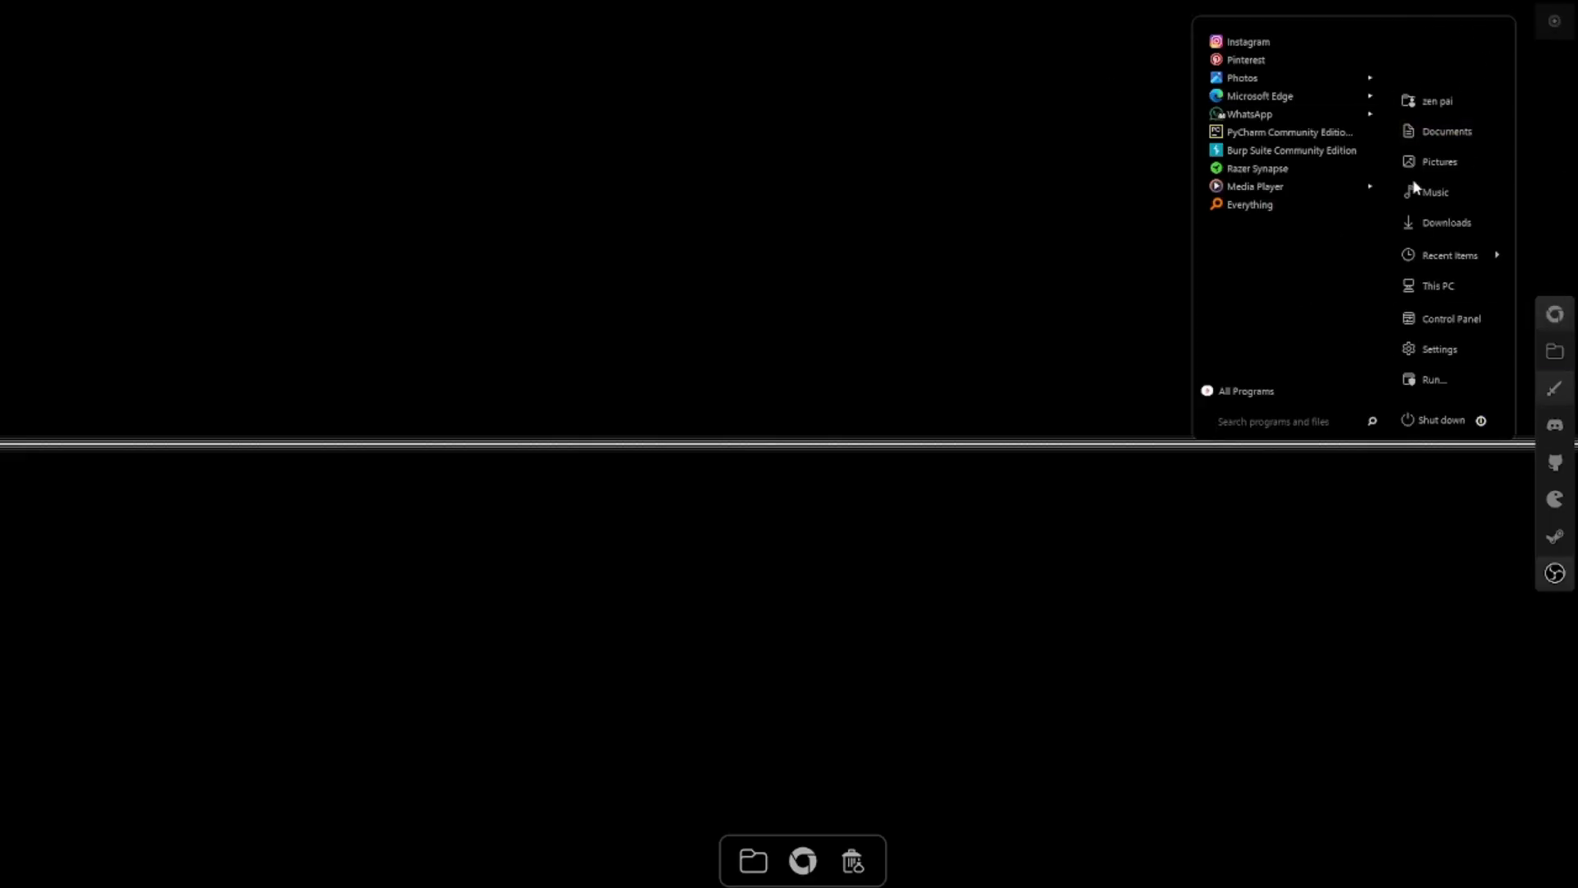
click(1431, 322)
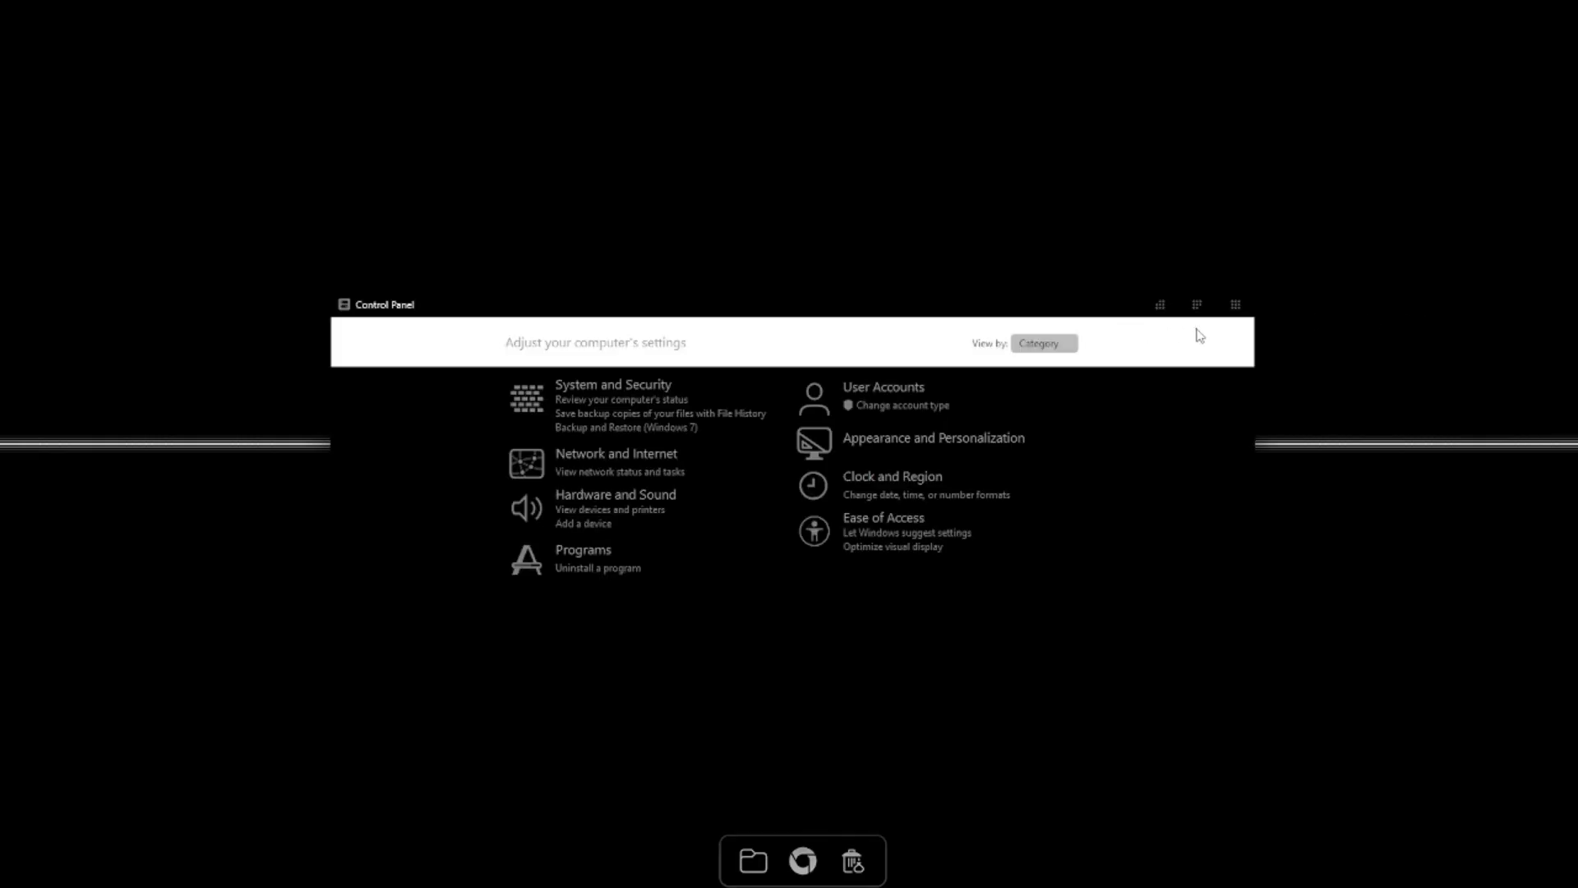
click(1233, 309)
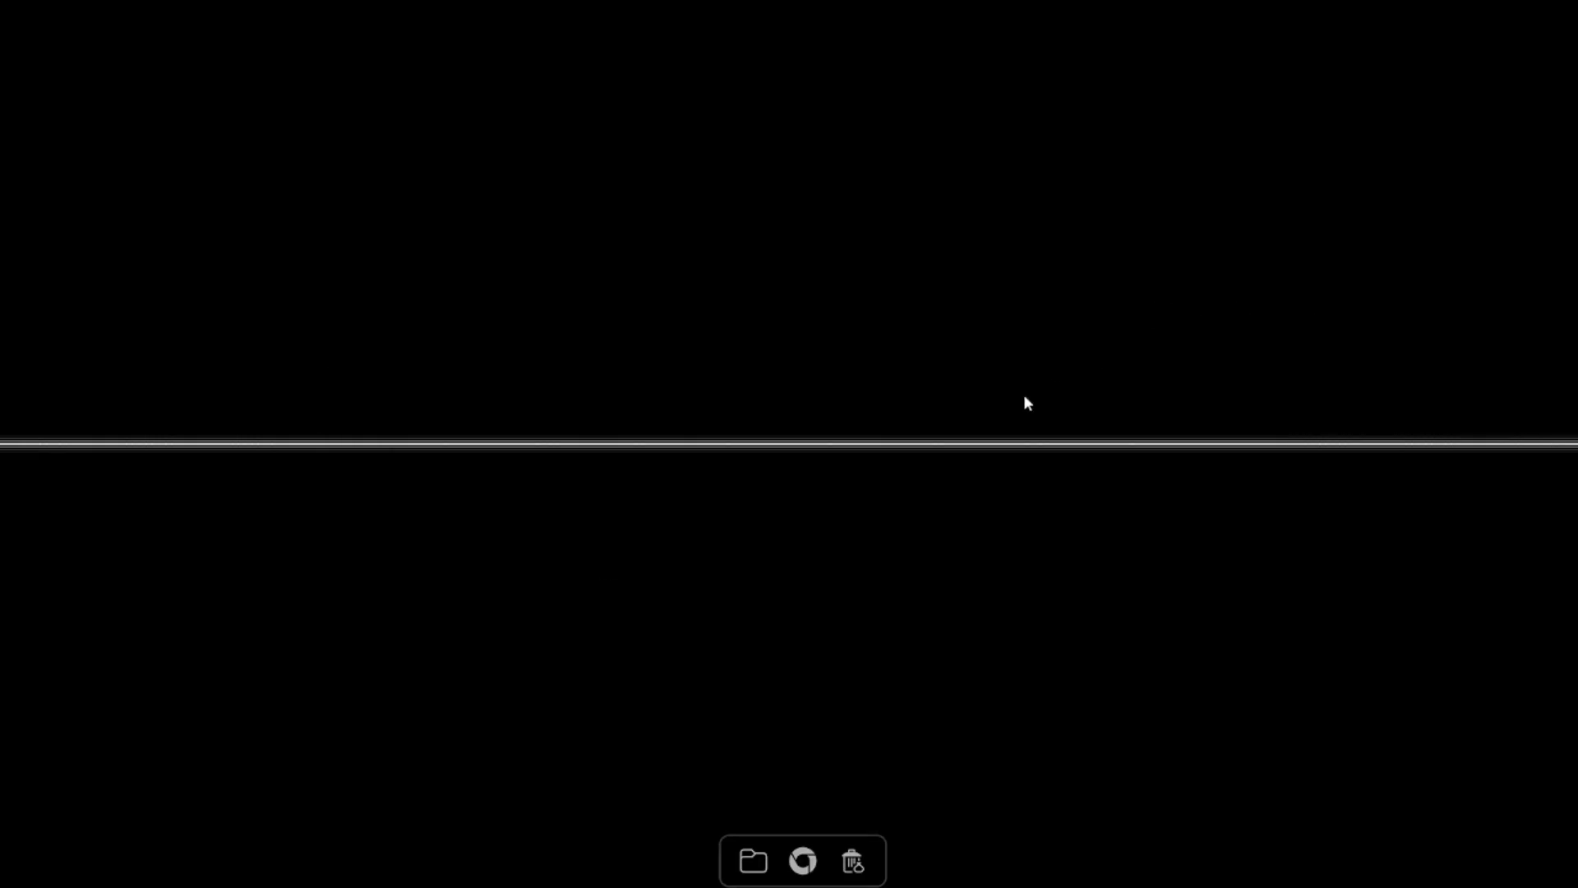